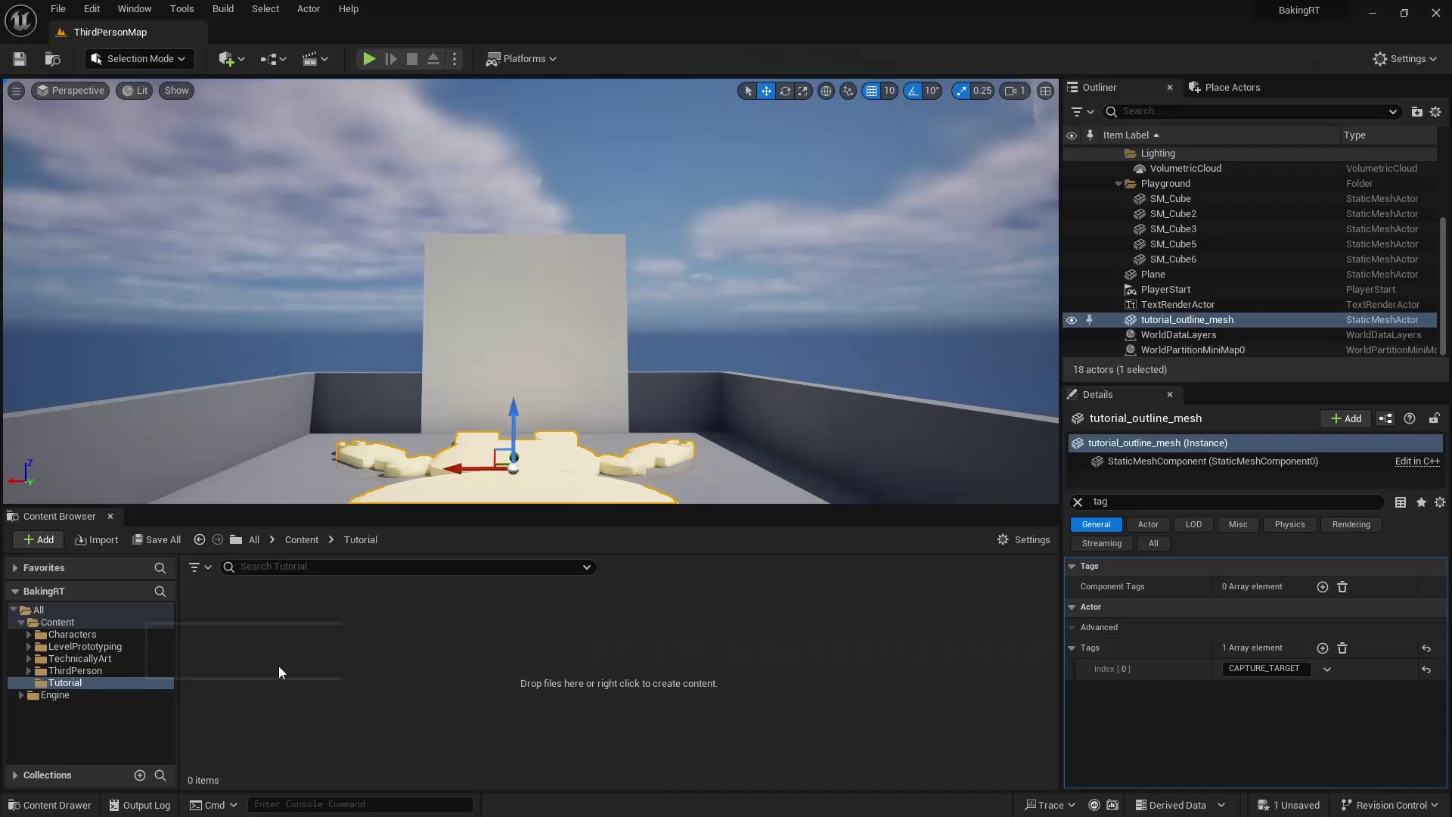
Create an Actor Blueprint named BP_MapBaker in the Tutorial folder.
right_click(278, 665)
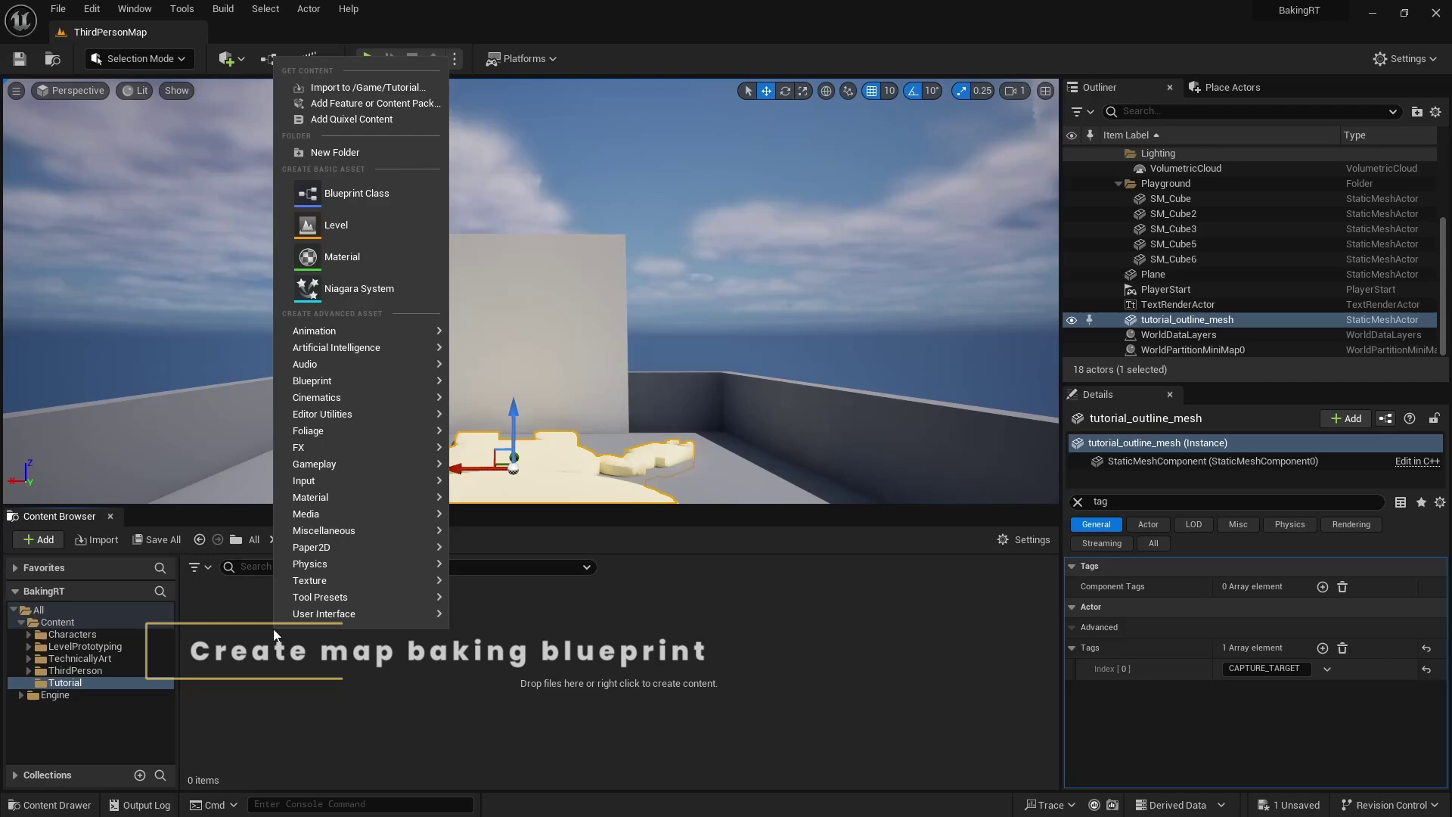
click(363, 194)
click(538, 299)
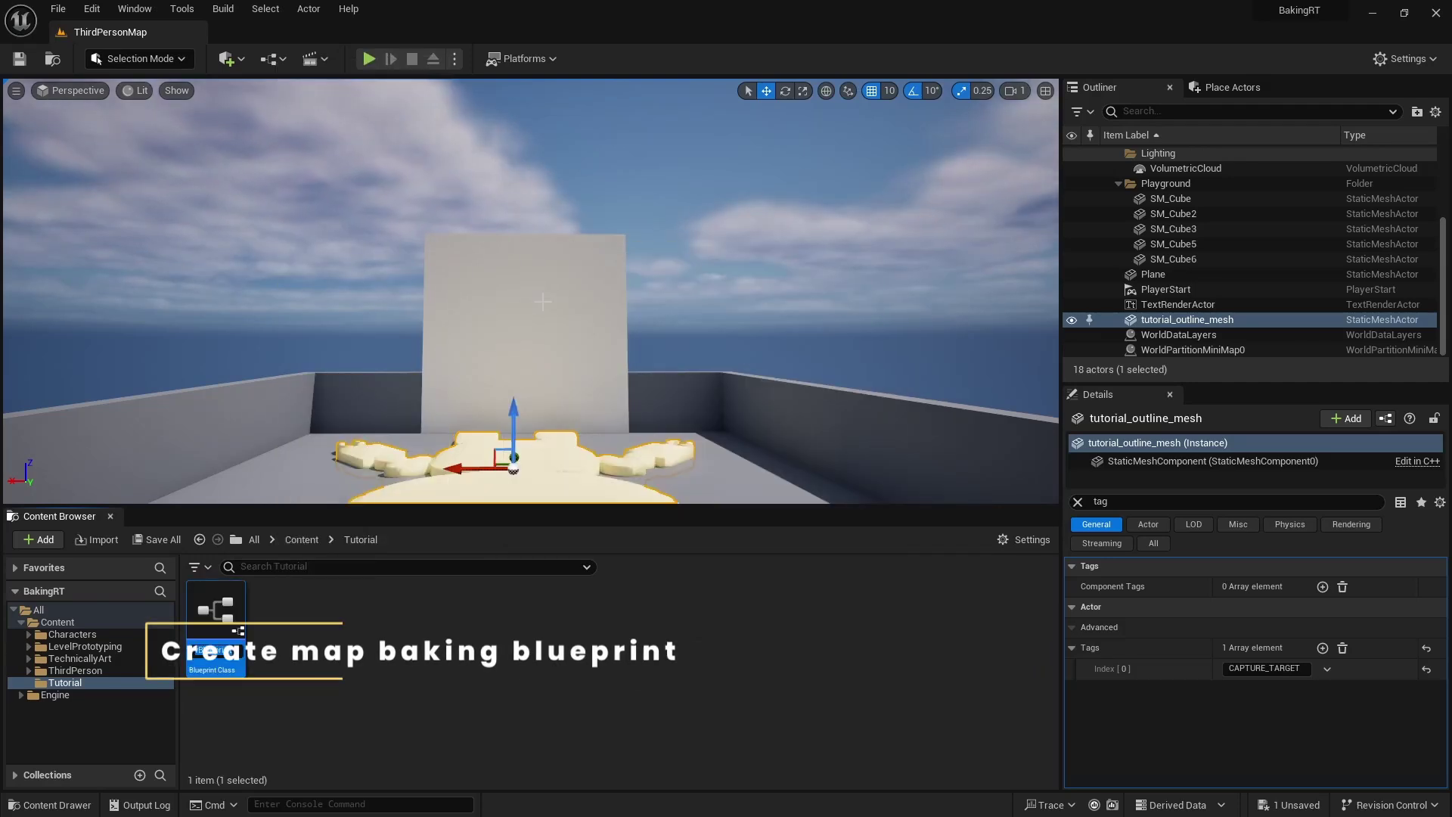
text(BP_MapBaker)
key(Return)
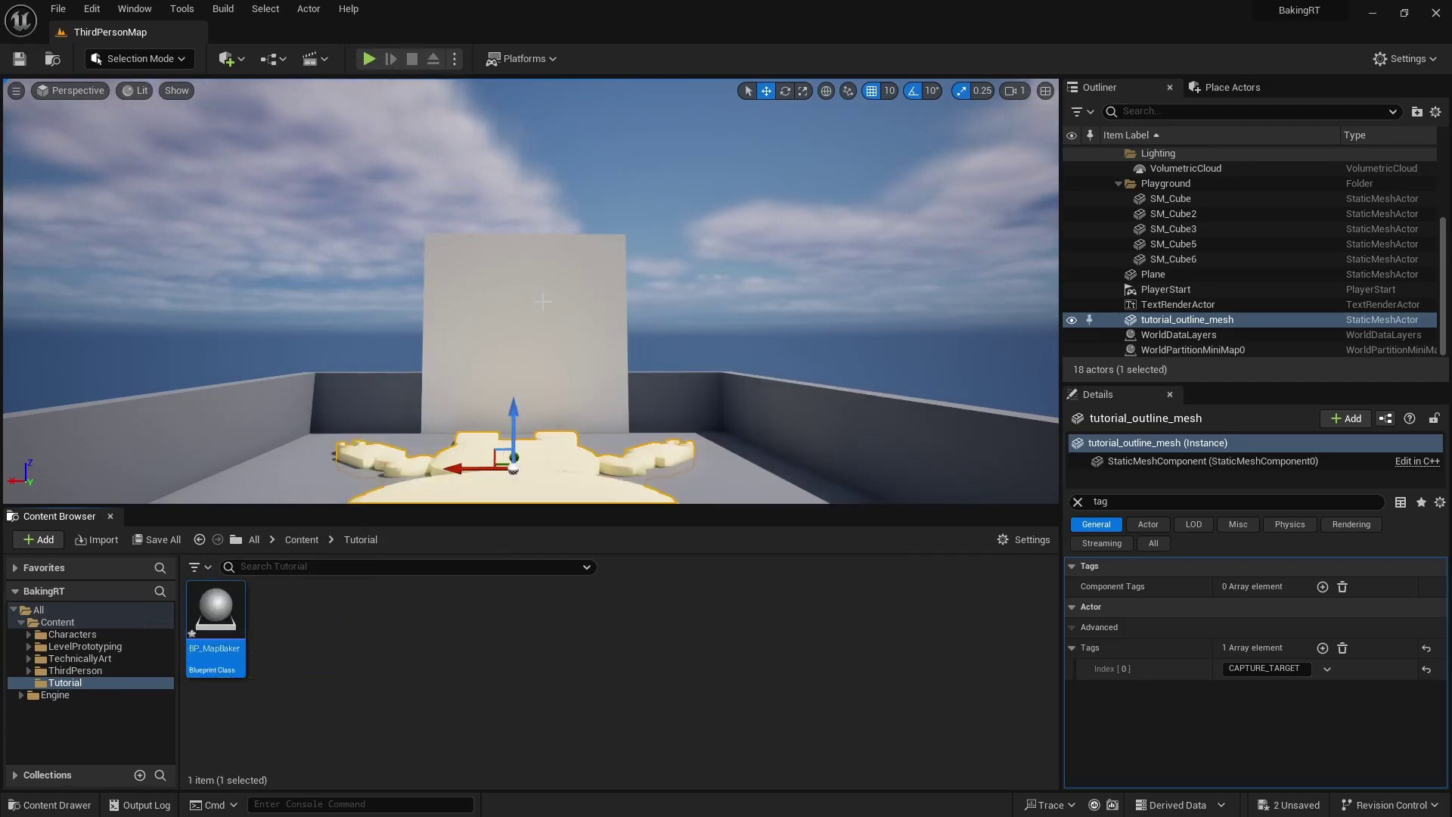
Open BP_MapBaker and add a SceneCaptureComponent2D to it.
double_click(215, 616)
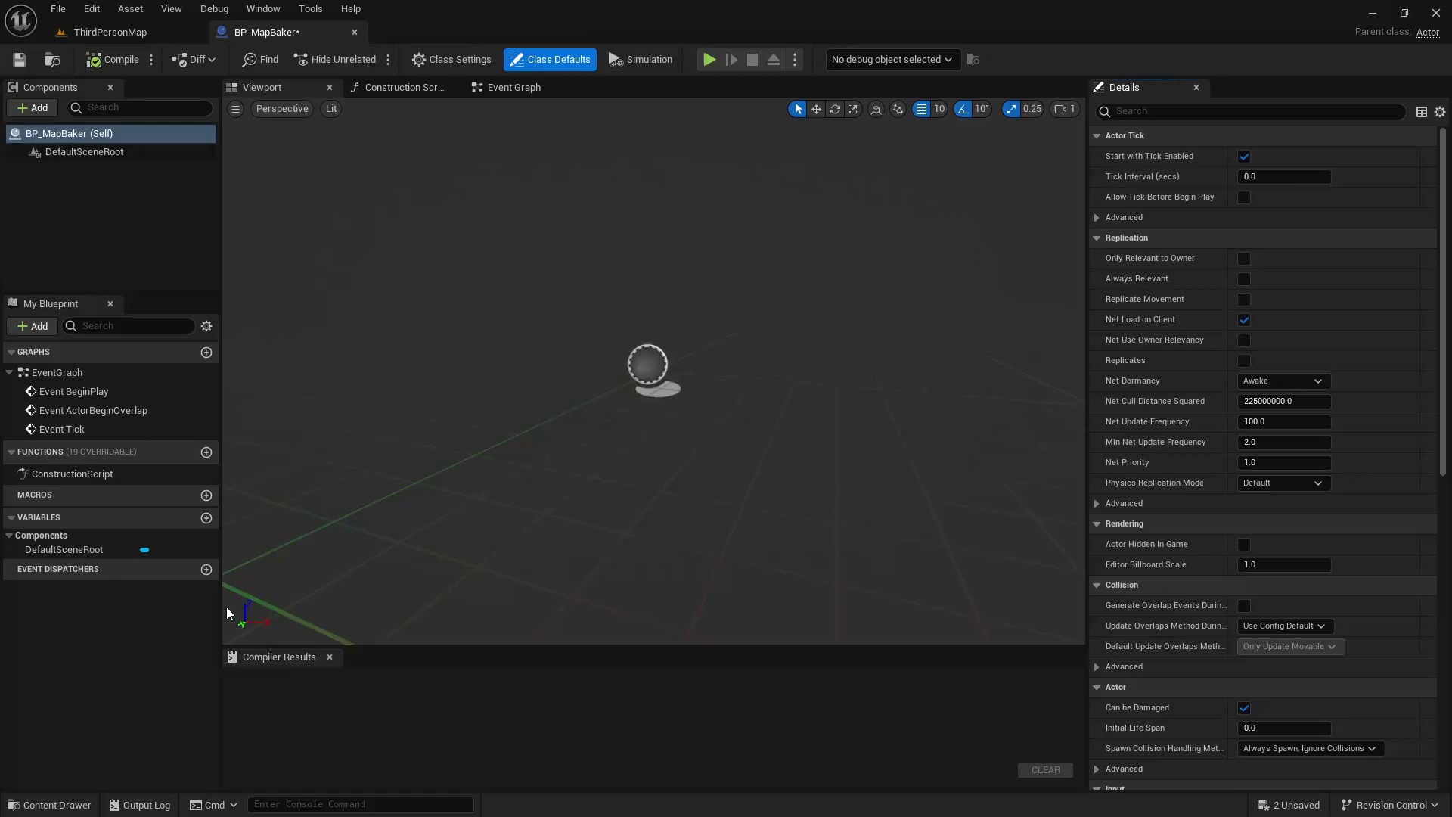
click(32, 107)
text(scene ca)
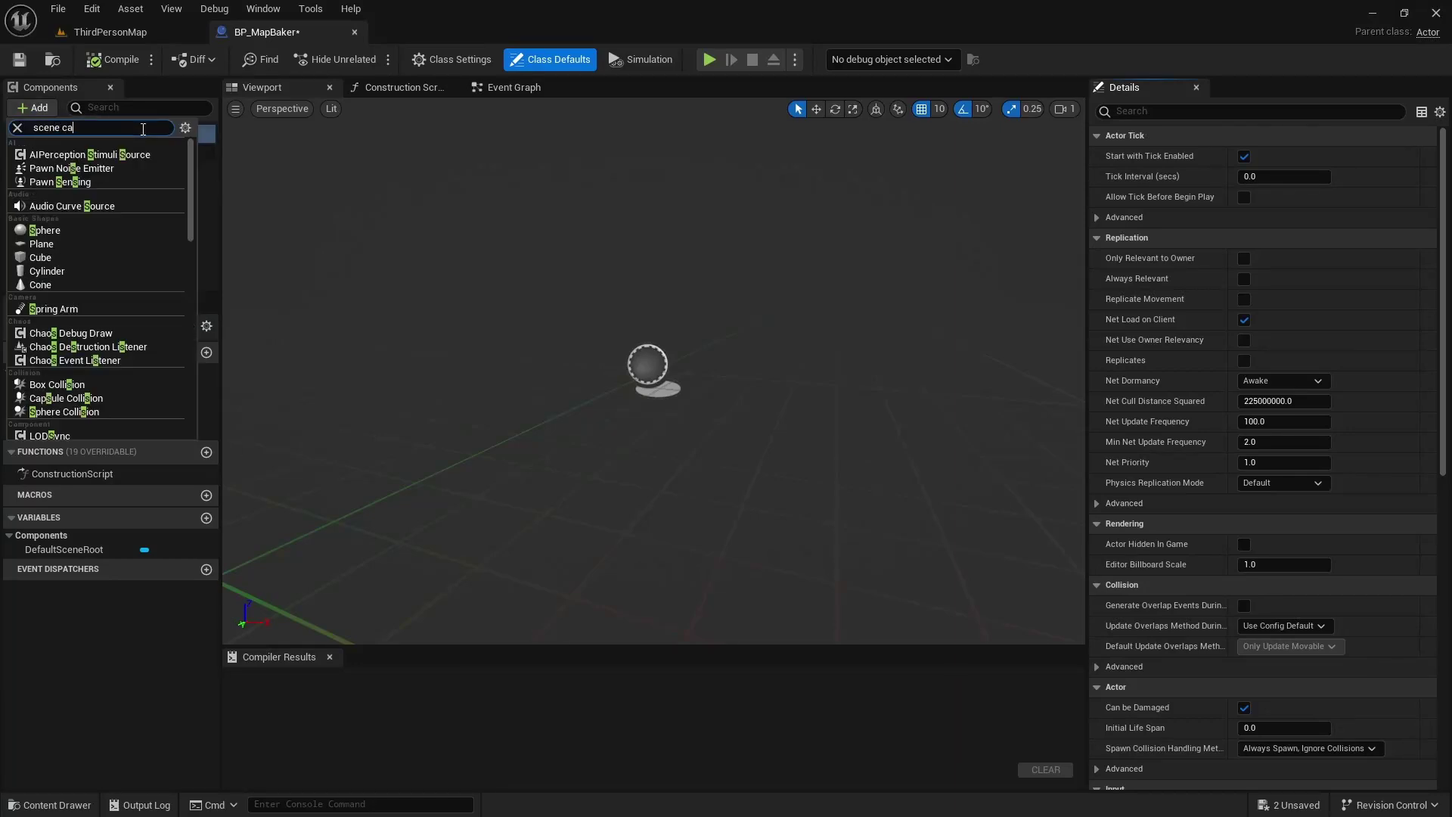
text(pture)
click(146, 150)
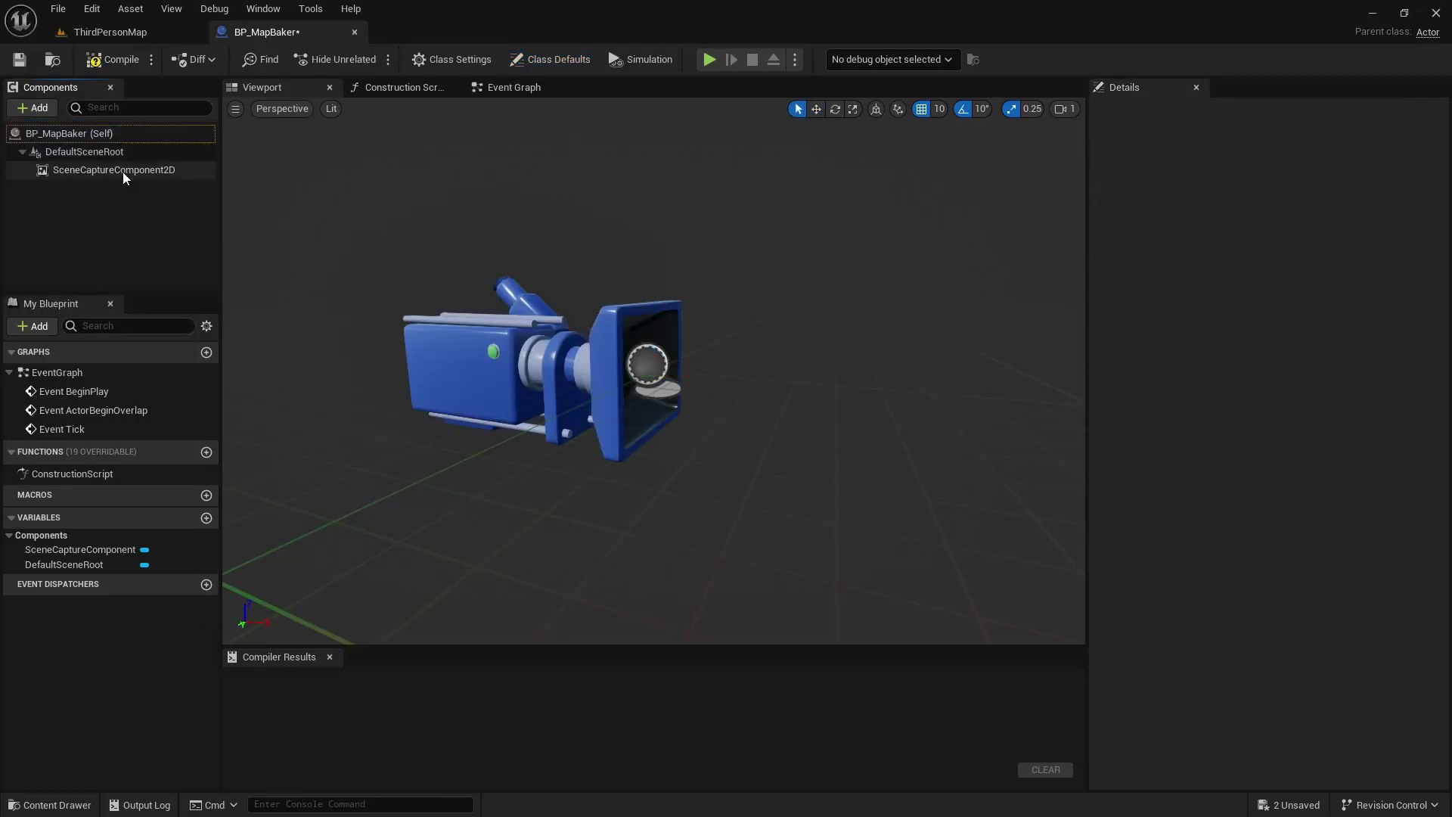
click(122, 171)
Set the capture component's rotation to 90 and -90.
click(1253, 278)
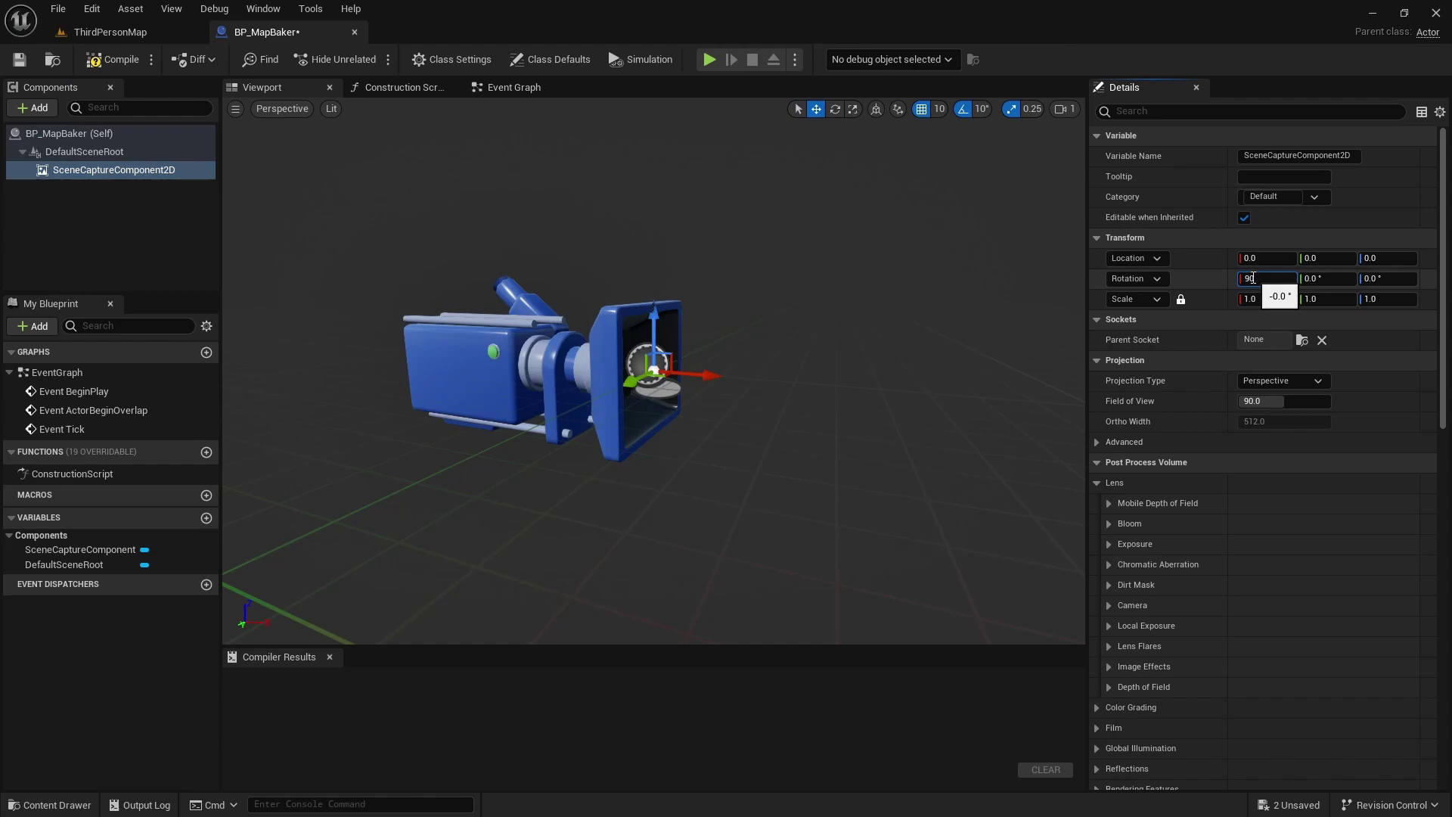
text(90)
click(1321, 276)
text(-)
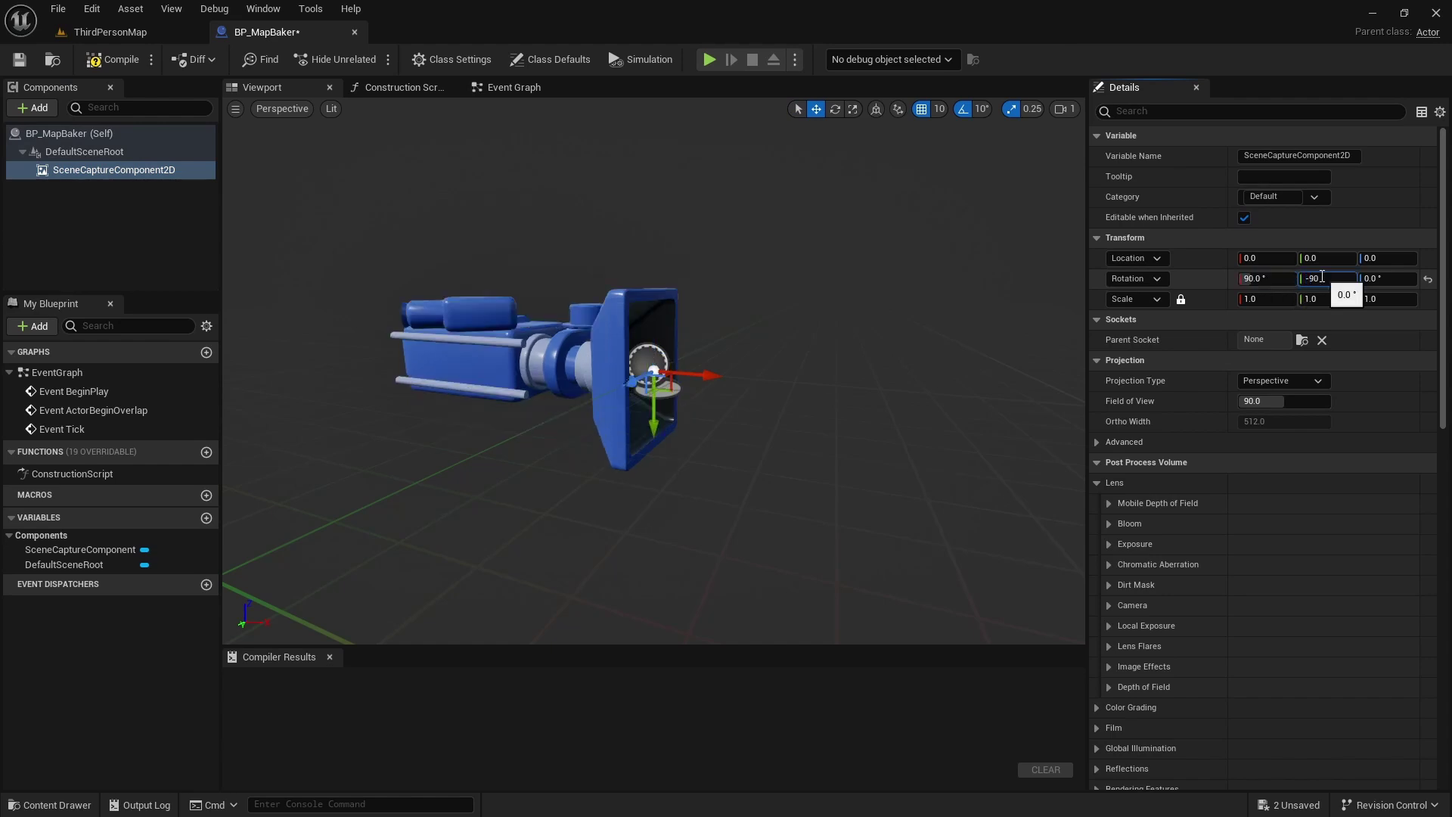
key(Return)
Compile and save BP_MapBaker, then go back to the ThirdPersonMap level.
click(119, 59)
click(21, 60)
click(127, 39)
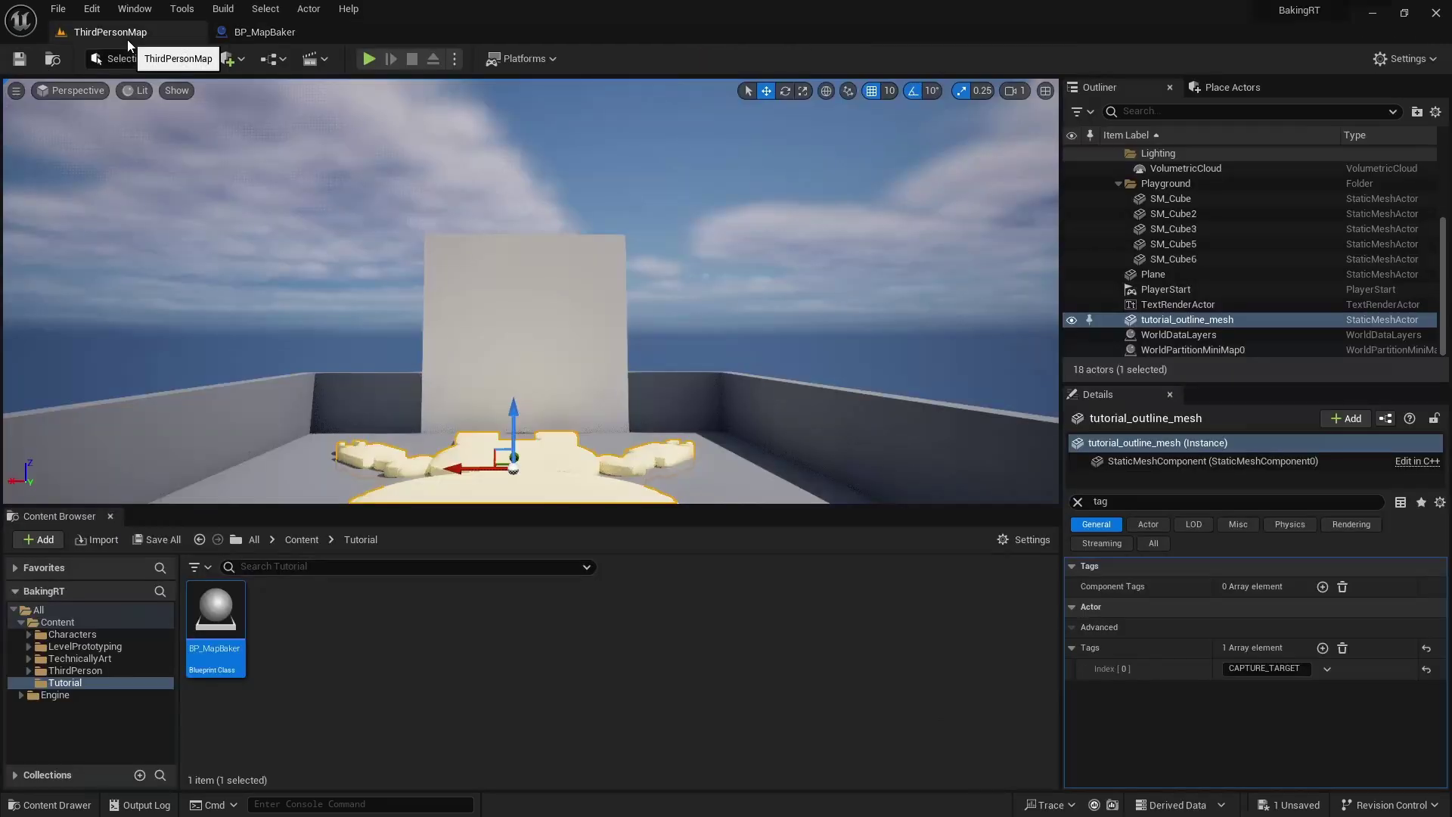
Switch the viewport to Top view and measure the map at roughly 3000 cm wide.
click(72, 90)
click(68, 147)
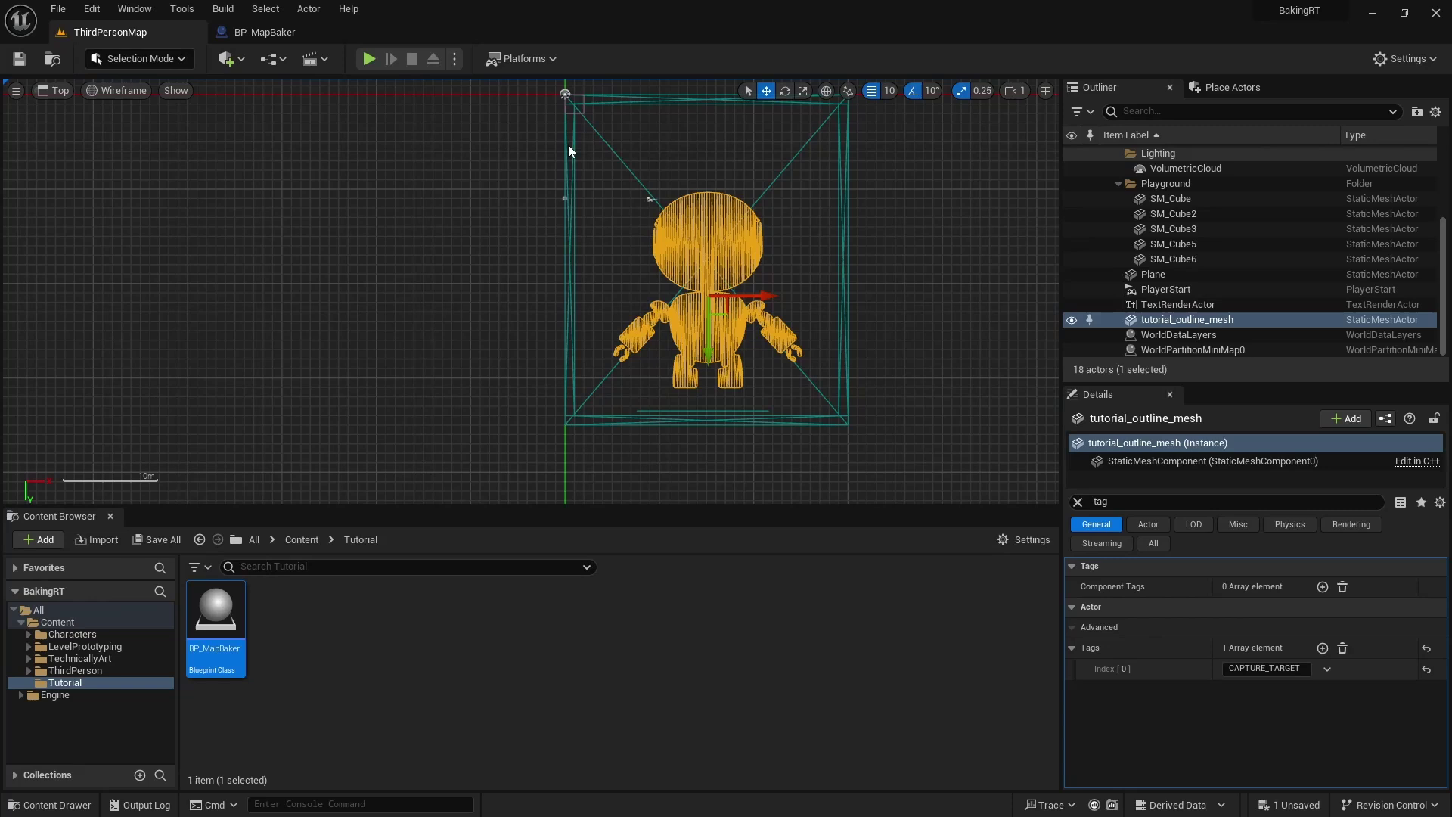
middle_drag(796, 140, 843, 144)
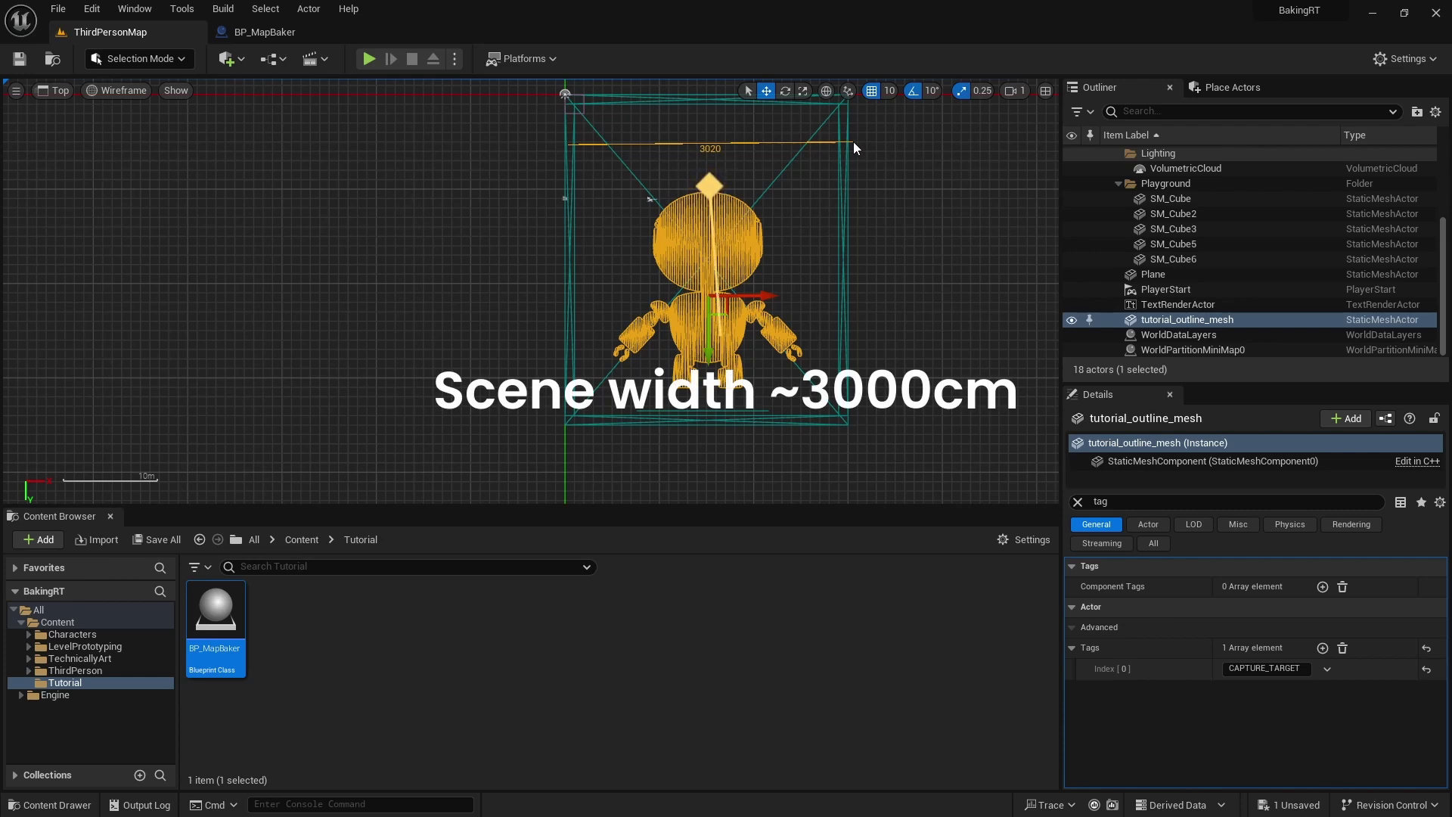
middle_drag(853, 145, 853, 145)
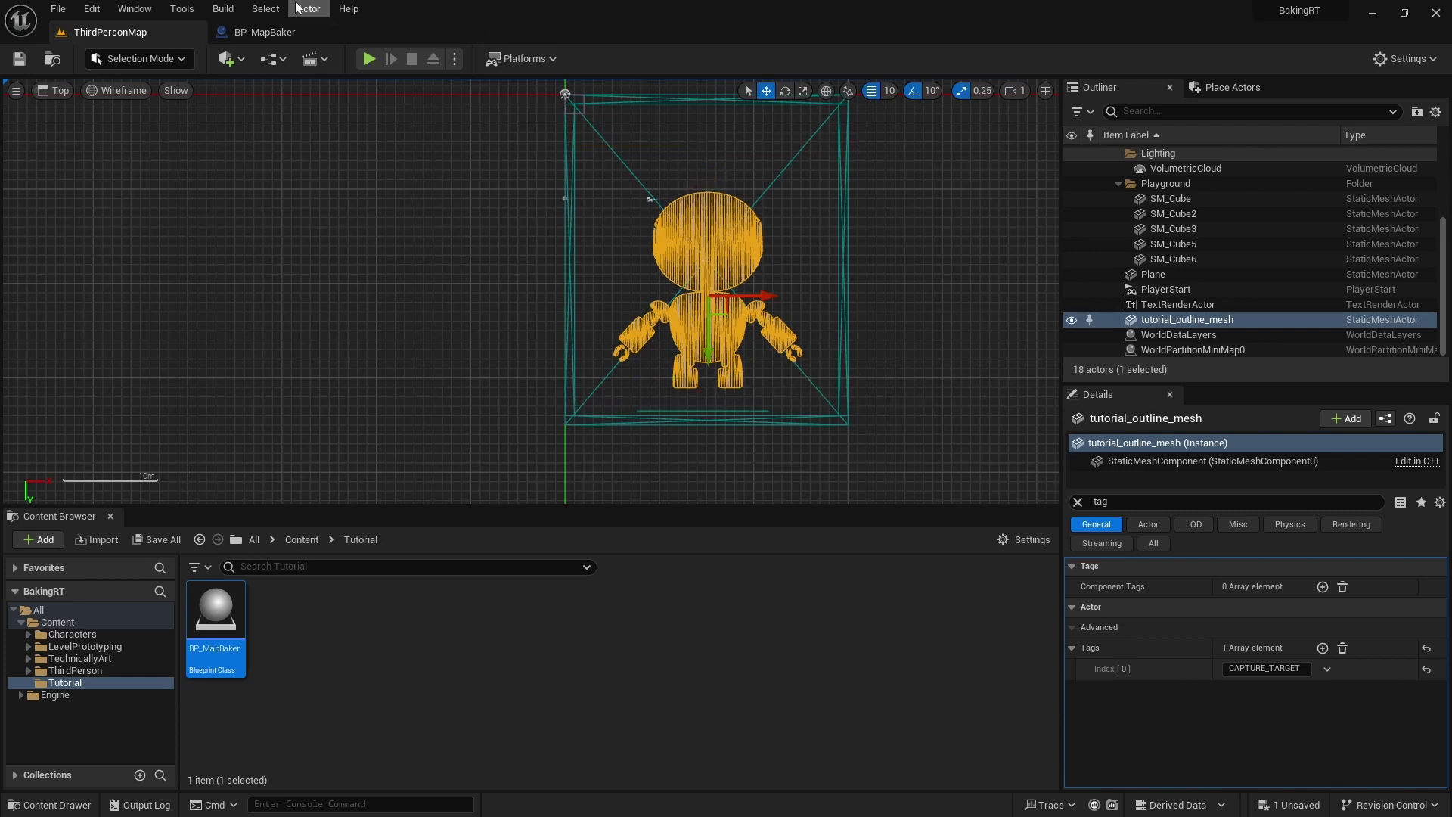
Raise the capture component's Z location to 1500 in BP_MapBaker.
click(258, 33)
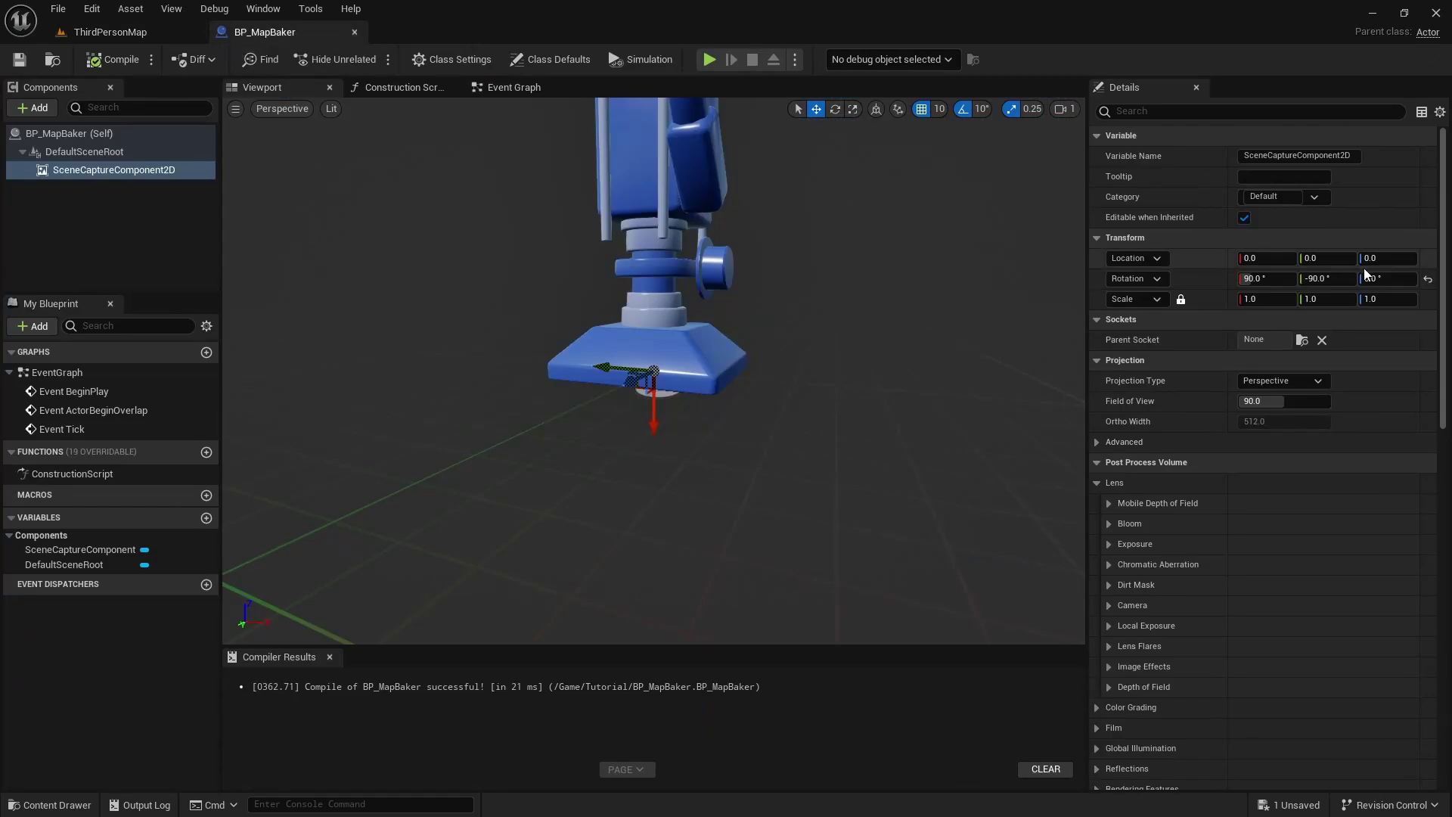
click(1405, 258)
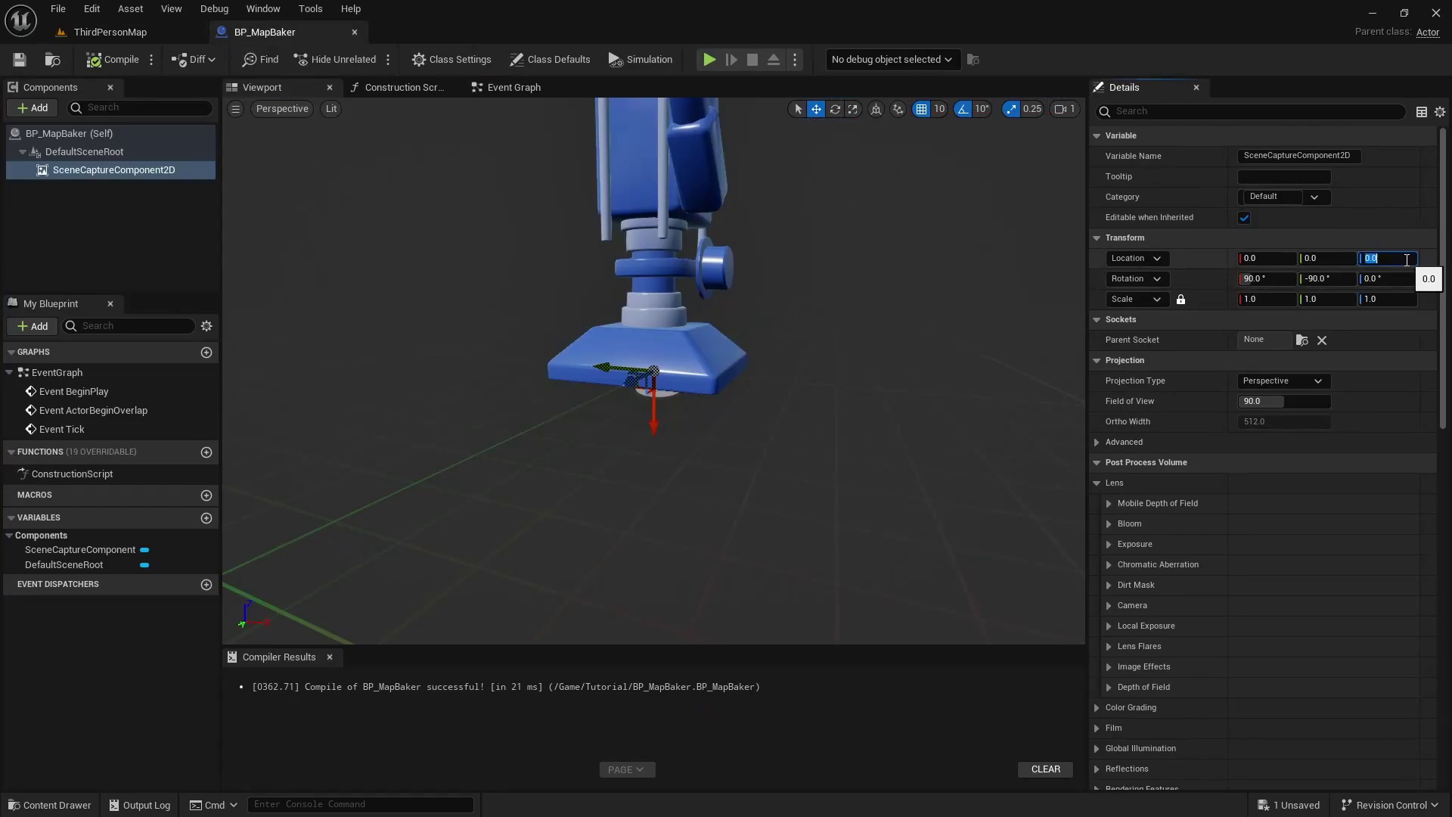
text(1500)
key(Return)
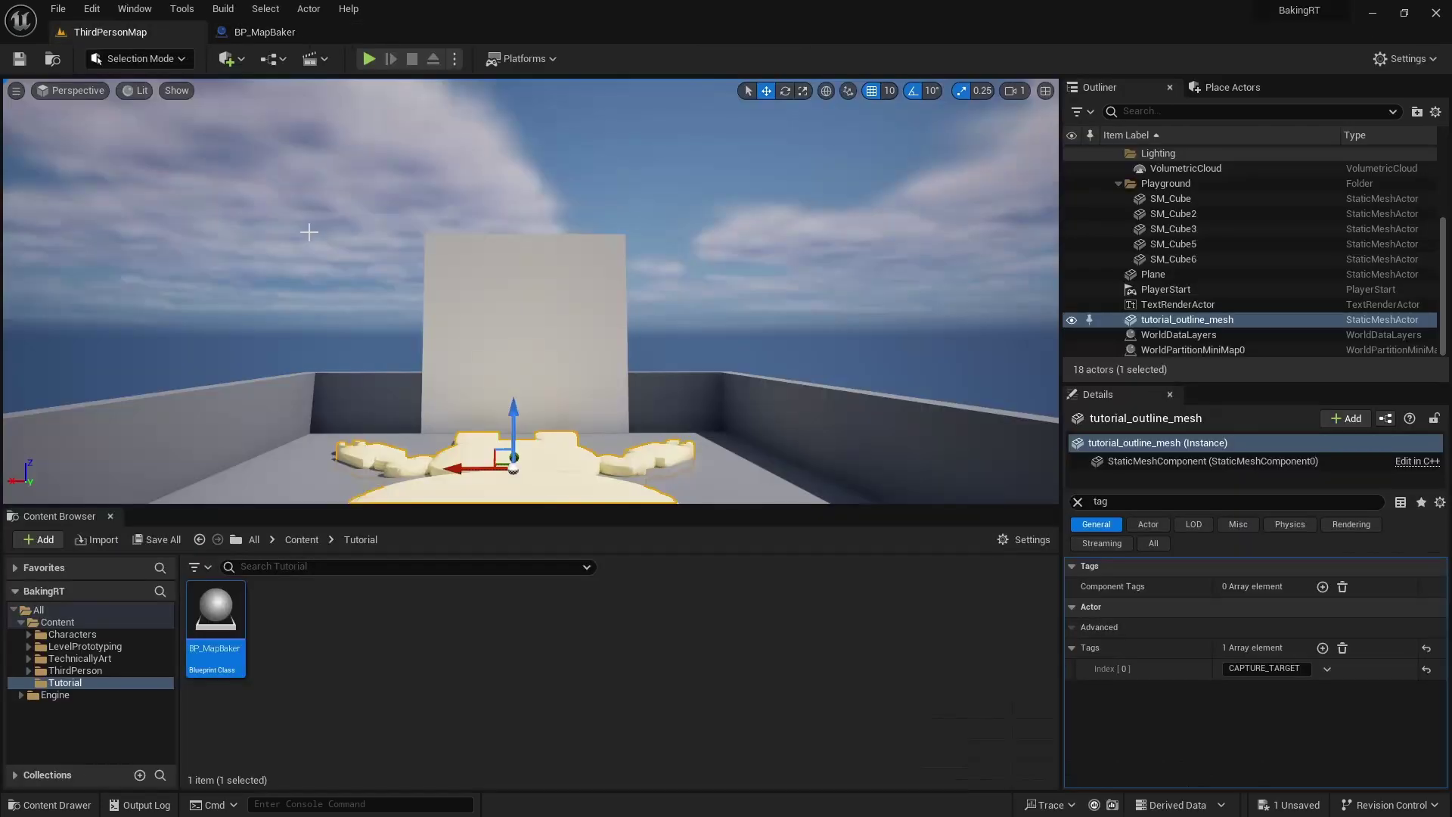
Place a BP_MapBaker actor in the level at location 1500, 1500, 50.
right_drag(310, 232, 310, 232)
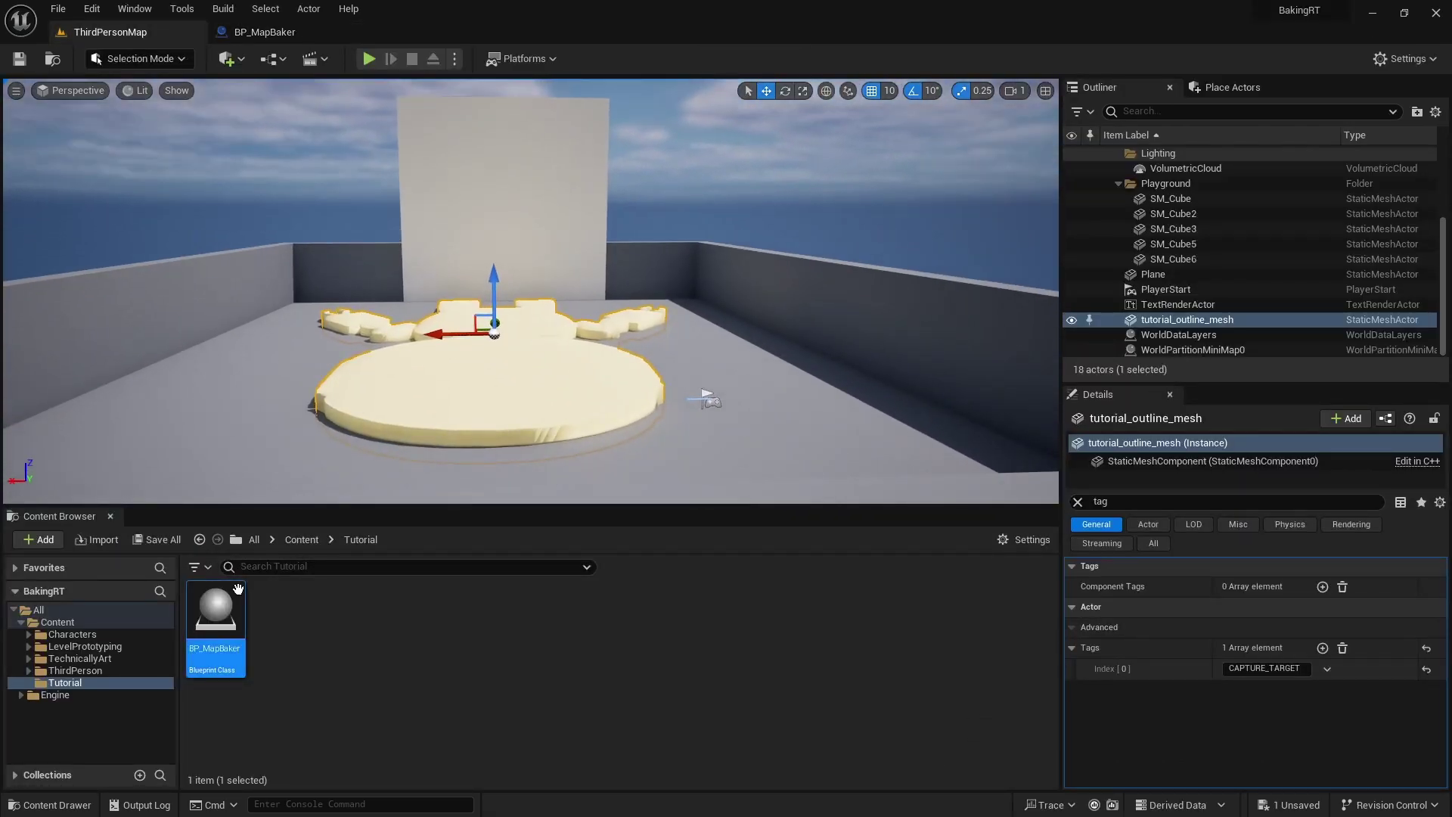
drag(237, 589, 390, 438)
drag(458, 374, 458, 374)
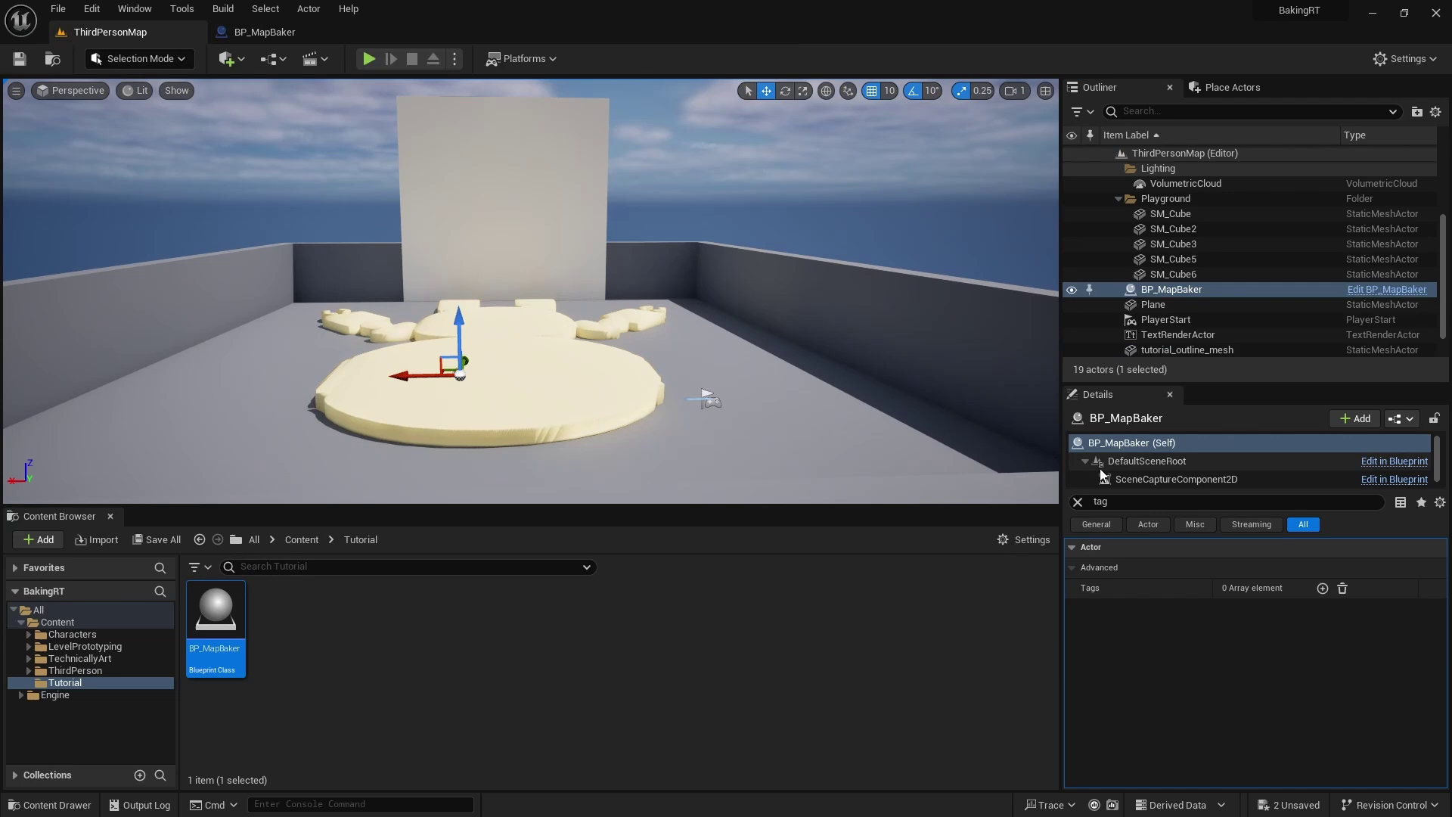
click(1077, 501)
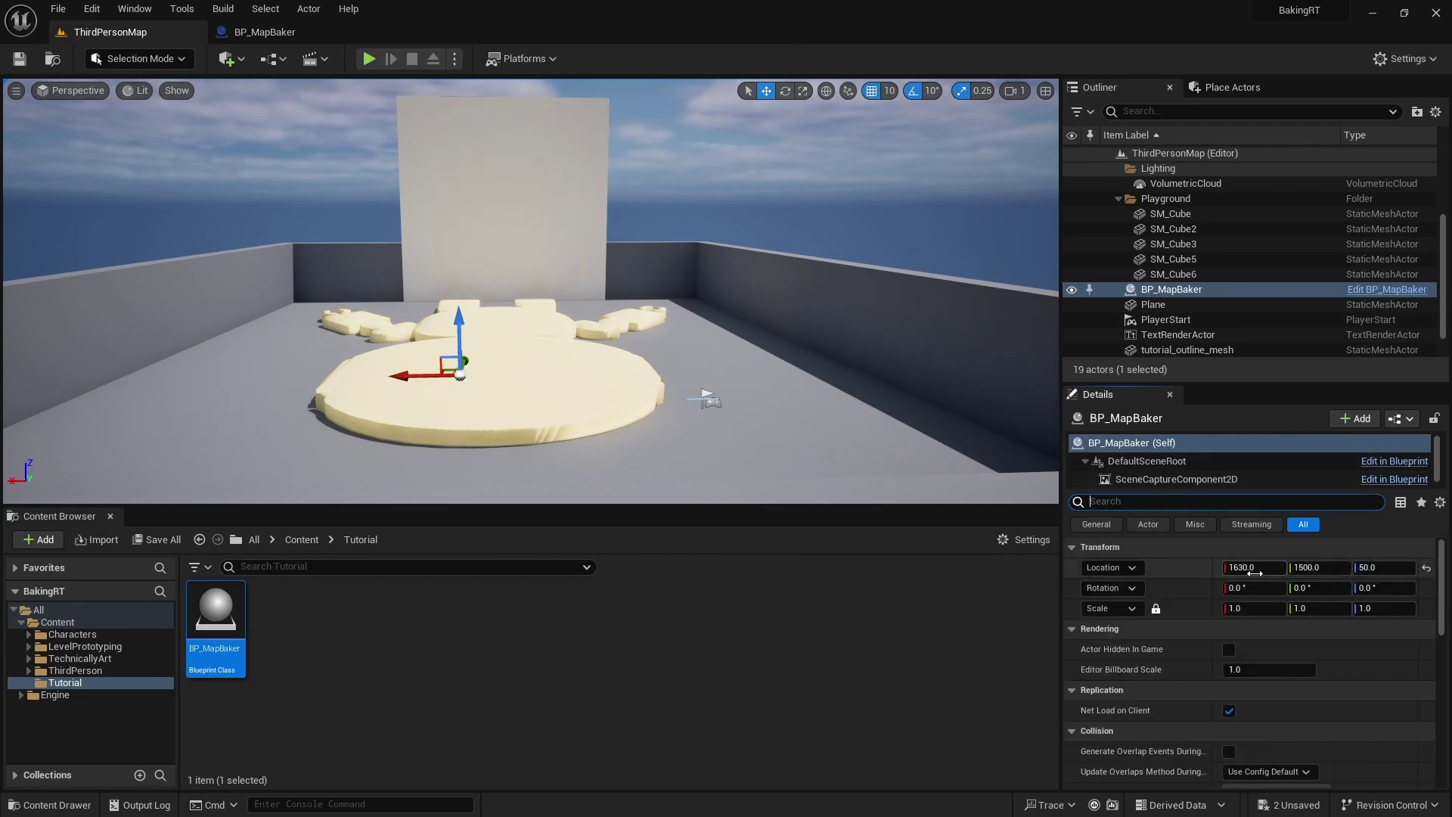
click(1257, 569)
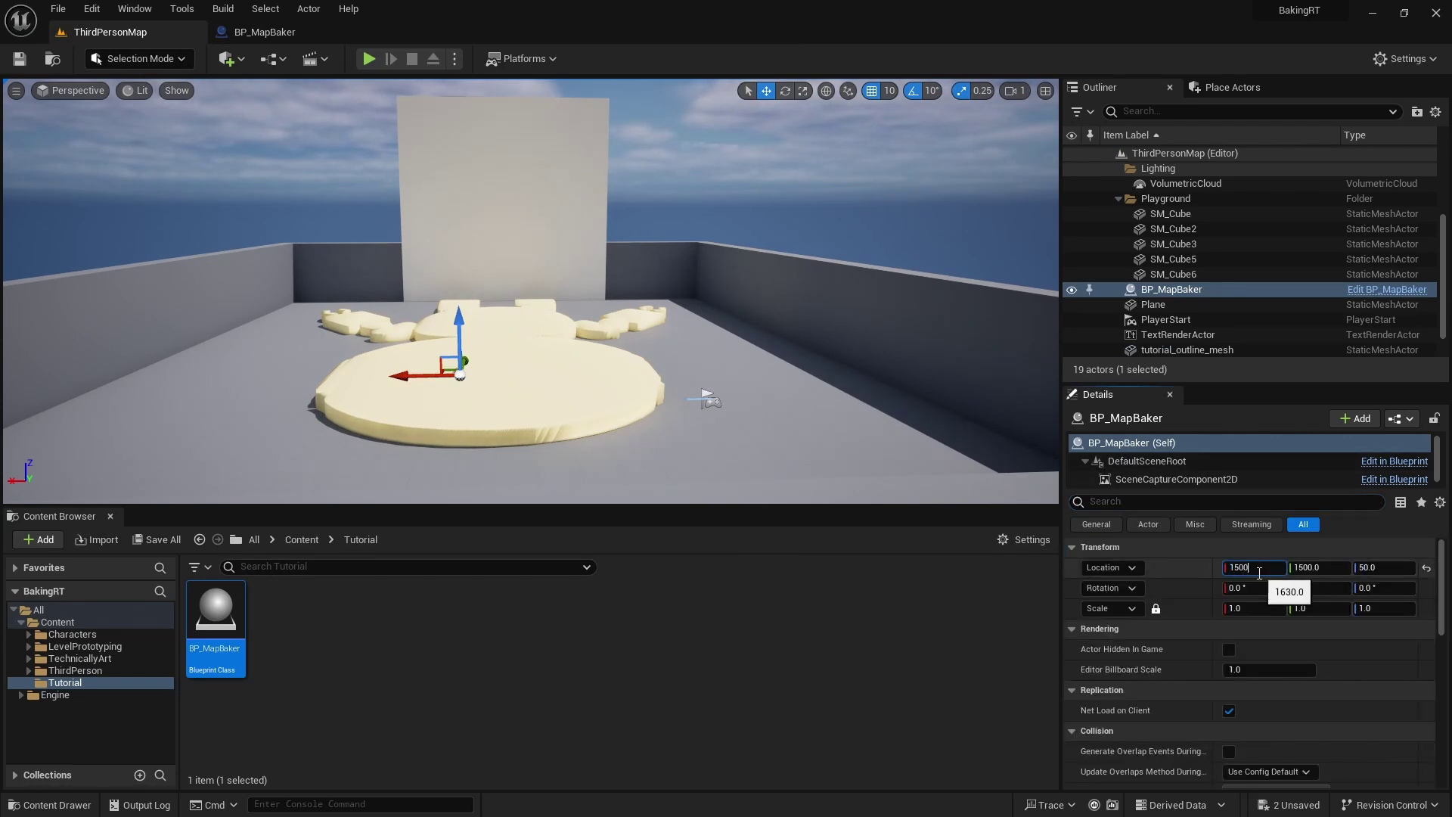
text(1500)
key(Return)
right_drag(529, 302, 530, 197)
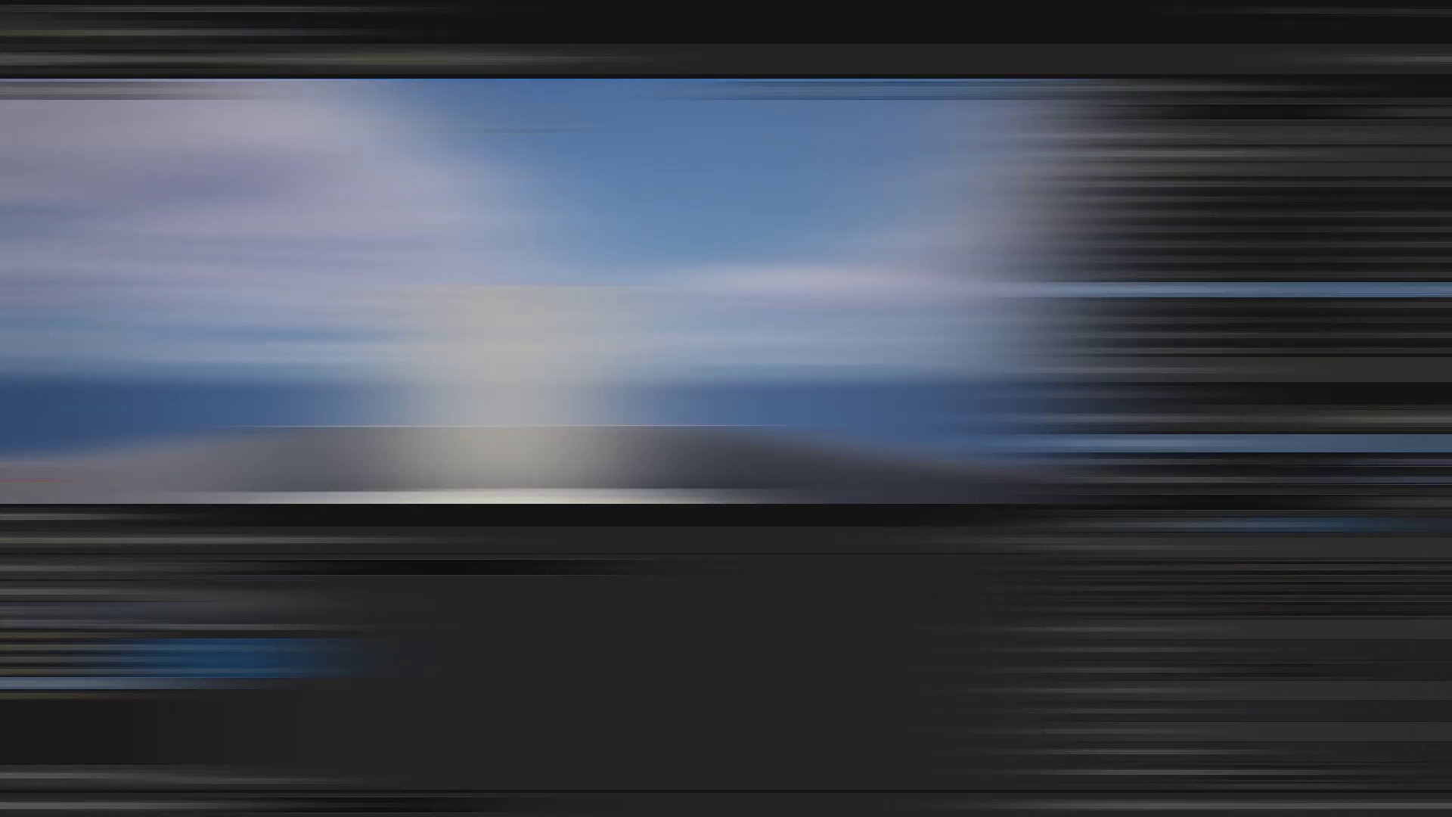
Create a render target asset named RT_Map in the Tutorial folder.
right_click(319, 624)
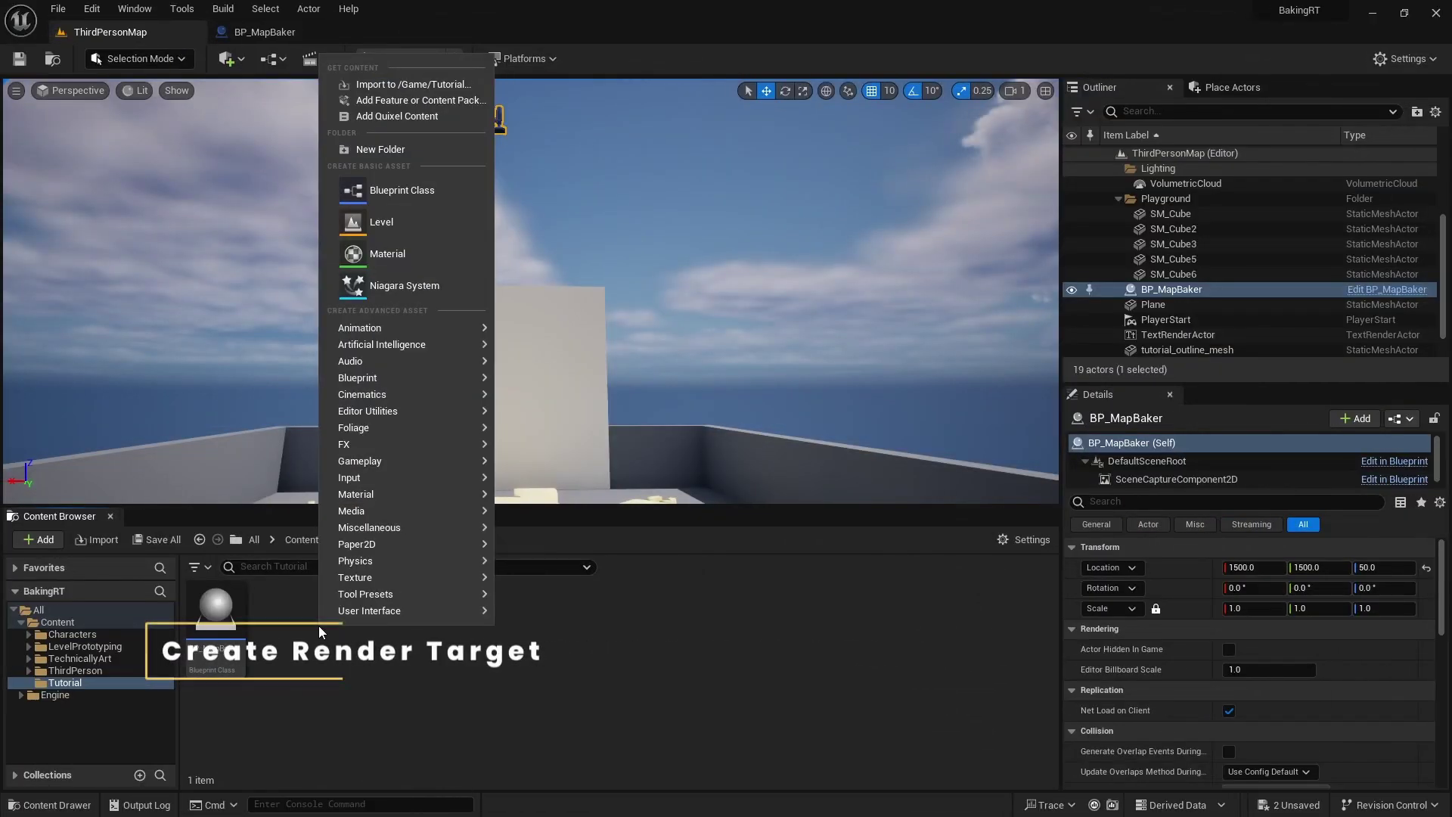
text(render target)
click(408, 108)
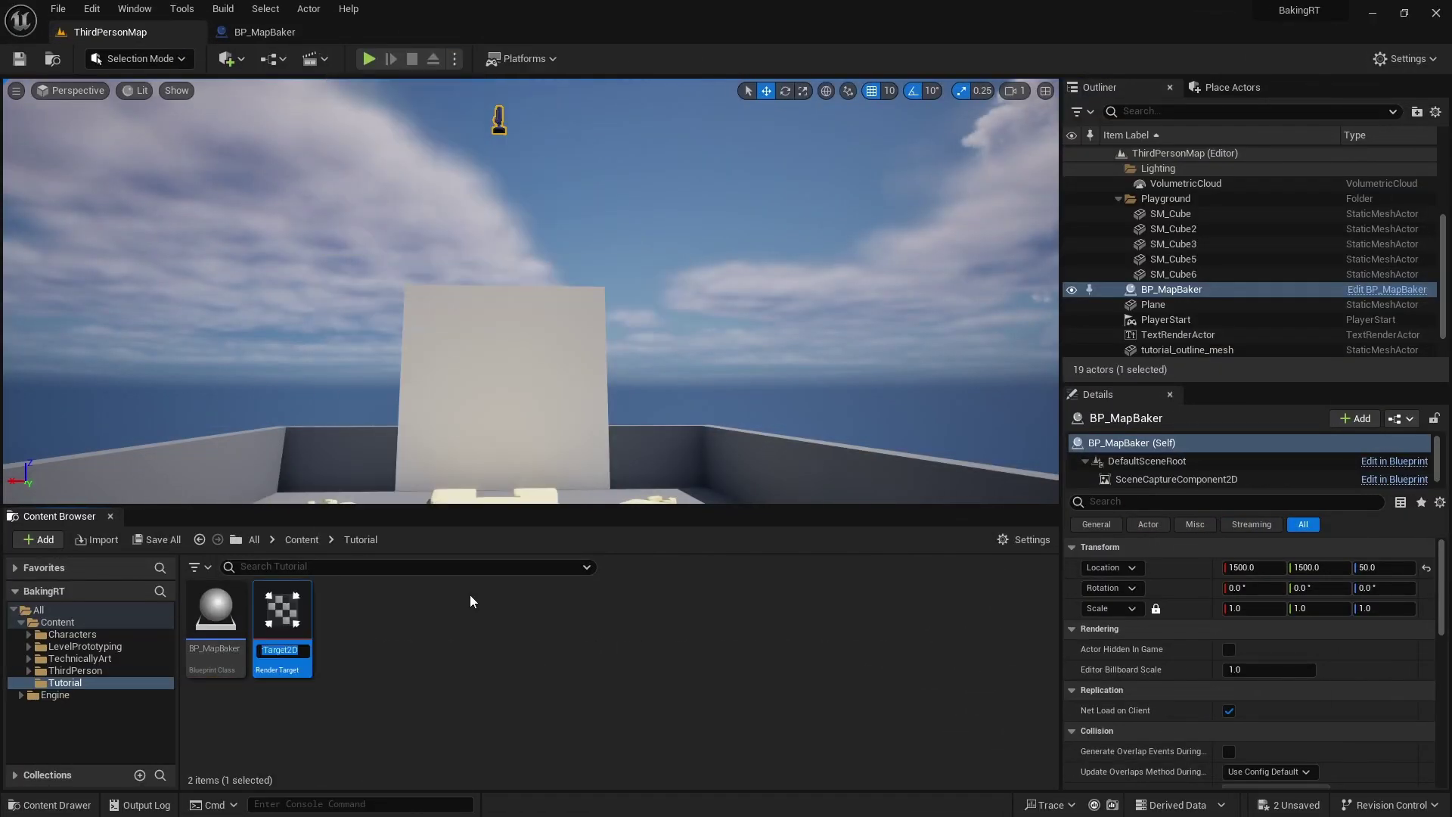
text(RT_Map)
key(Return)
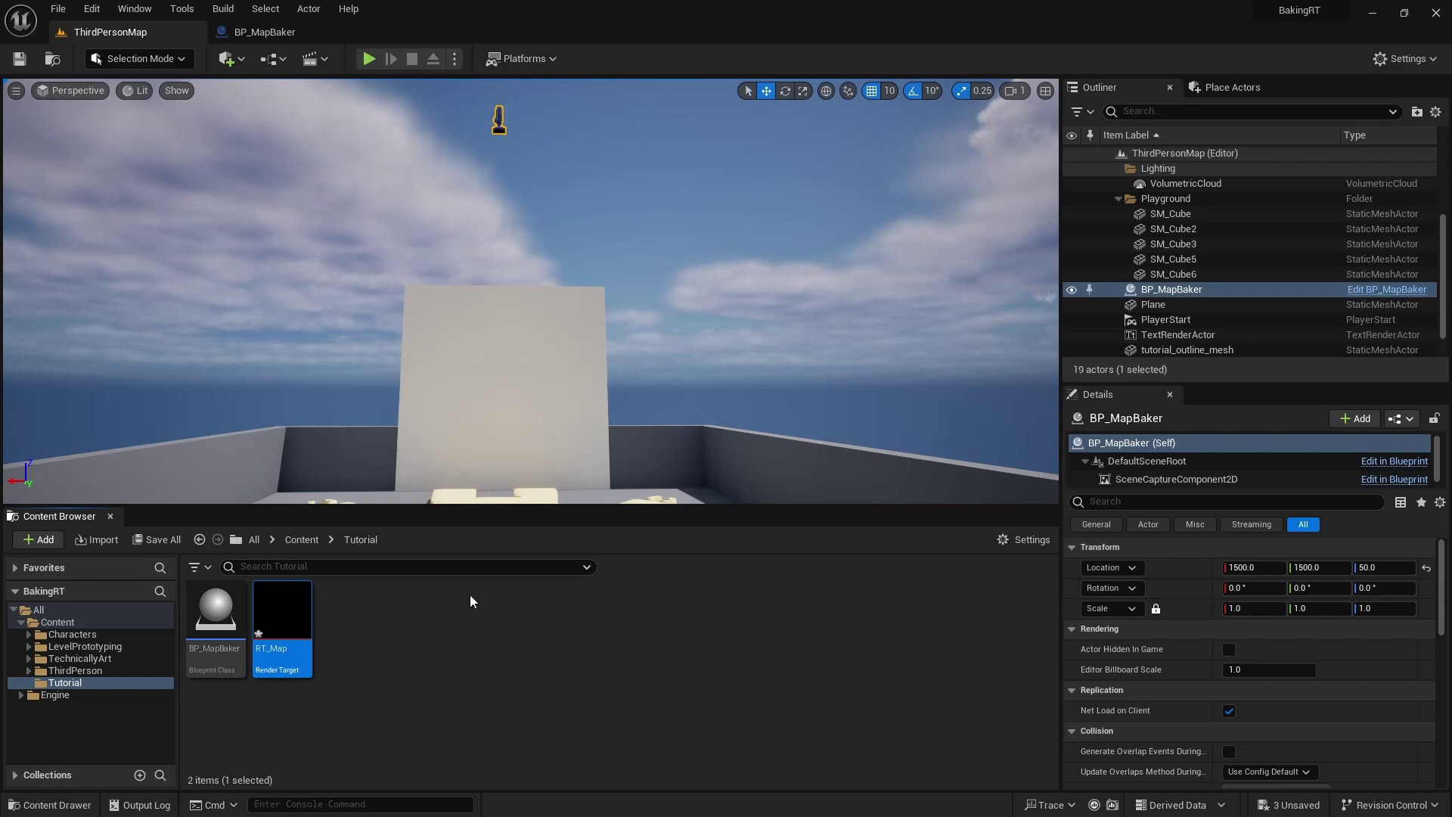
Set the scene capture's Texture Target to RT_Map.
click(266, 32)
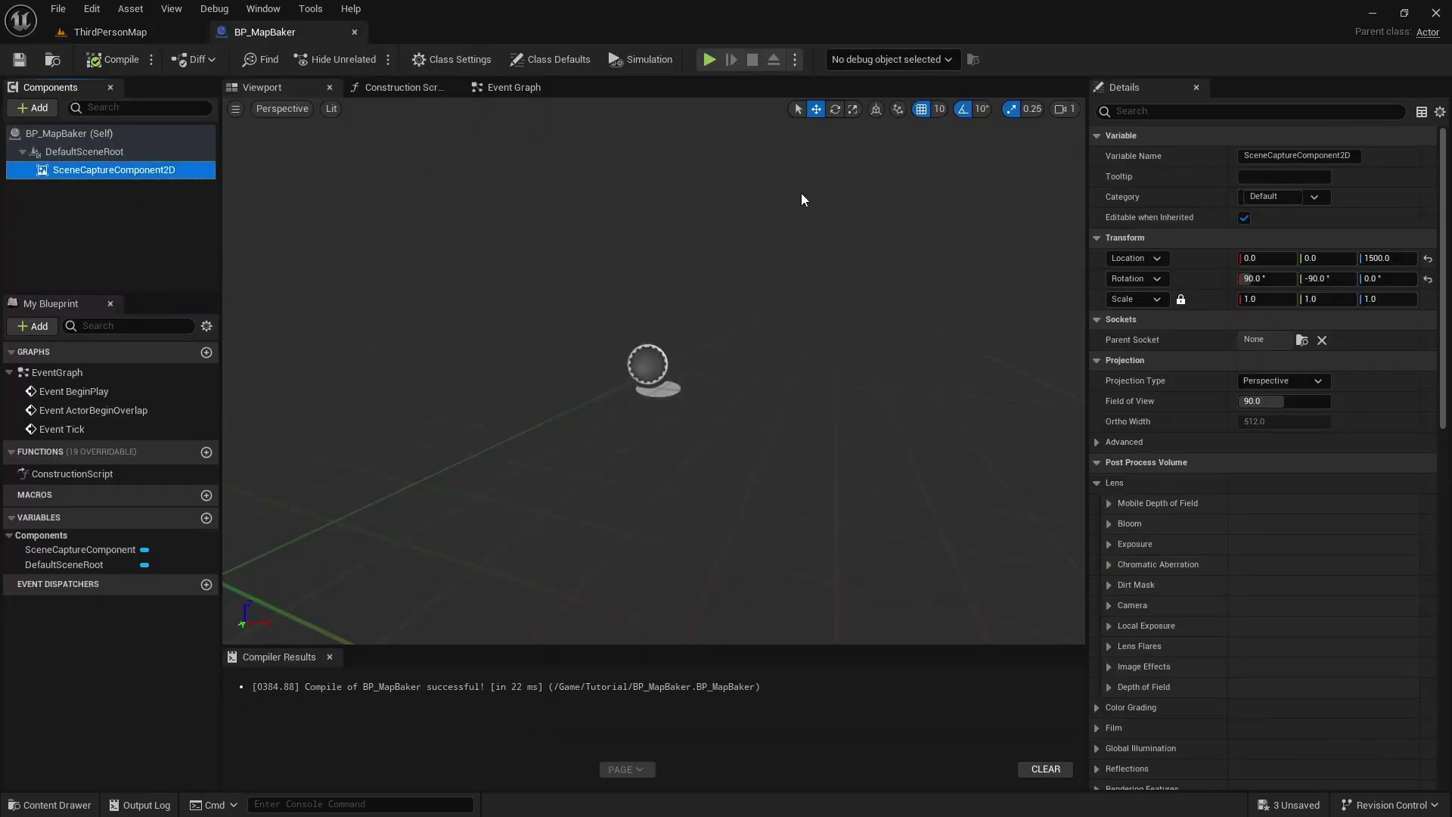
scroll(1304, 391, down, 10)
click(1316, 395)
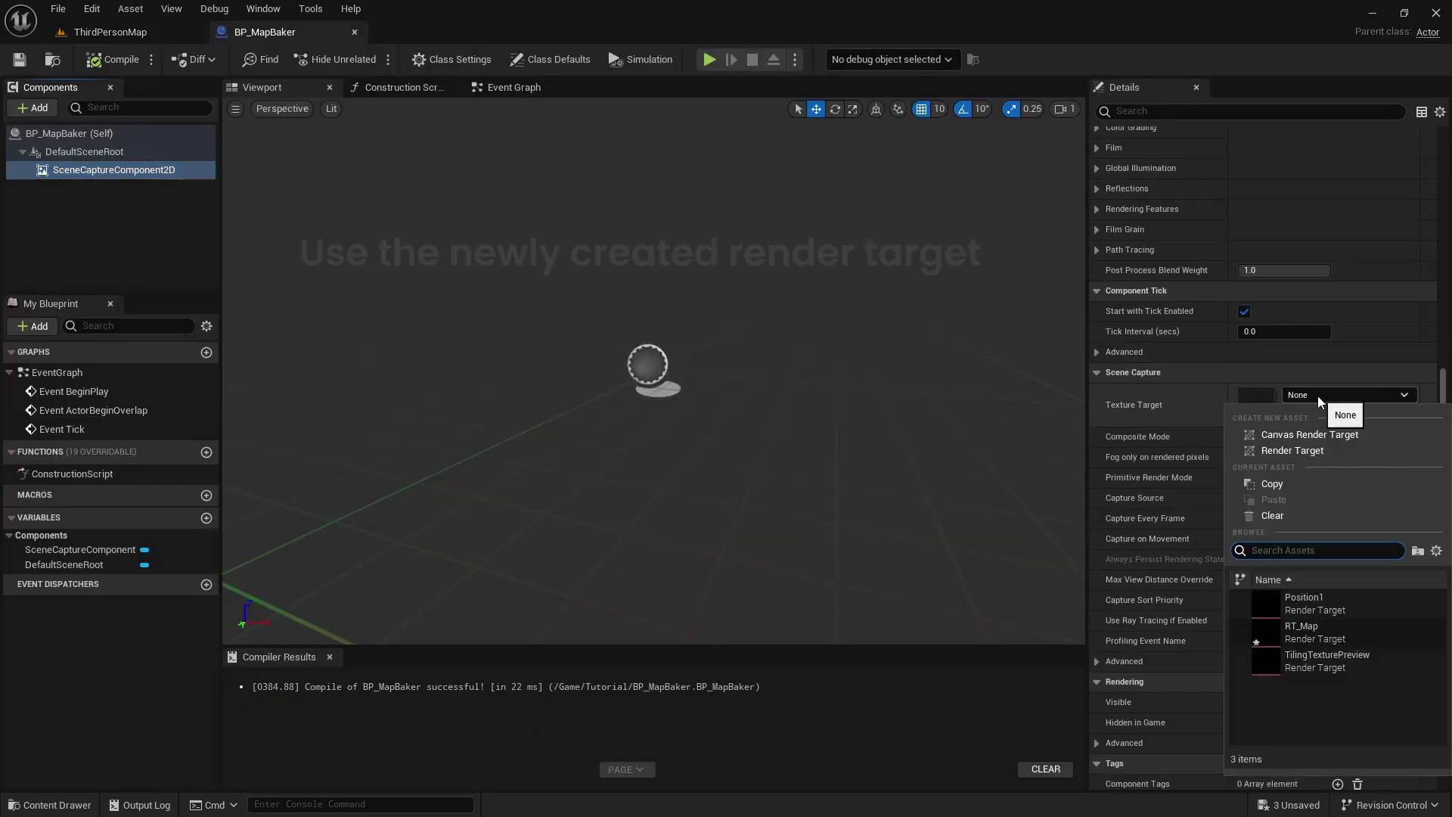
click(1306, 625)
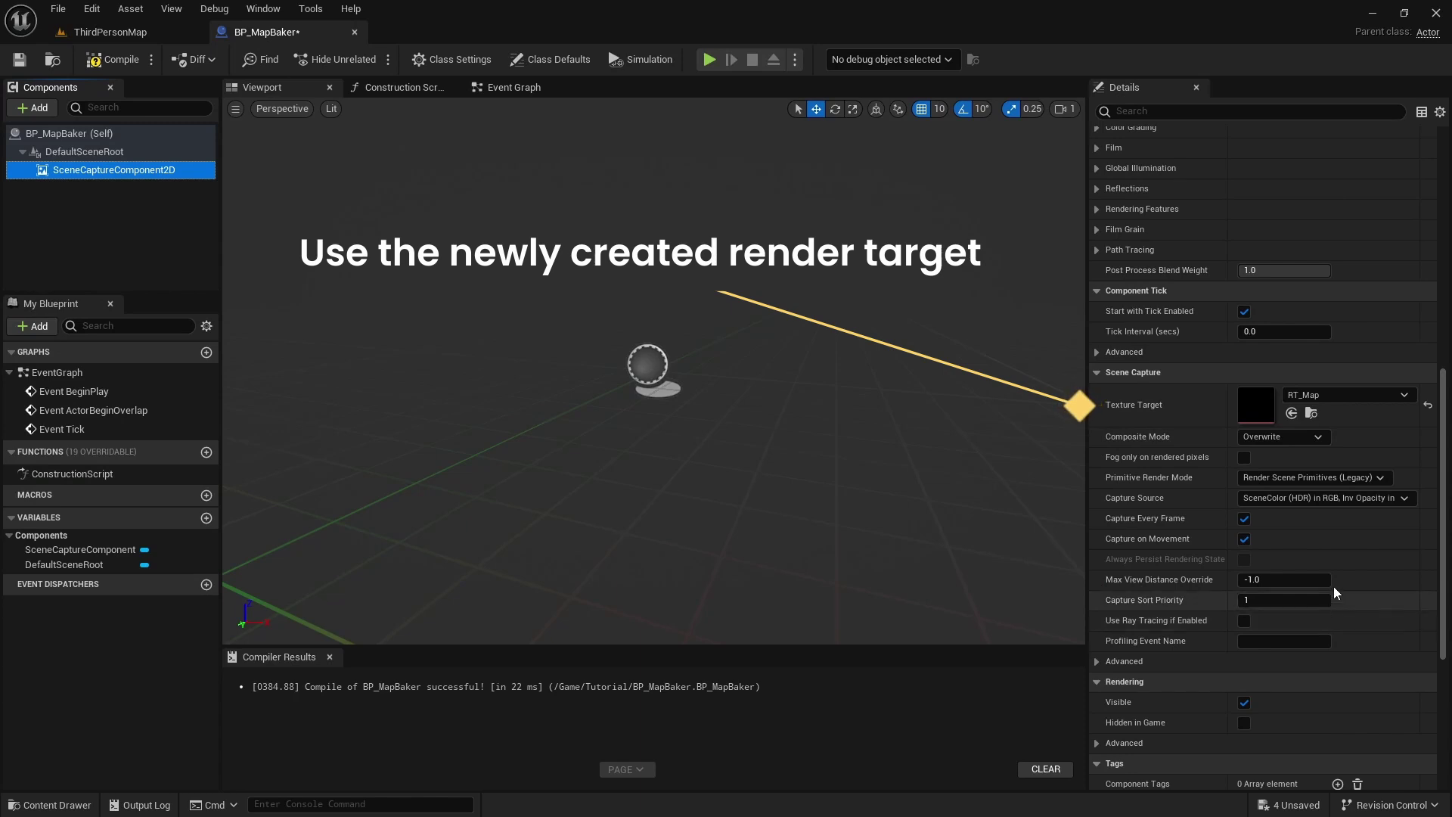
Use the ShowOnly list render mode and Final Color (LDR) in RGB source, then compile.
click(1324, 478)
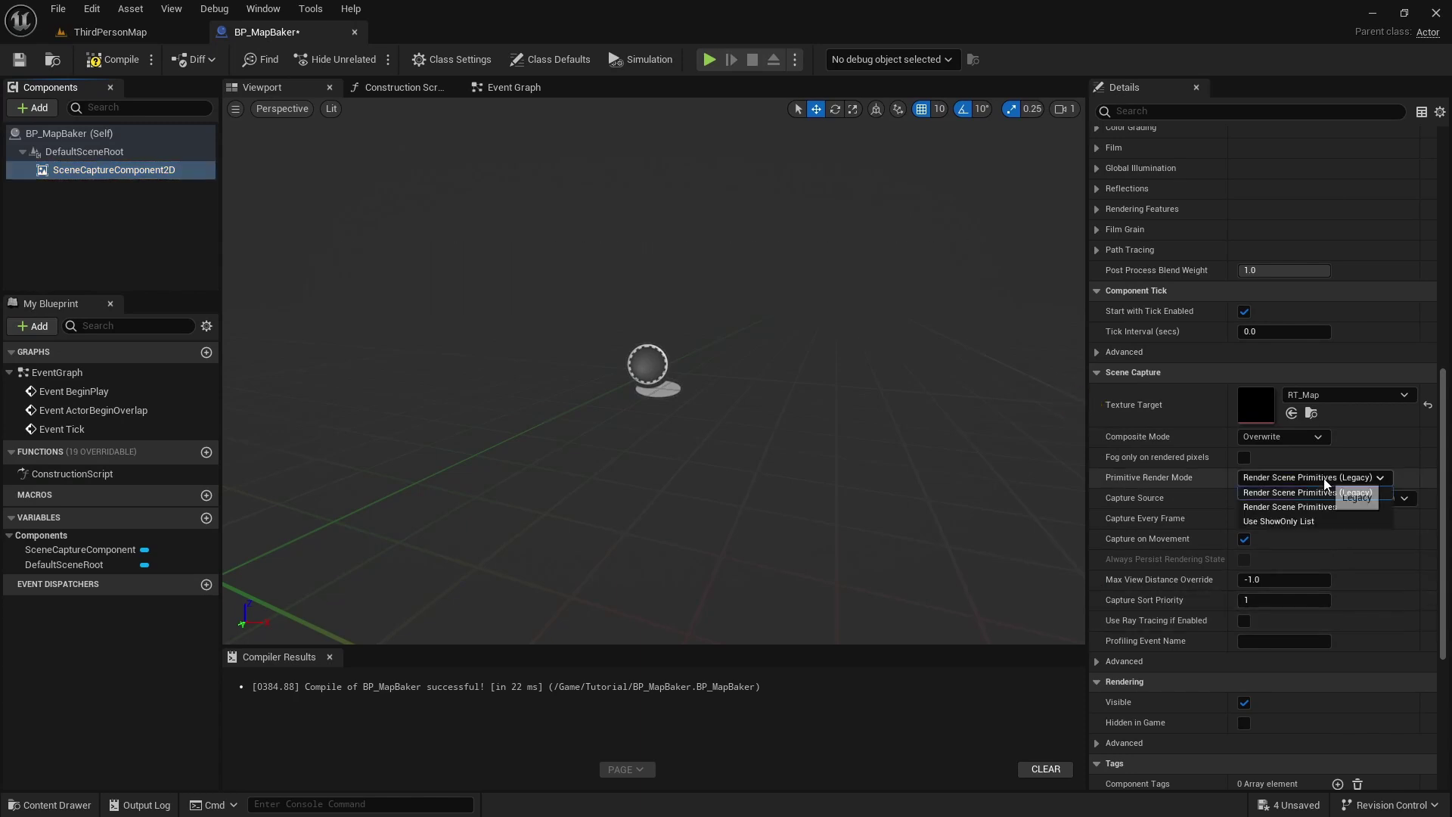
click(1322, 522)
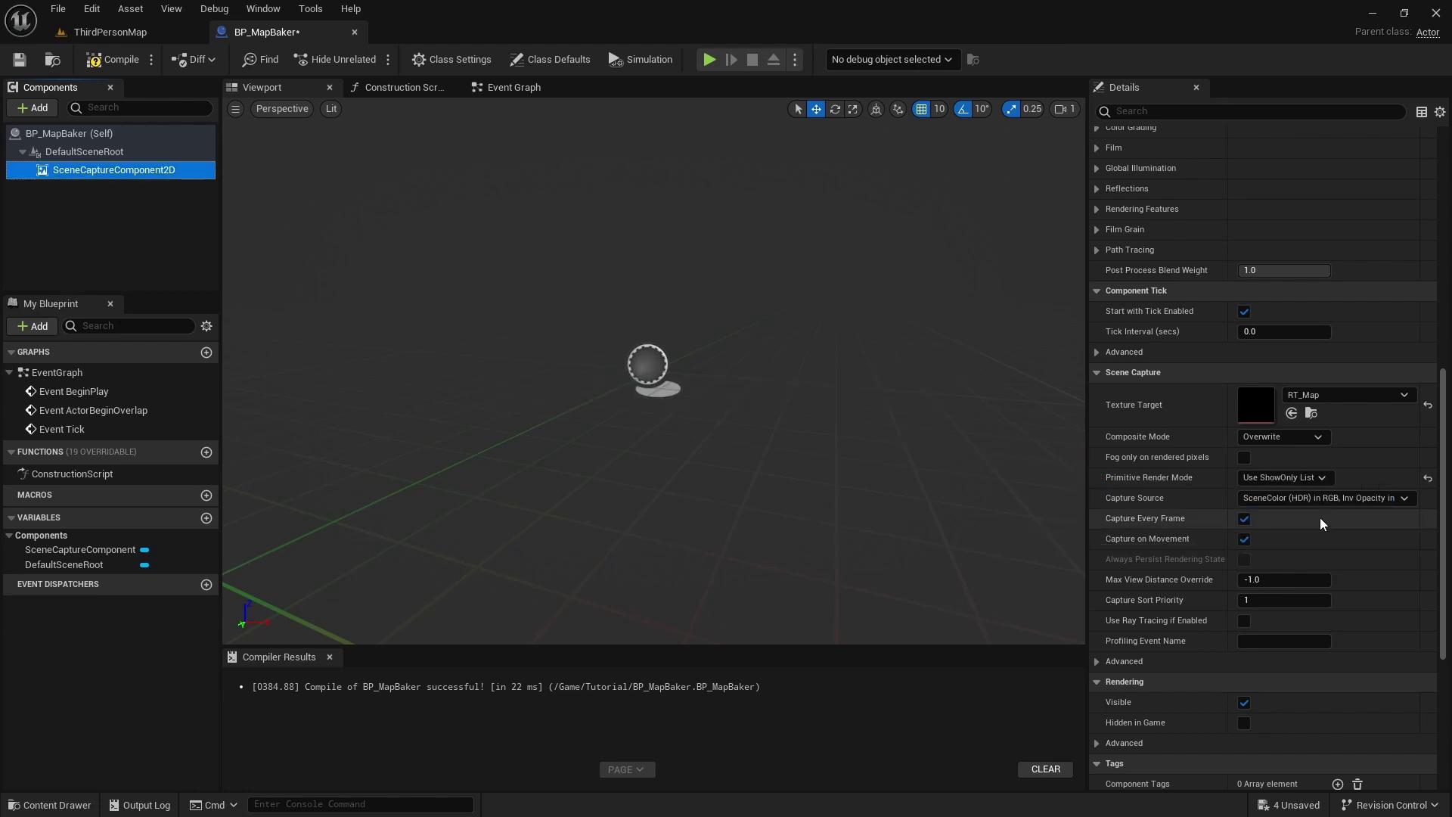
click(1330, 500)
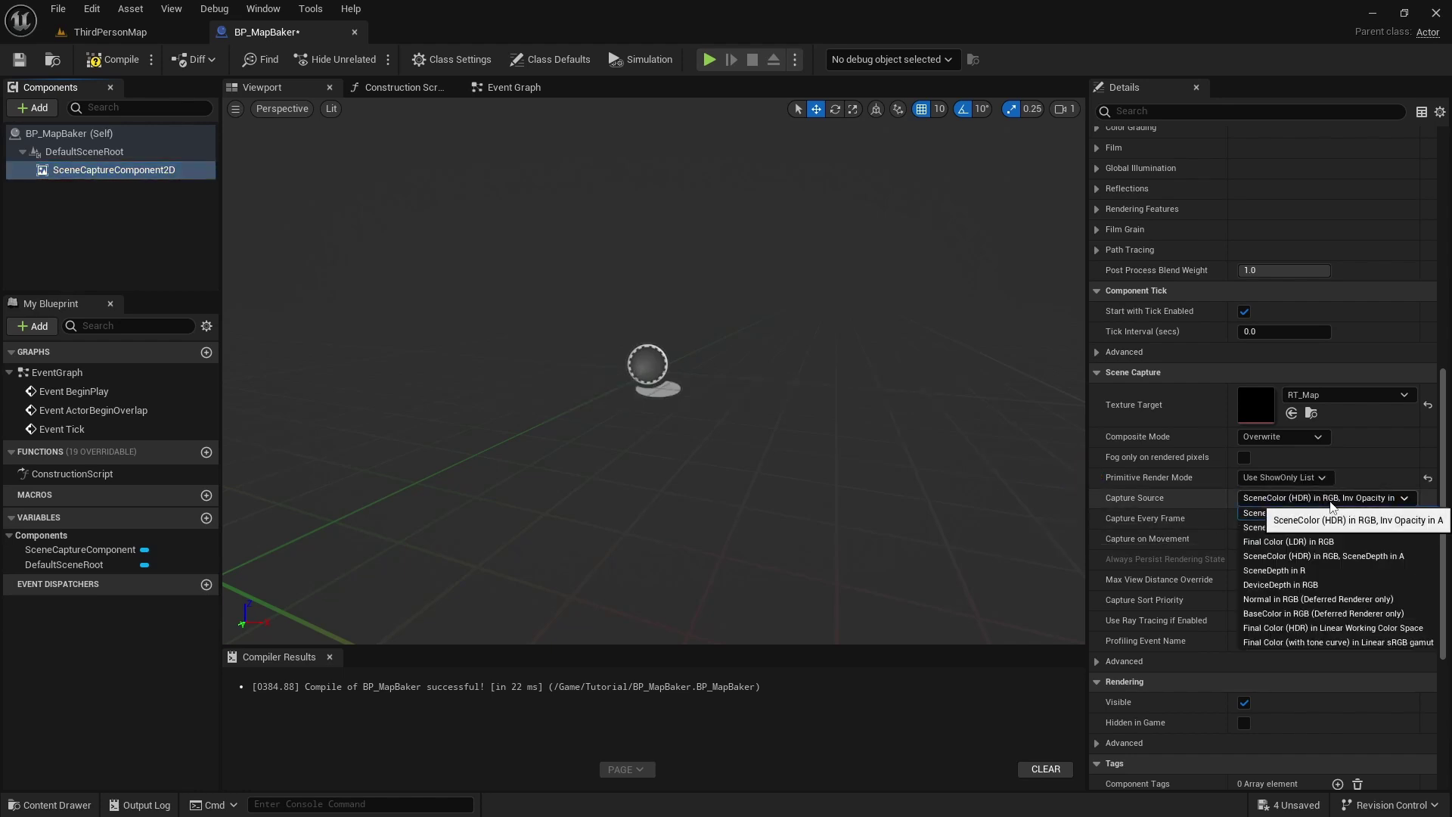
click(1354, 544)
click(113, 59)
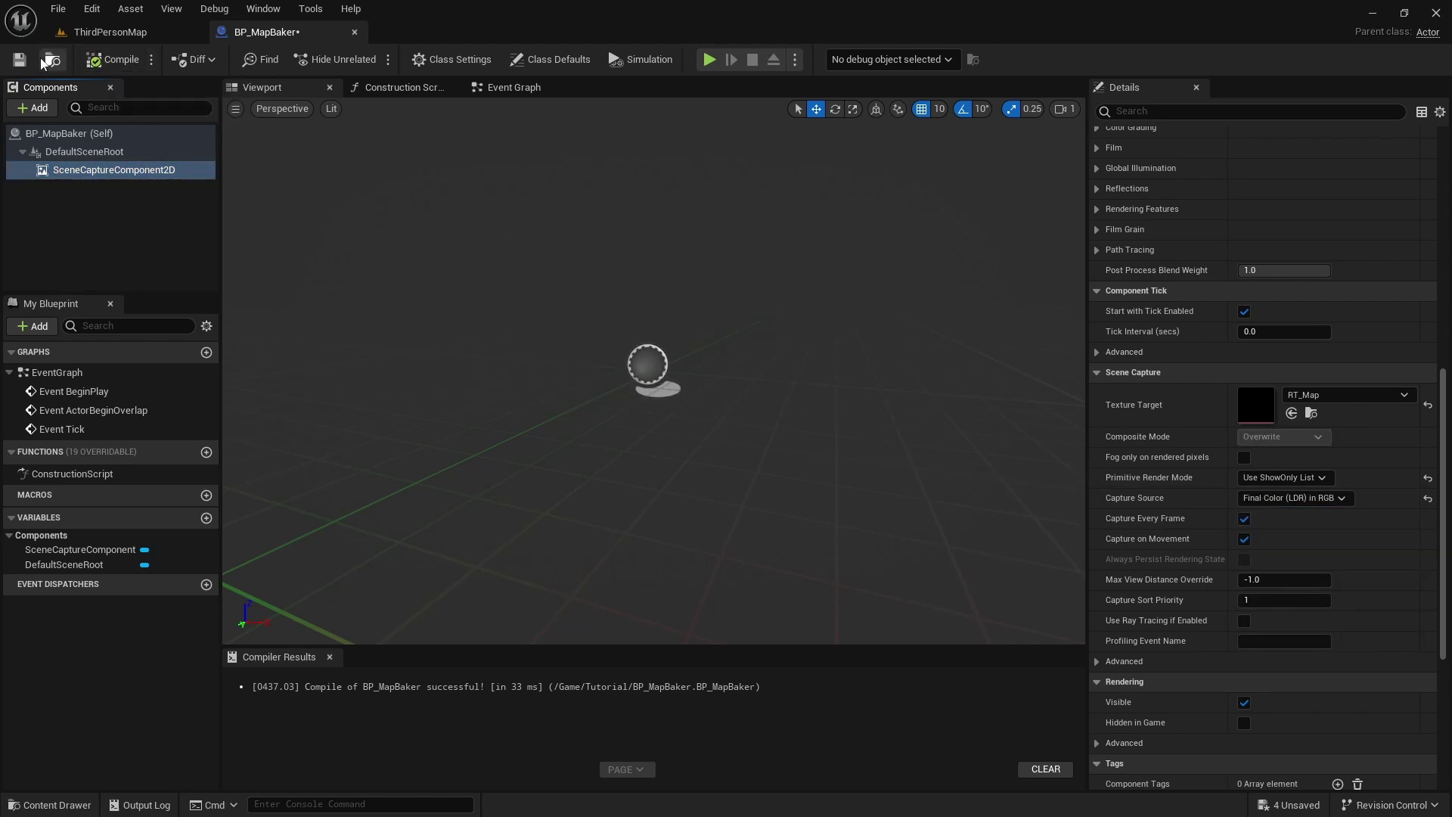
Save BP_MapBaker, return to ThirdPersonMap and select the tutorial_outline_mesh.
click(20, 59)
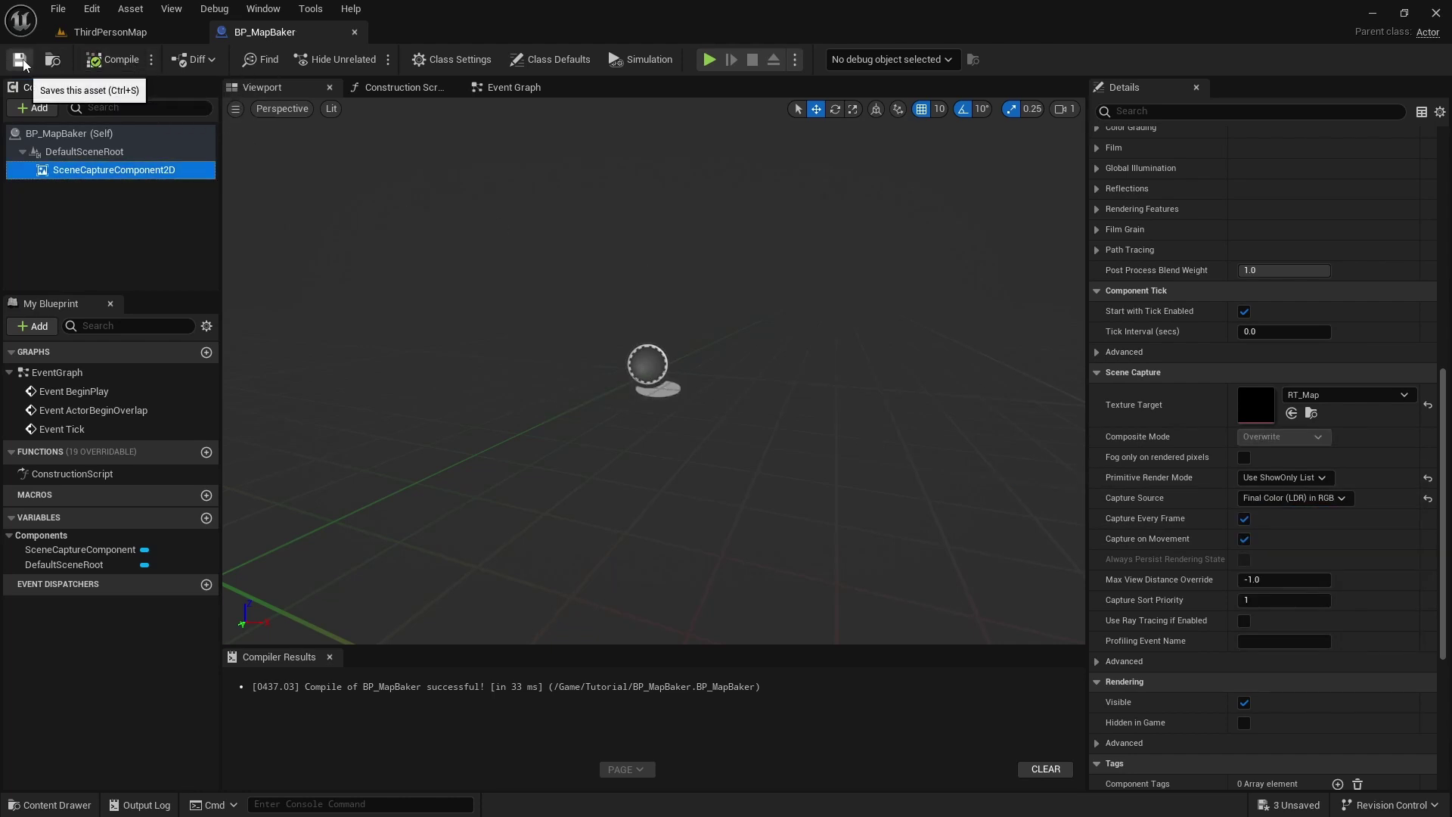
click(129, 35)
key(f)
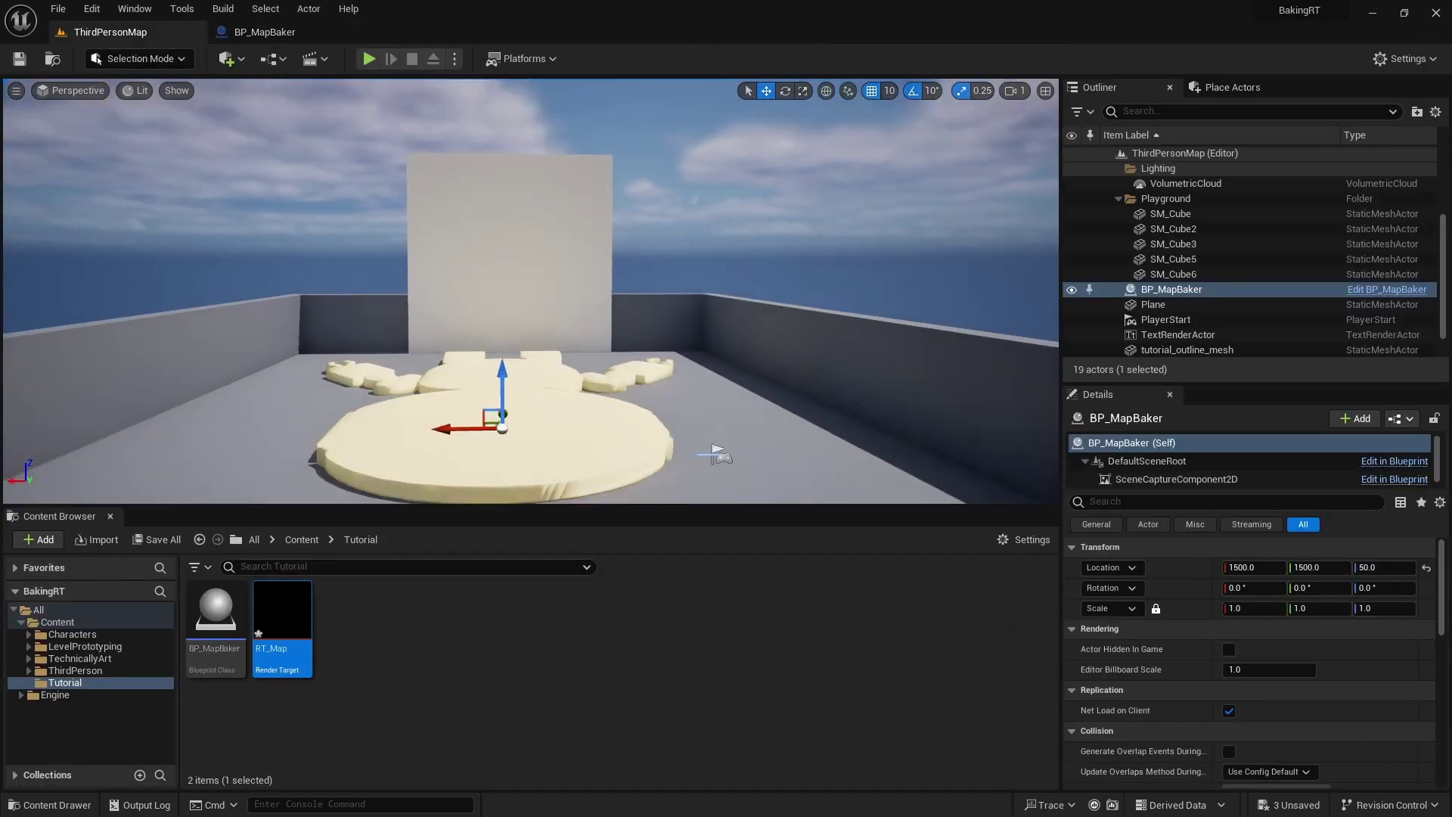
click(590, 392)
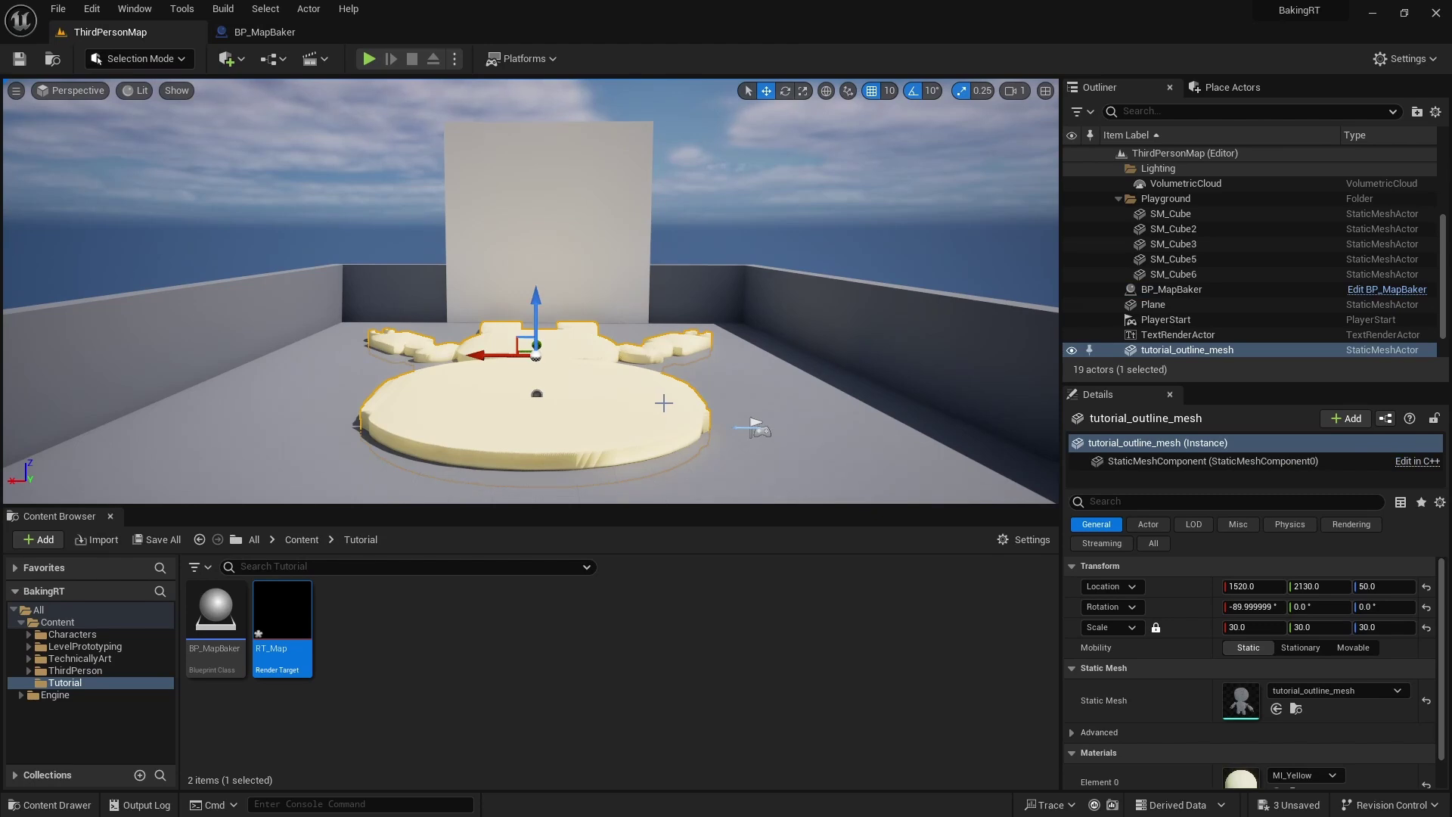
Change the outline mesh's first tag to SCENE_CAPTURE.
click(1111, 501)
text(tag)
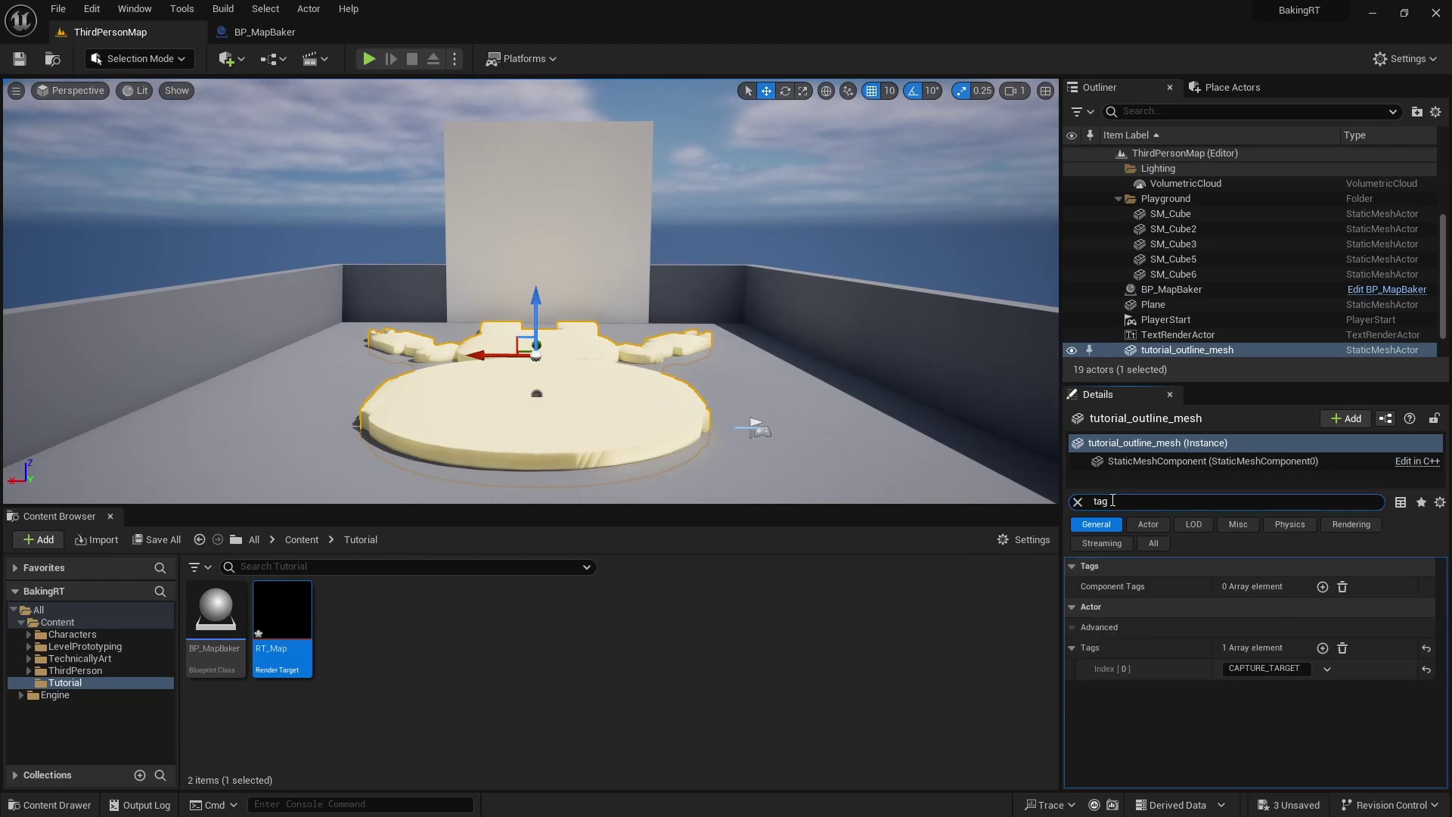
click(1281, 669)
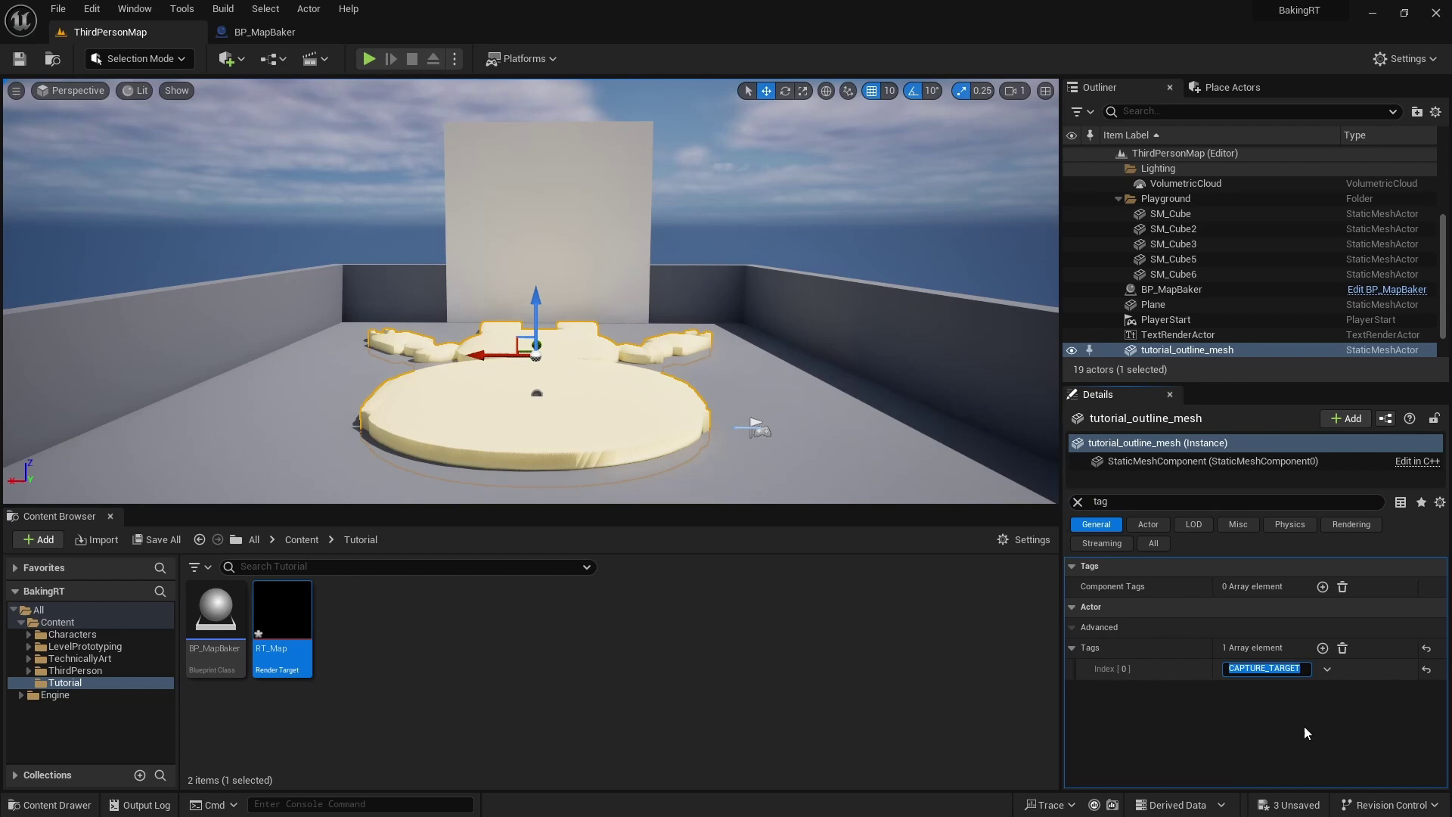
text(SCENE)
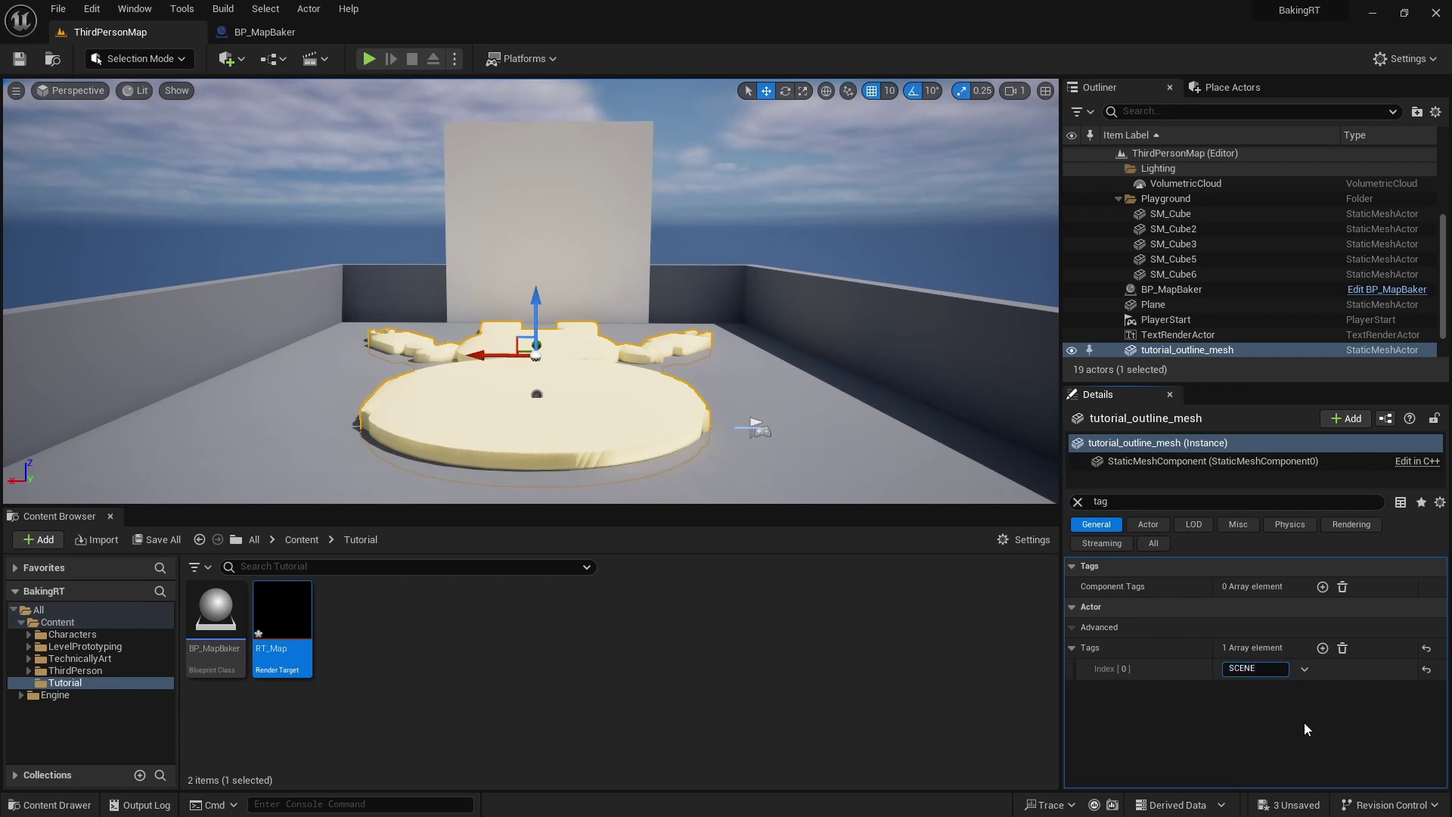
text(_CAPTURE)
key(Return)
key(ctrl+c)
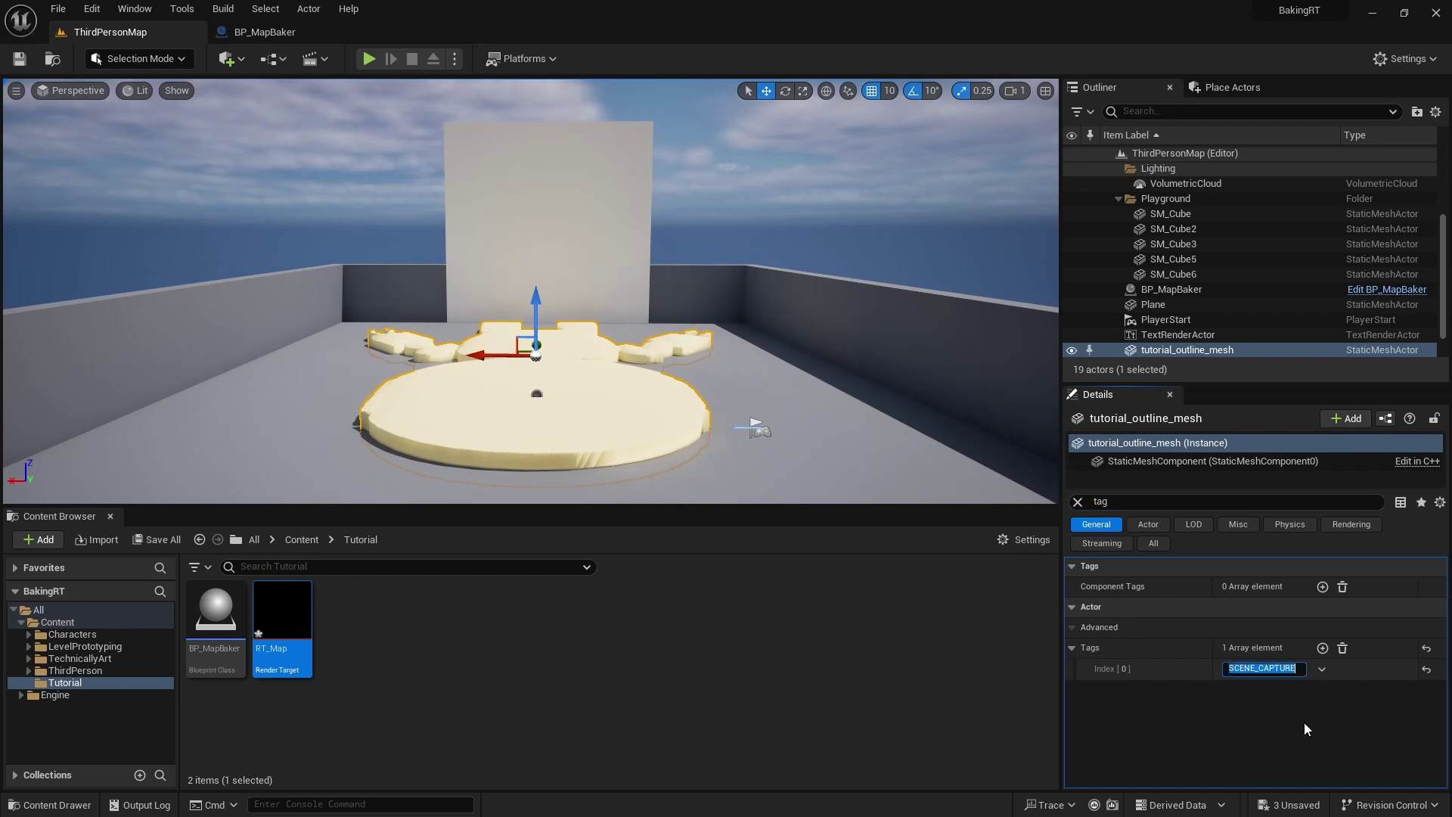
Delete the ActorBeginOverlap and Tick events from BP_MapBaker's Event Graph.
click(292, 33)
click(514, 87)
drag(671, 285, 454, 627)
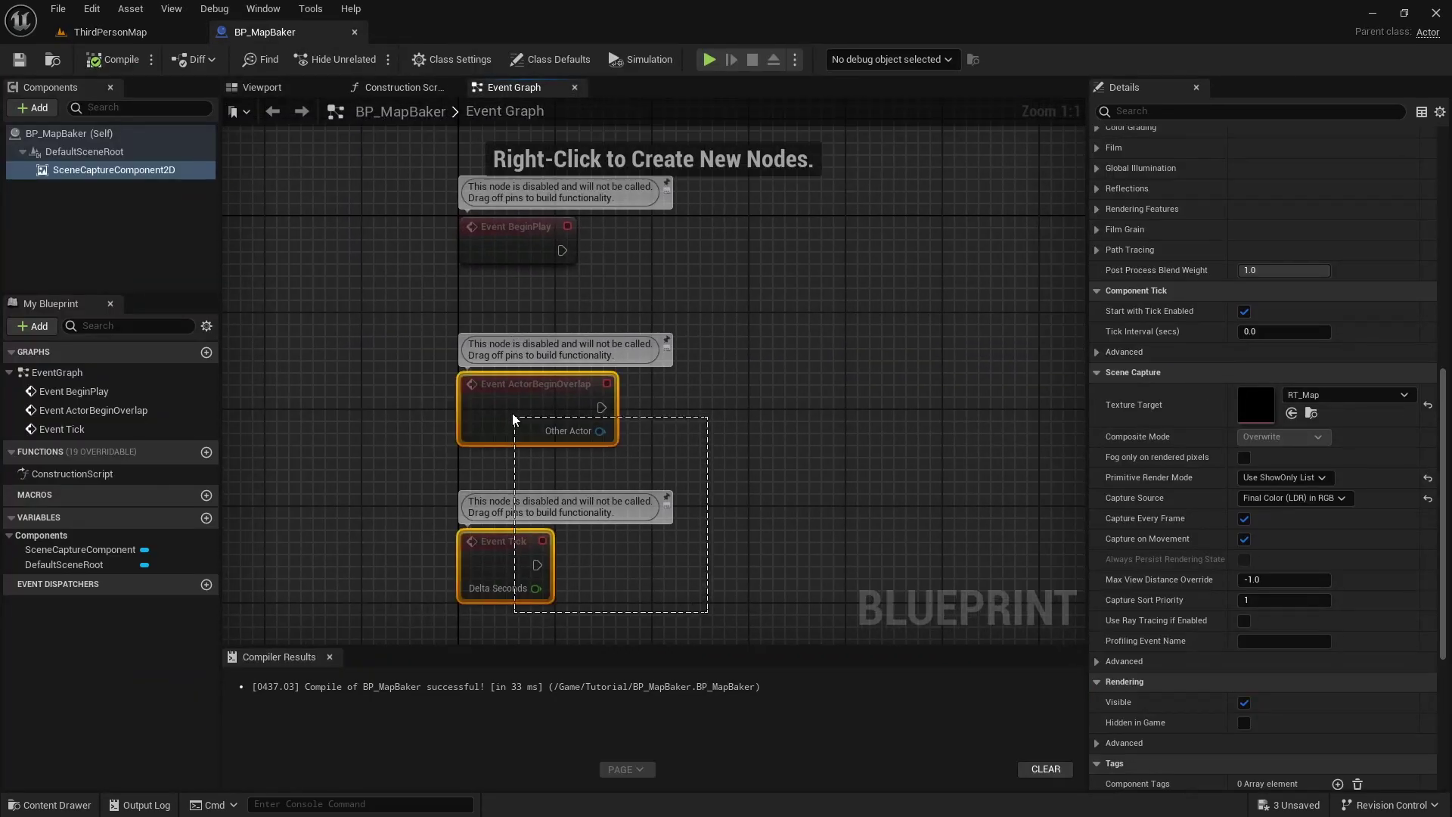
key(Delete)
Wire BeginPlay into a Get All Actors with Tag node searching for SCENE_CAPTURE.
right_click(674, 266)
text(ac)
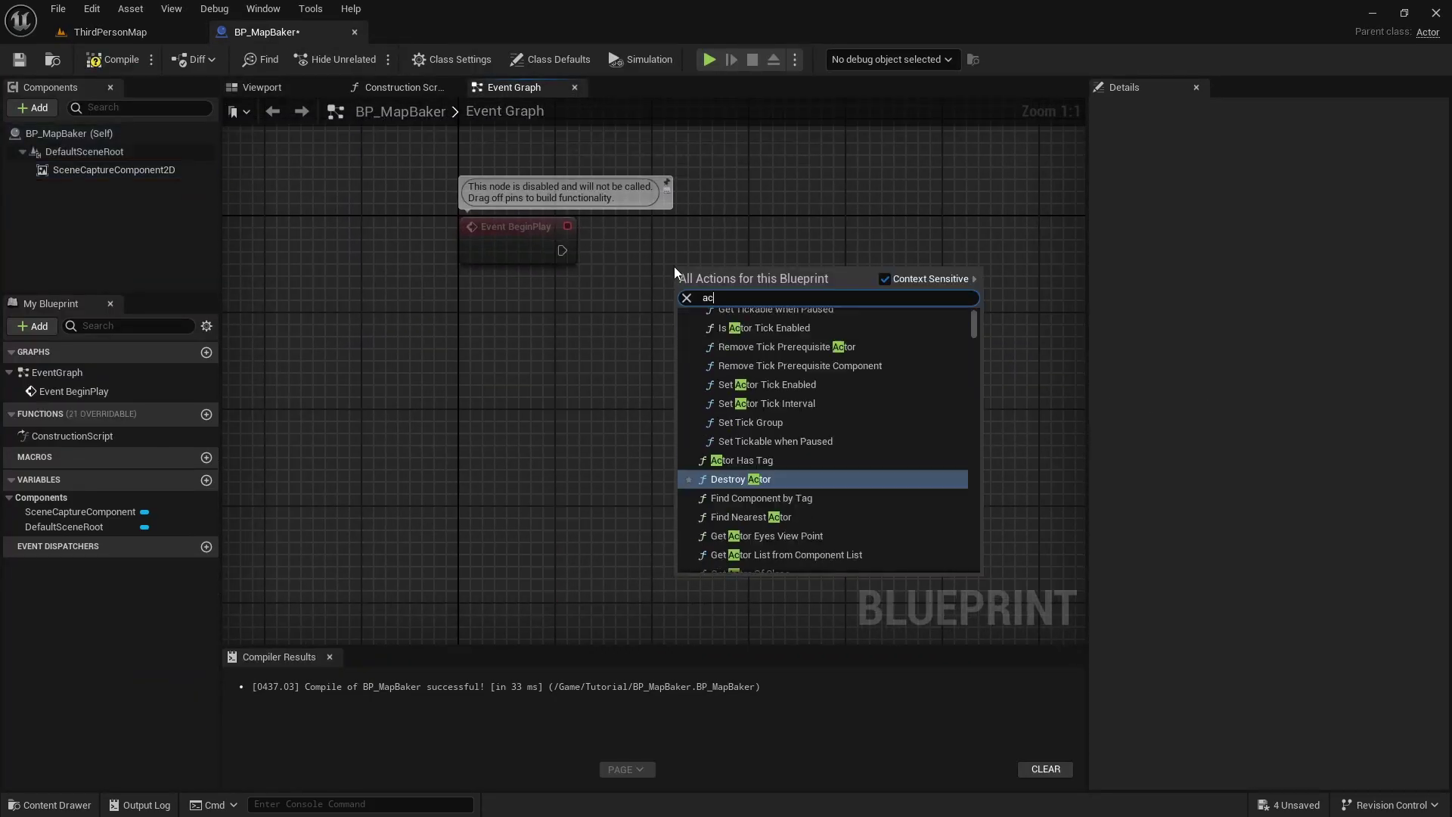
text(tors tag)
key(Return)
drag(561, 250, 678, 296)
click(720, 322)
key(ctrl+v)
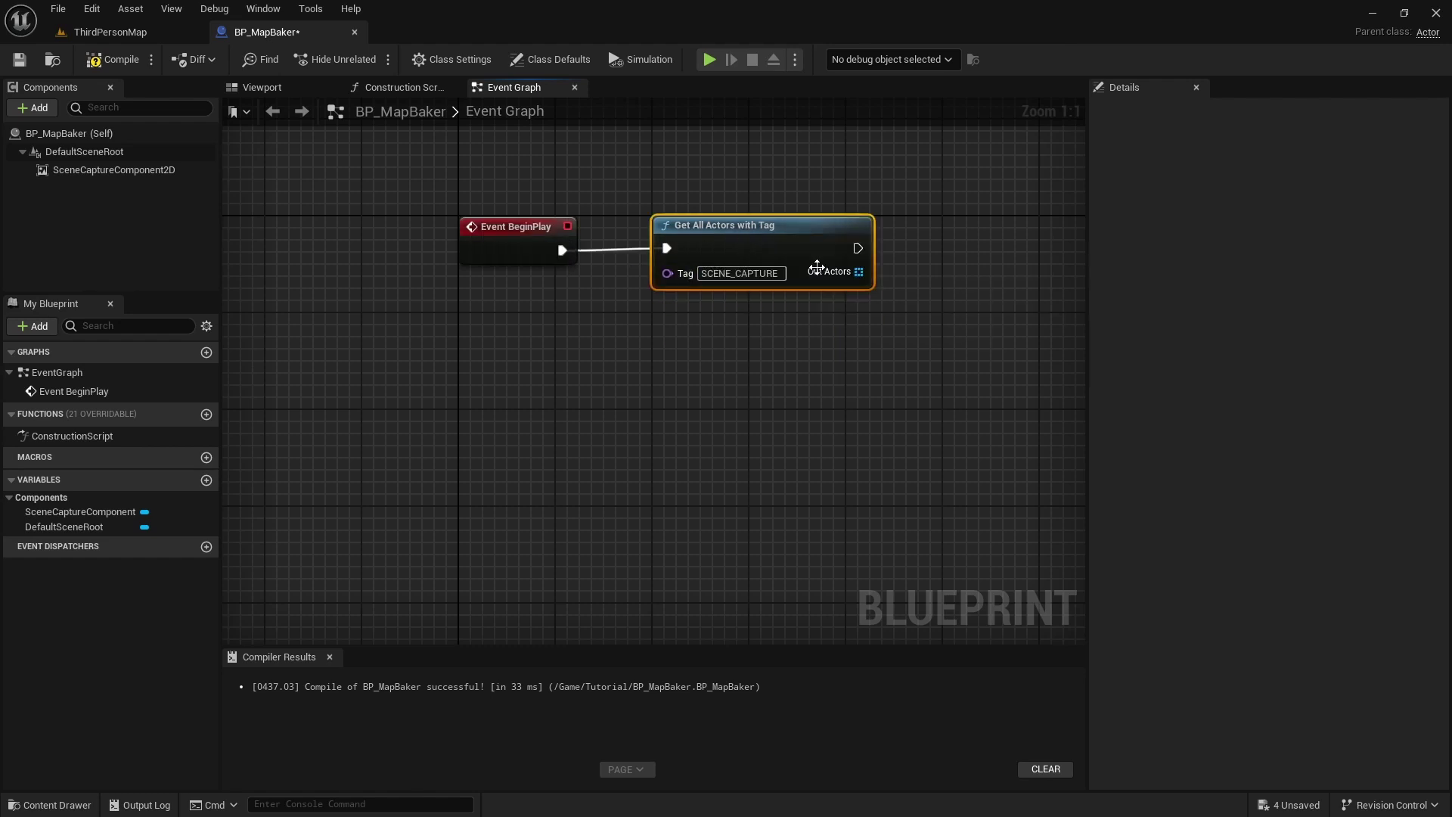
Feed the tagged actors into the capture component's SET Show Only Actors, then play-test the level.
right_drag(954, 373, 734, 334)
drag(113, 169, 568, 379)
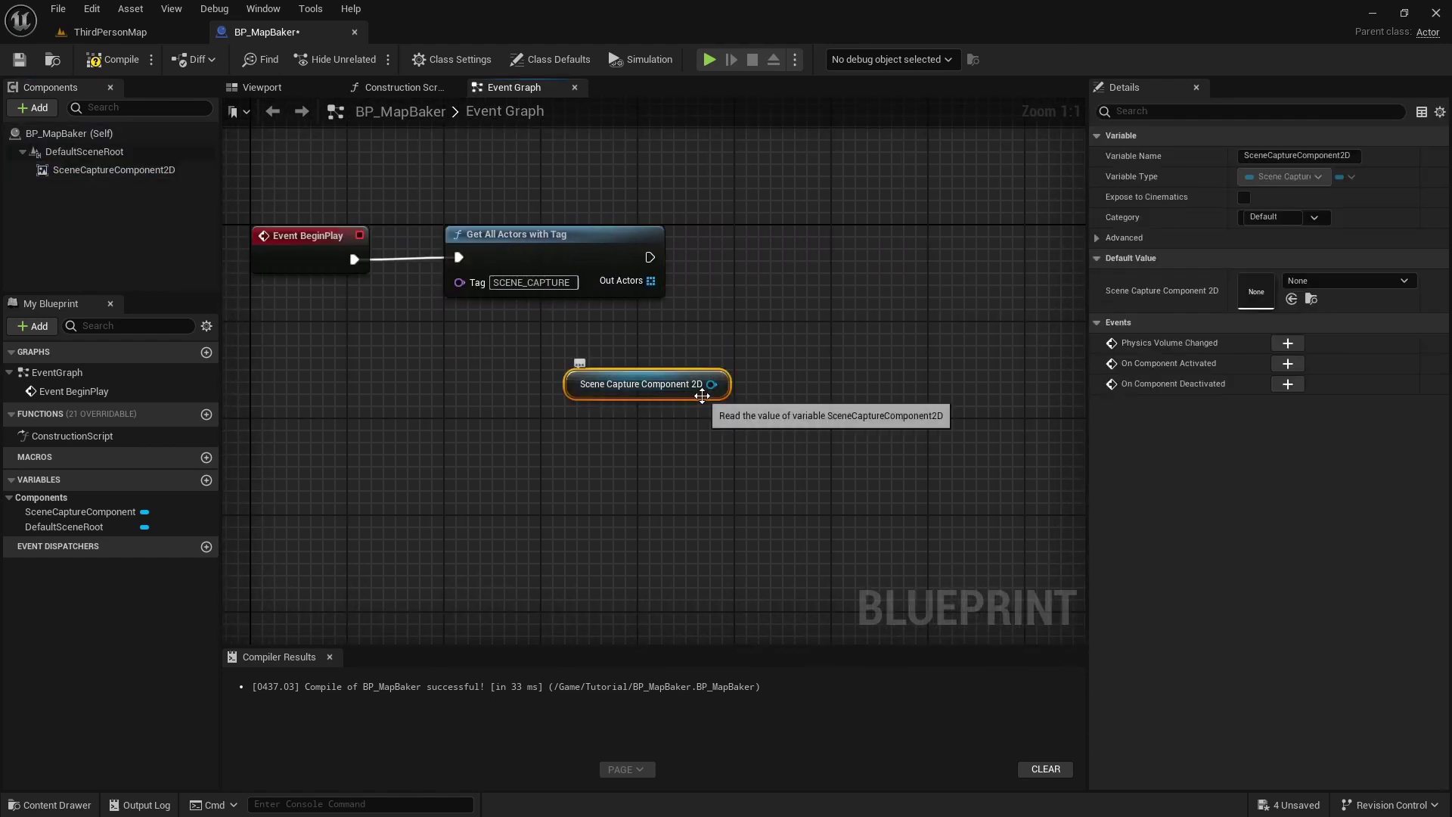
drag(724, 385, 650, 257)
text(show only)
click(847, 375)
drag(786, 305, 651, 280)
click(106, 31)
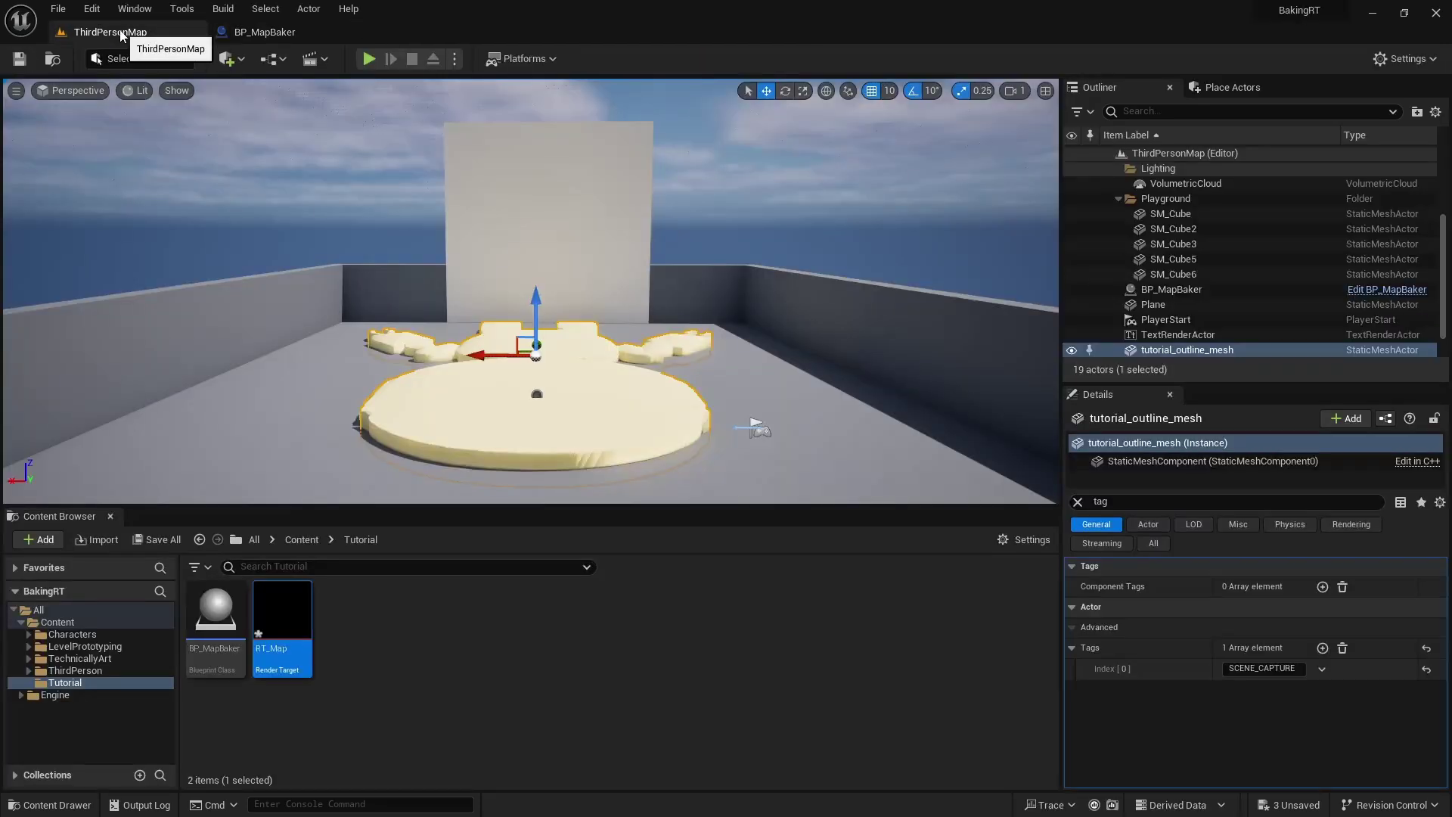
click(373, 59)
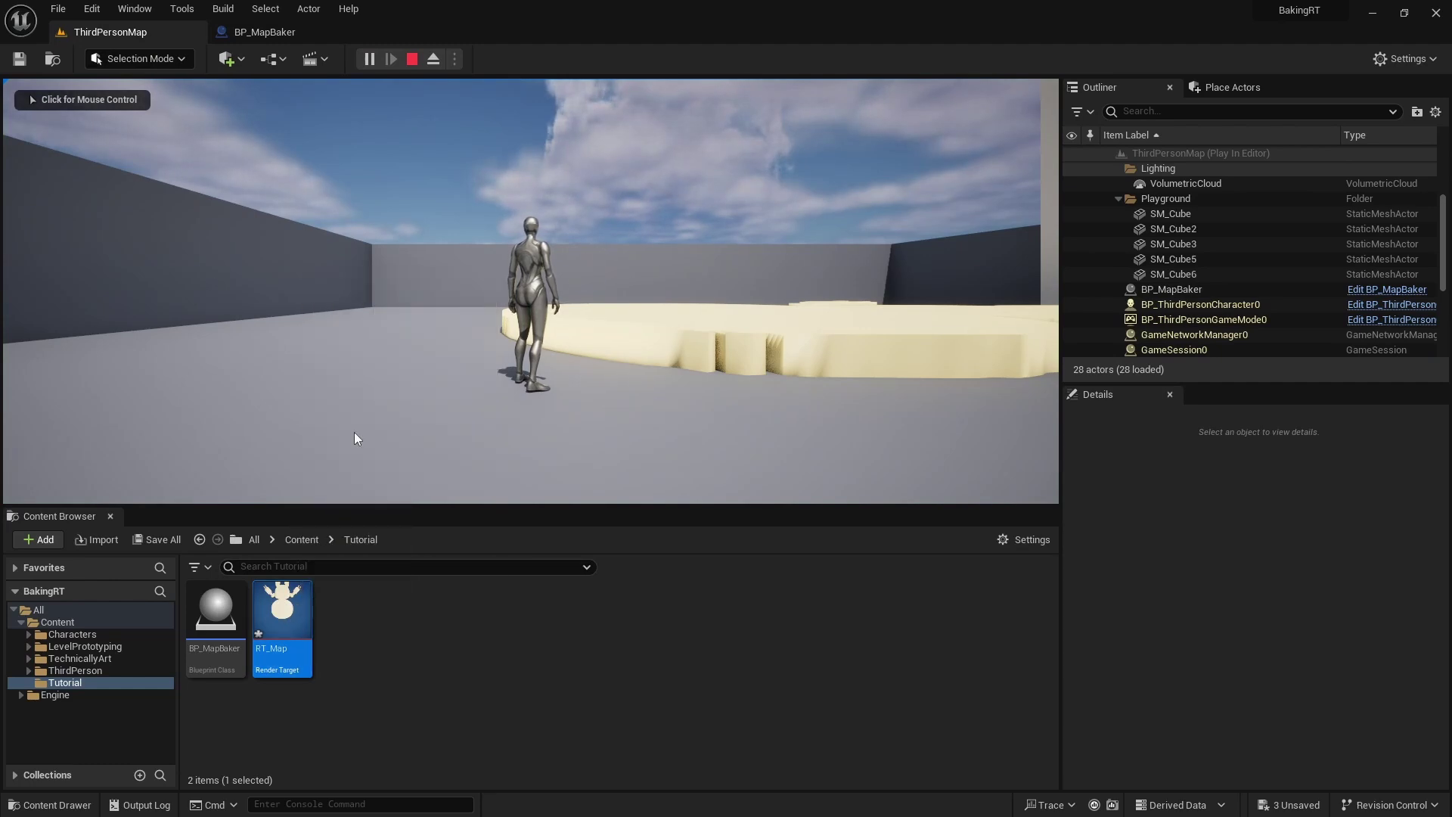
Stop play and create a Material named M_BlackAndWhite in Tutorial.
click(412, 59)
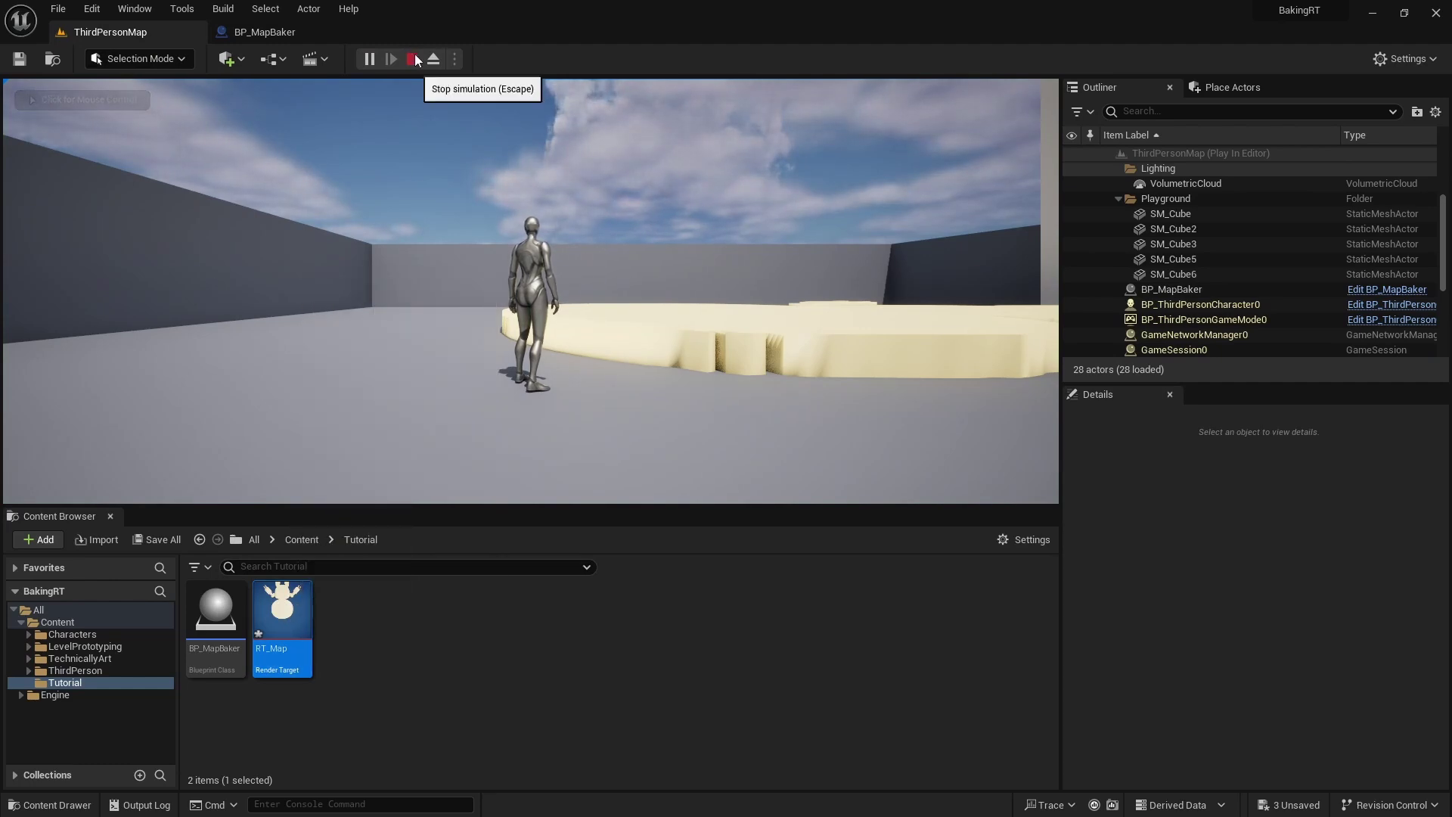
right_click(354, 648)
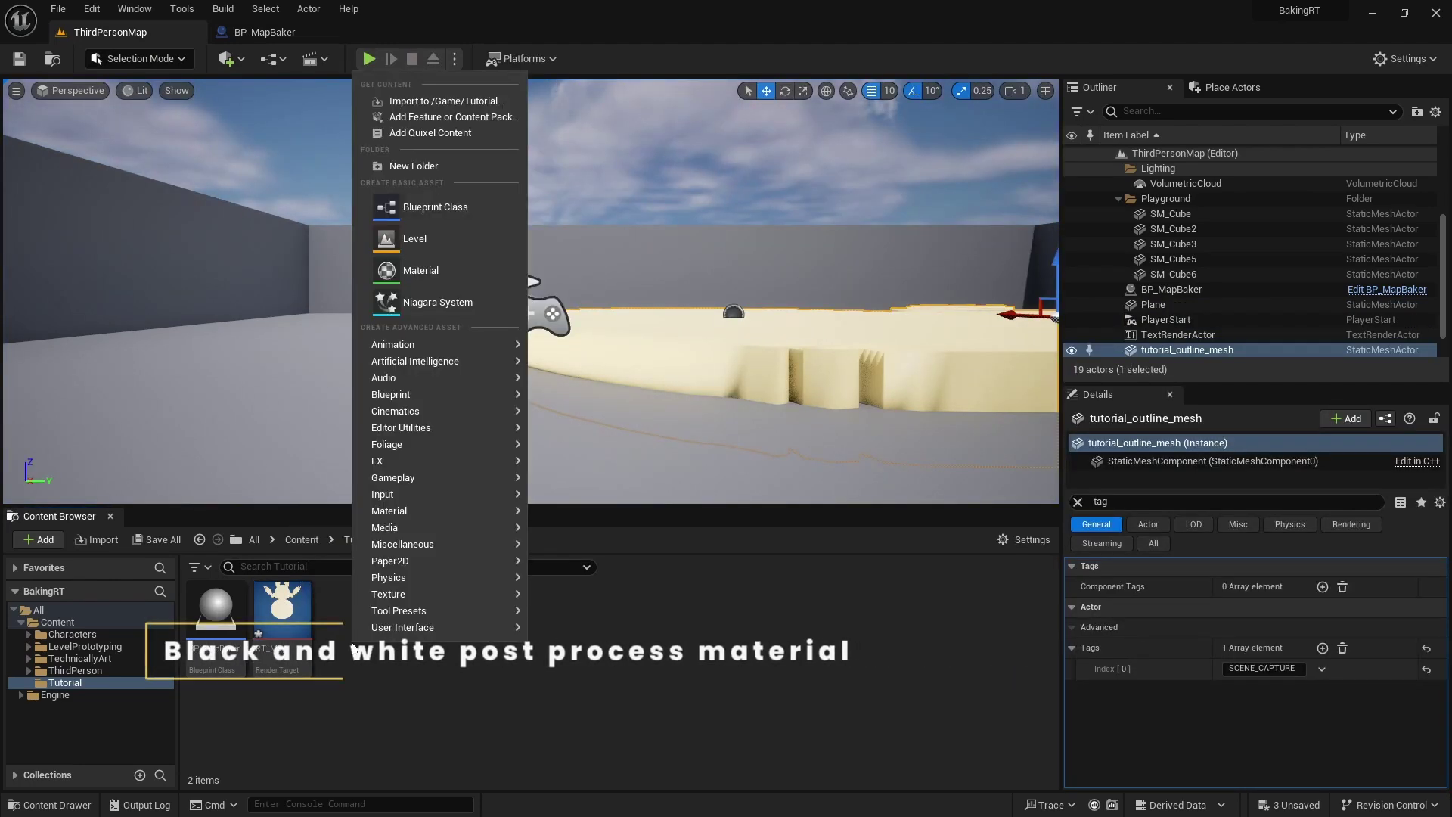
click(436, 266)
text(M_)
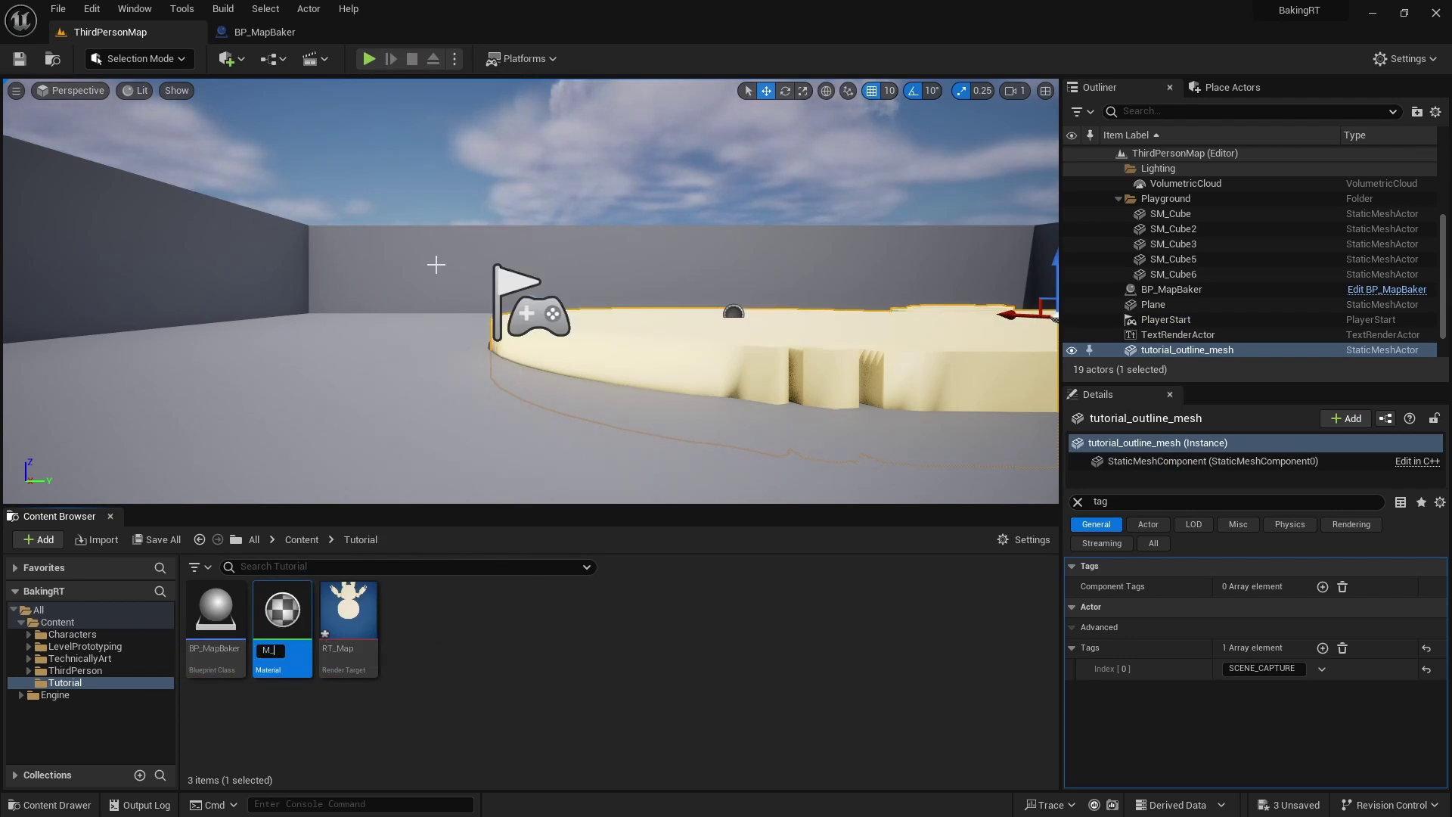
text(BlackAnd)
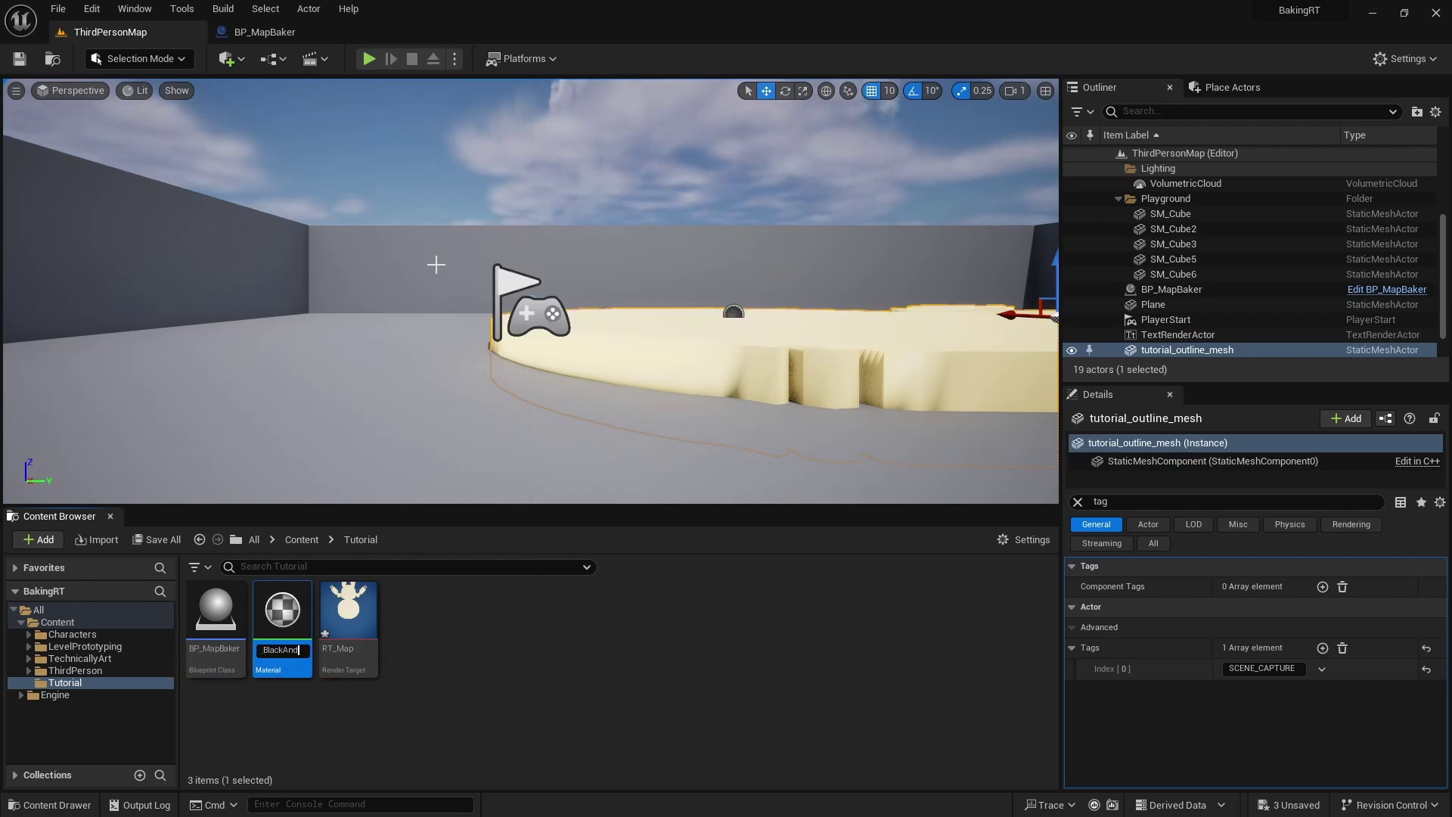
text(White)
key(Return)
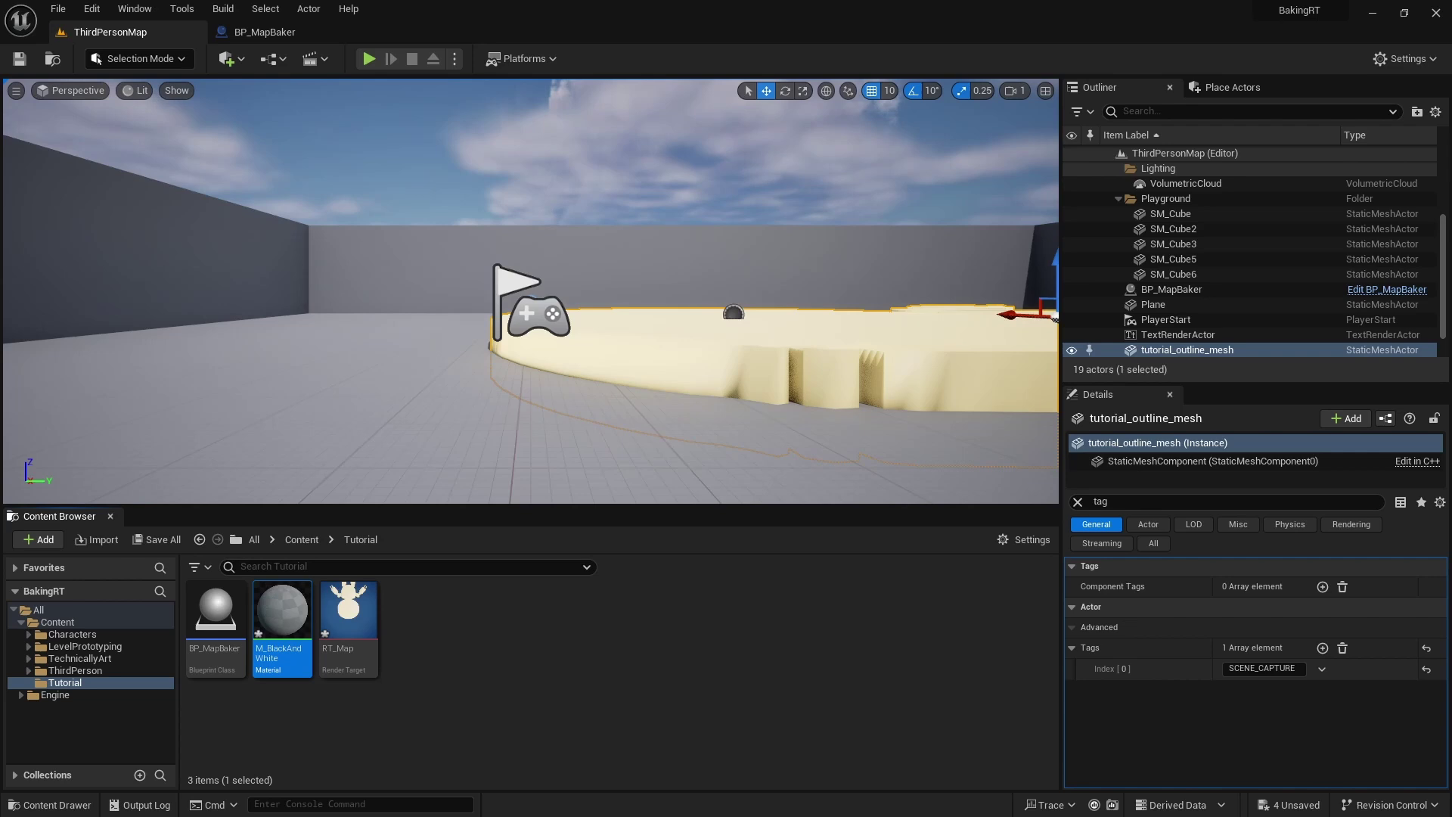
Open M_BlackAndWhite and set its Material Domain to Post Process.
double_click(283, 616)
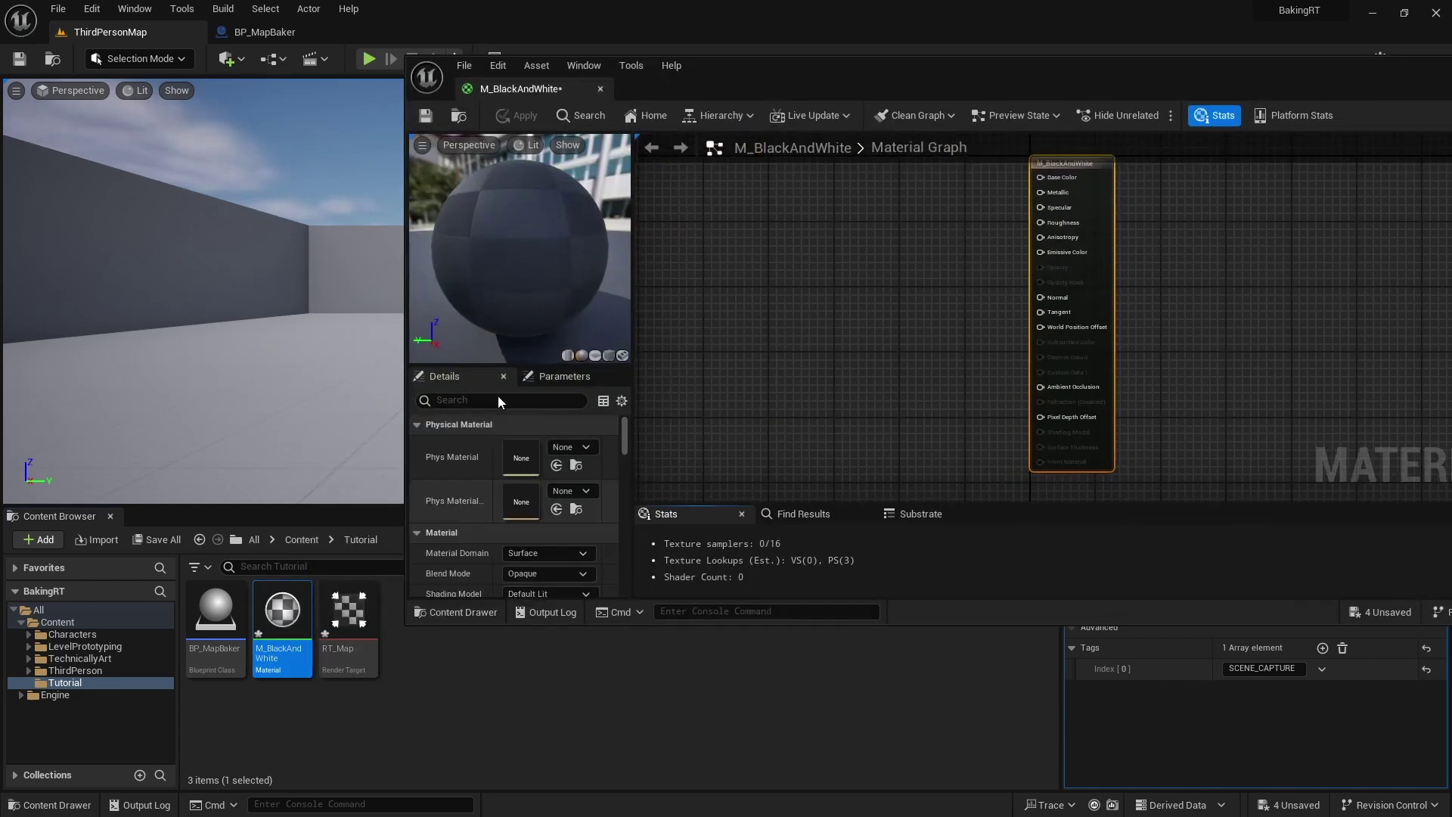
drag(491, 54, 490, 36)
right_drag(476, 149, 758, 269)
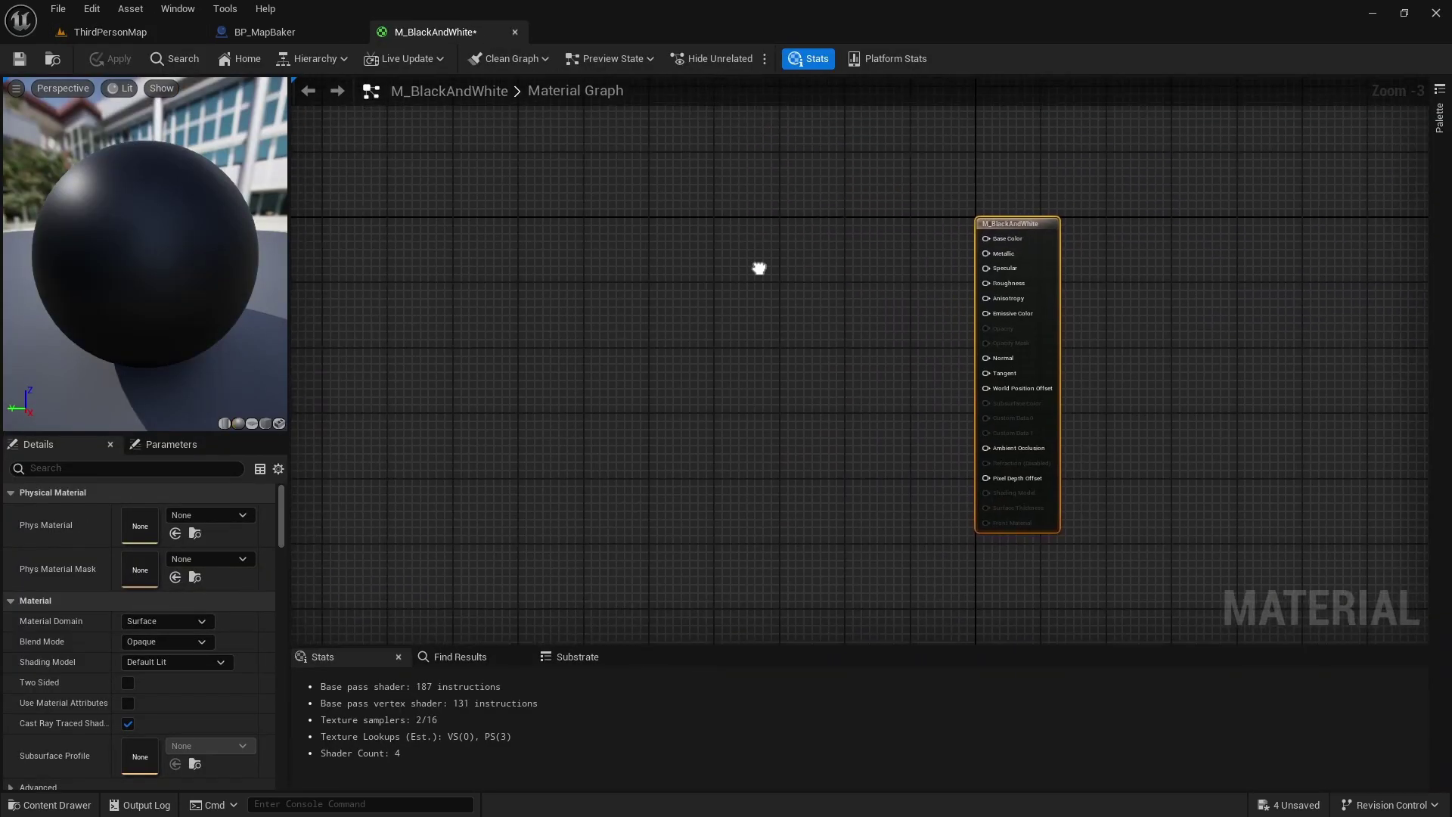
click(167, 621)
click(151, 705)
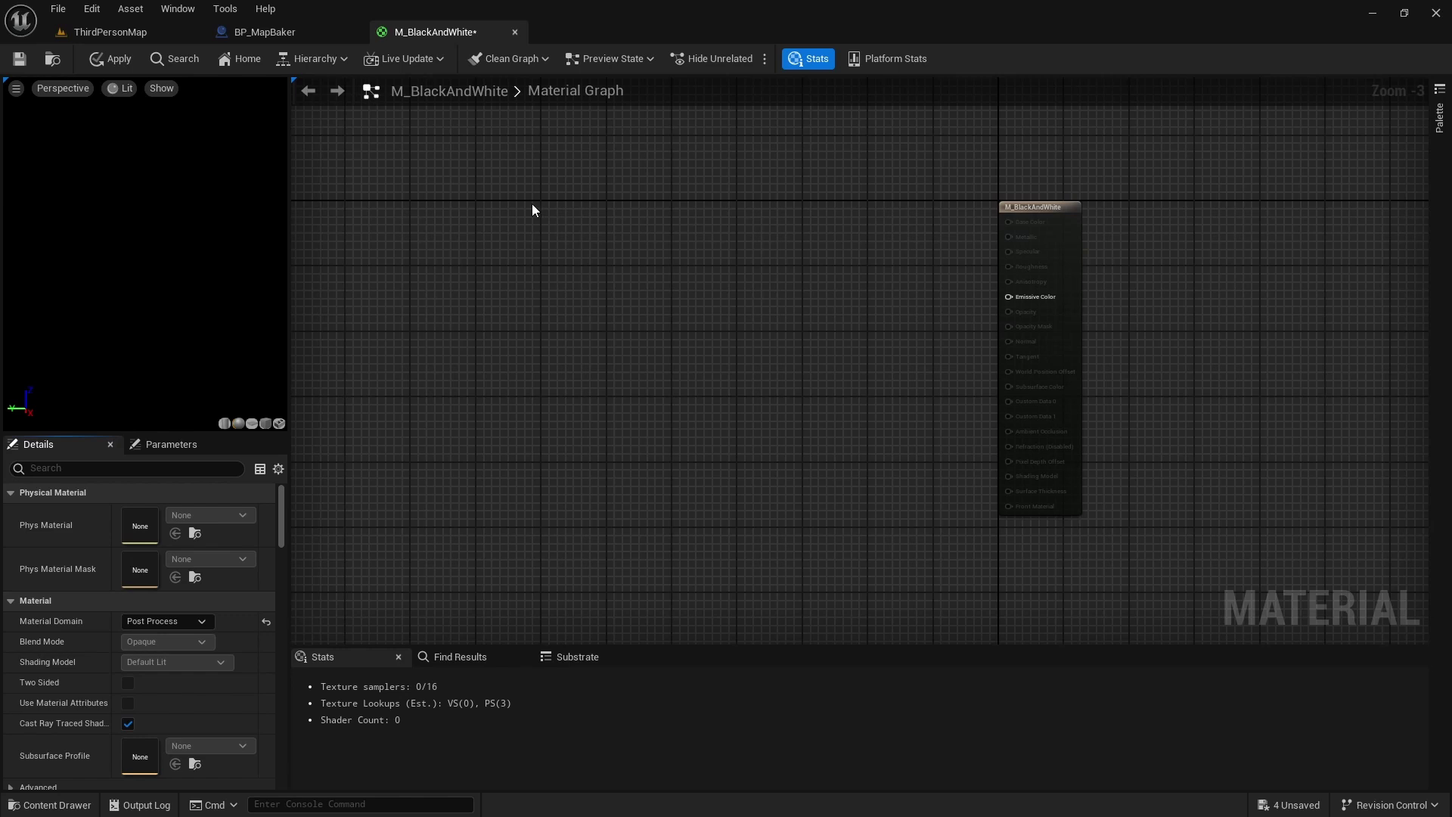
Add a SceneTexture node set to read DiffuseColor.
right_click(465, 179)
text(scene)
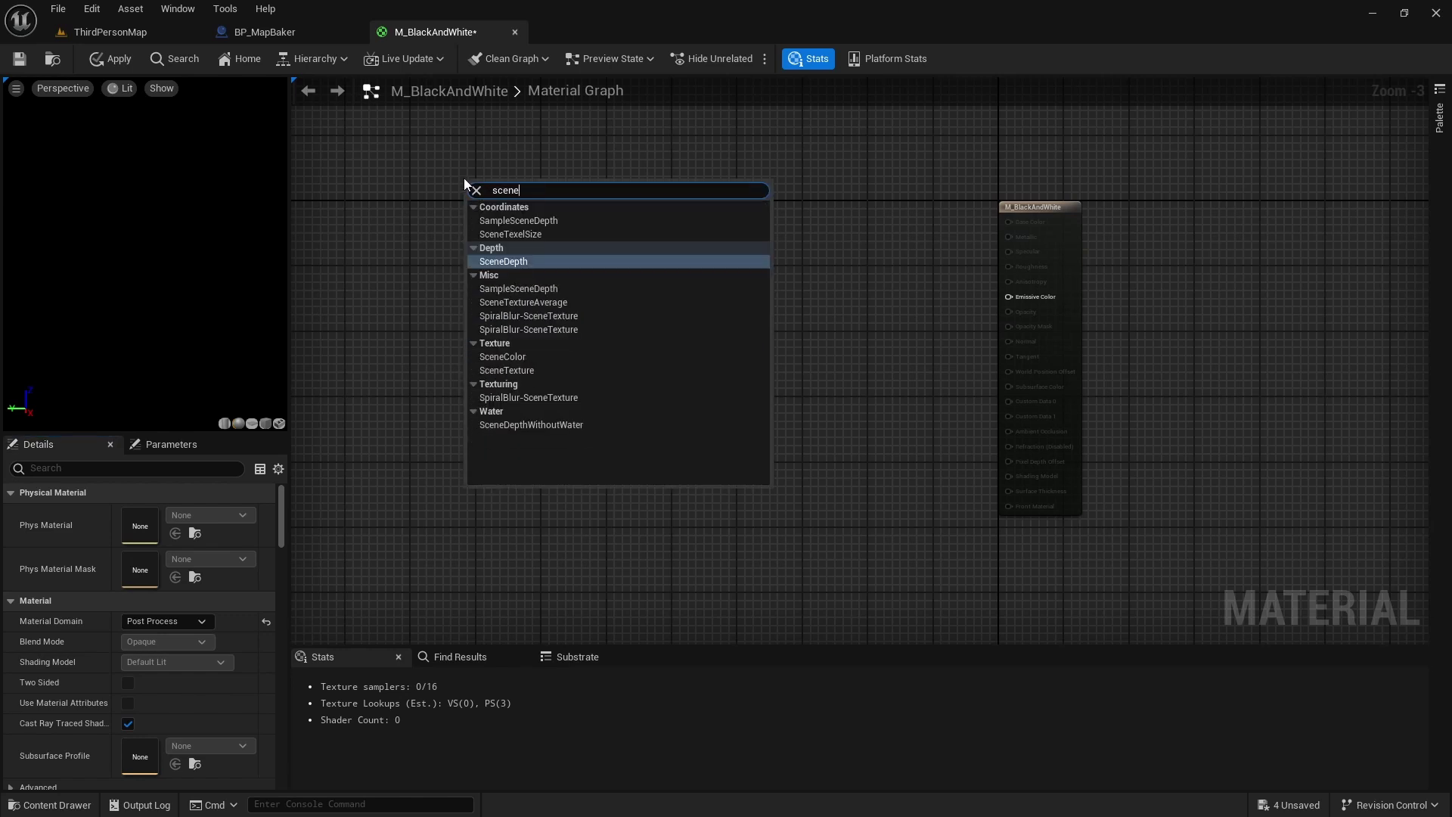
text(text)
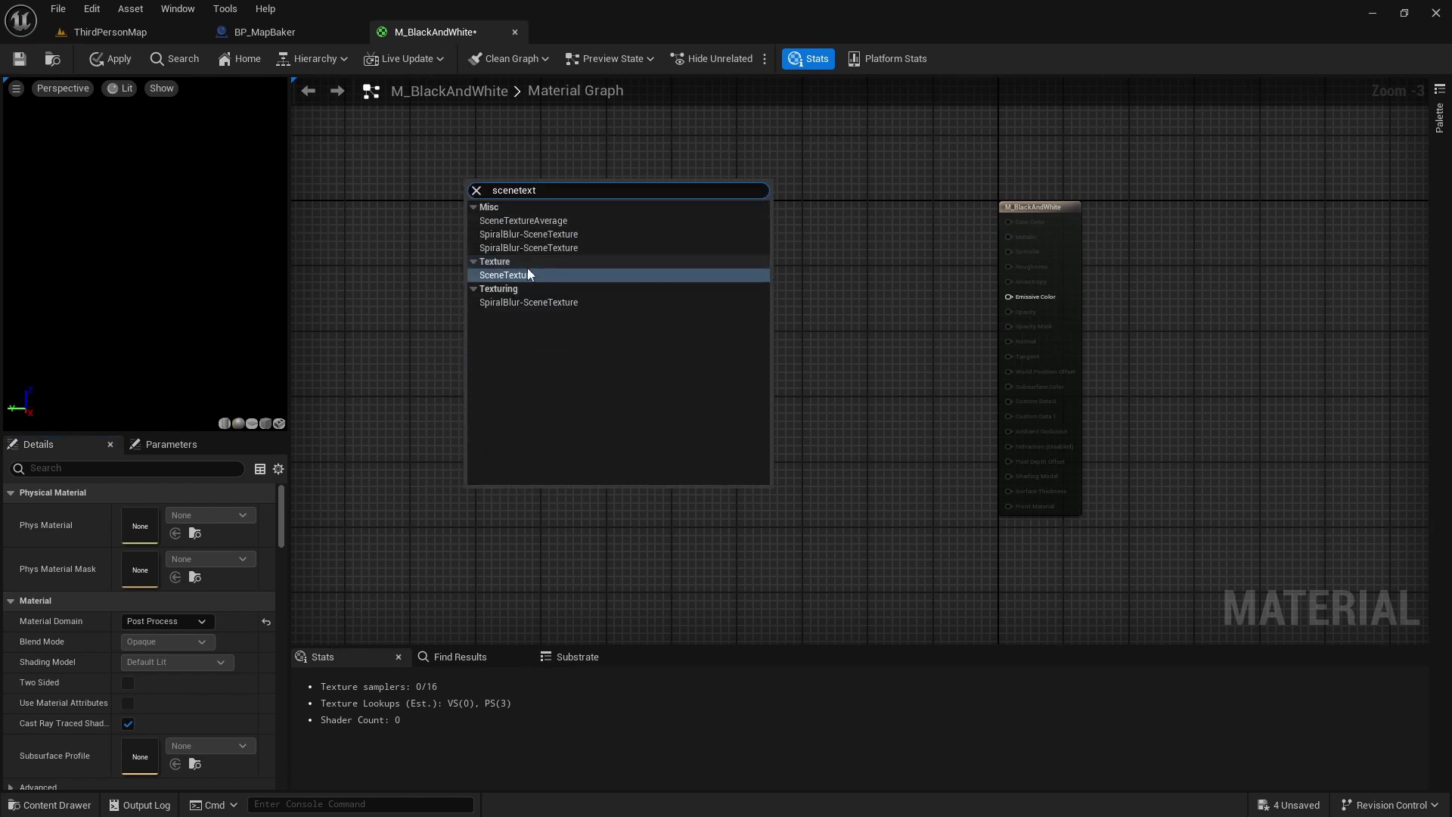
click(527, 274)
drag(520, 195, 404, 196)
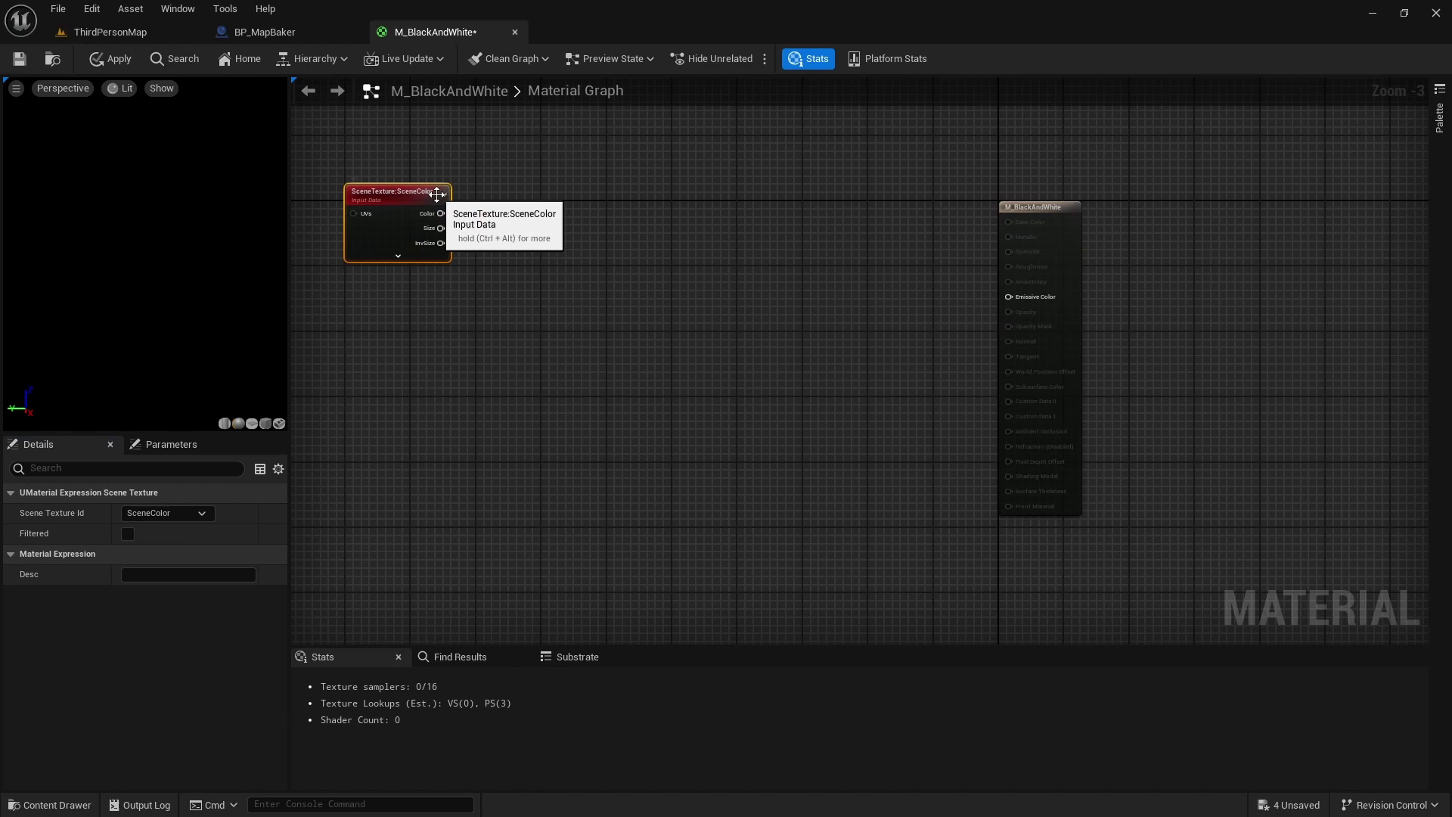
click(189, 514)
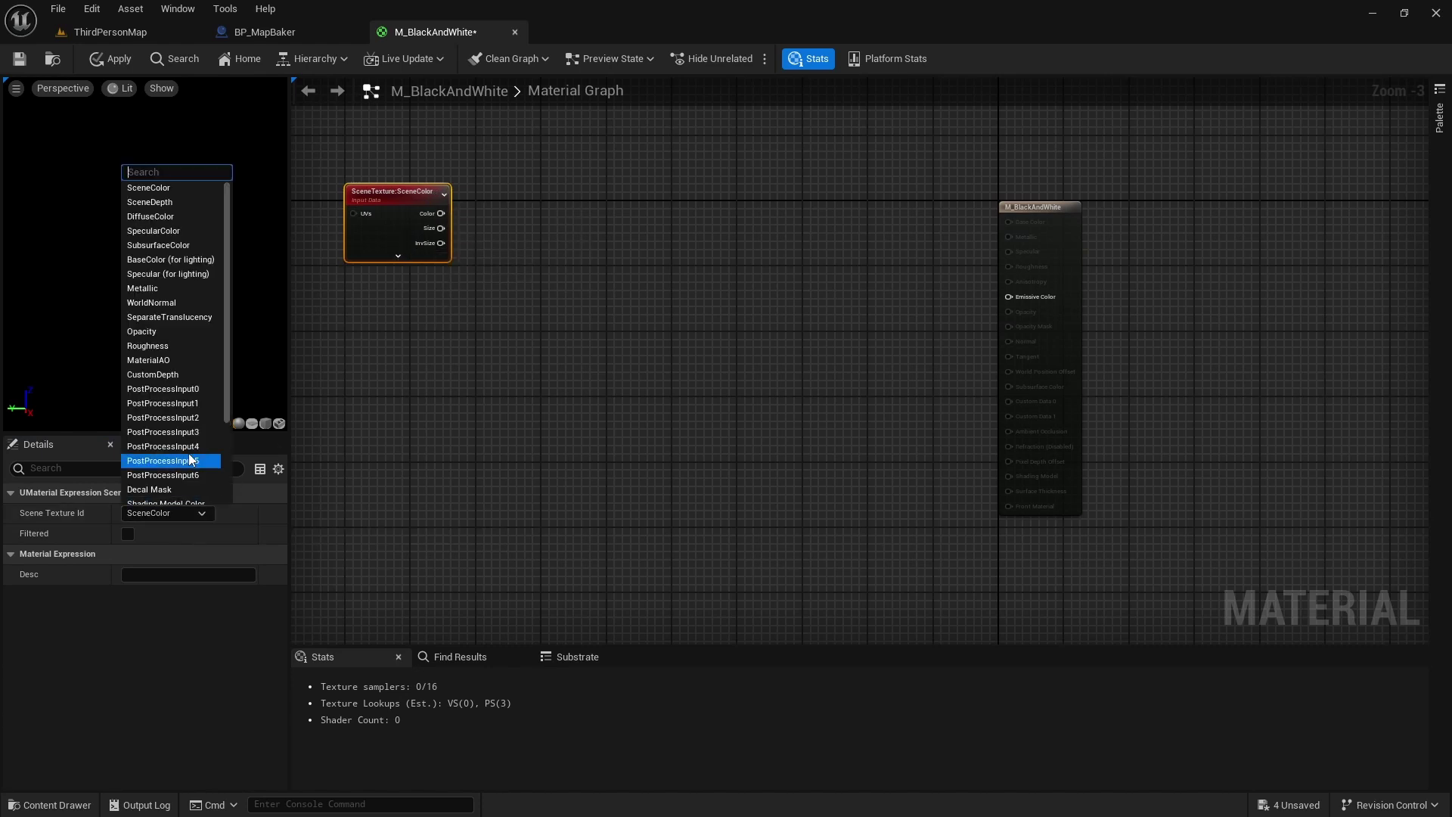
click(180, 217)
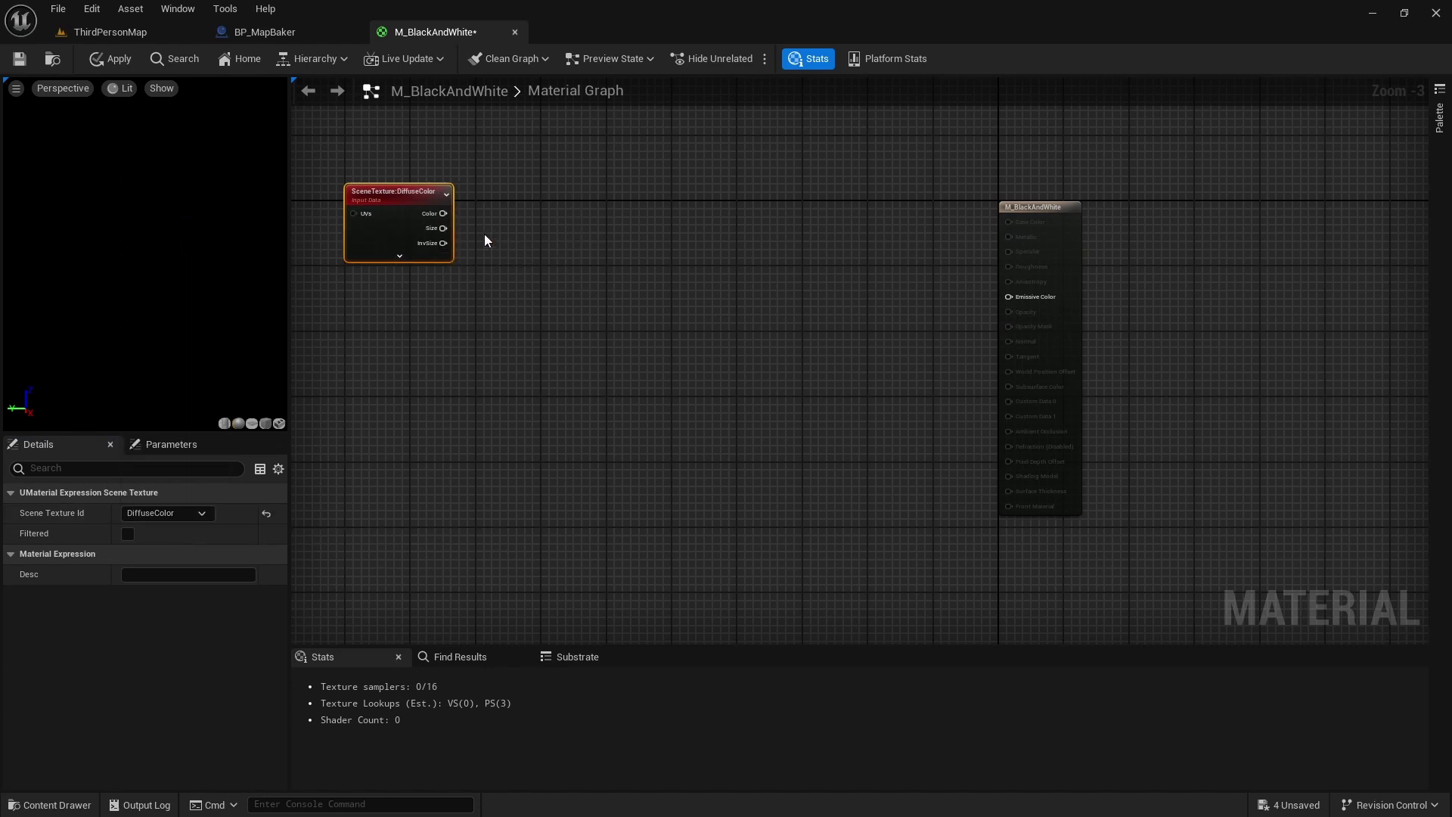
Add a ComponentMask on the SceneTexture Color output and an If node.
drag(444, 213, 506, 219)
text(mask)
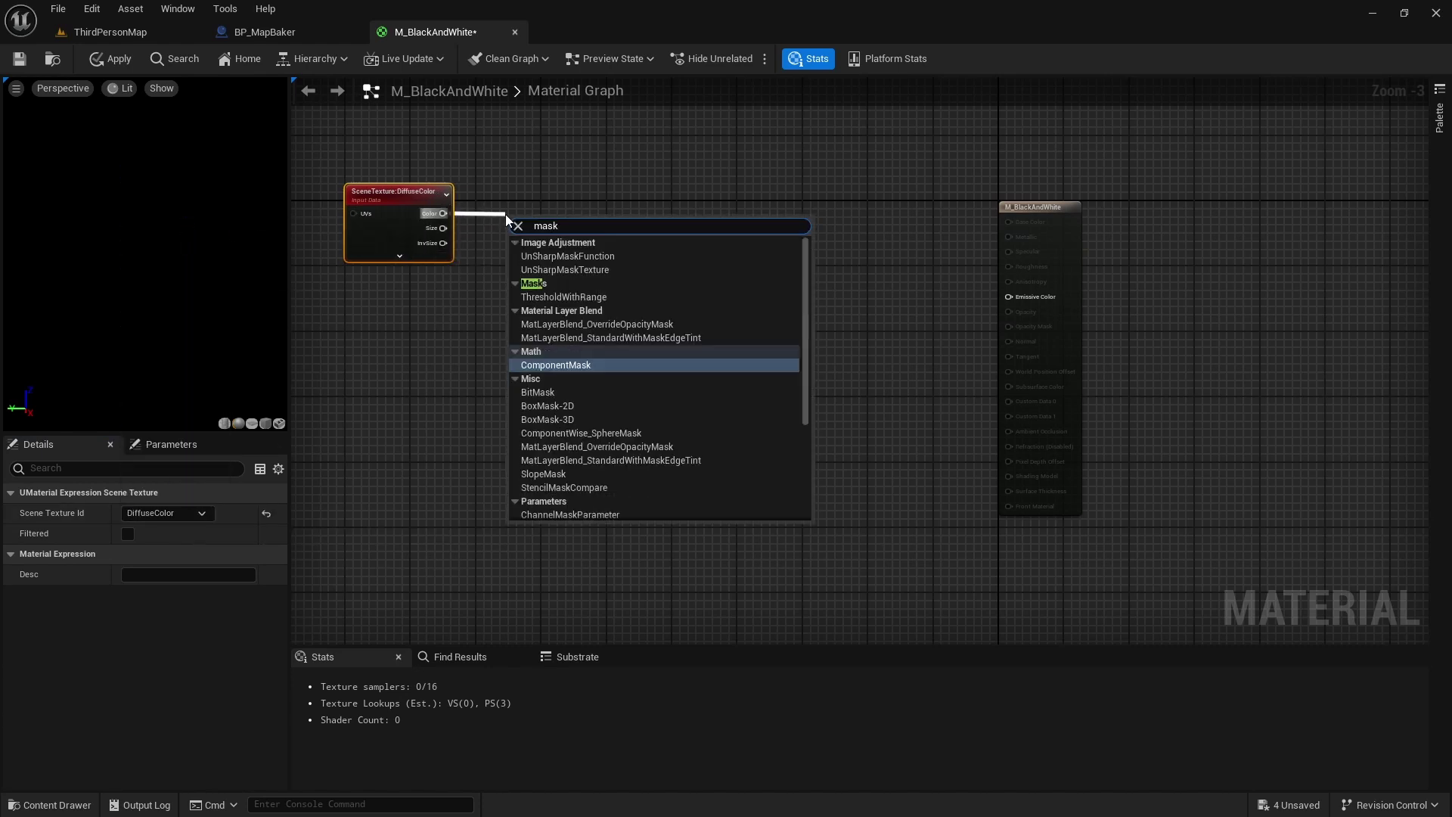
click(572, 369)
right_click(665, 227)
text(if)
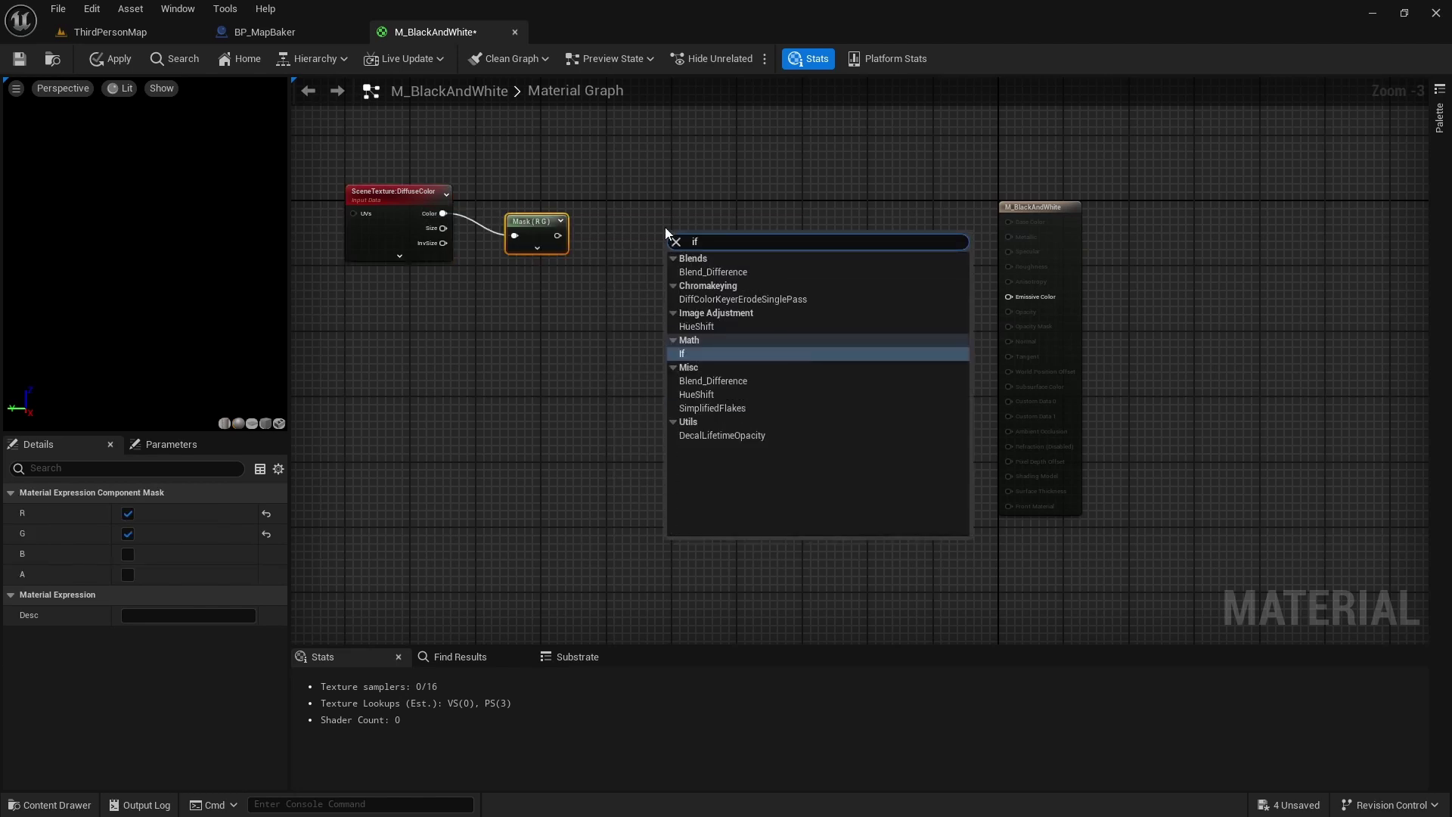
click(727, 353)
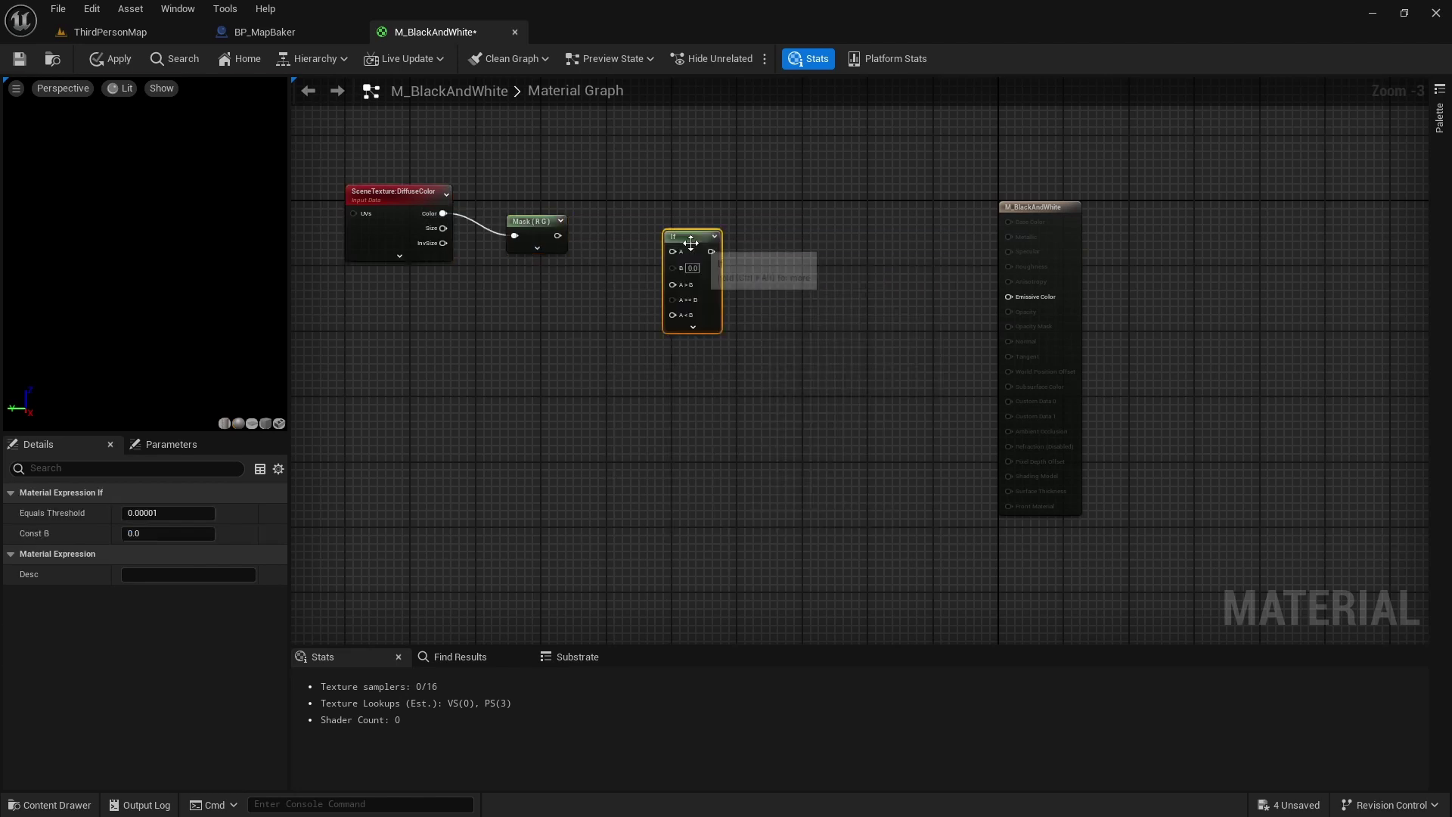
Add two Constant3Vector nodes and set one of them to white.
click(527, 326)
click(552, 475)
drag(566, 486, 550, 460)
click(565, 323)
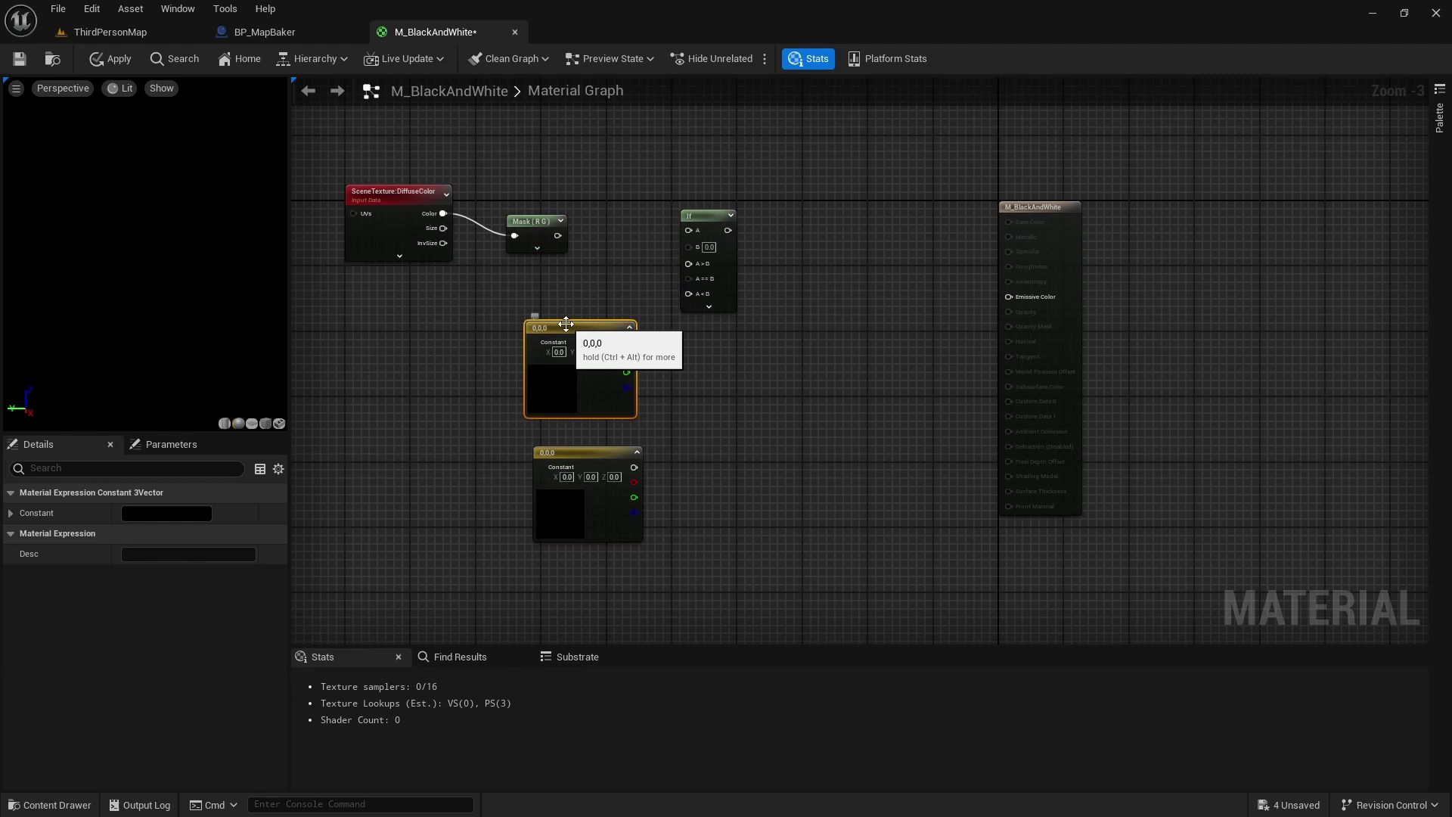
double_click(551, 393)
click(744, 521)
click(764, 781)
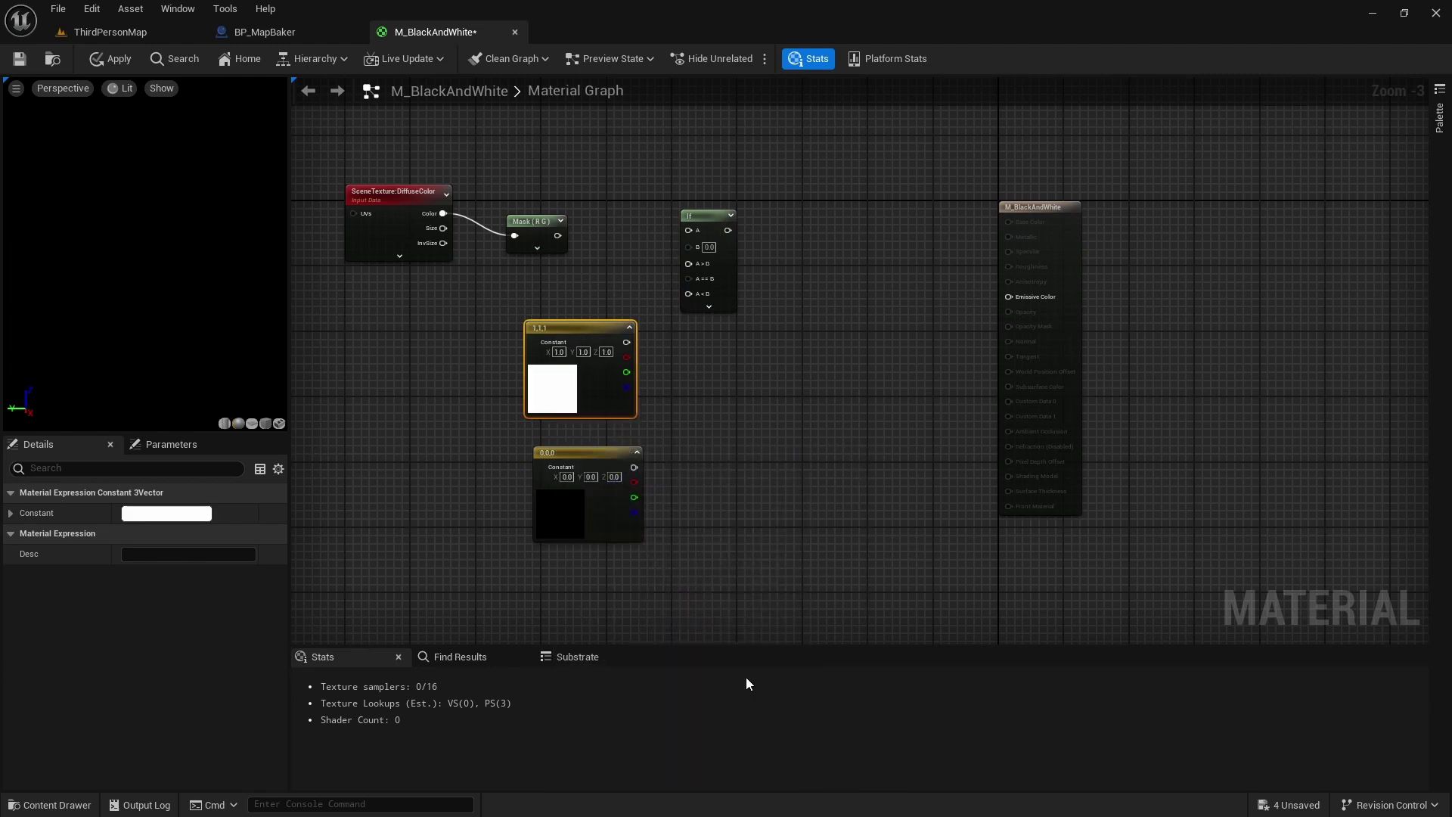
Wire the constants and Mask (RG) into the If node, with B threshold 0.001.
right_drag(697, 370, 526, 431)
drag(455, 399, 517, 321)
mouse_move(517, 336)
mouse_down()
mouse_move(478, 547)
mouse_move(463, 525)
mouse_move(474, 533)
mouse_move(517, 351)
mouse_up()
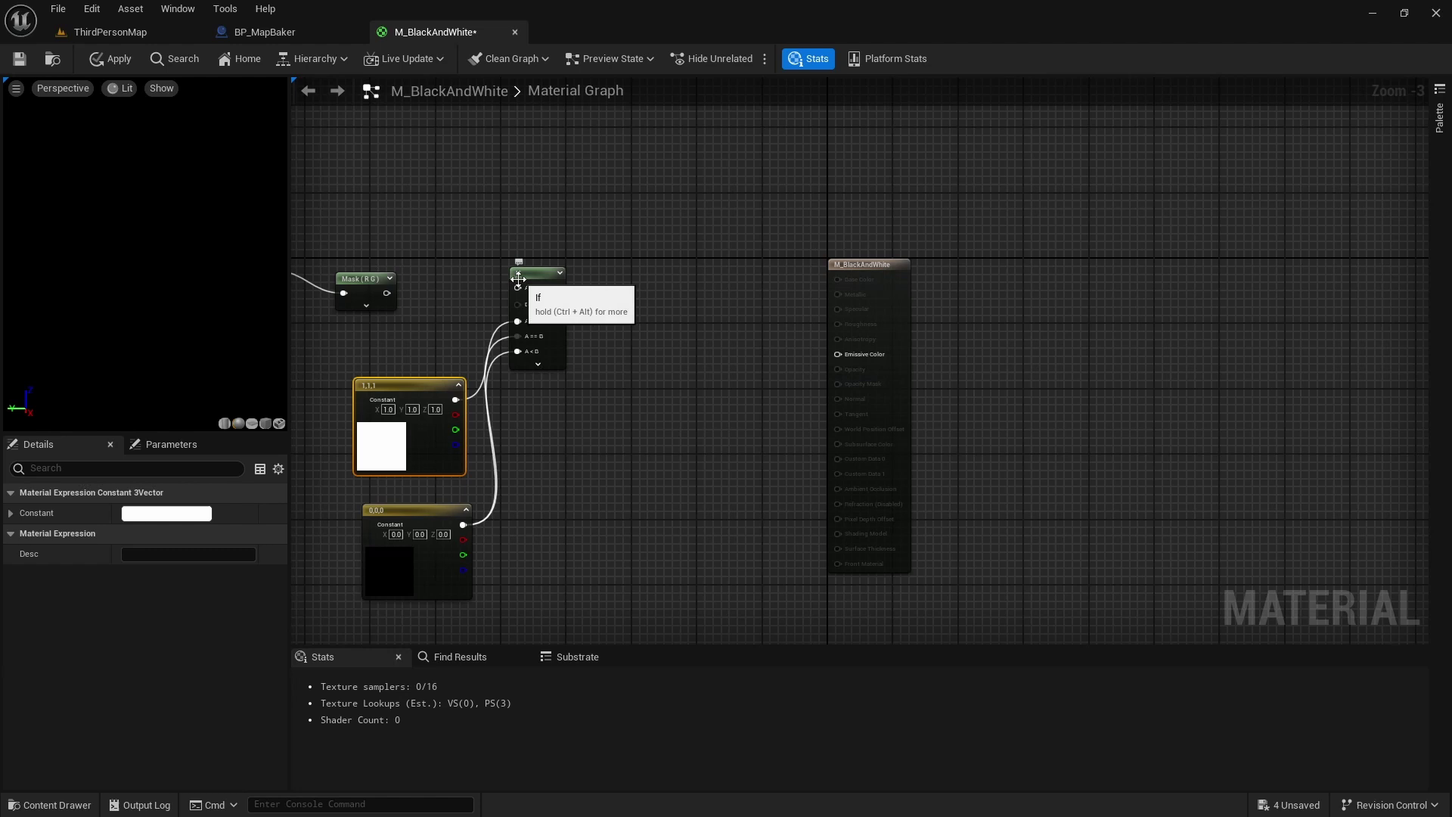
drag(517, 287, 387, 293)
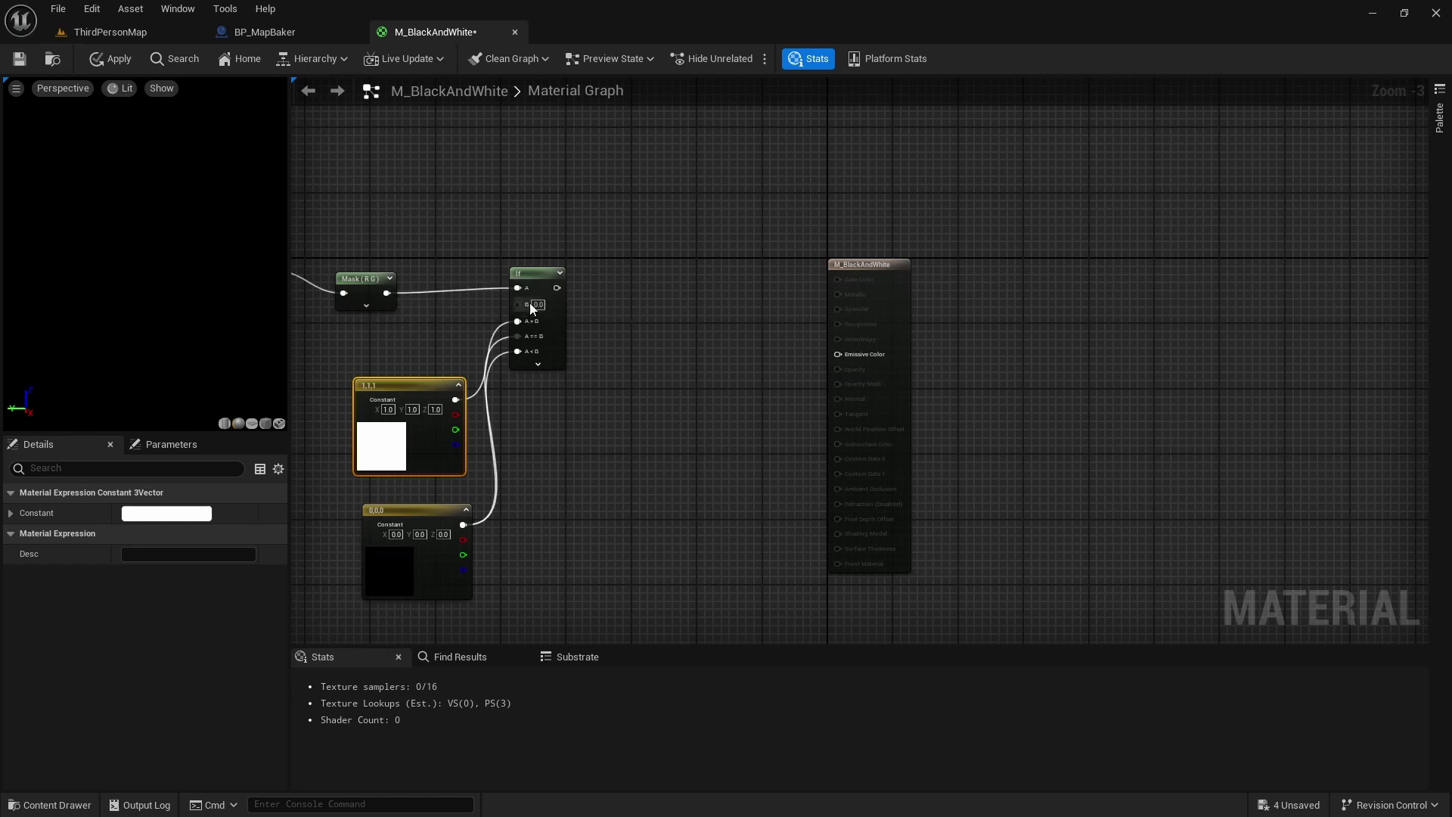
click(538, 305)
text(0.001)
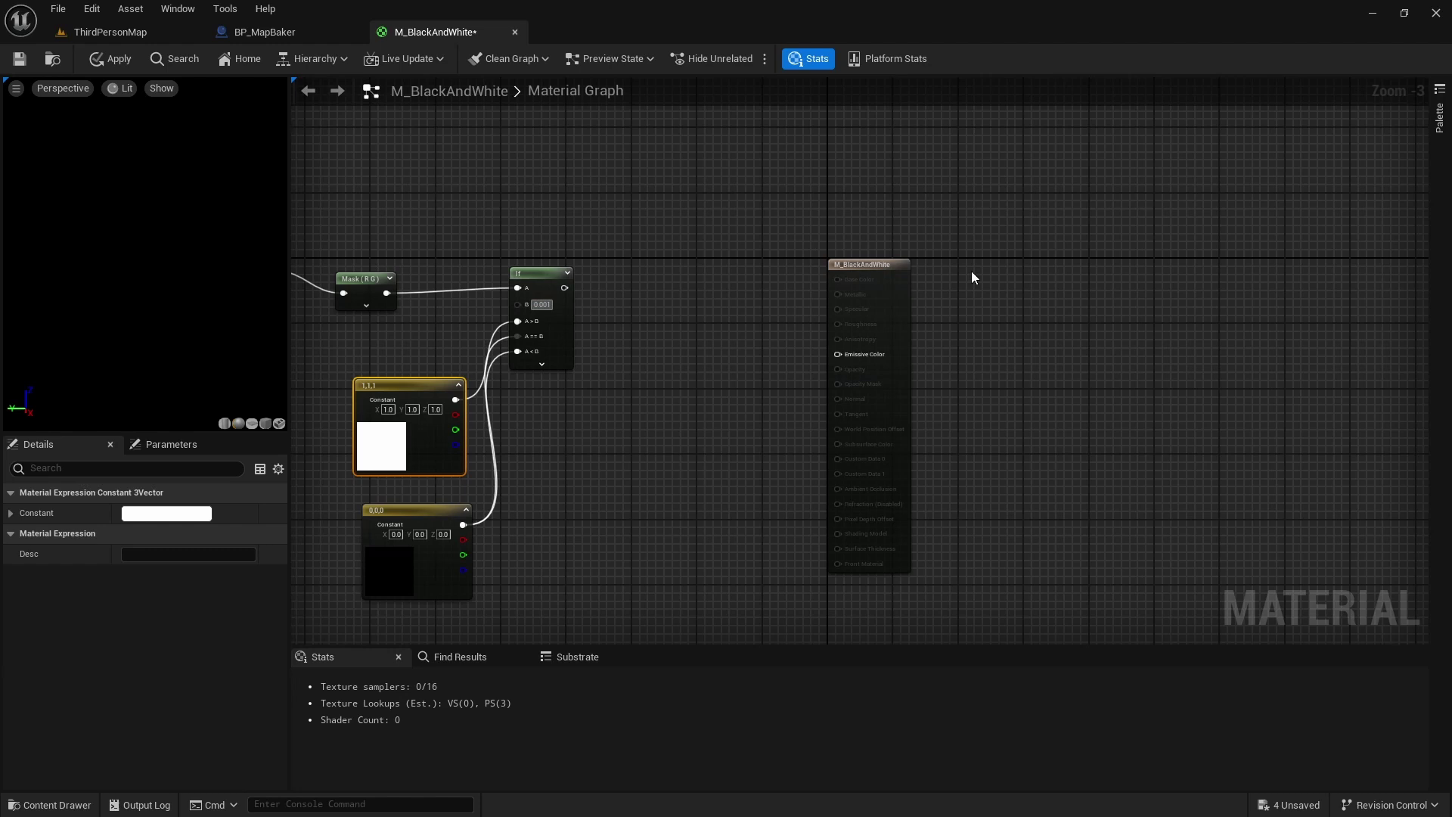
click(658, 355)
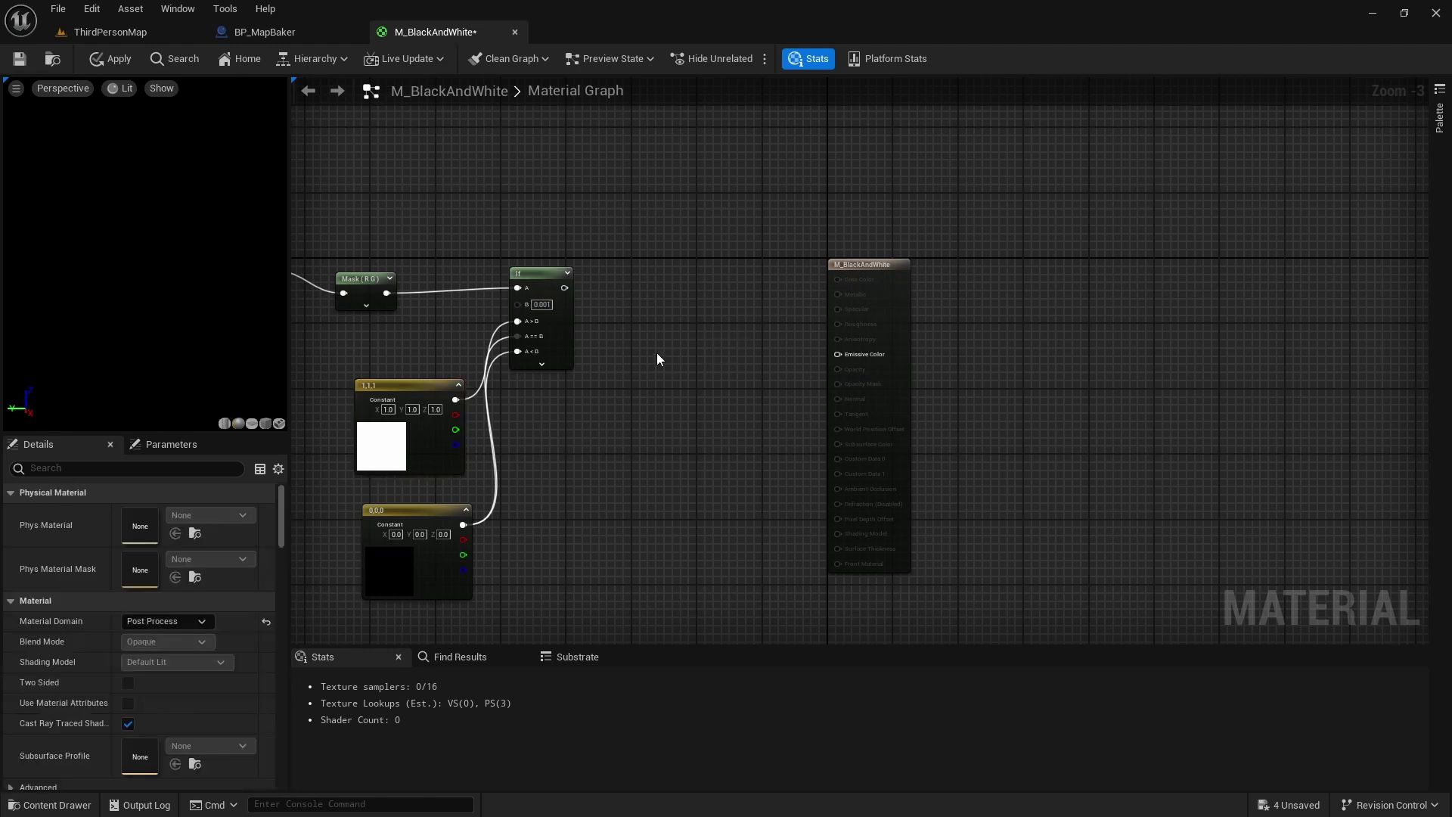
Pass the If output through Saturate into Emissive Color and apply the material.
drag(570, 287, 650, 321)
text(satura)
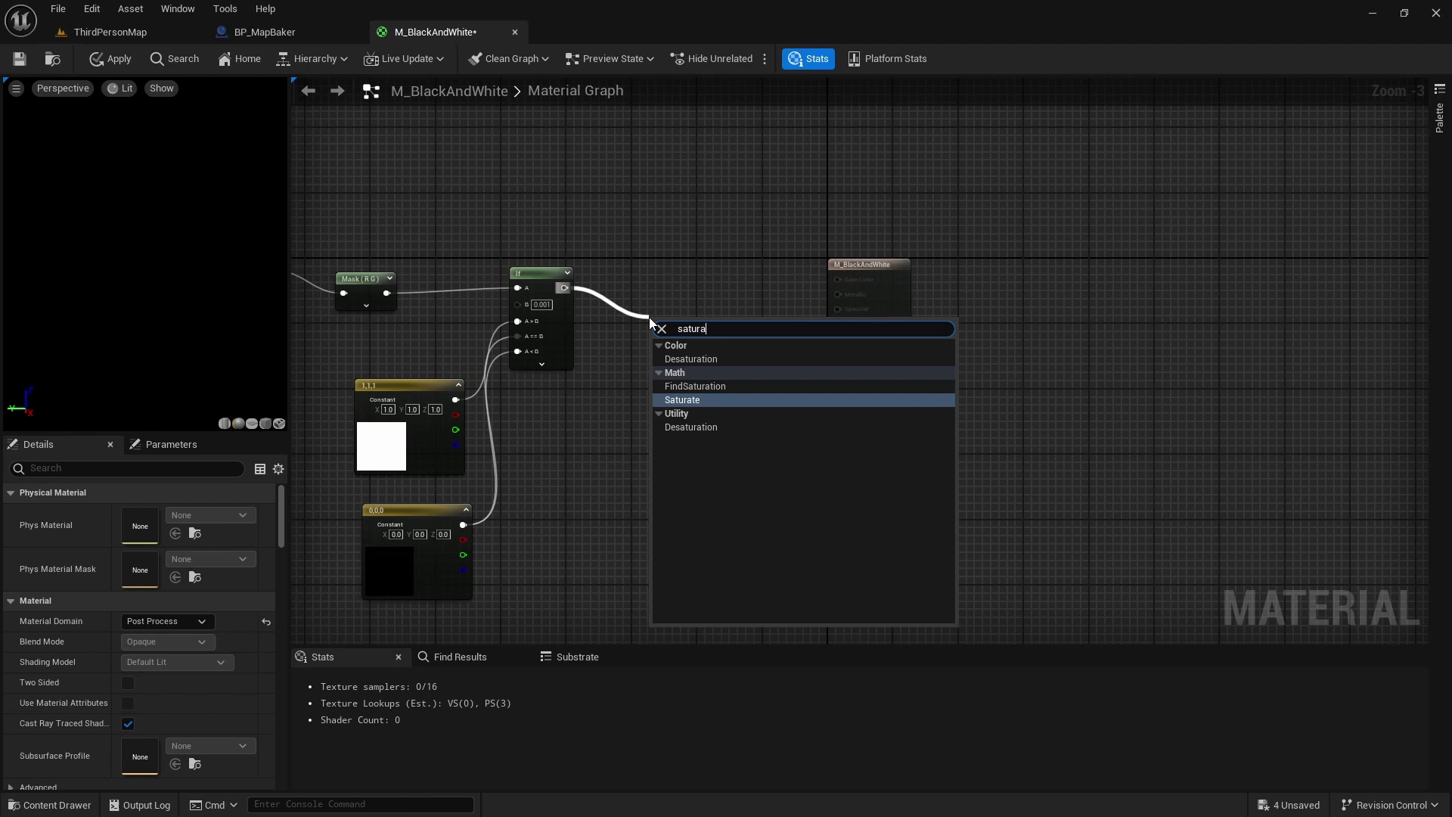
key(Return)
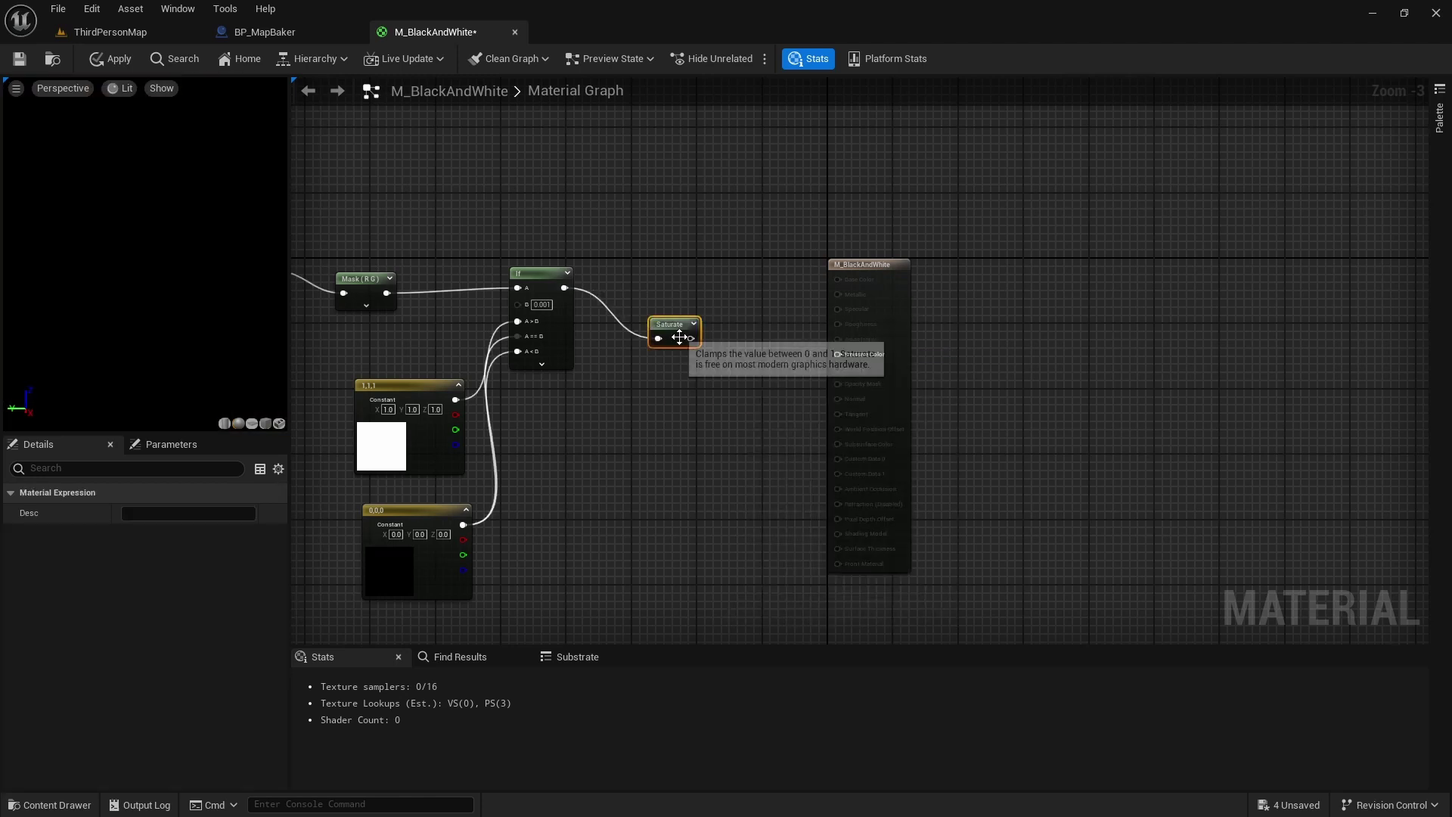
drag(689, 338, 837, 354)
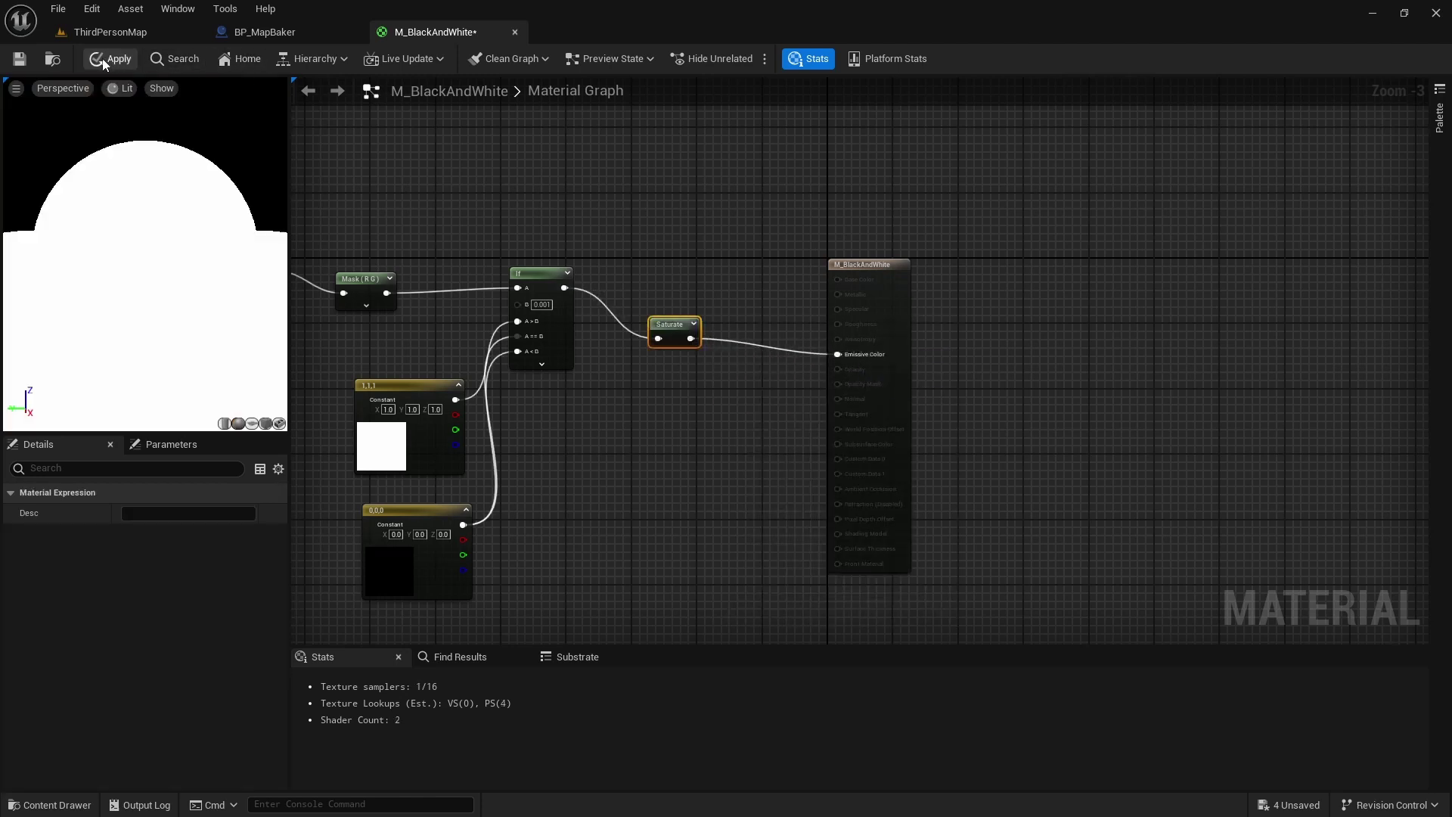
click(103, 61)
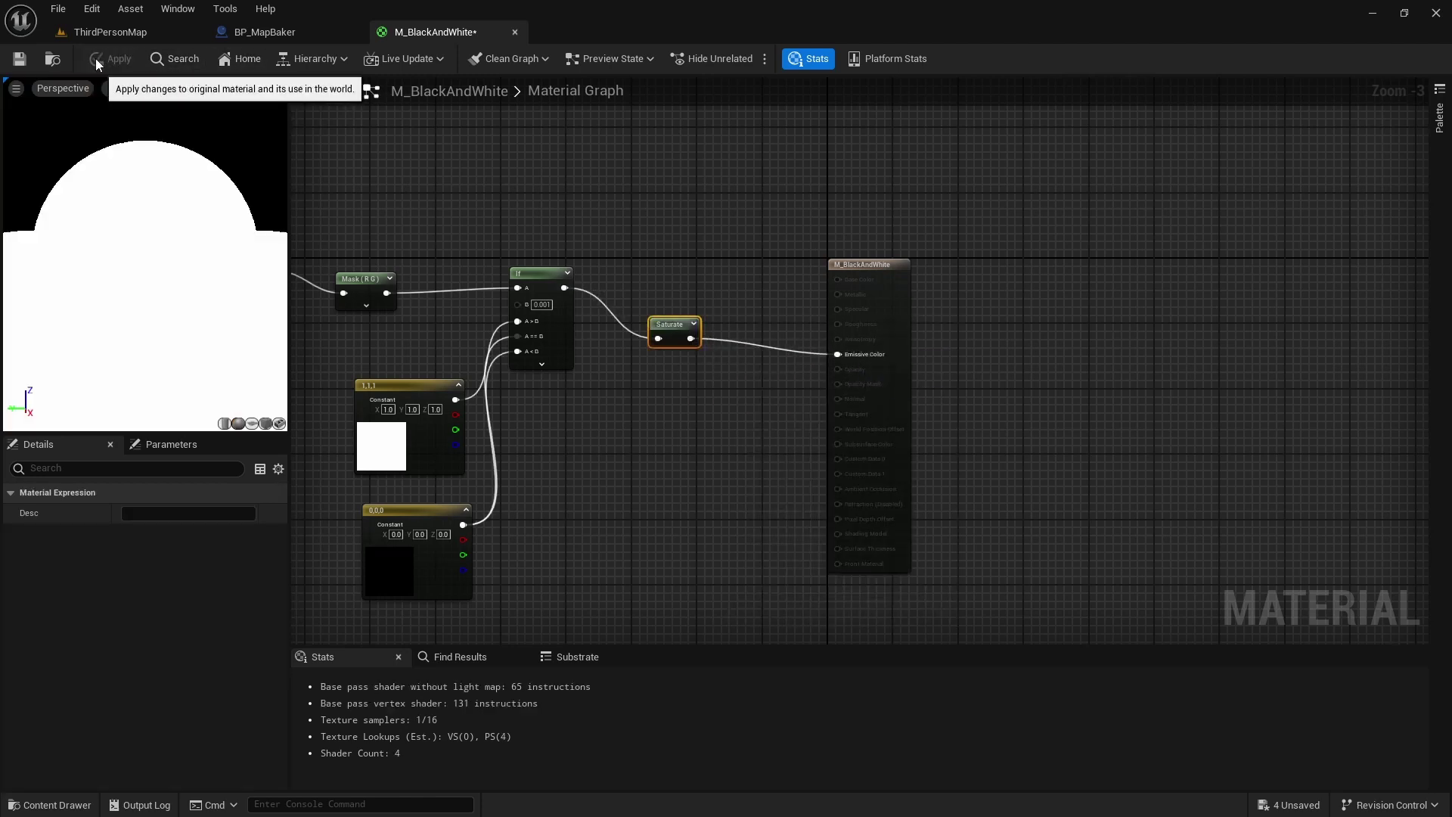
Save M_BlackAndWhite and select BP_MapBaker's SceneCaptureComponent2D.
click(25, 60)
click(282, 36)
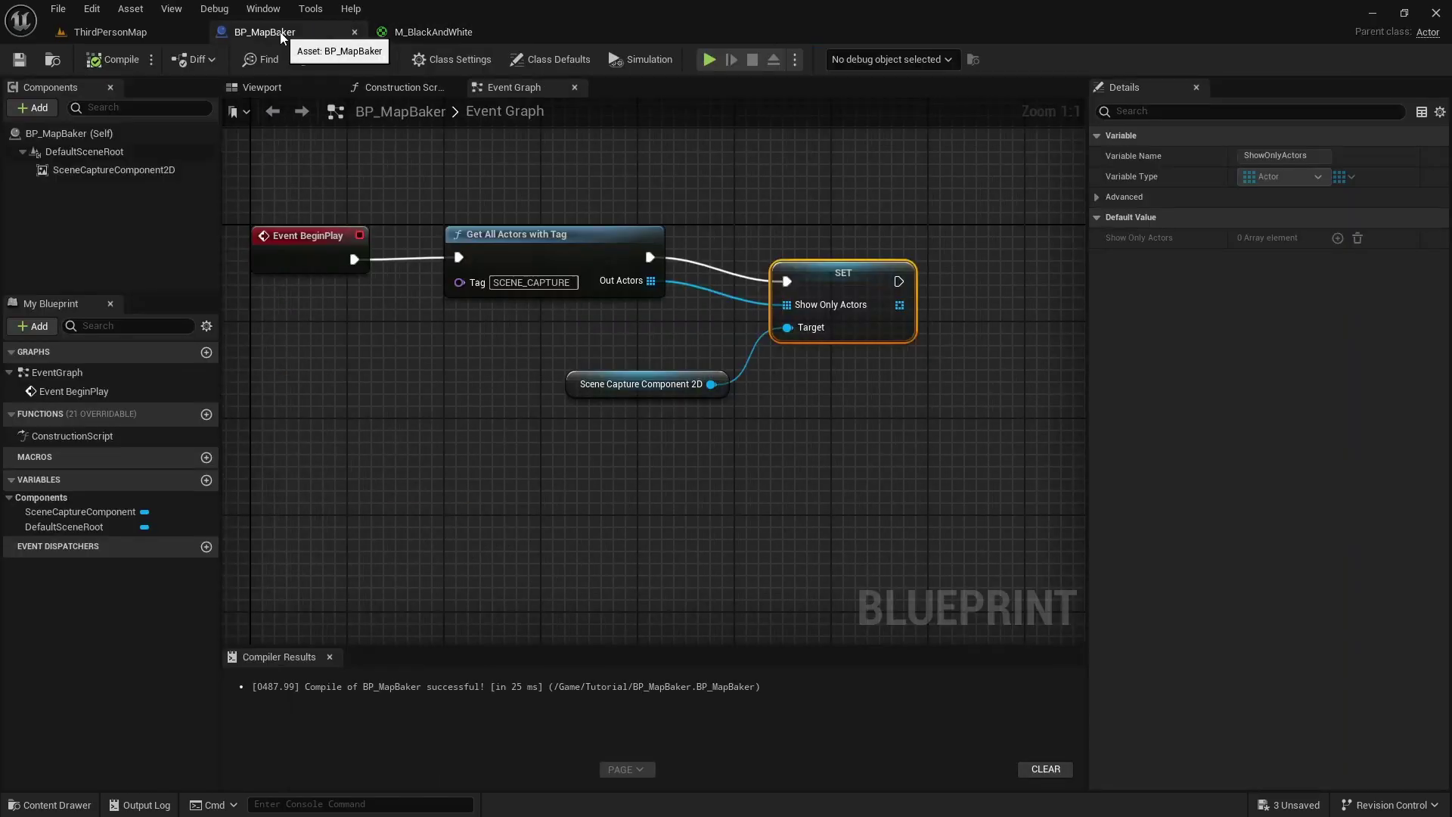
click(159, 169)
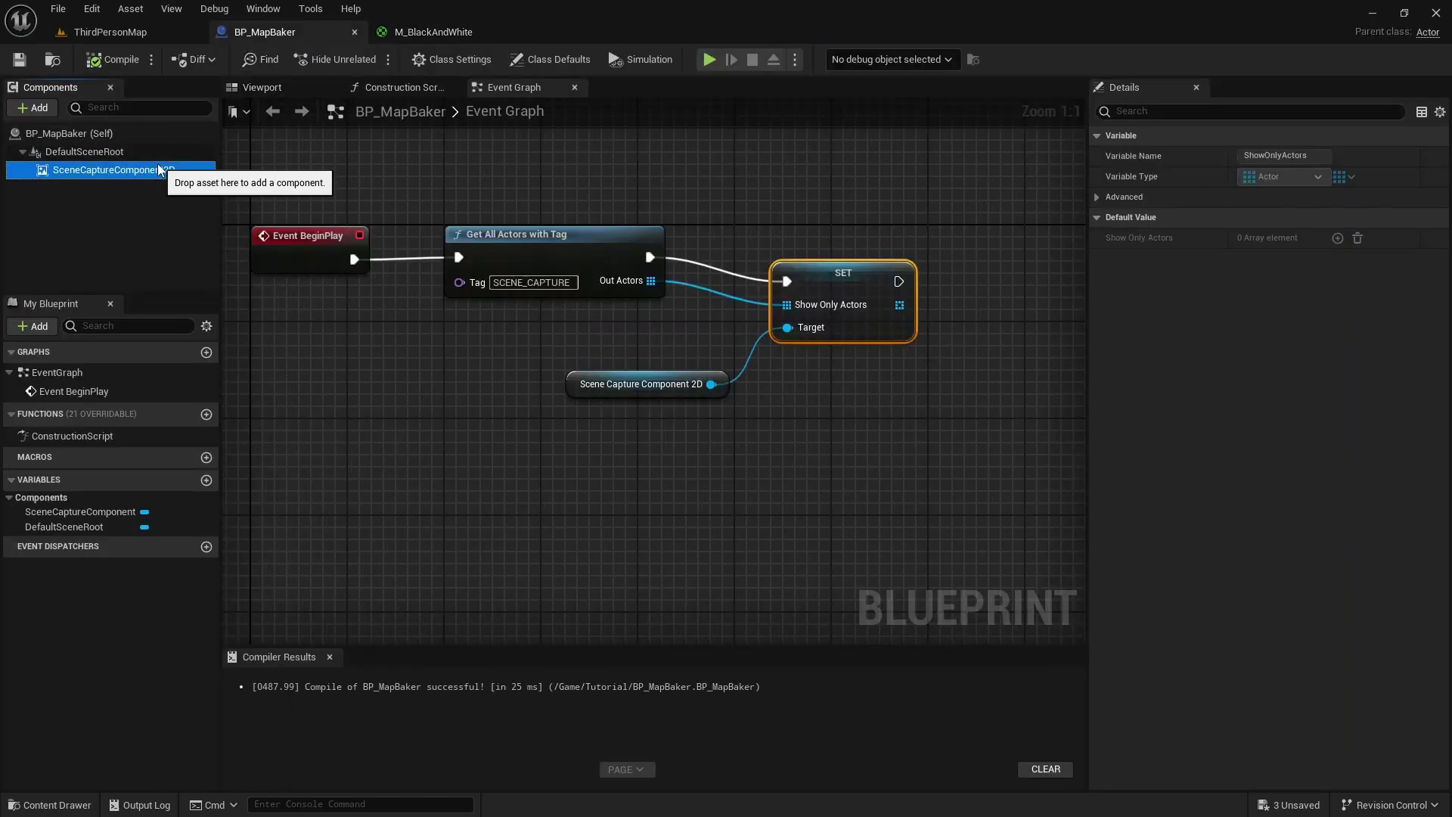
Add M_BlackAndWhite as a Post Process Materials element on the scene capture.
click(1248, 112)
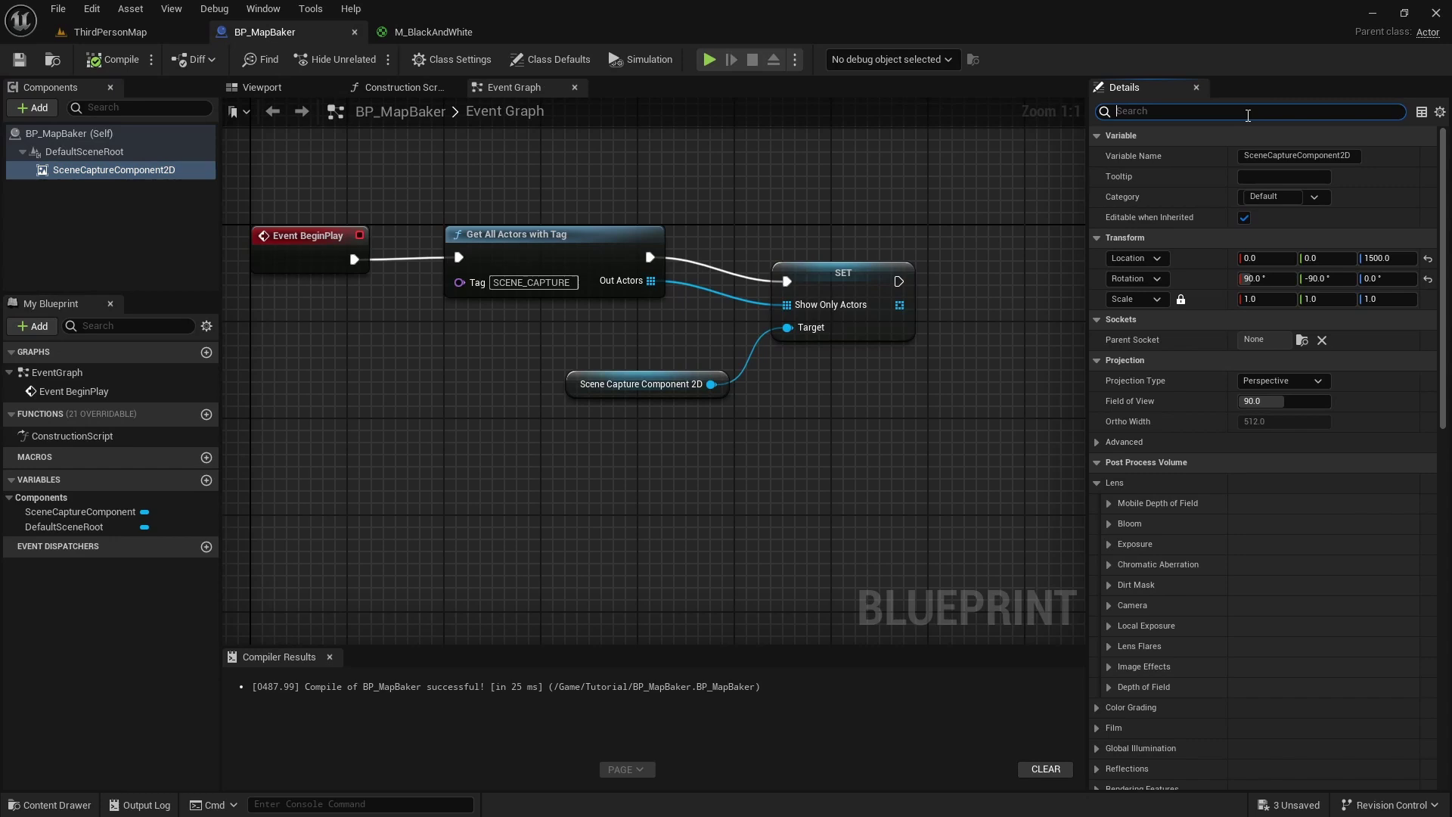
text(materials)
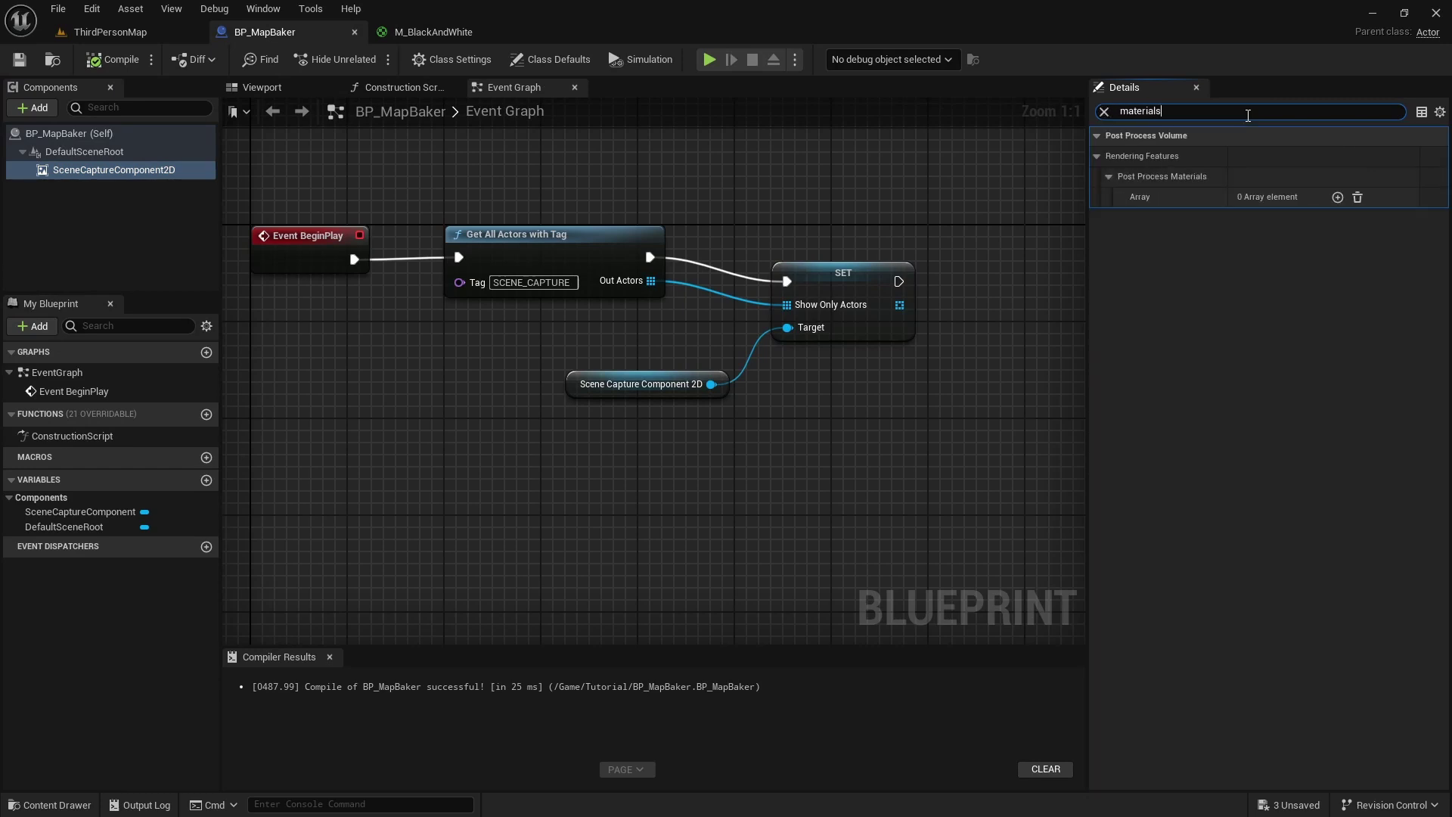
click(1337, 196)
click(1294, 242)
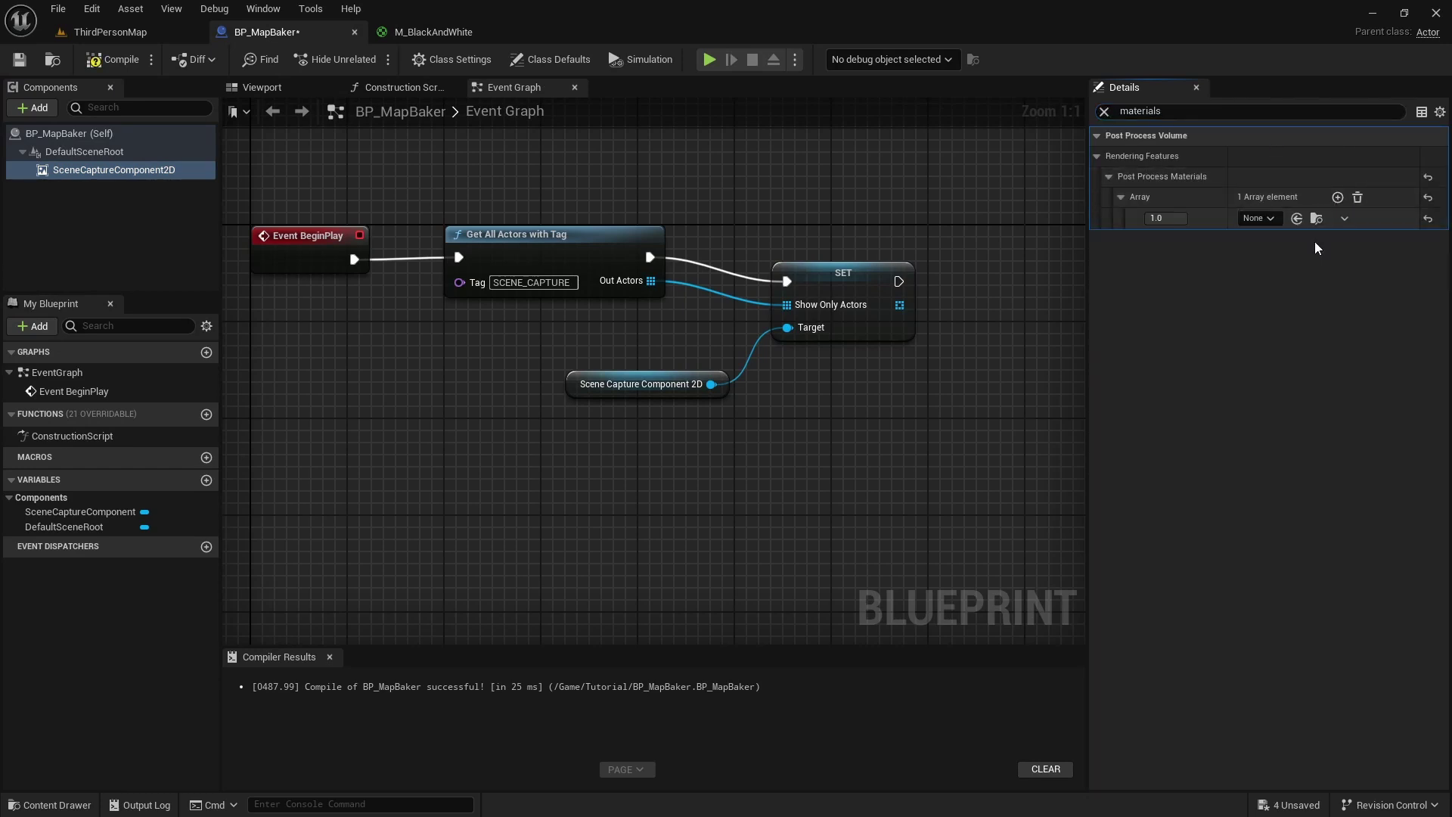
text(M_Black)
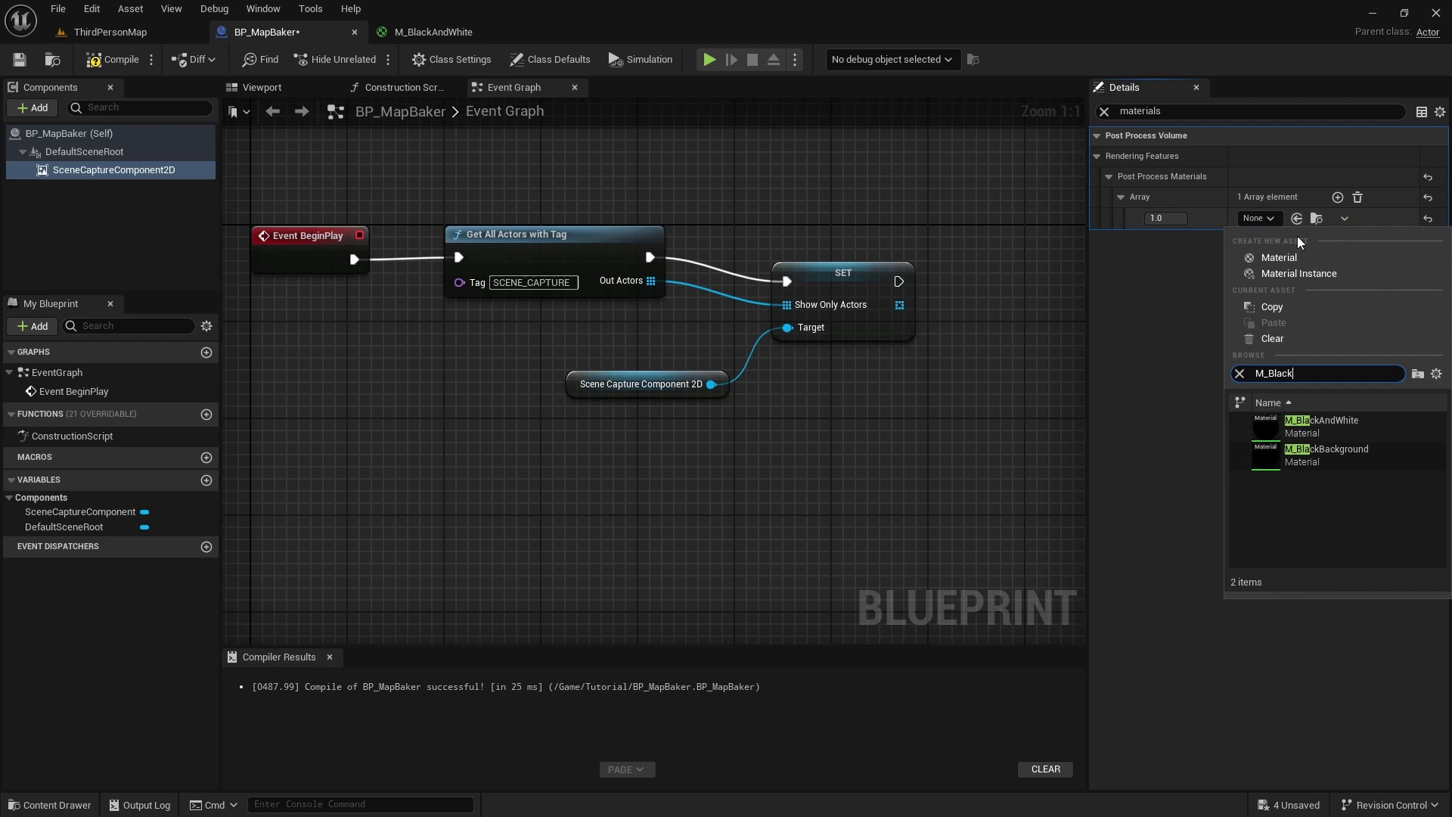
click(1321, 420)
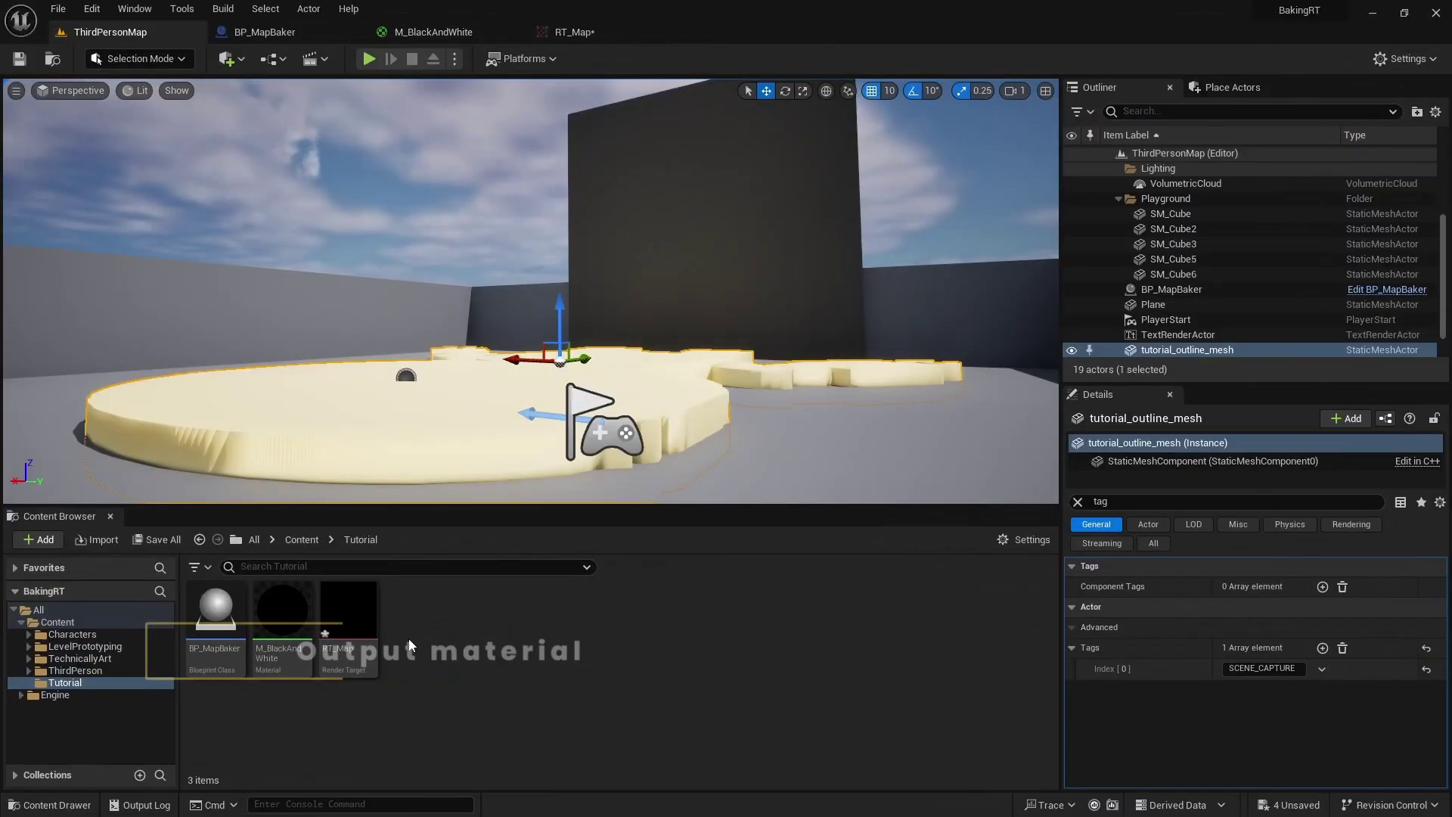
Create a new material named M_Screen in the Tutorial folder.
right_click(412, 680)
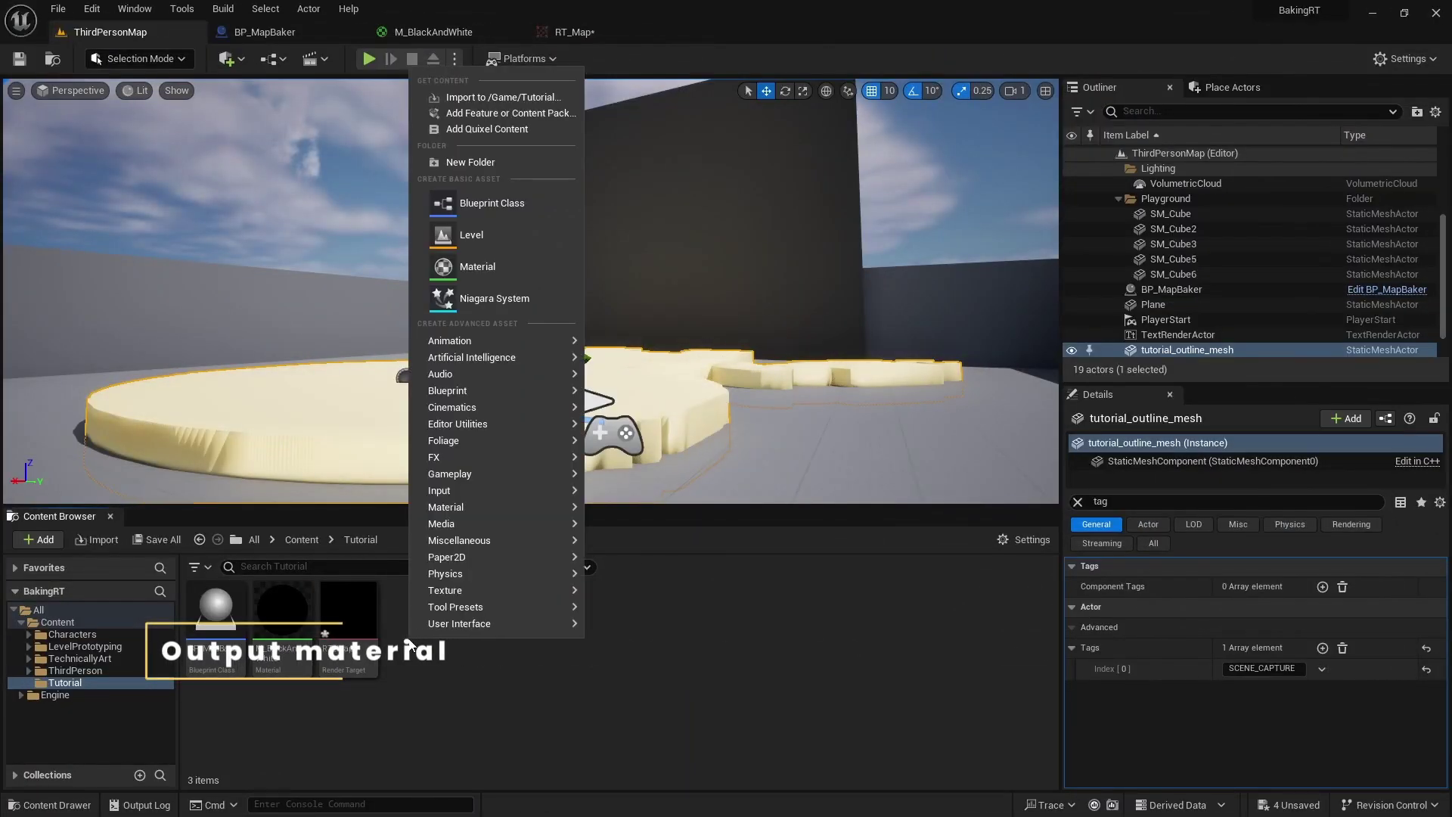
click(470, 265)
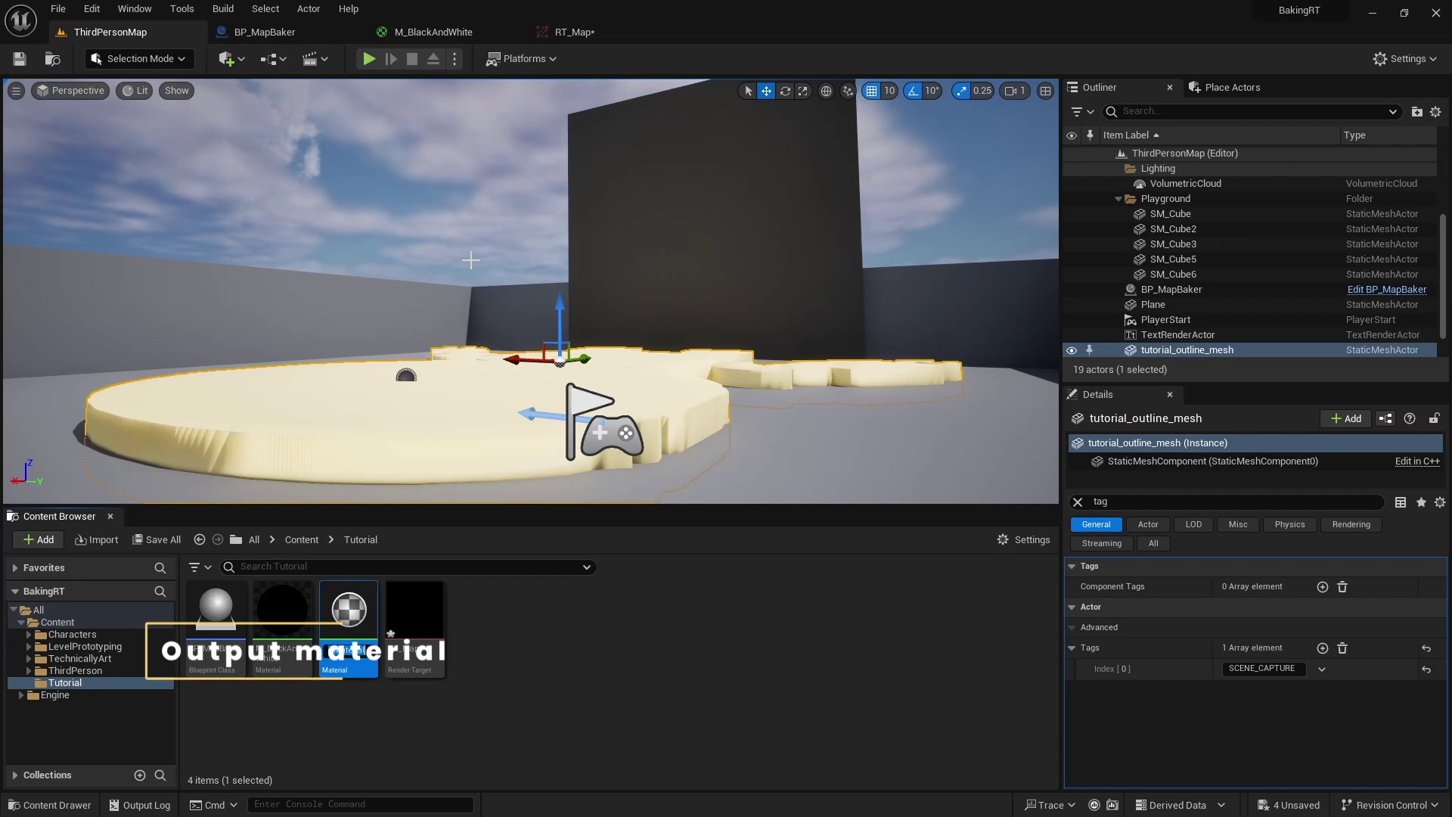
text(M_)
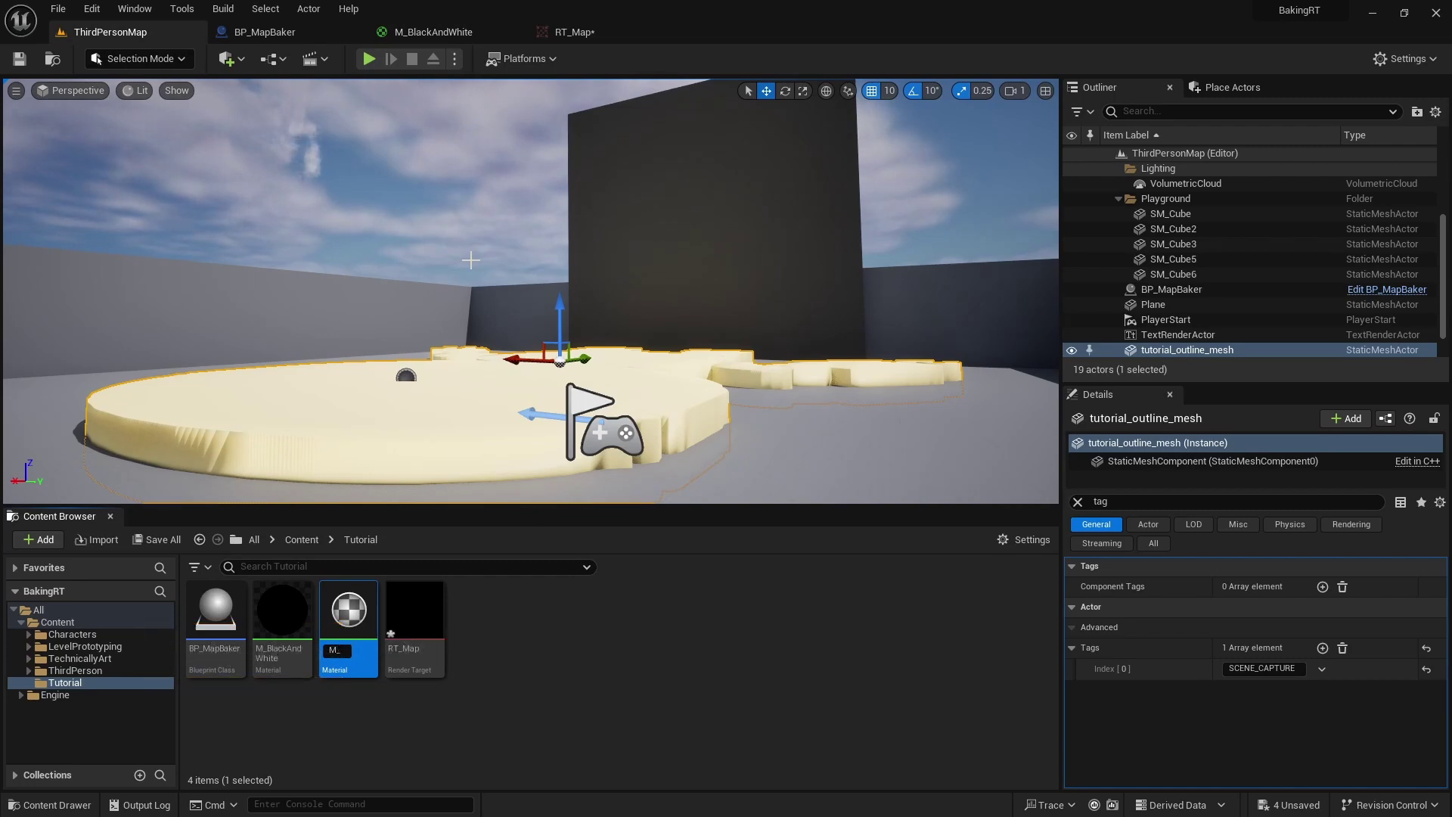
text(Screen)
key(Return)
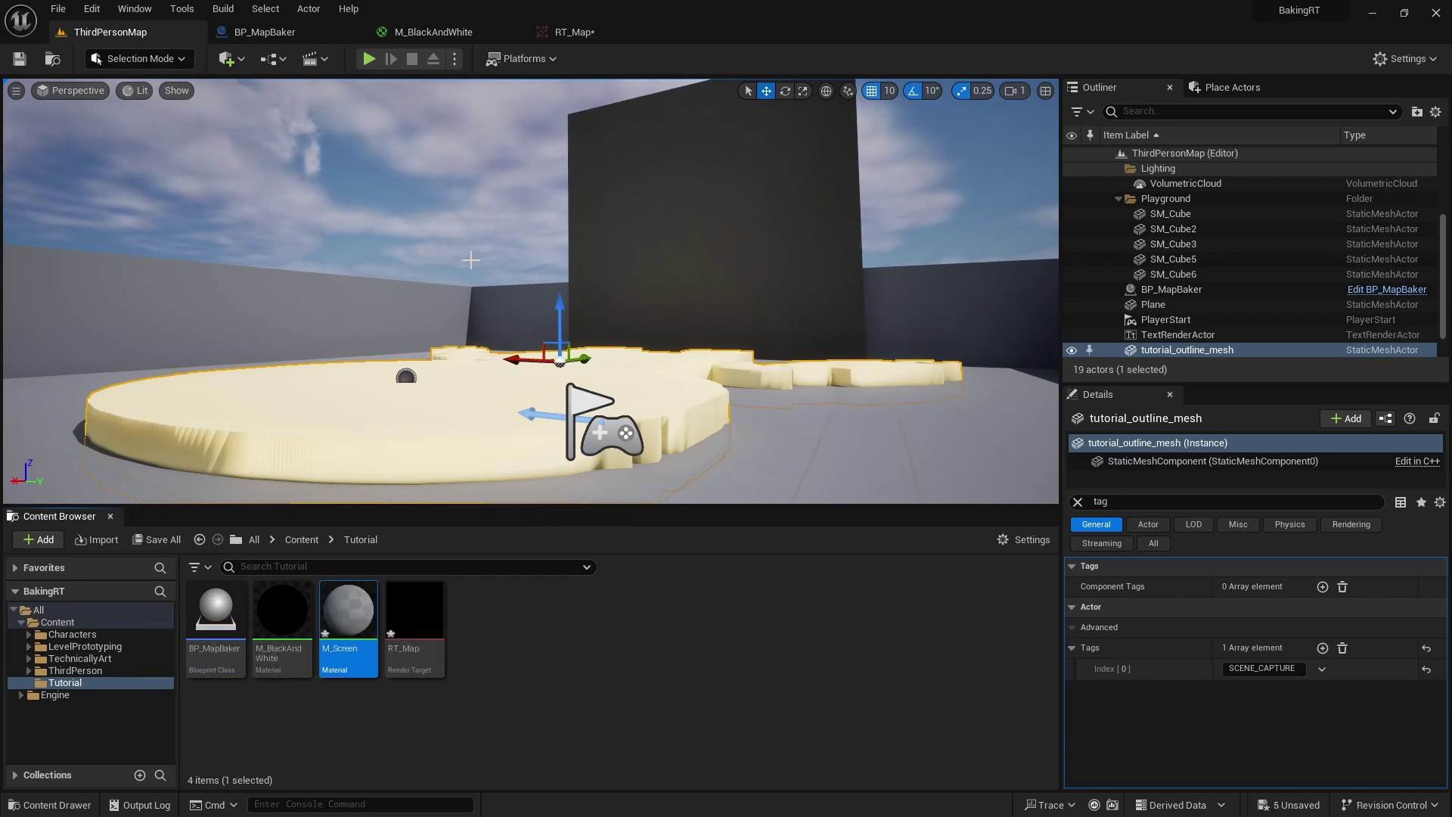
Open M_Screen and set its shading model to Unlit.
double_click(350, 610)
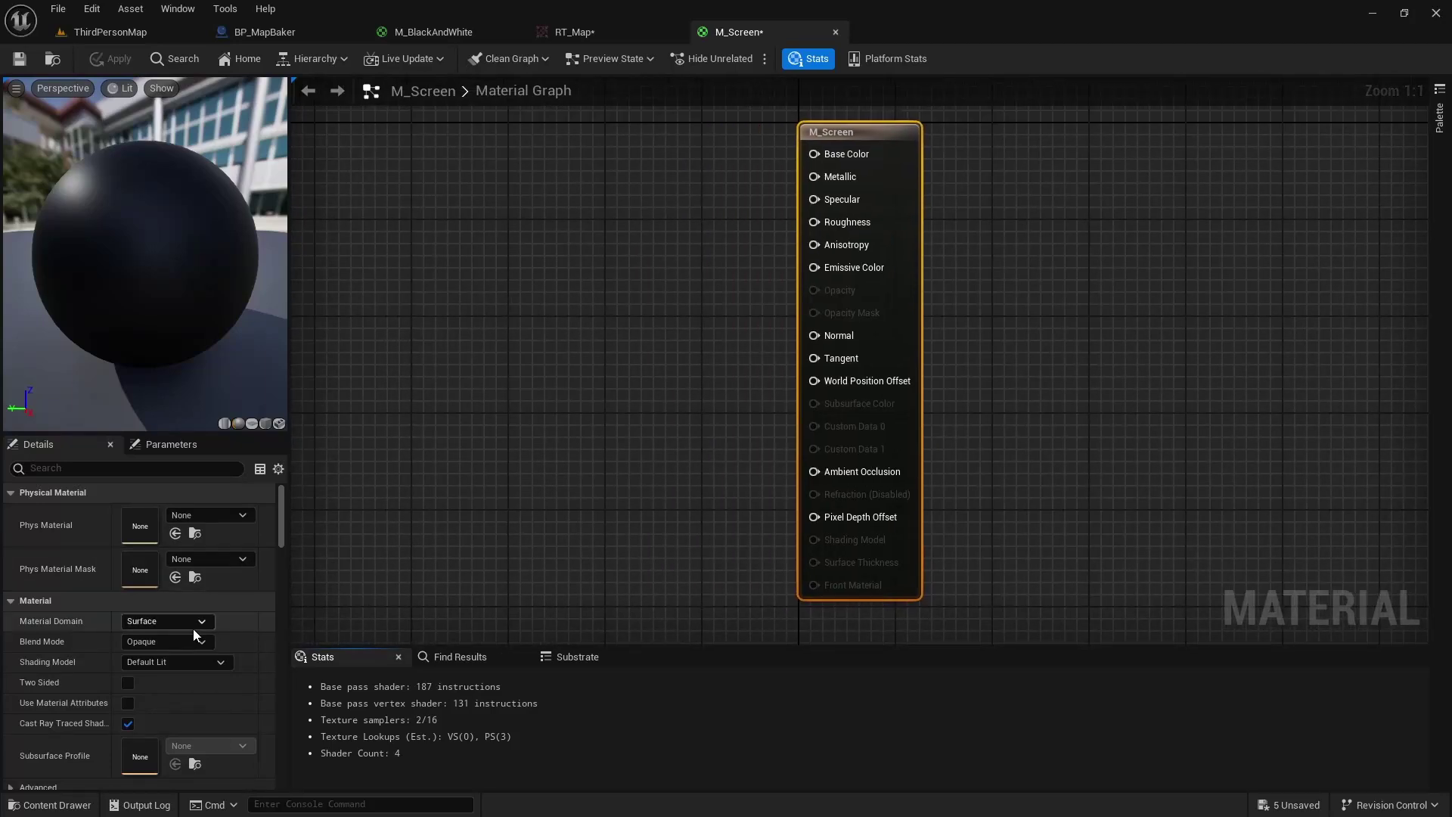
click(209, 661)
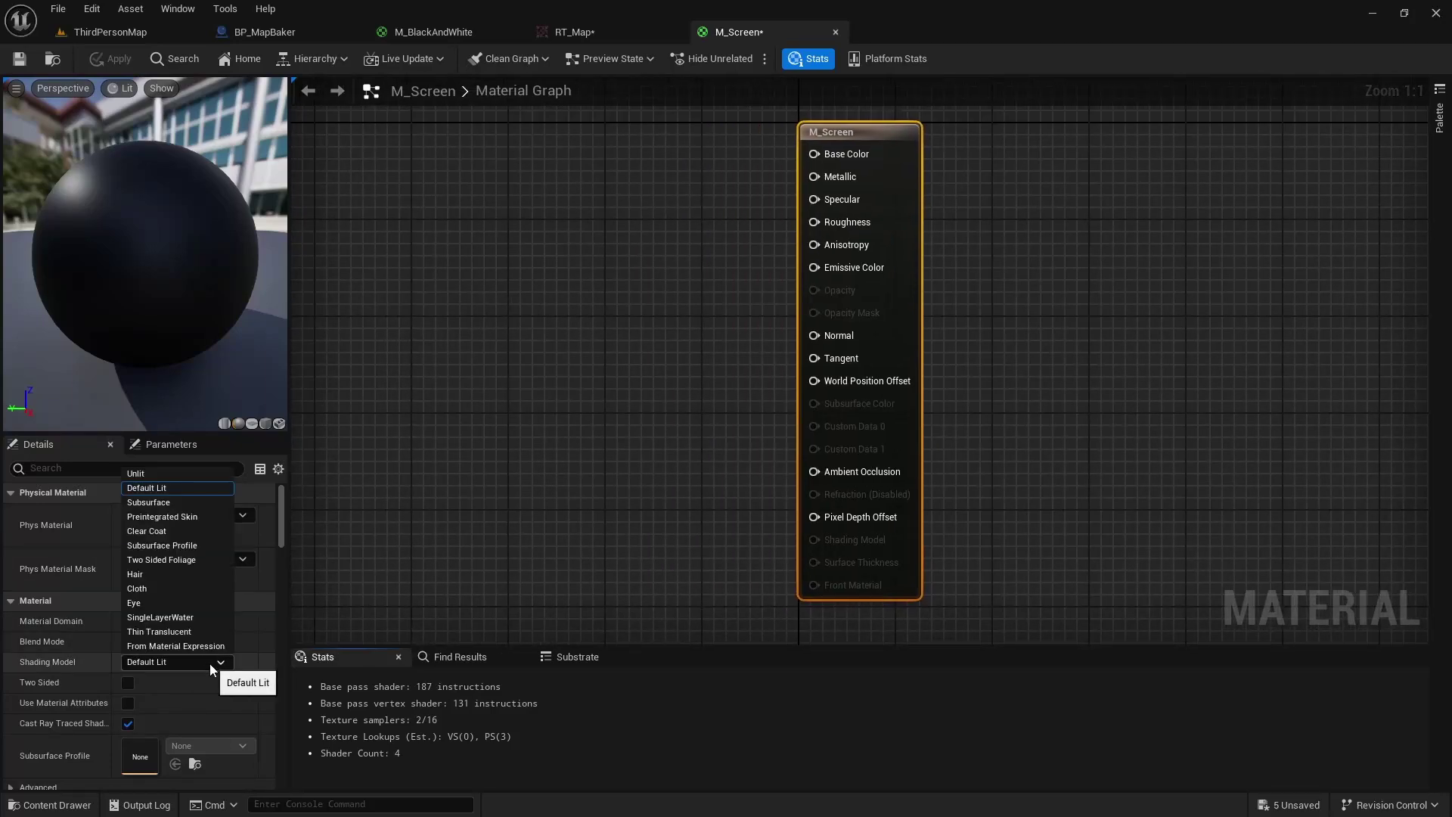
click(193, 475)
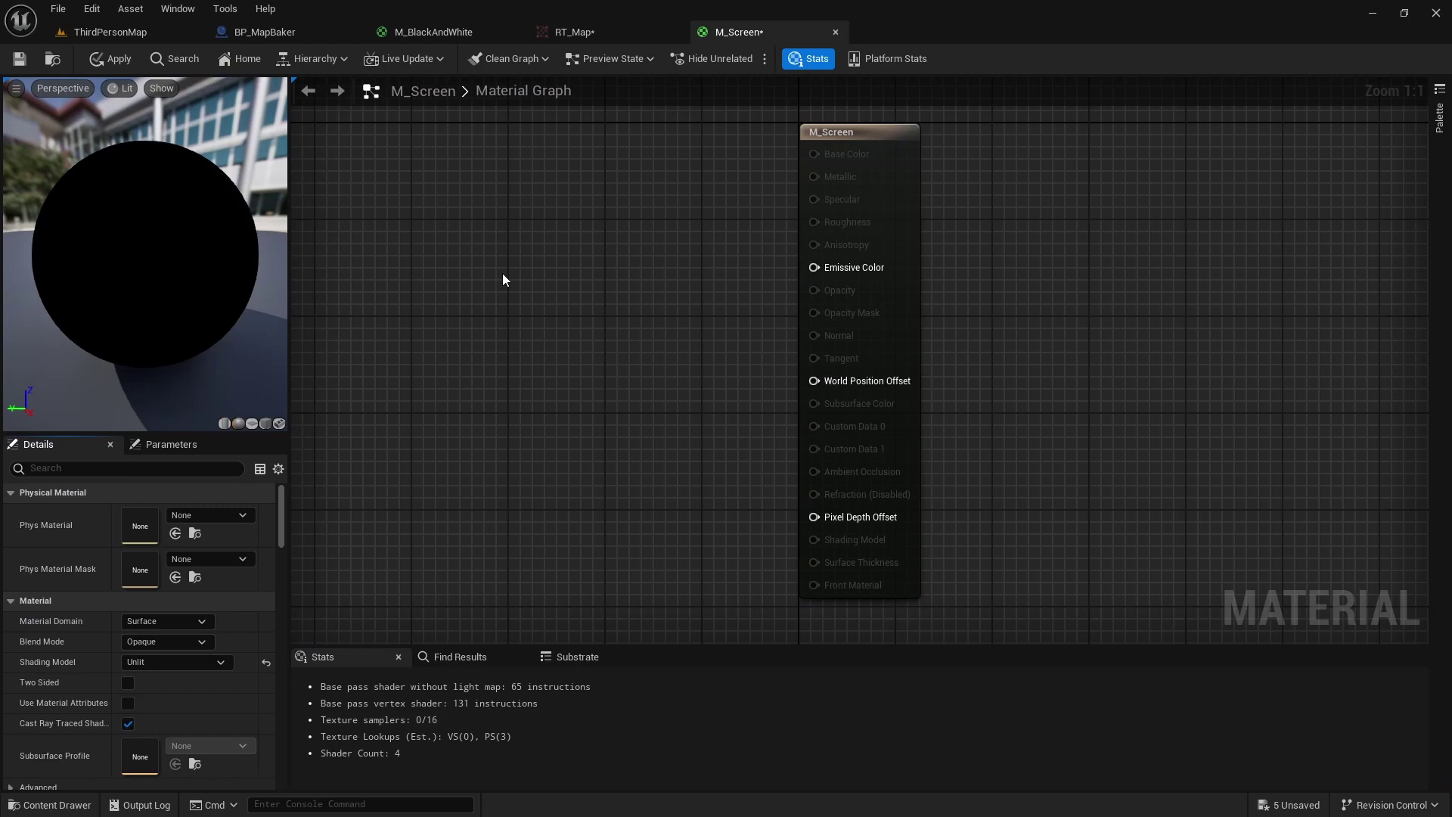
Add a TextureSample of RT_Map, wire its RGB into Emissive Color, and apply.
mouse_move(502, 274)
right_down()
mouse_move(570, 324)
mouse_move(533, 307)
right_up()
right_click(564, 262)
text(textu)
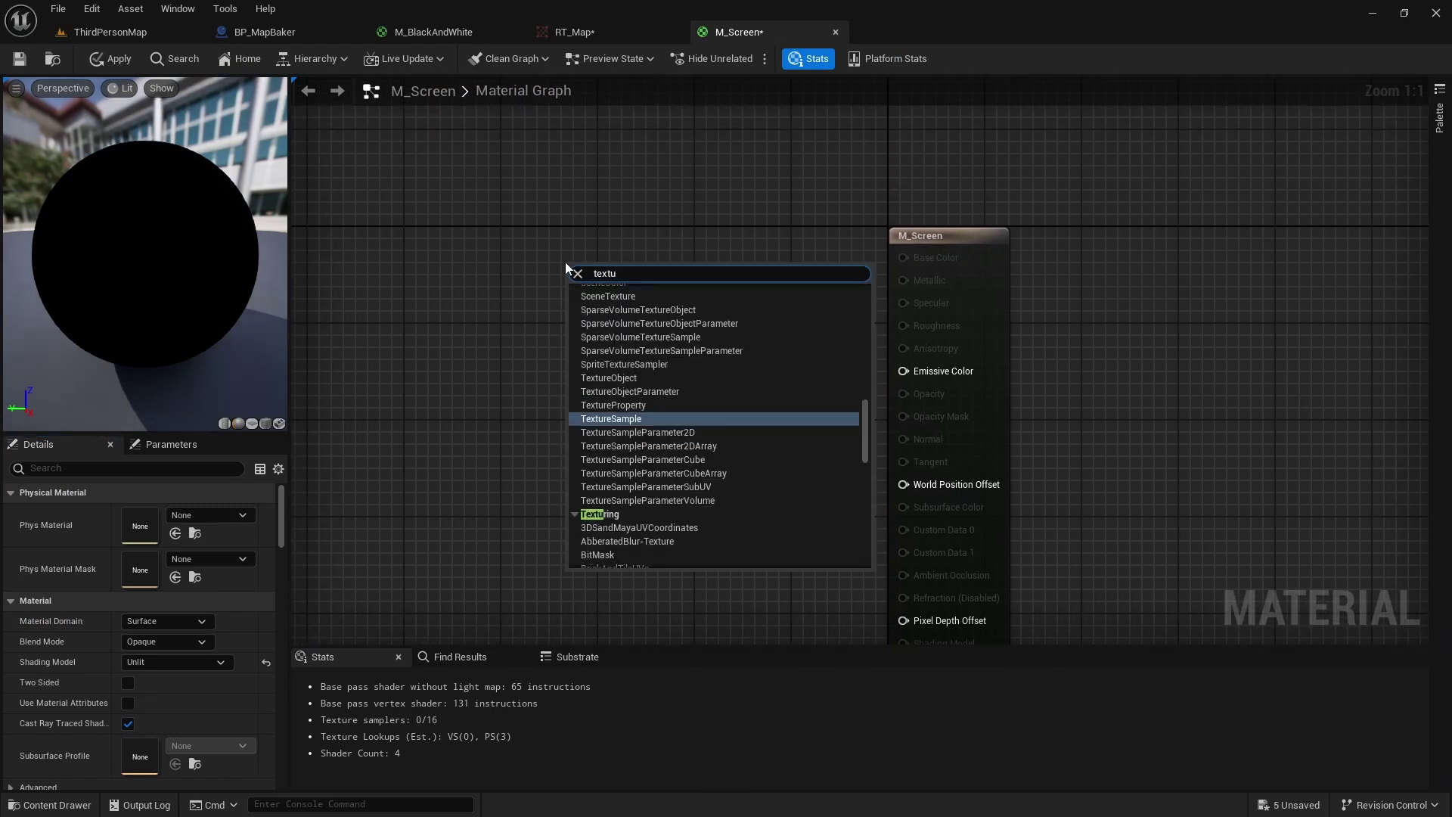
click(617, 418)
click(220, 640)
text(rt_map)
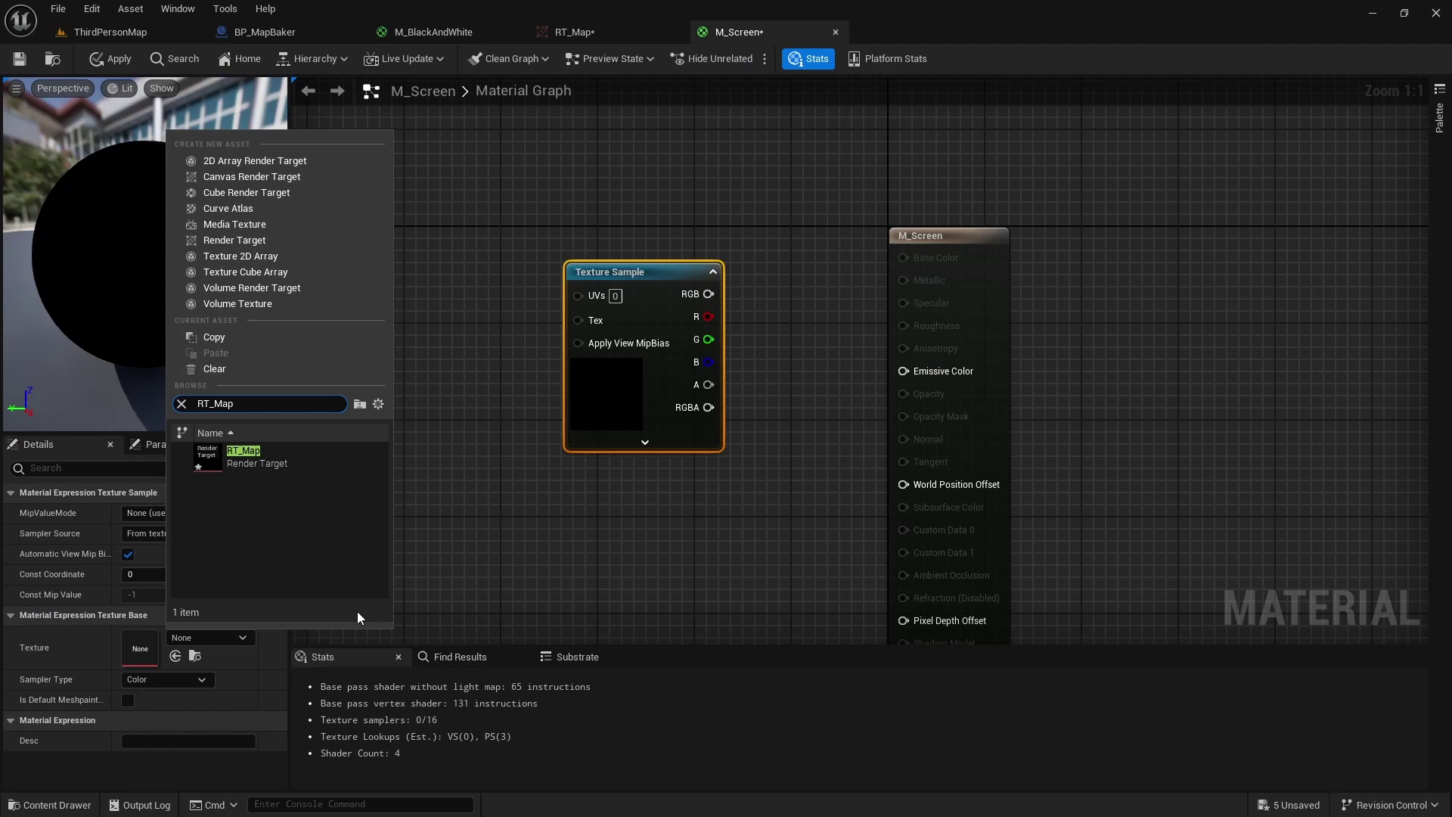
click(313, 462)
drag(708, 293, 903, 371)
click(109, 59)
Put M_Screen on the Plane in ThirdPersonMap and start Play.
click(111, 32)
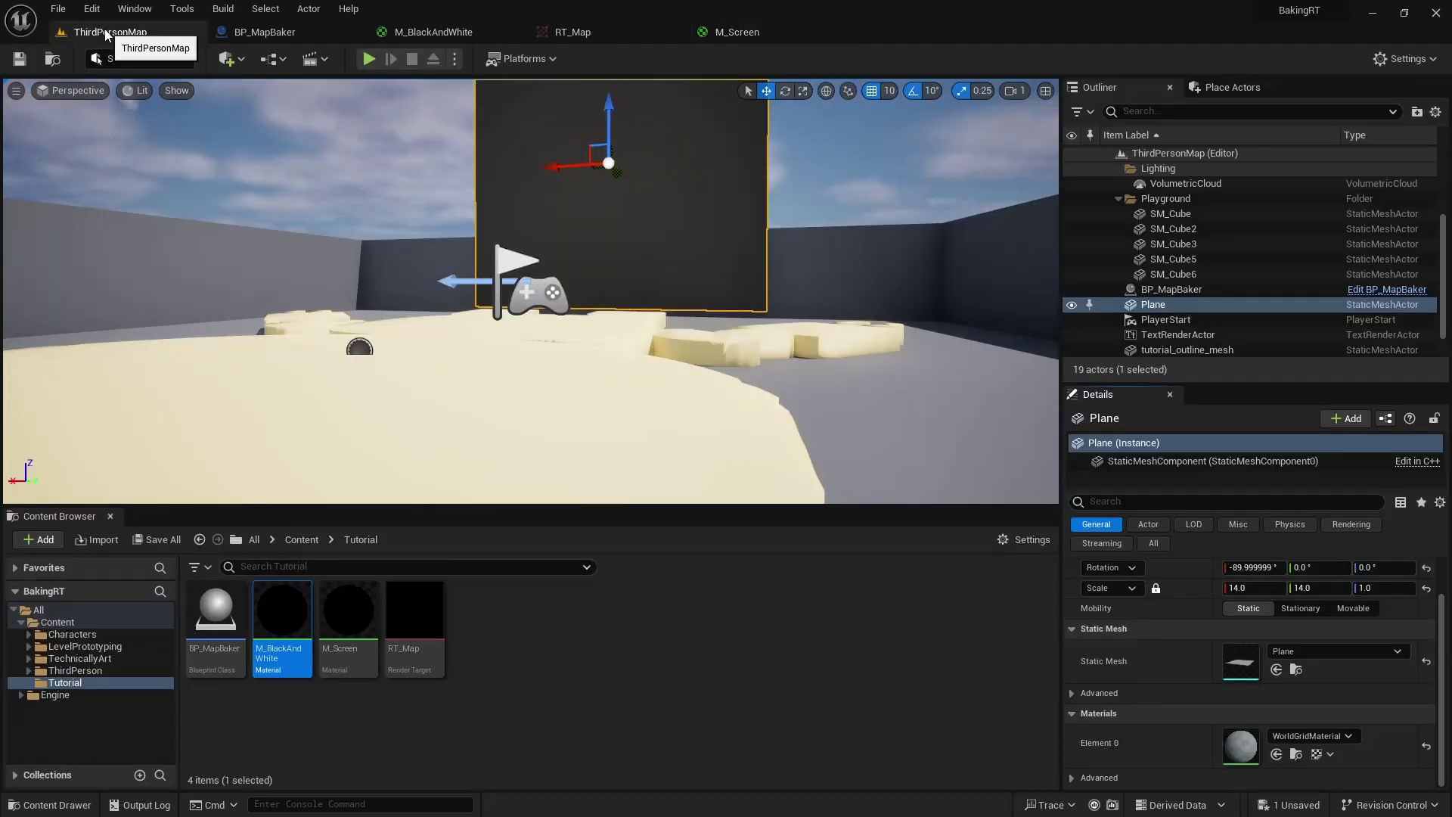
drag(344, 627, 675, 186)
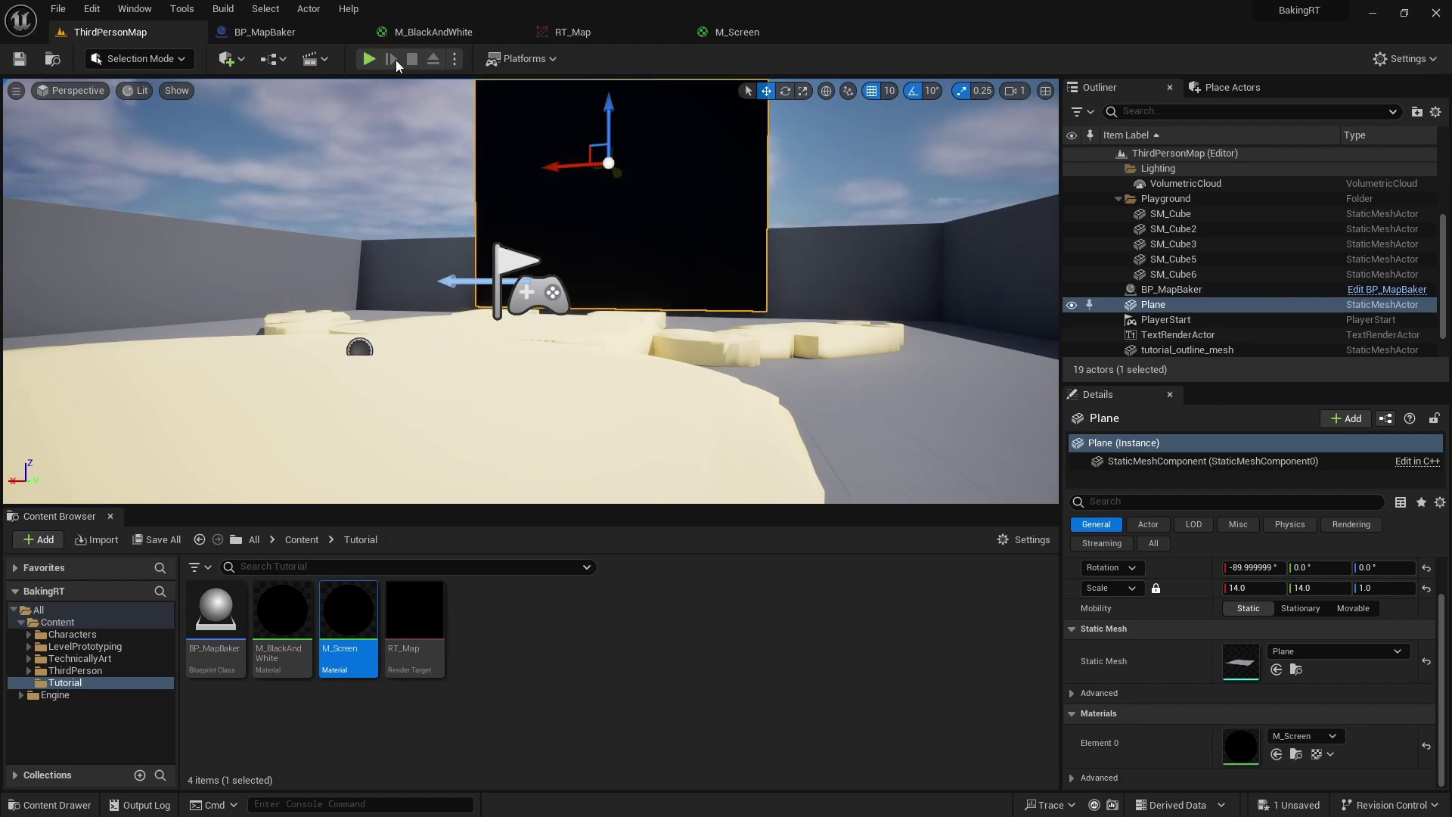
click(368, 59)
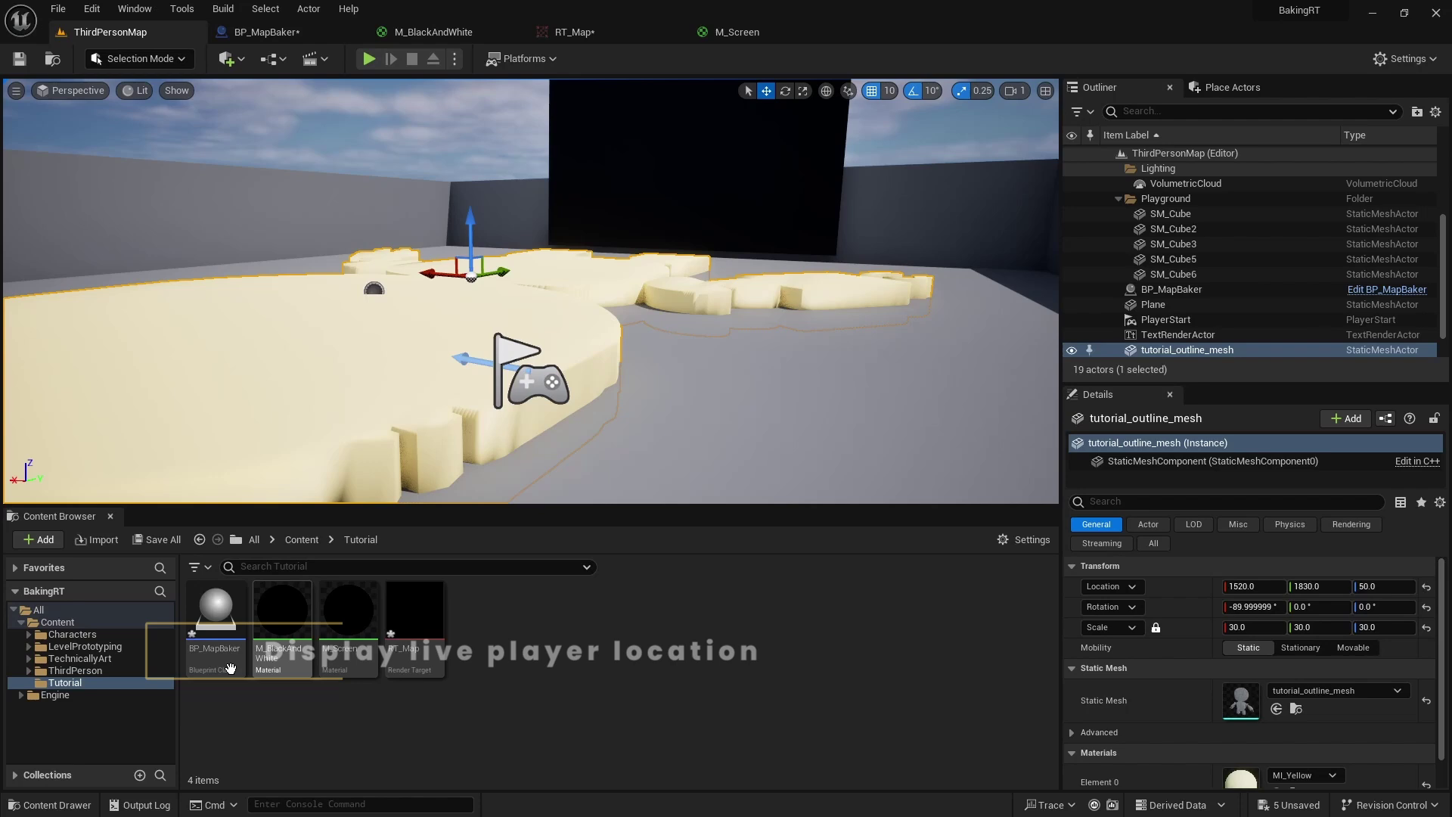
Open BP_ThirdPersonCharacter and add a Static Mesh component with its default name.
click(130, 672)
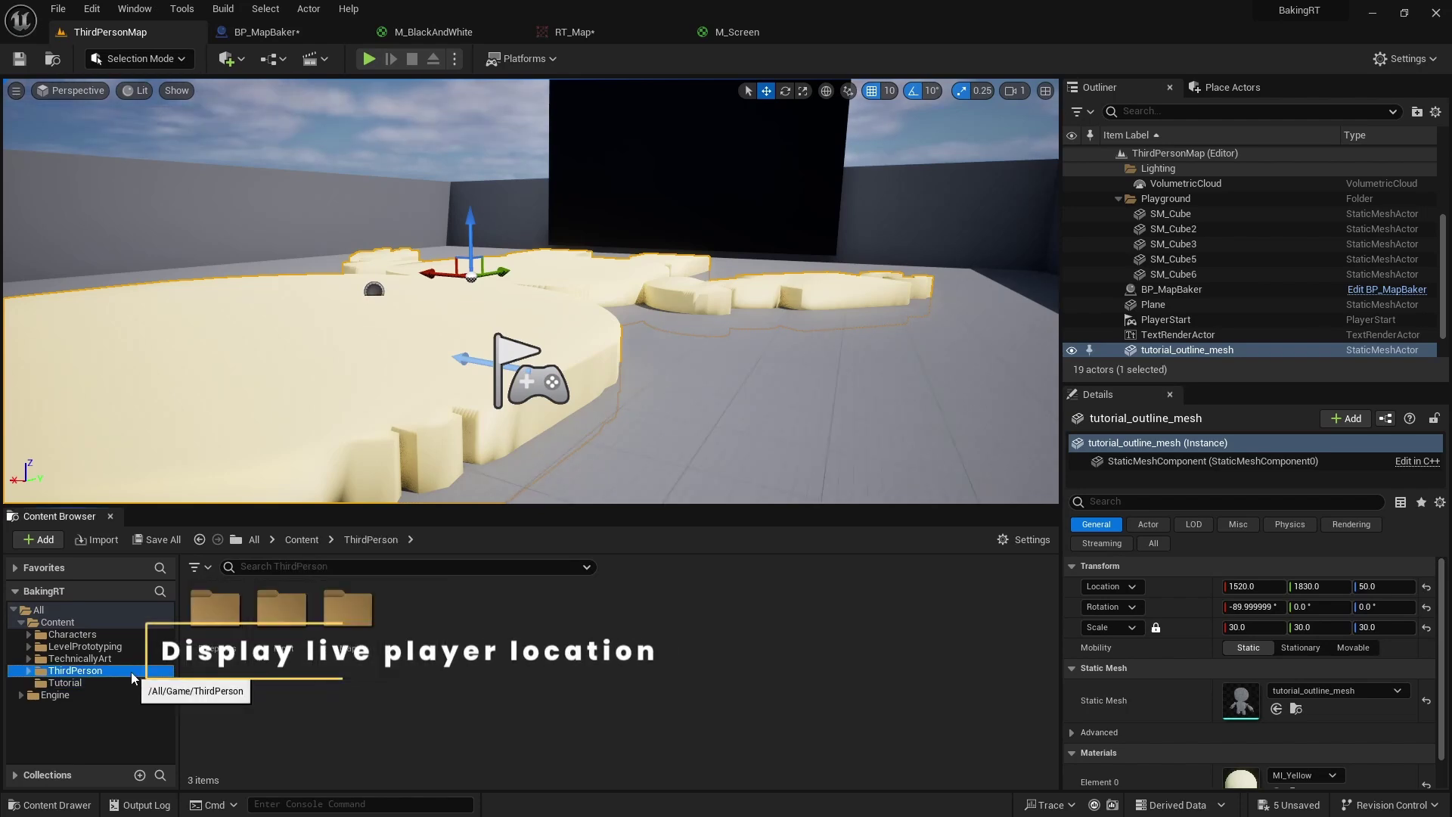
double_click(210, 639)
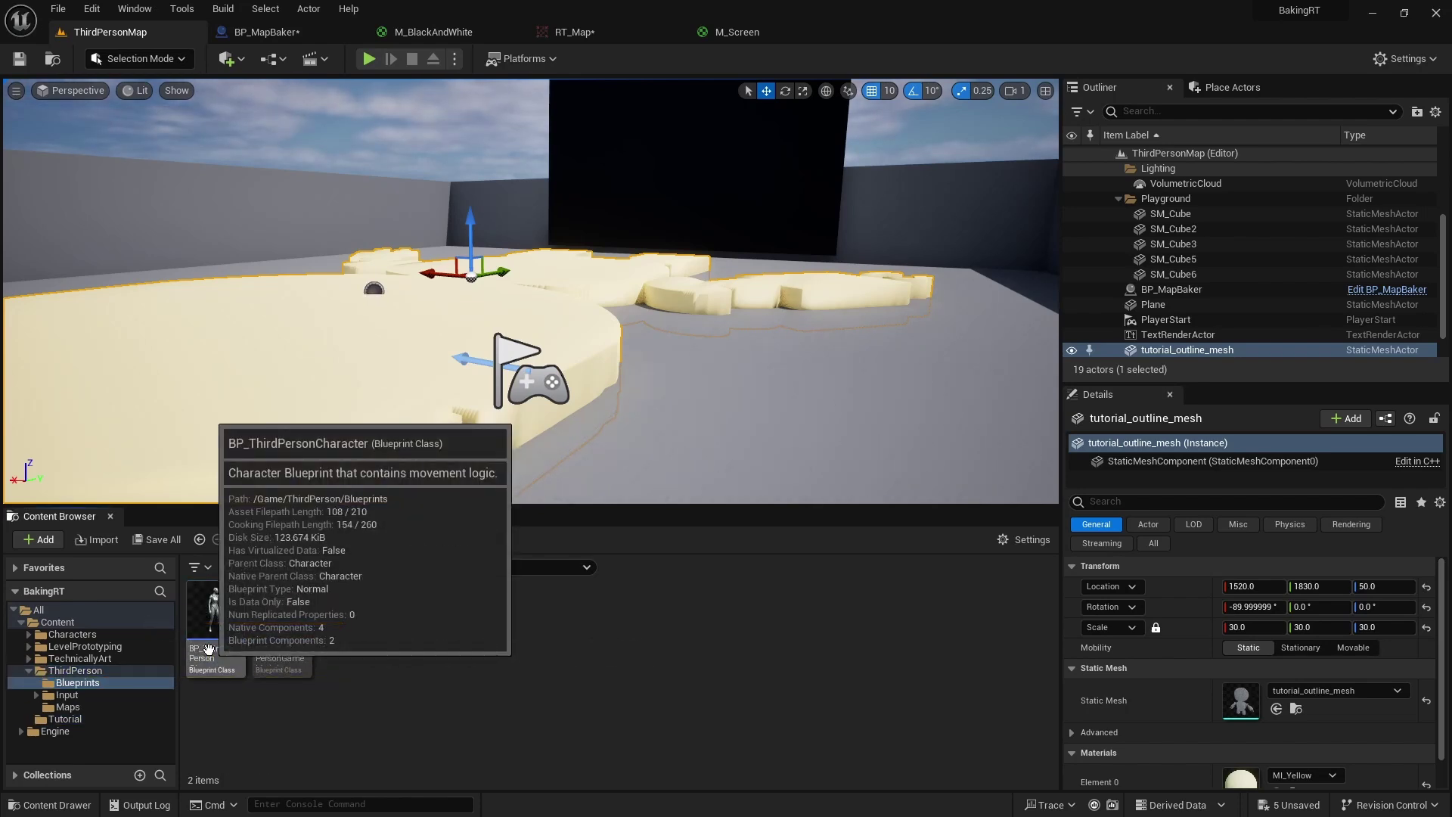
double_click(209, 648)
click(33, 107)
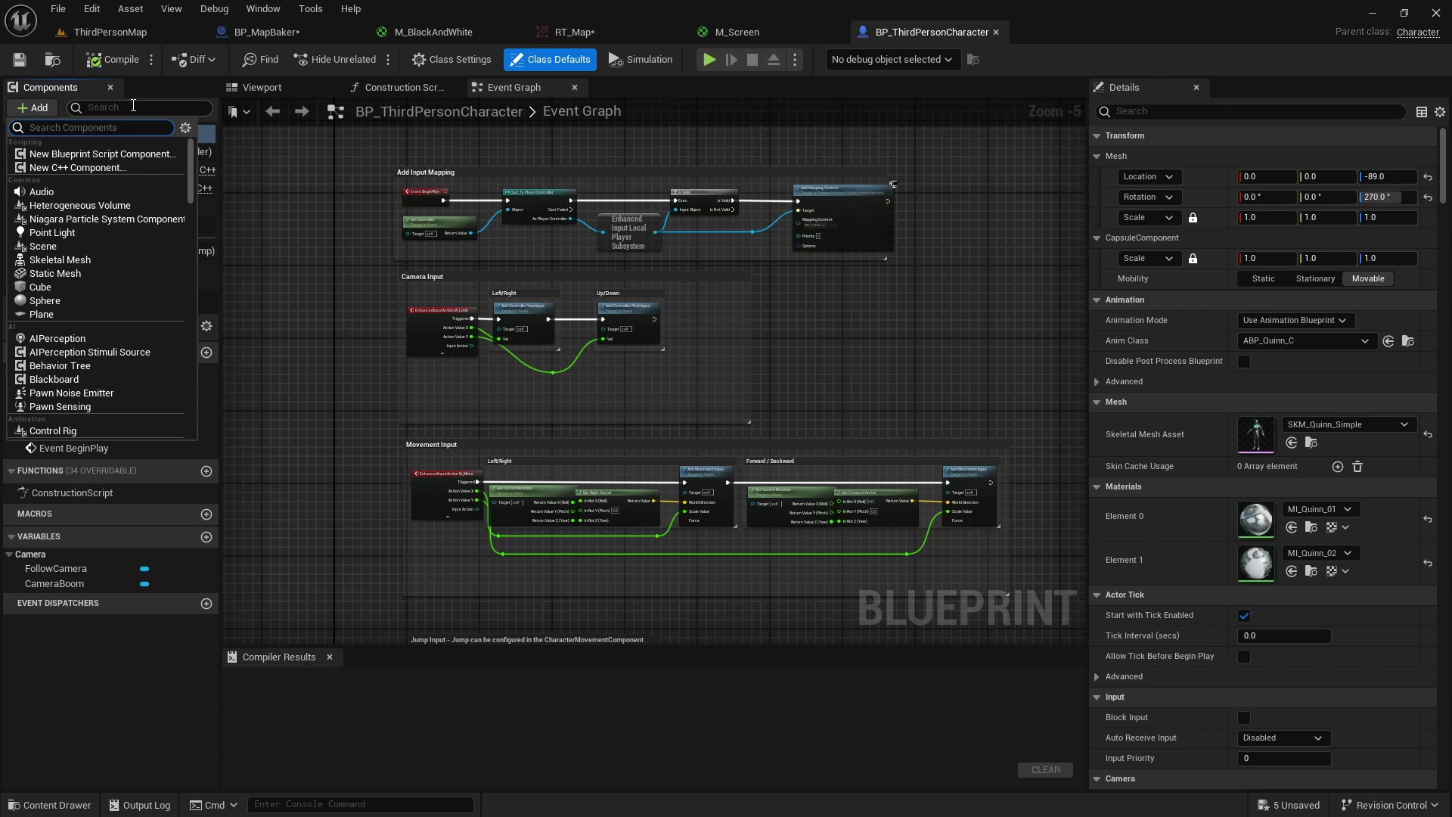
text(static mesh)
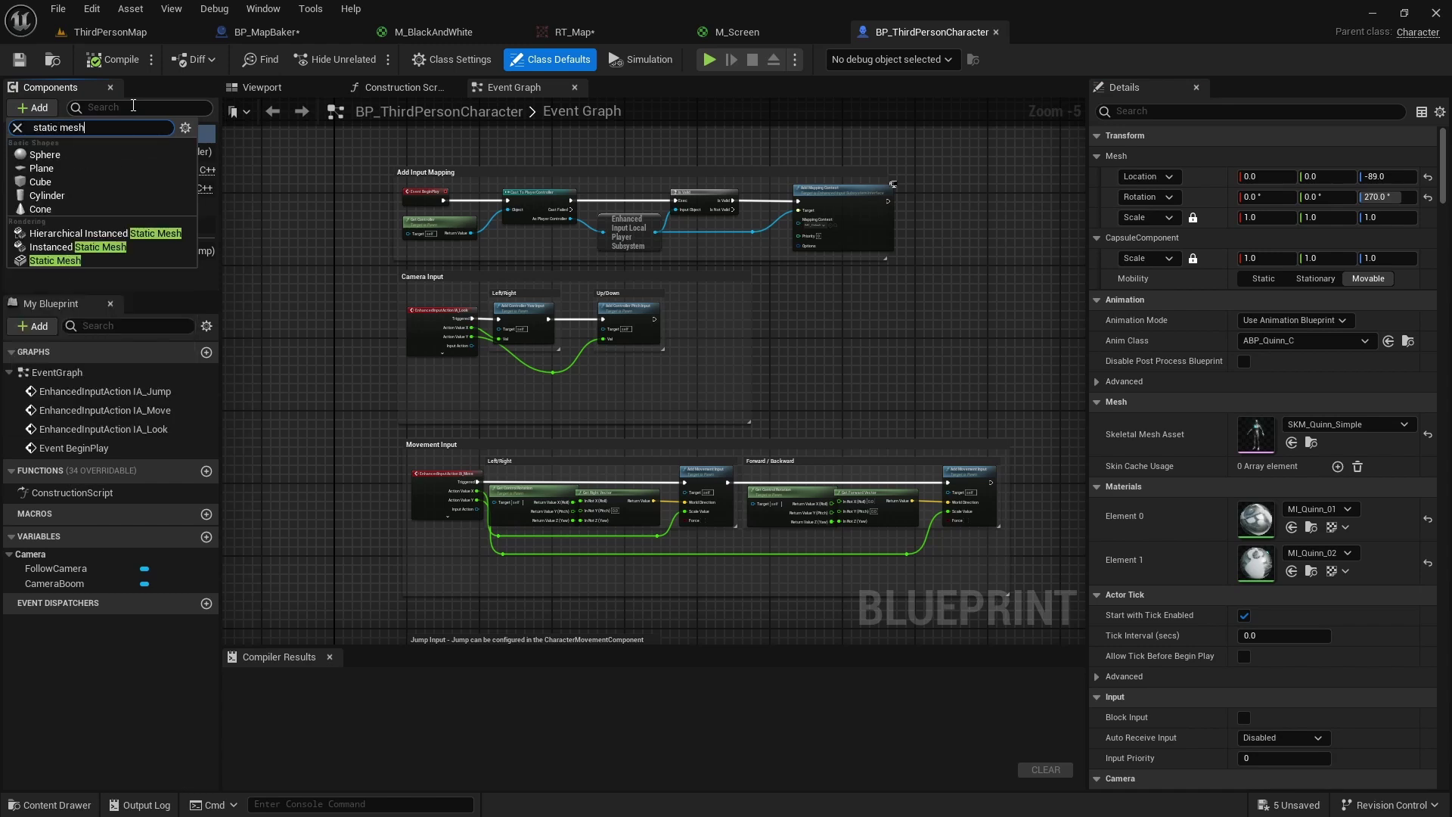
click(102, 261)
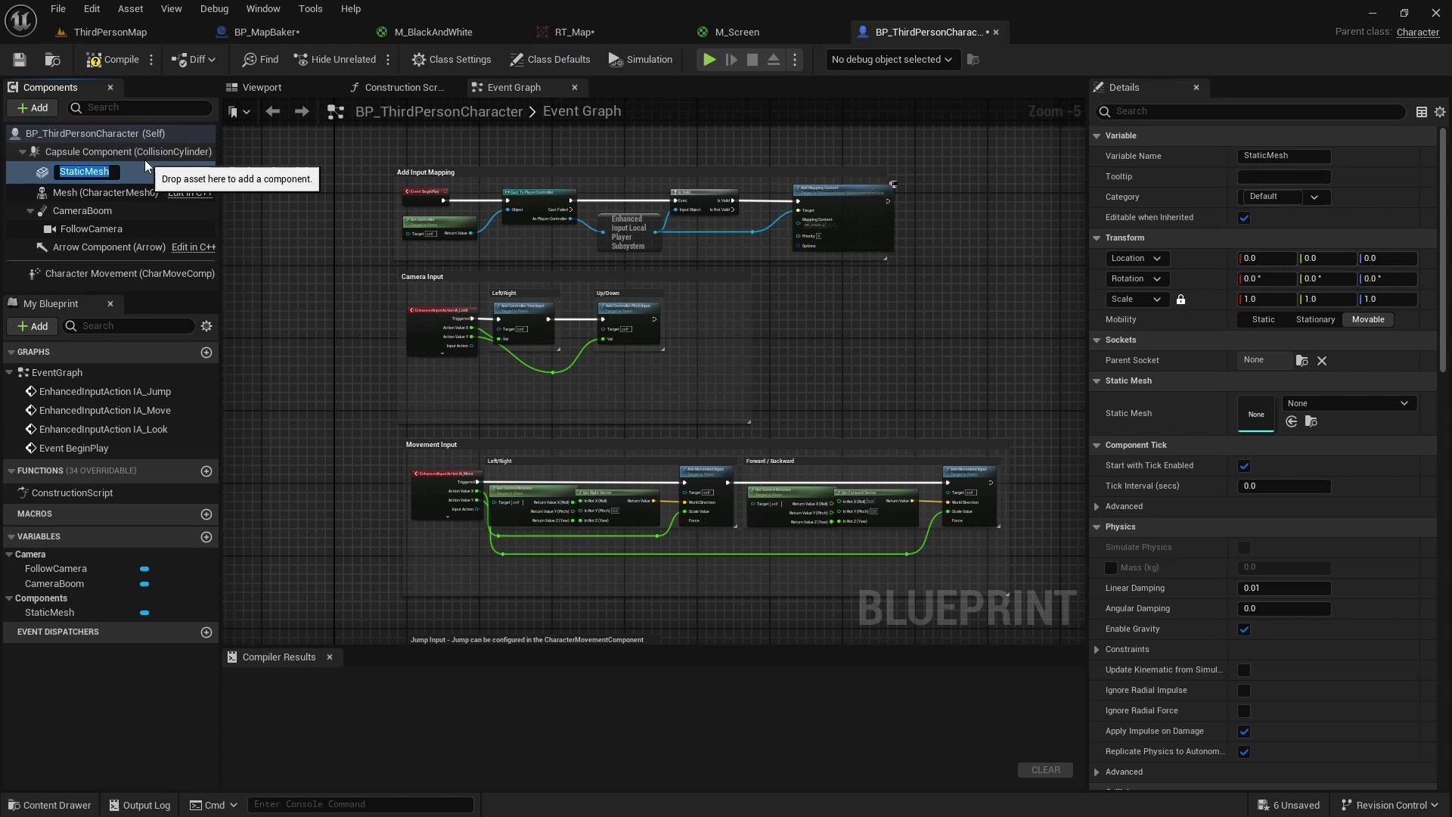
click(144, 157)
click(138, 168)
Assign tutorial_outline_mesh as the new component's Static Mesh.
click(1394, 408)
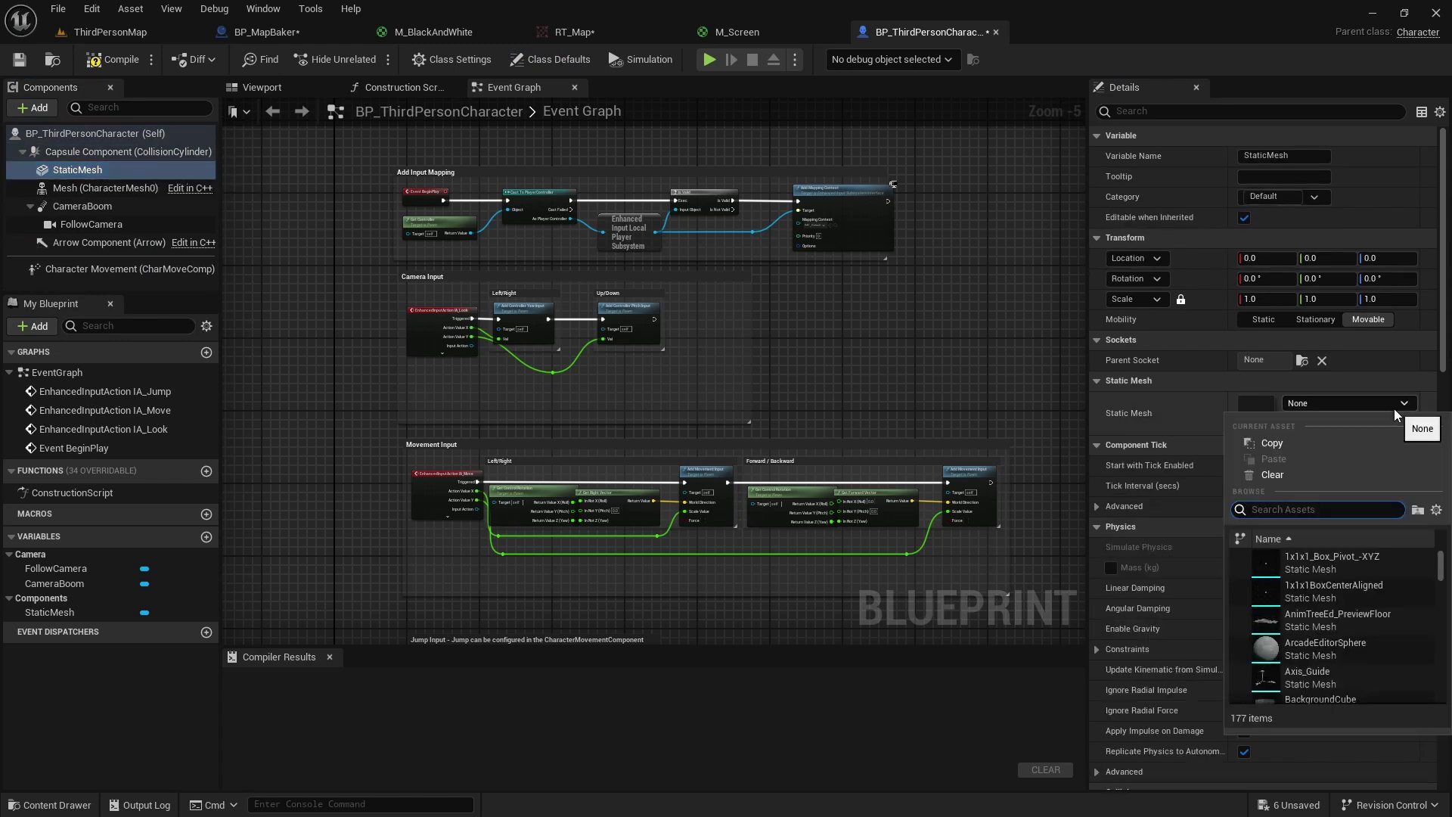
text(tutorial)
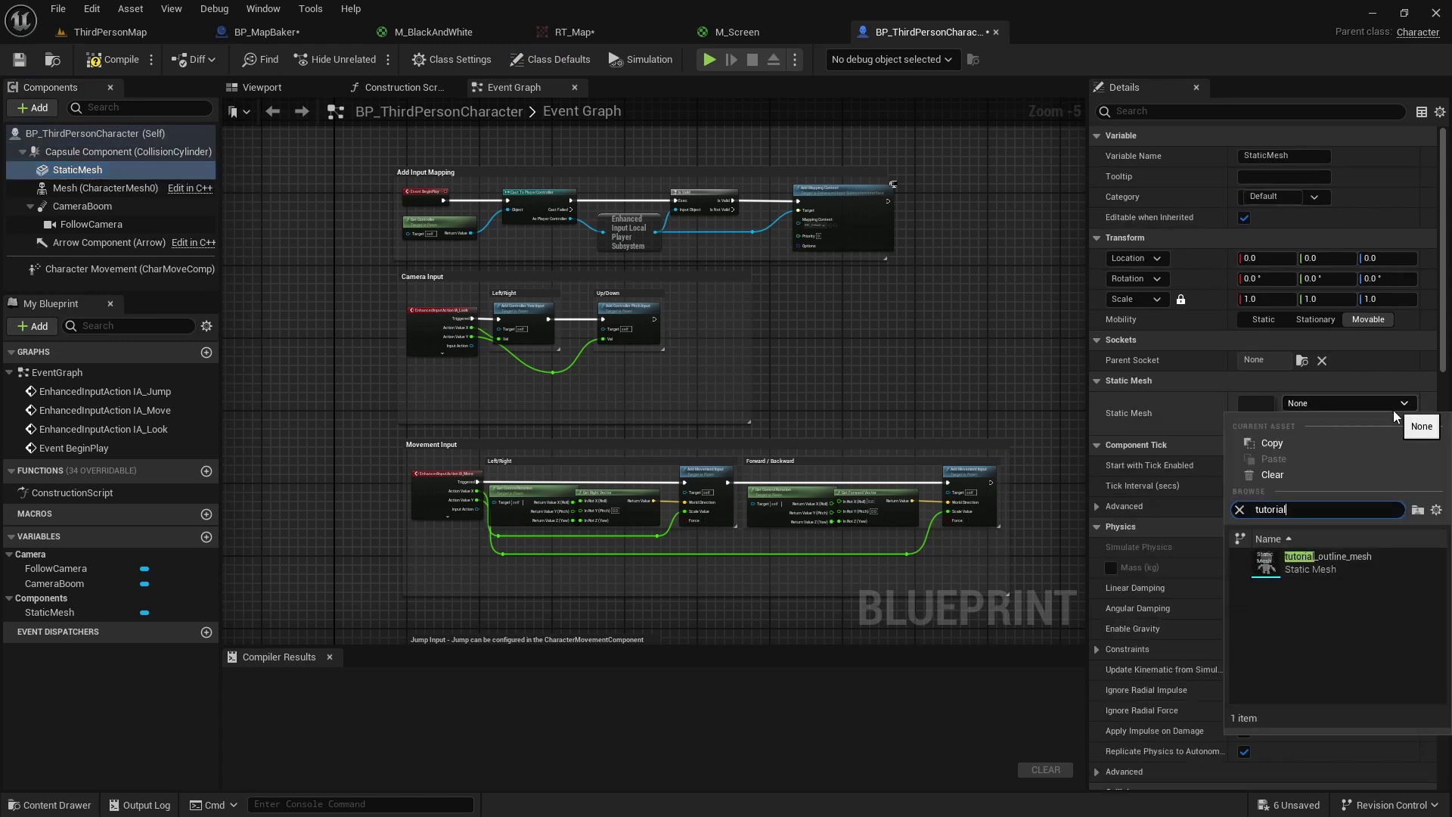
click(1343, 560)
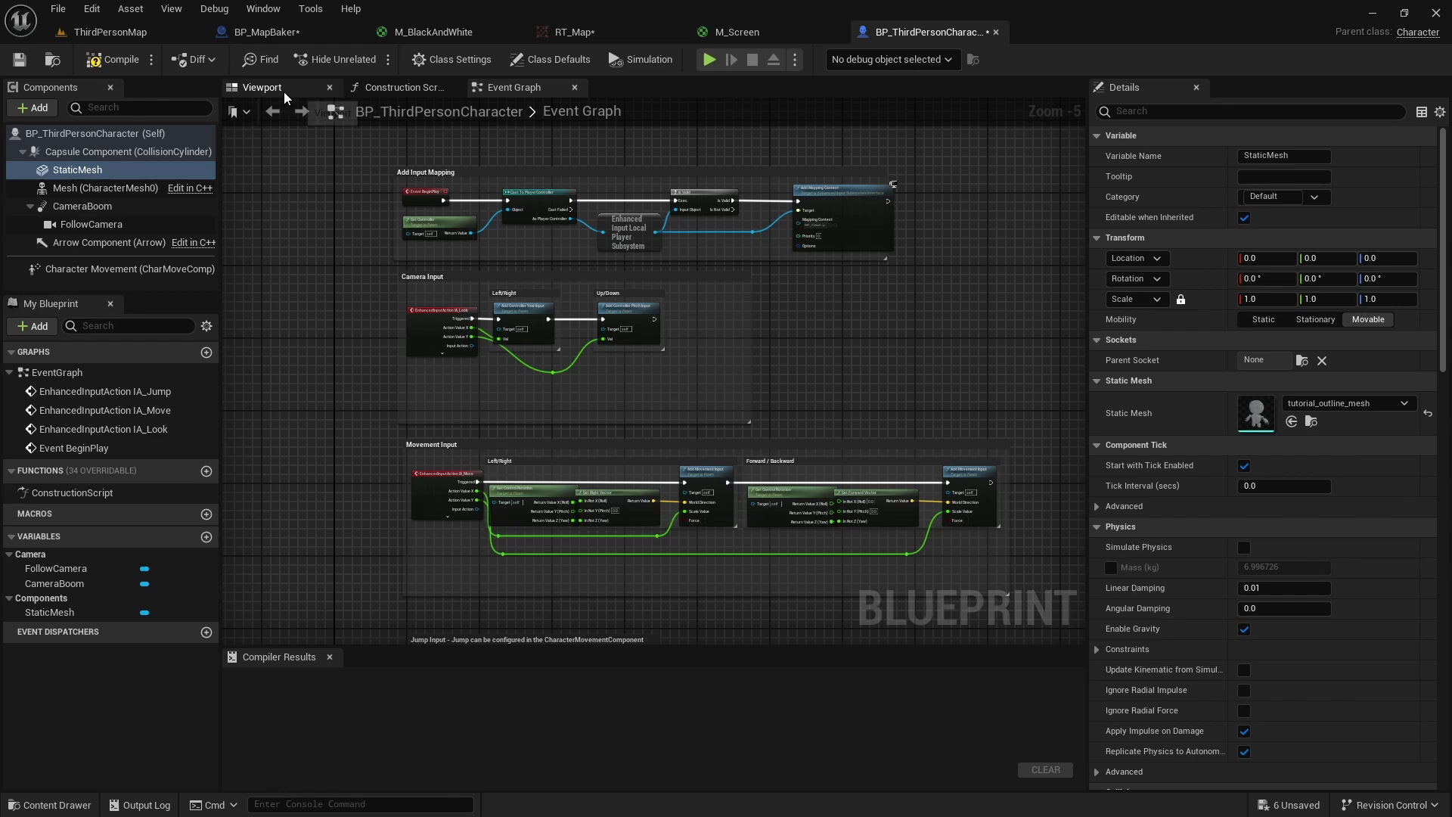
Raise the outline mesh to Z 110, rotate it flat, and scale it 2.5 on X and Z.
click(261, 87)
drag(666, 310, 651, 266)
key(e)
drag(652, 144, 715, 162)
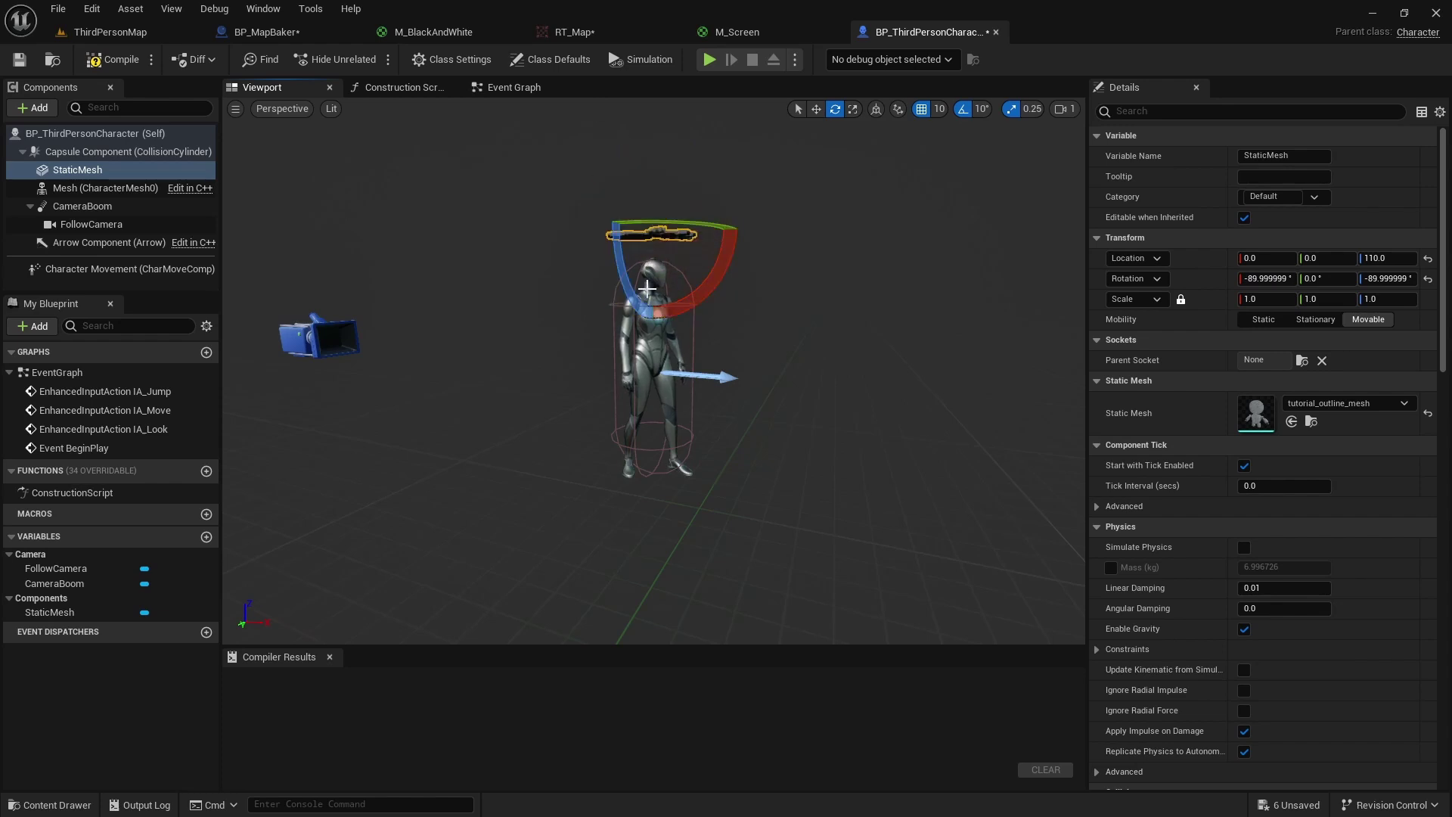
right_drag(650, 341, 648, 292)
key(r)
drag(639, 423, 680, 394)
Enable Visible In Scene Capture Only on the outline mesh.
click(1247, 110)
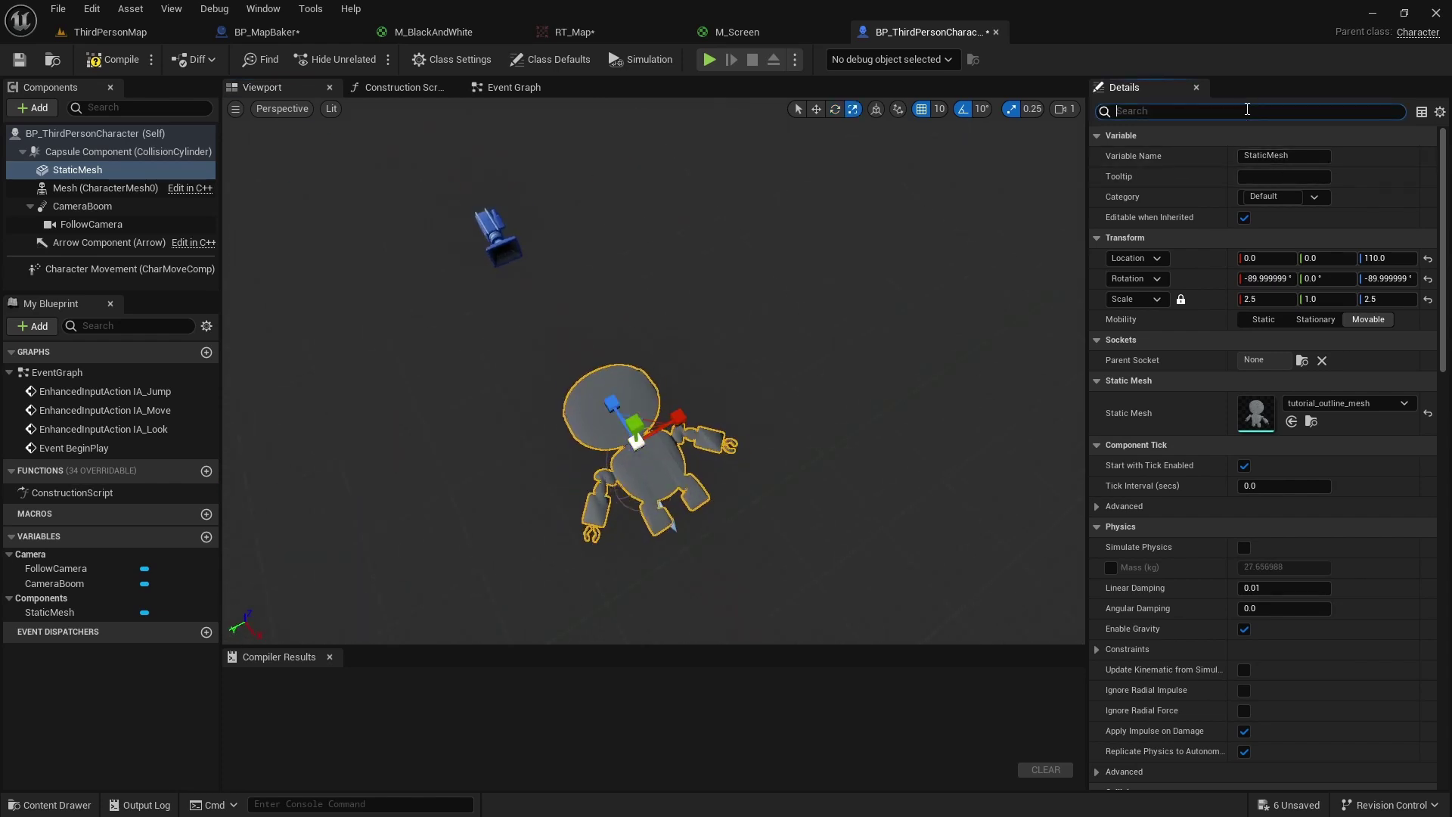
text(visible)
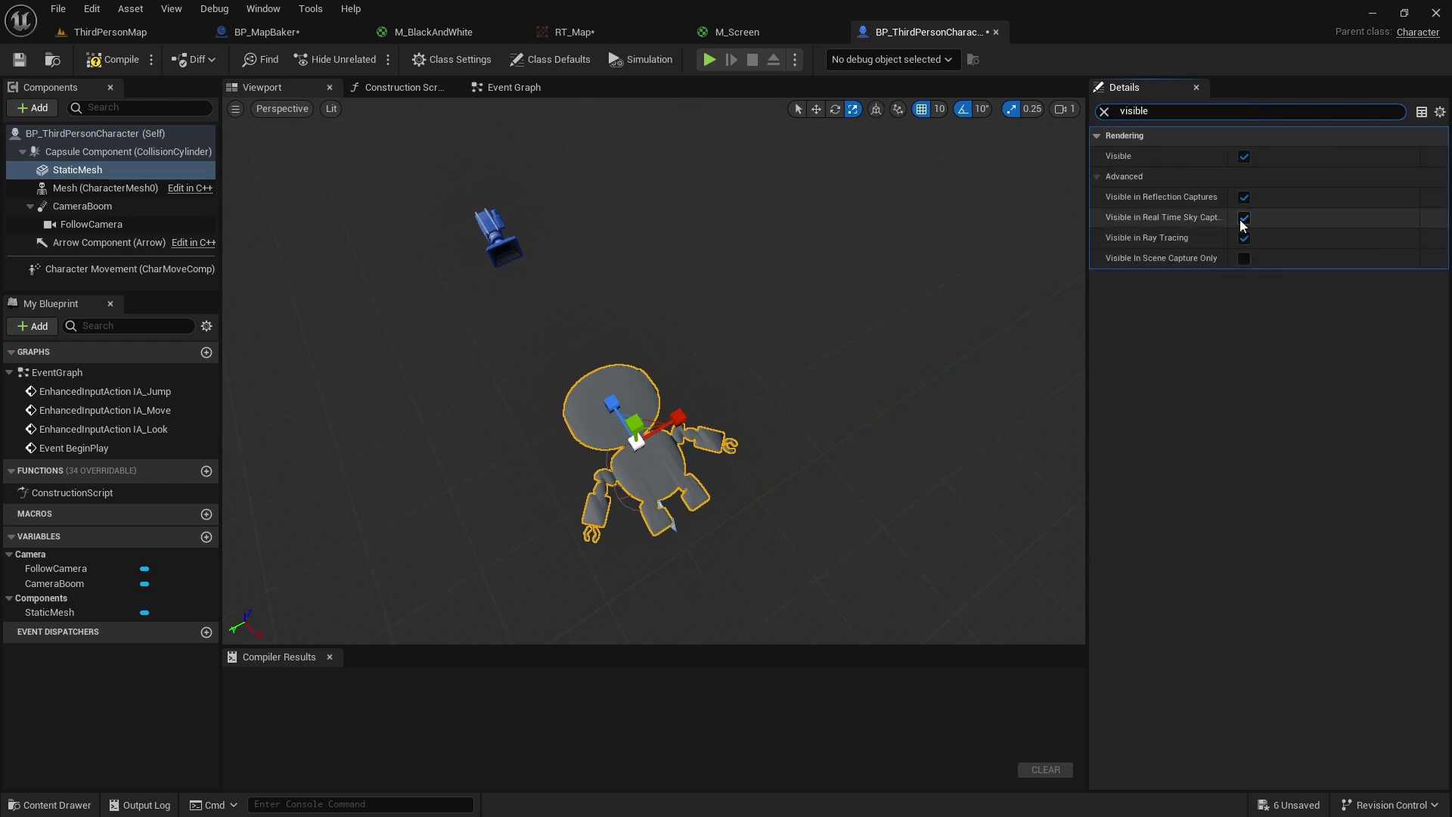
click(1244, 259)
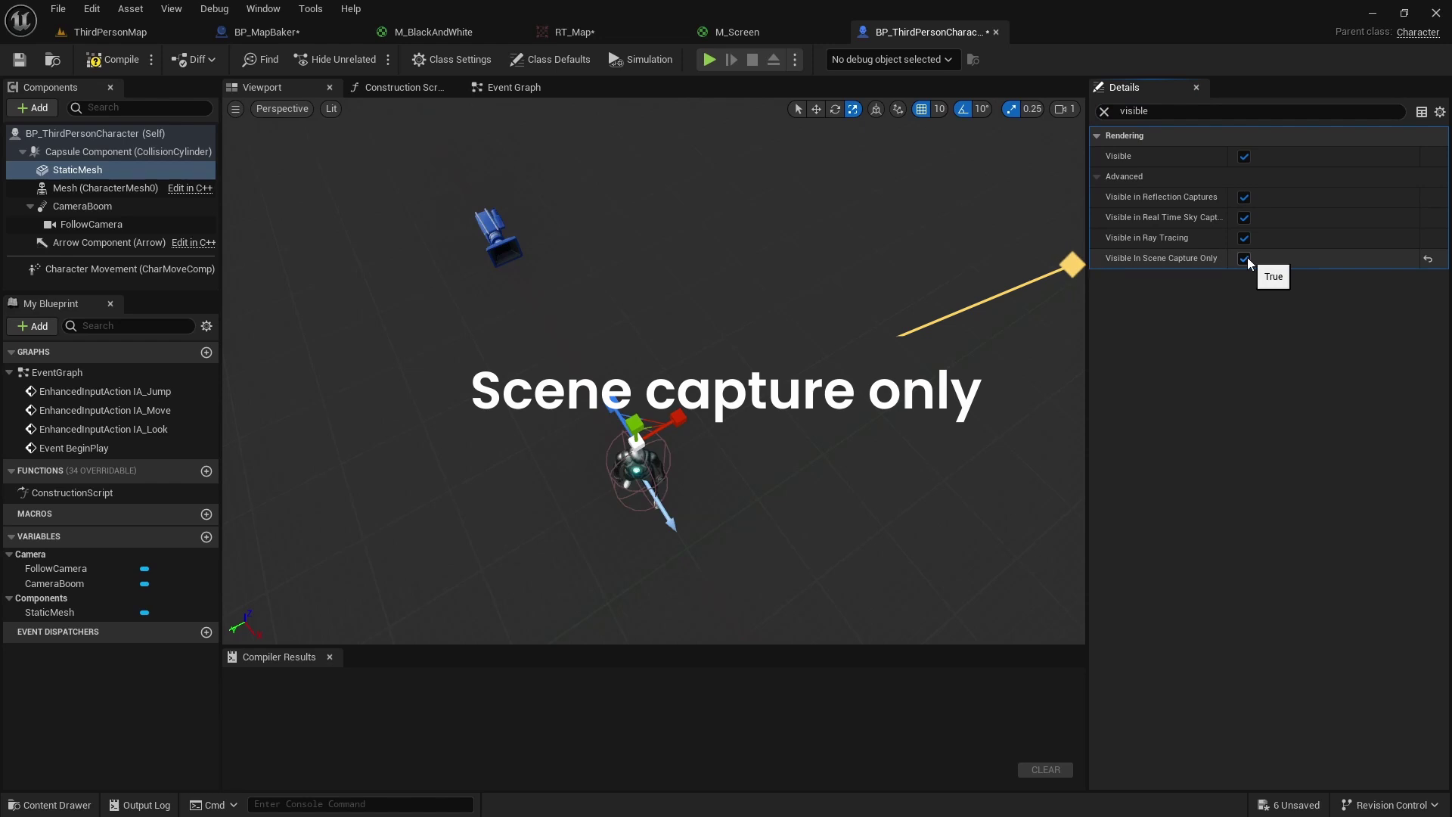
Compile and save BP_ThirdPersonCharacter, then bring up Project Settings.
click(114, 59)
click(19, 59)
click(92, 8)
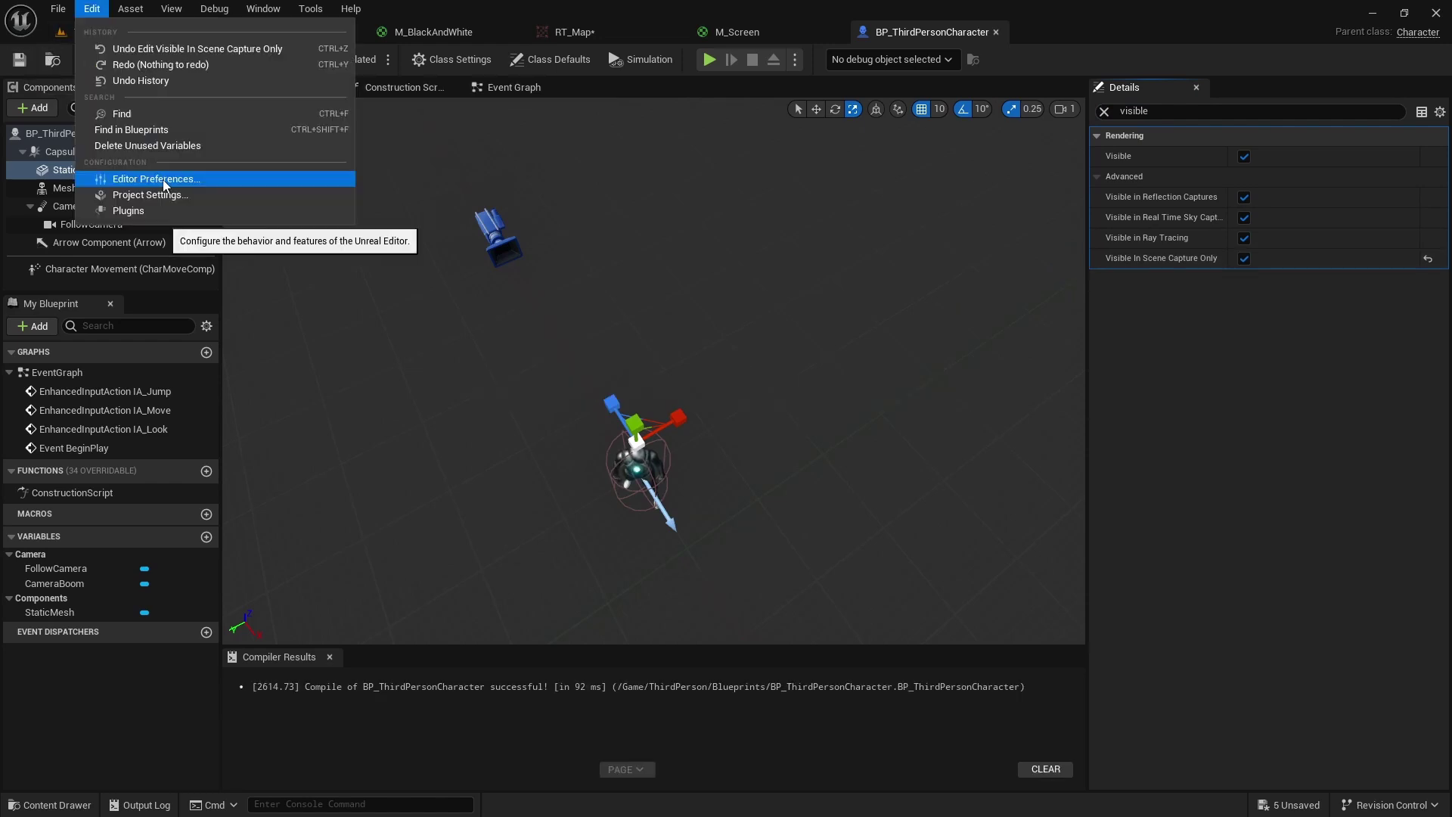
click(165, 194)
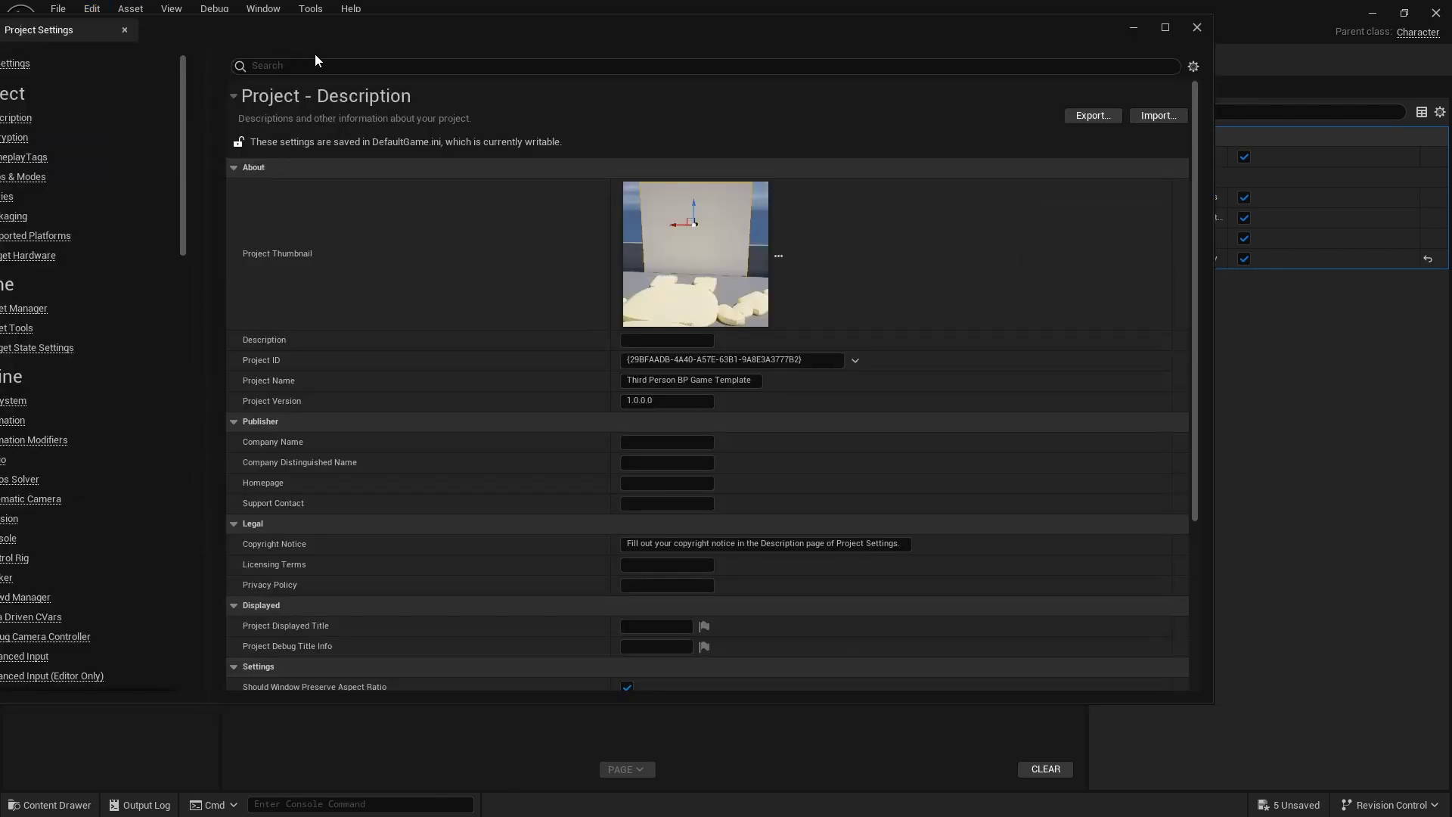
Set Custom Depth-Stencil Pass to Enabled with Stencil and close the settings window.
drag(479, 32, 618, 48)
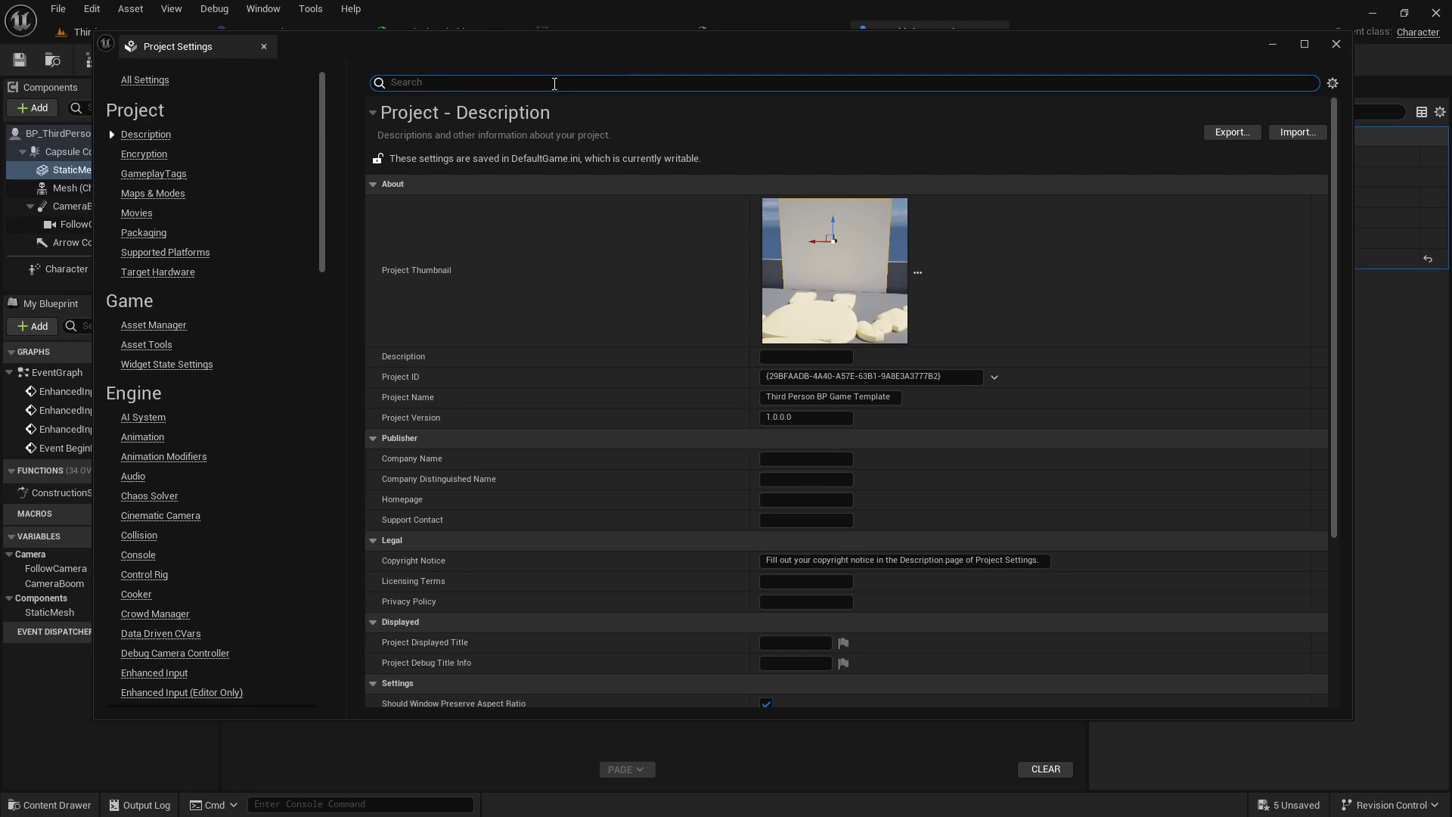
text(ste)
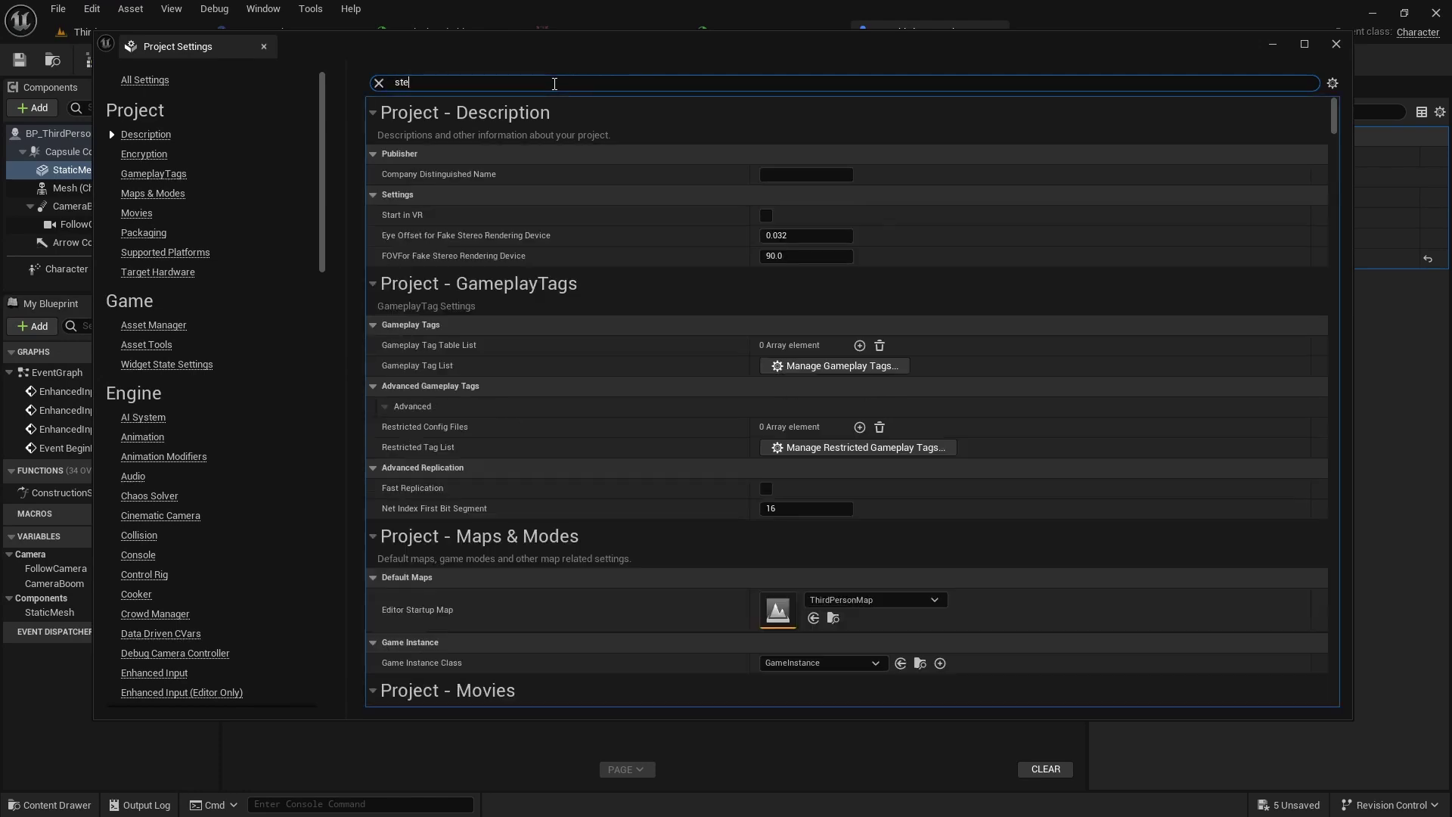
text(ncil)
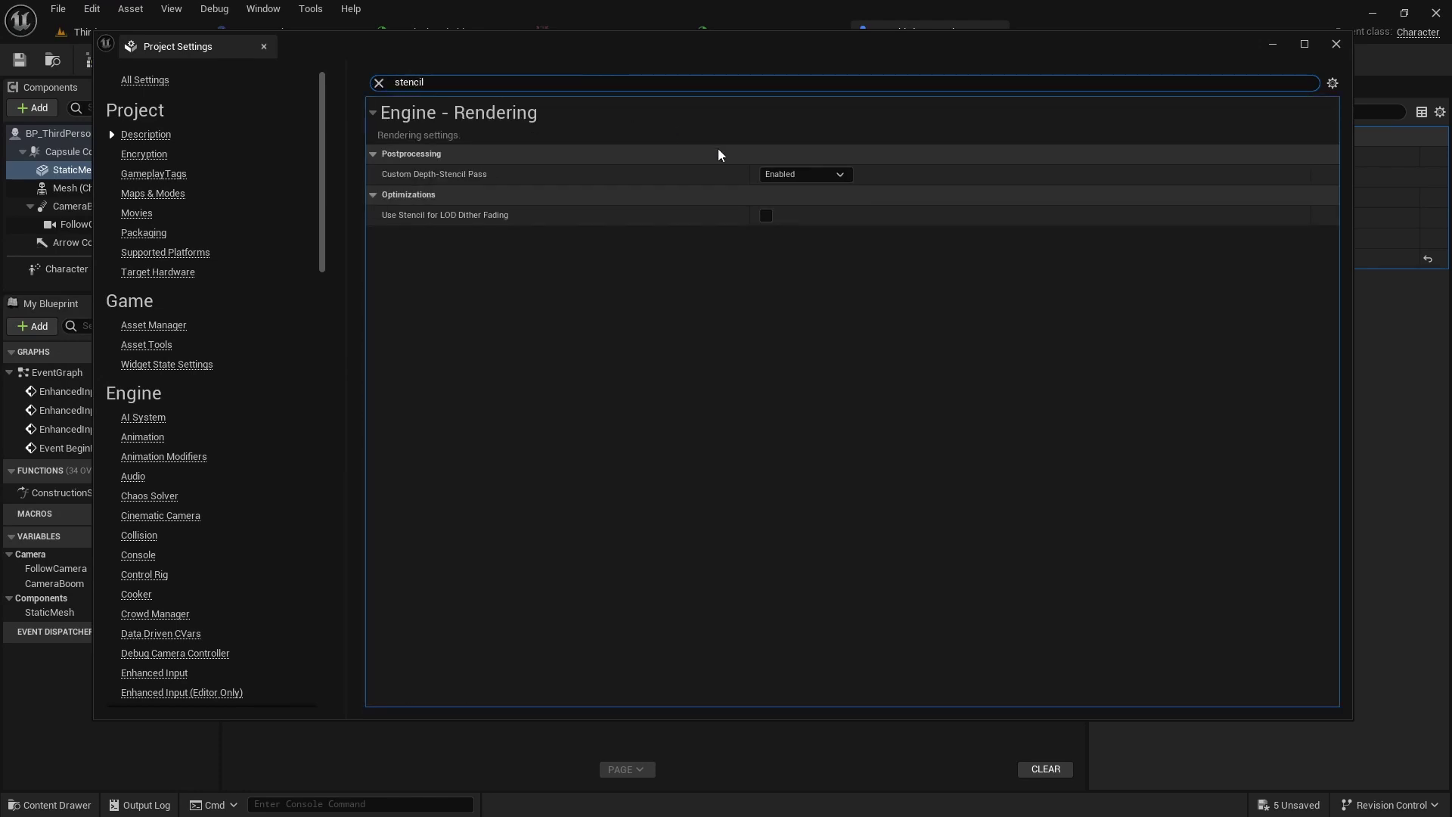
click(838, 175)
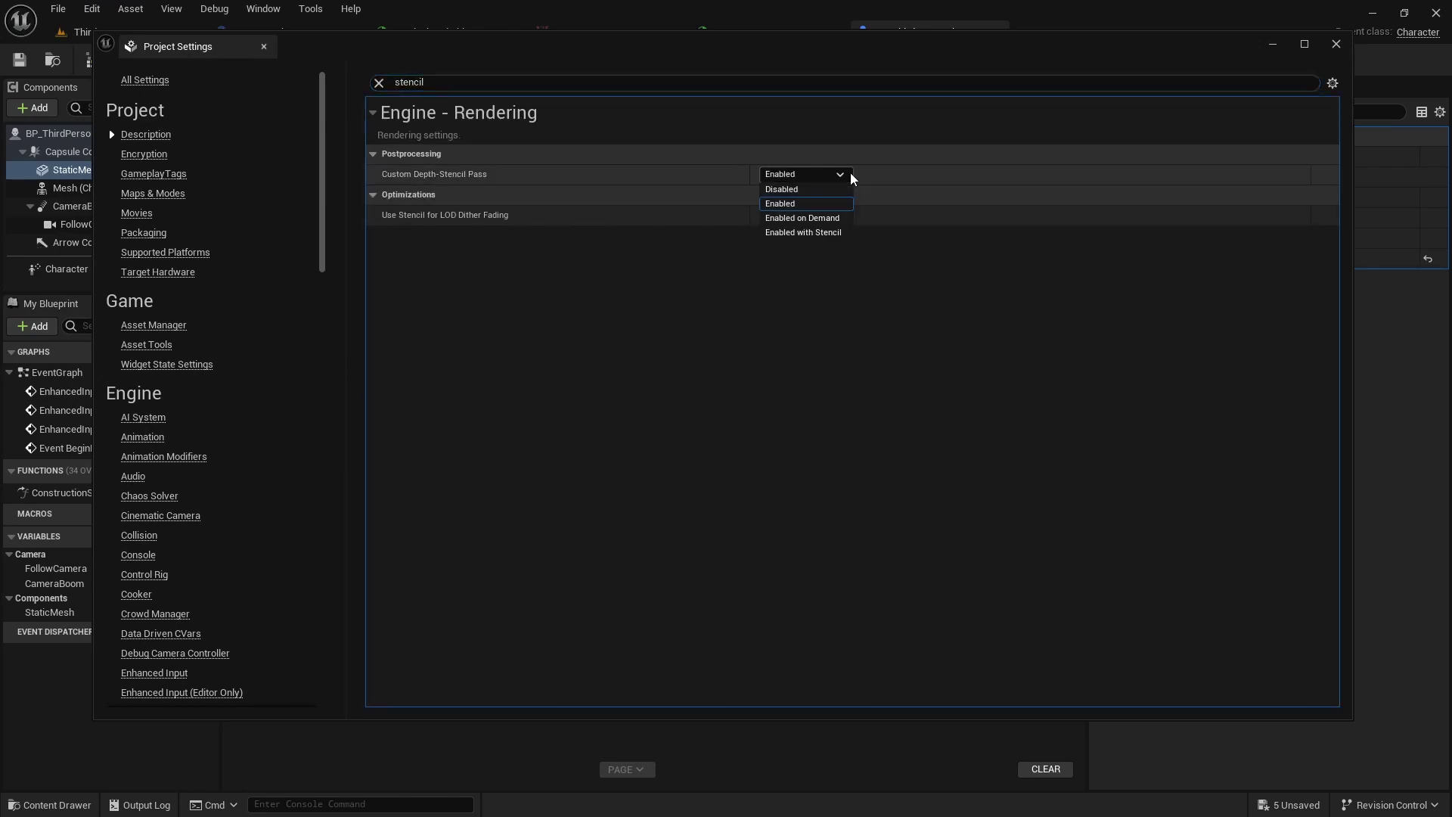
click(833, 236)
click(835, 253)
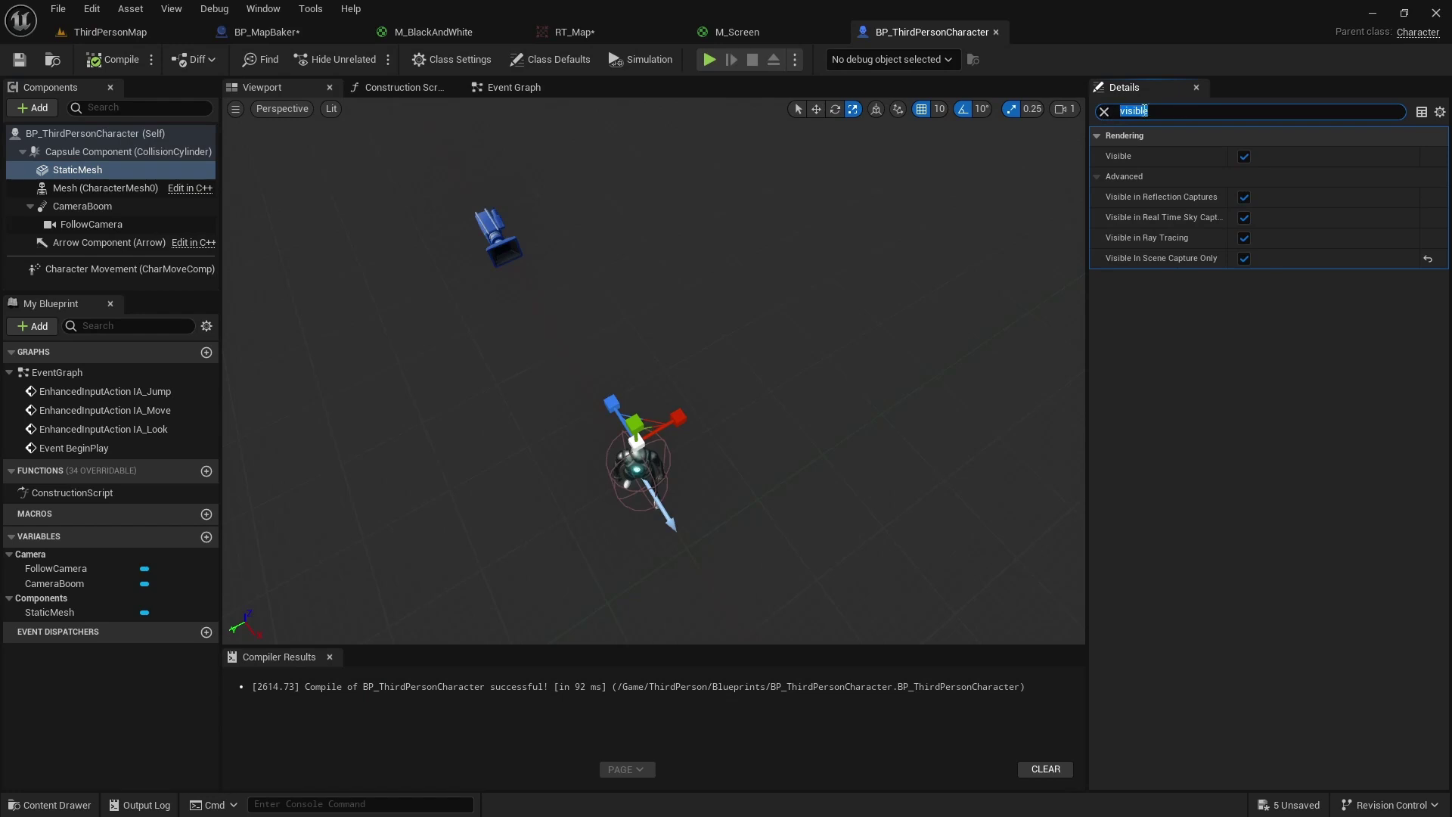
Turn on Render CustomDepth Pass for the StaticMesh with CustomDepth Stencil Value 1.
click(1104, 111)
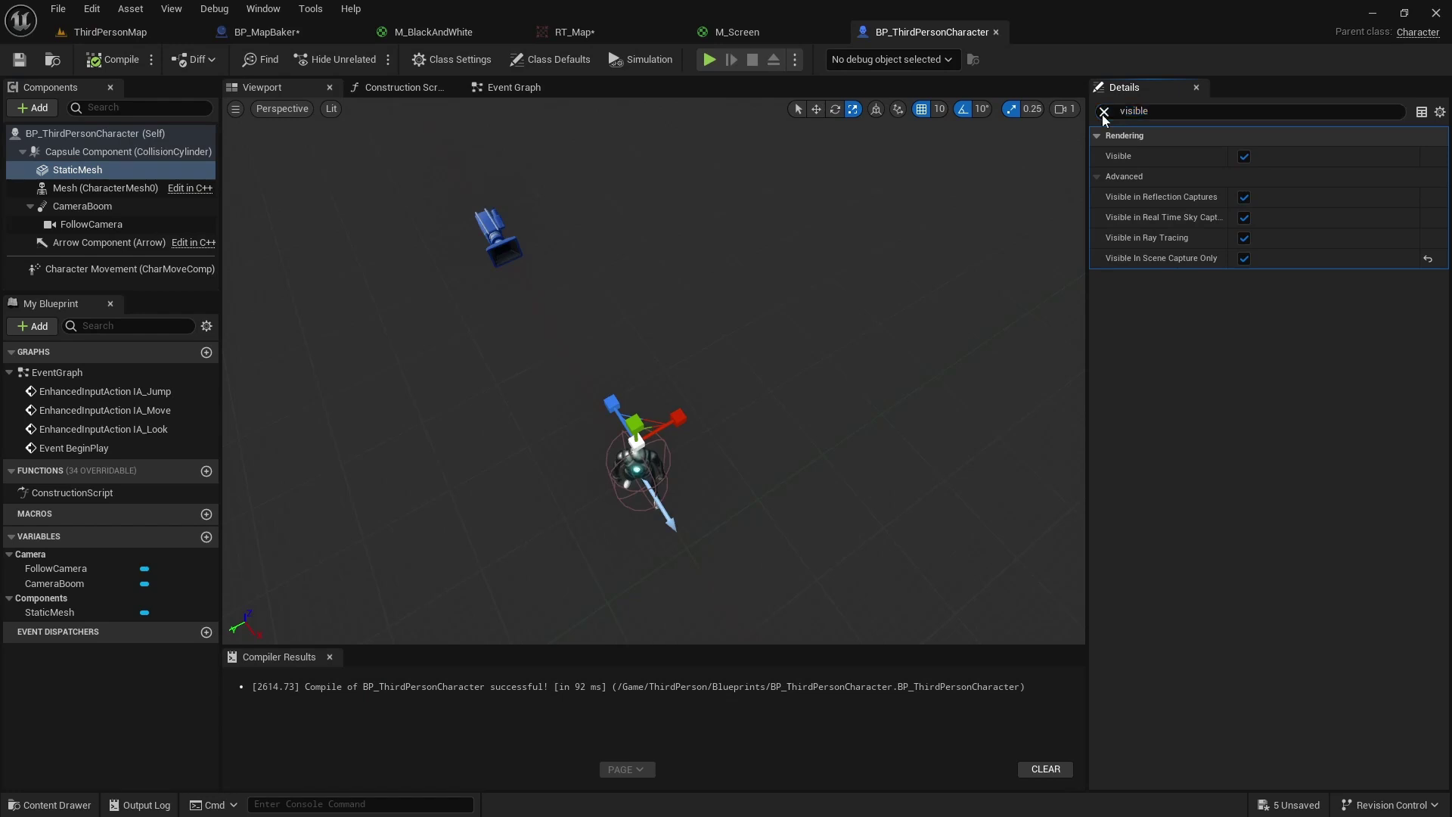
text(ren)
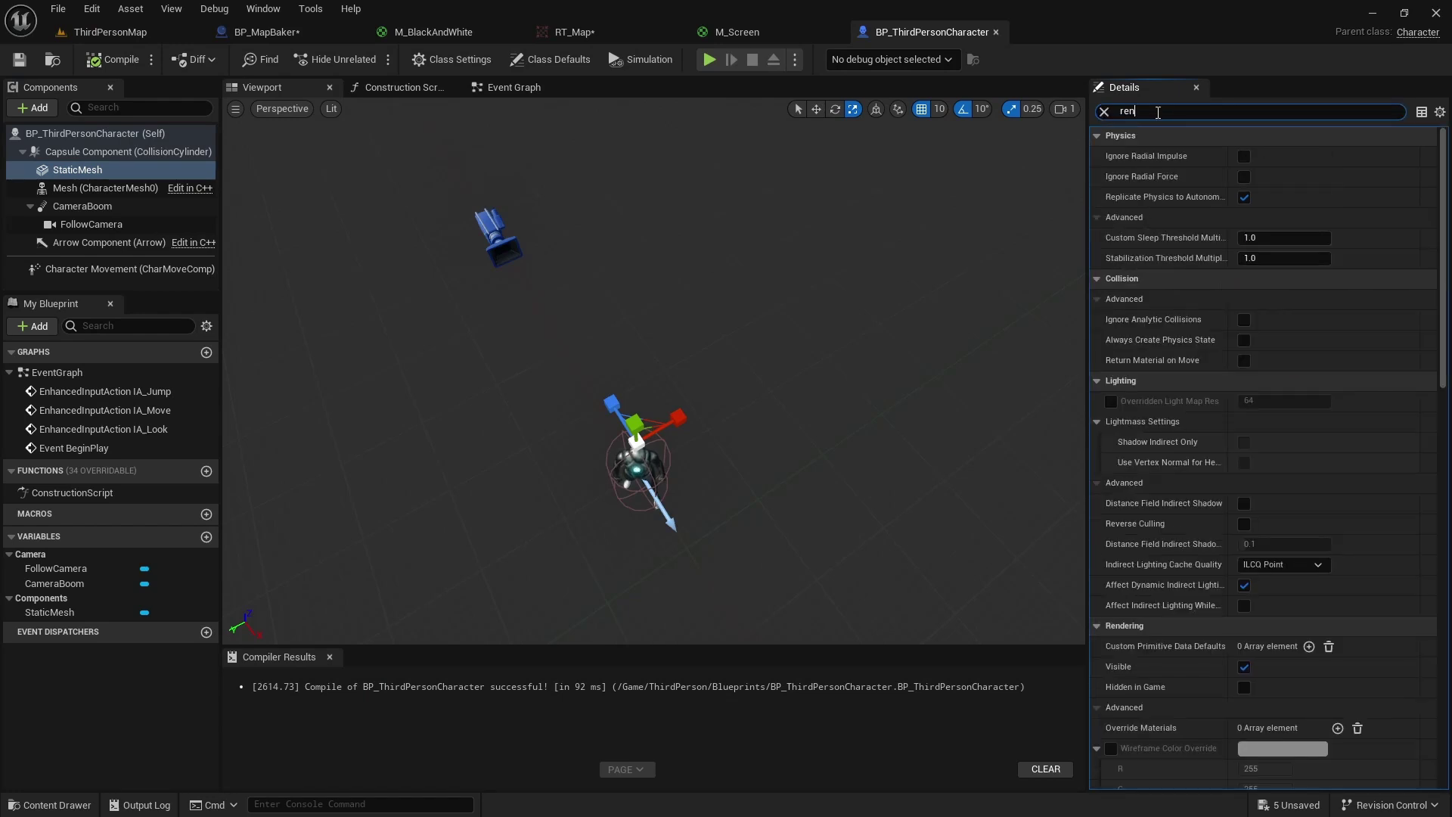
text(dering)
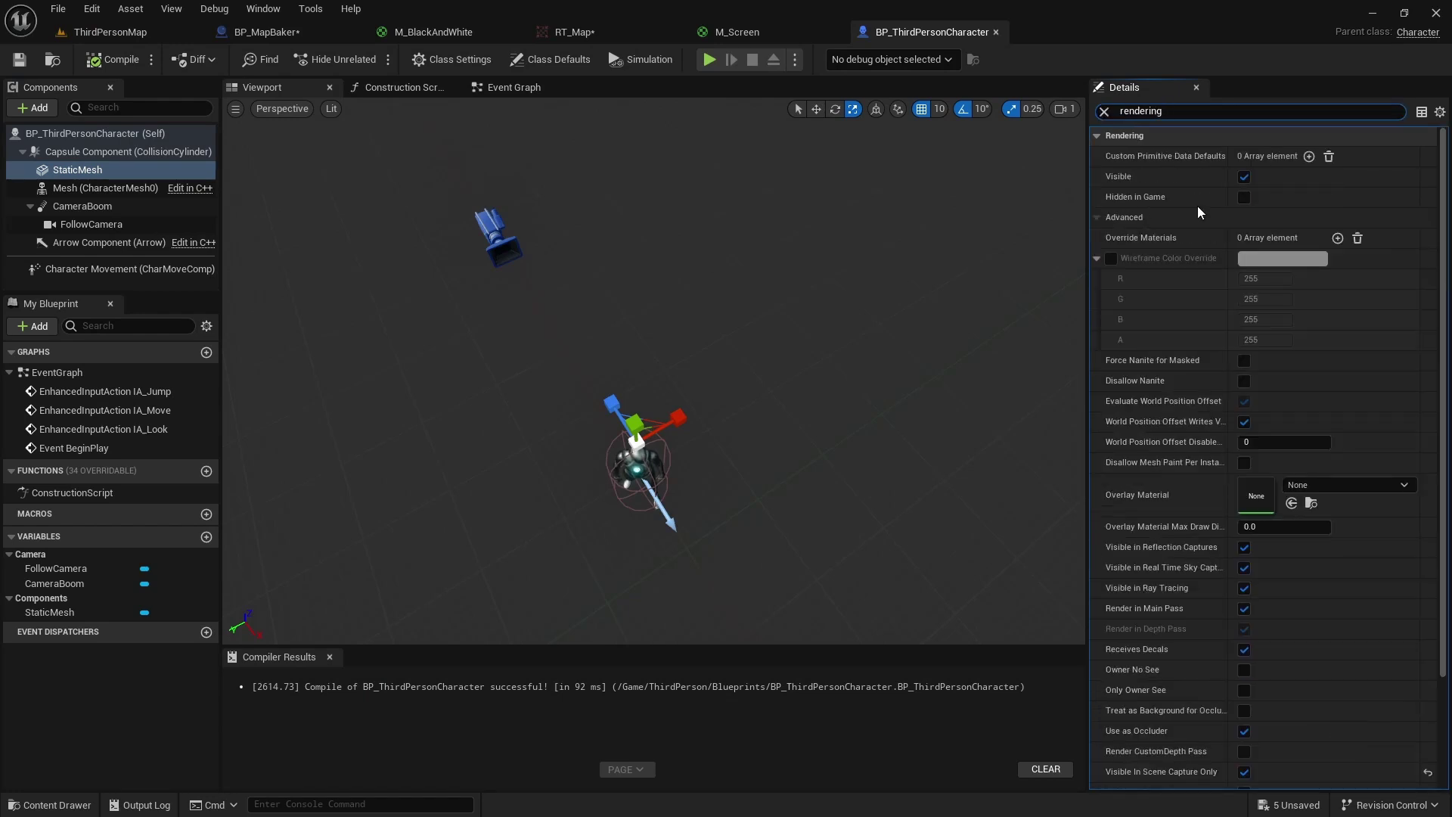
scroll(1270, 488, down, 3)
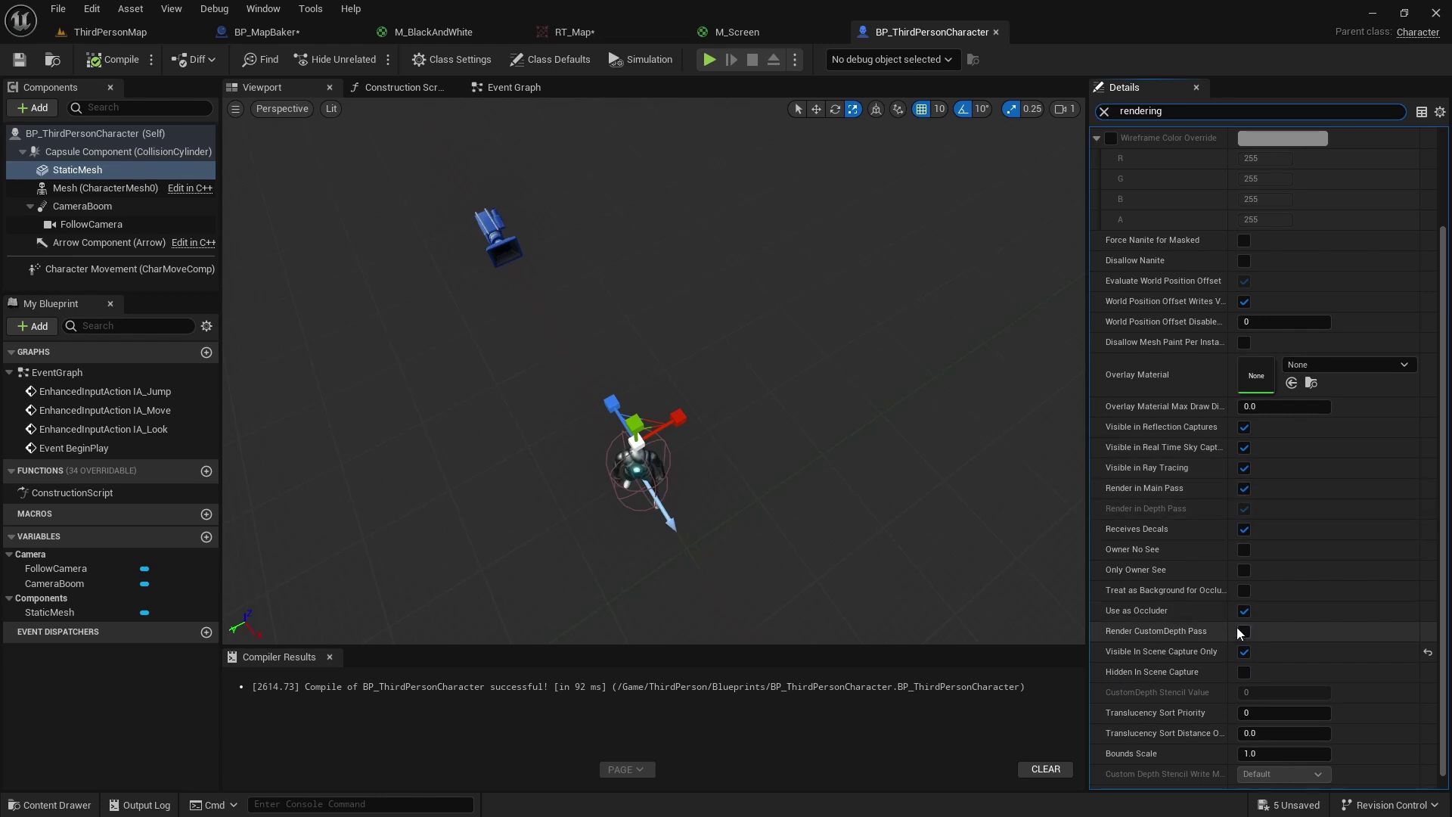
click(1242, 631)
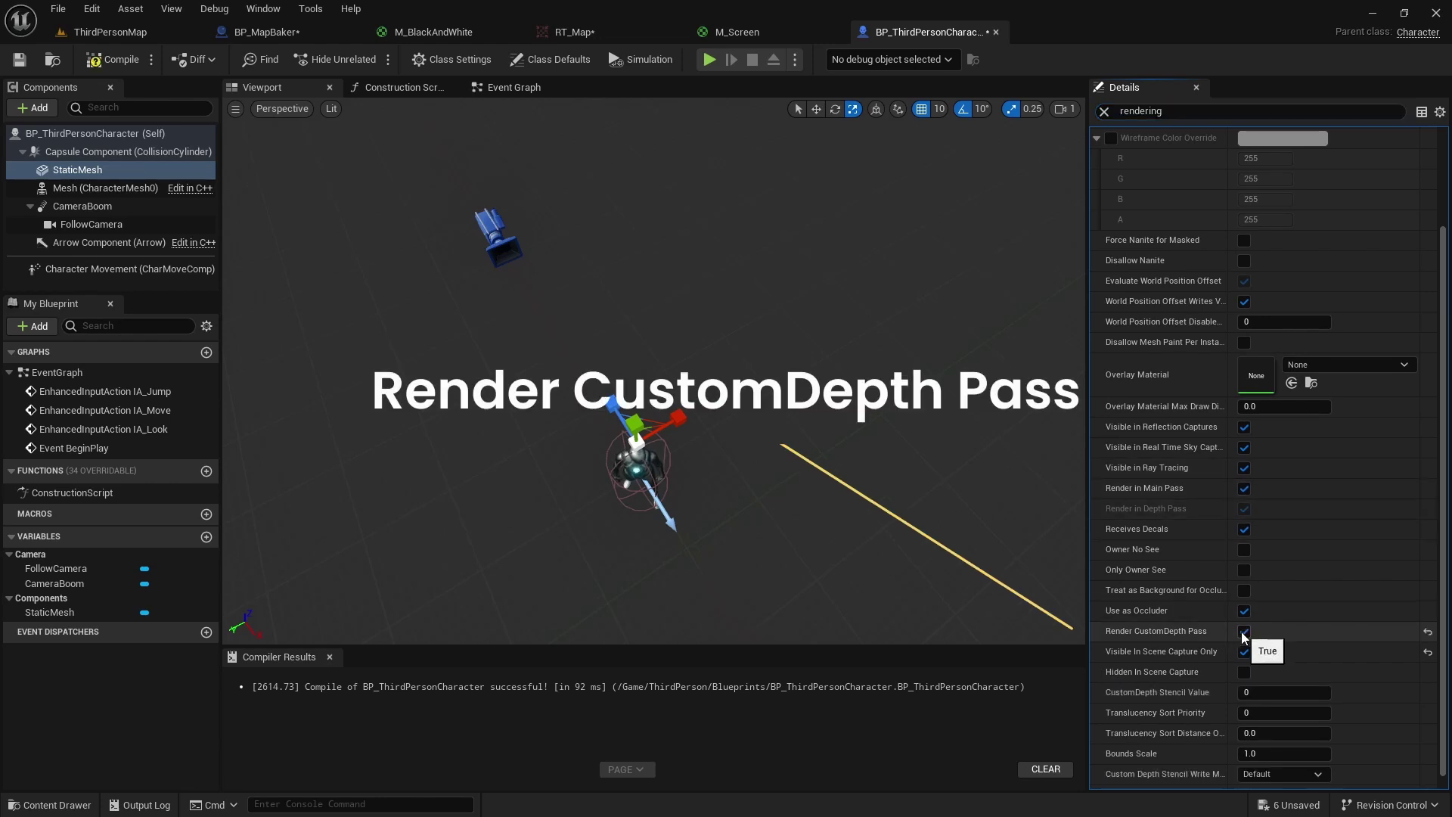
click(1281, 692)
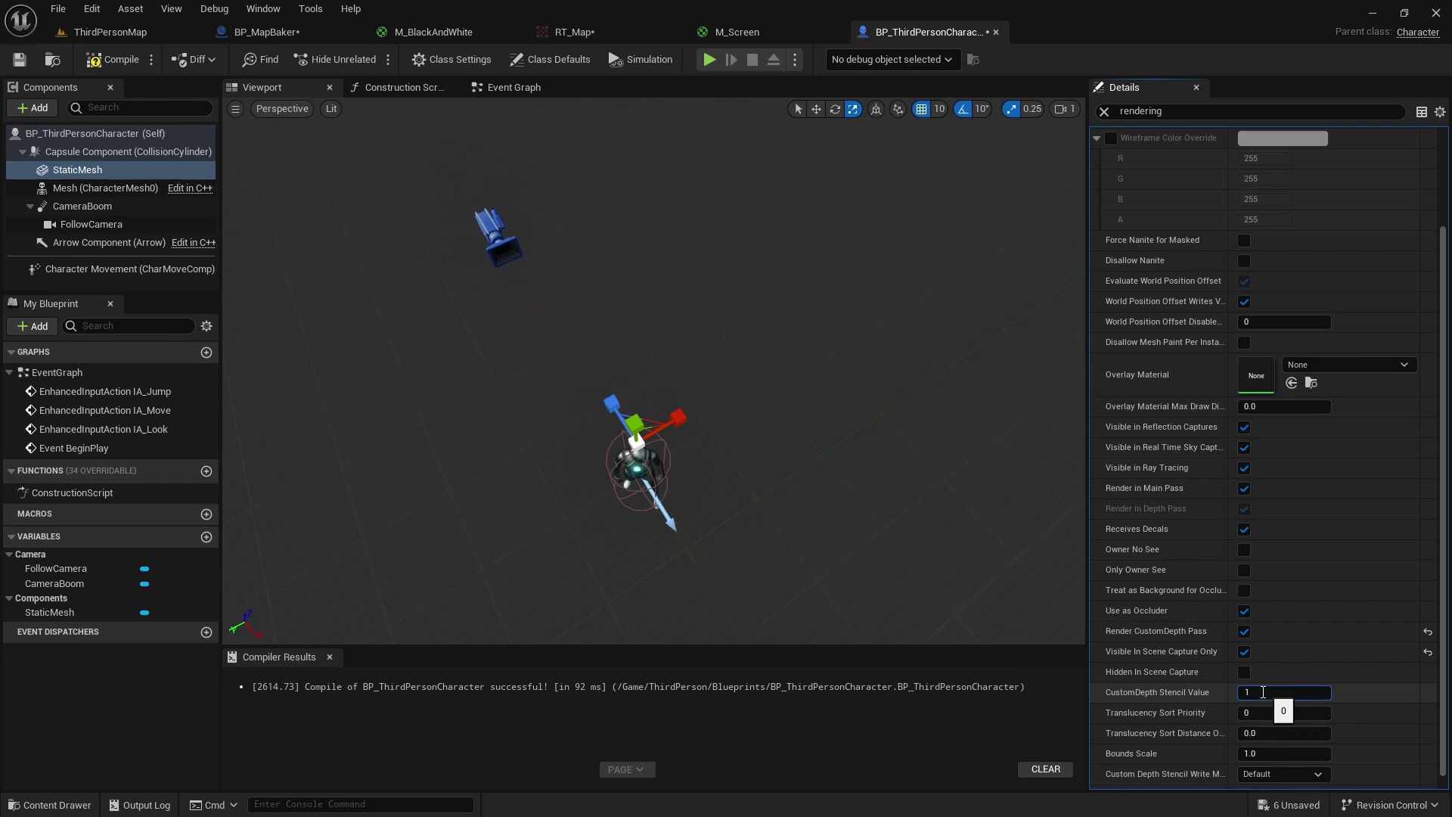
key(Return)
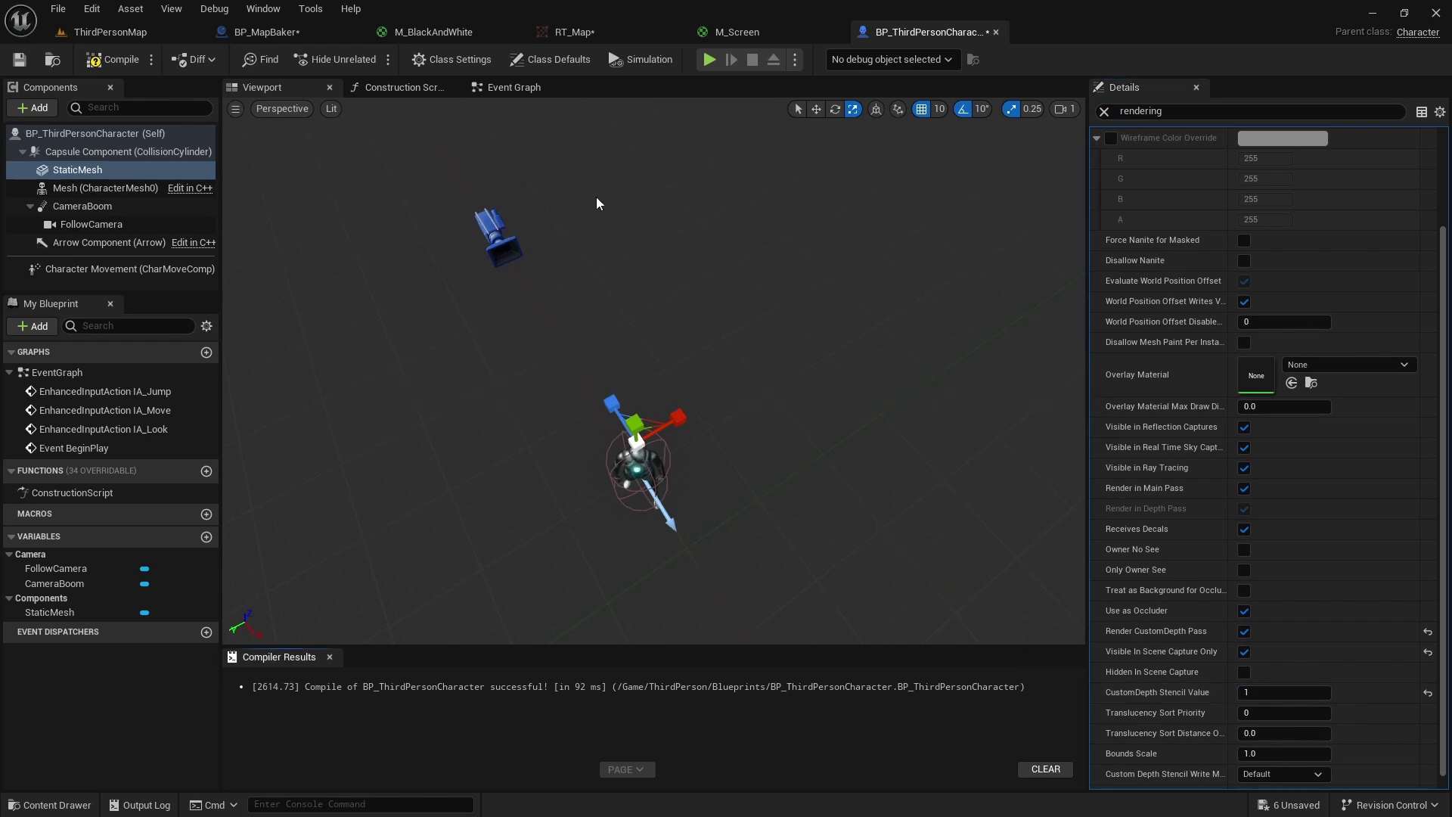
click(149, 30)
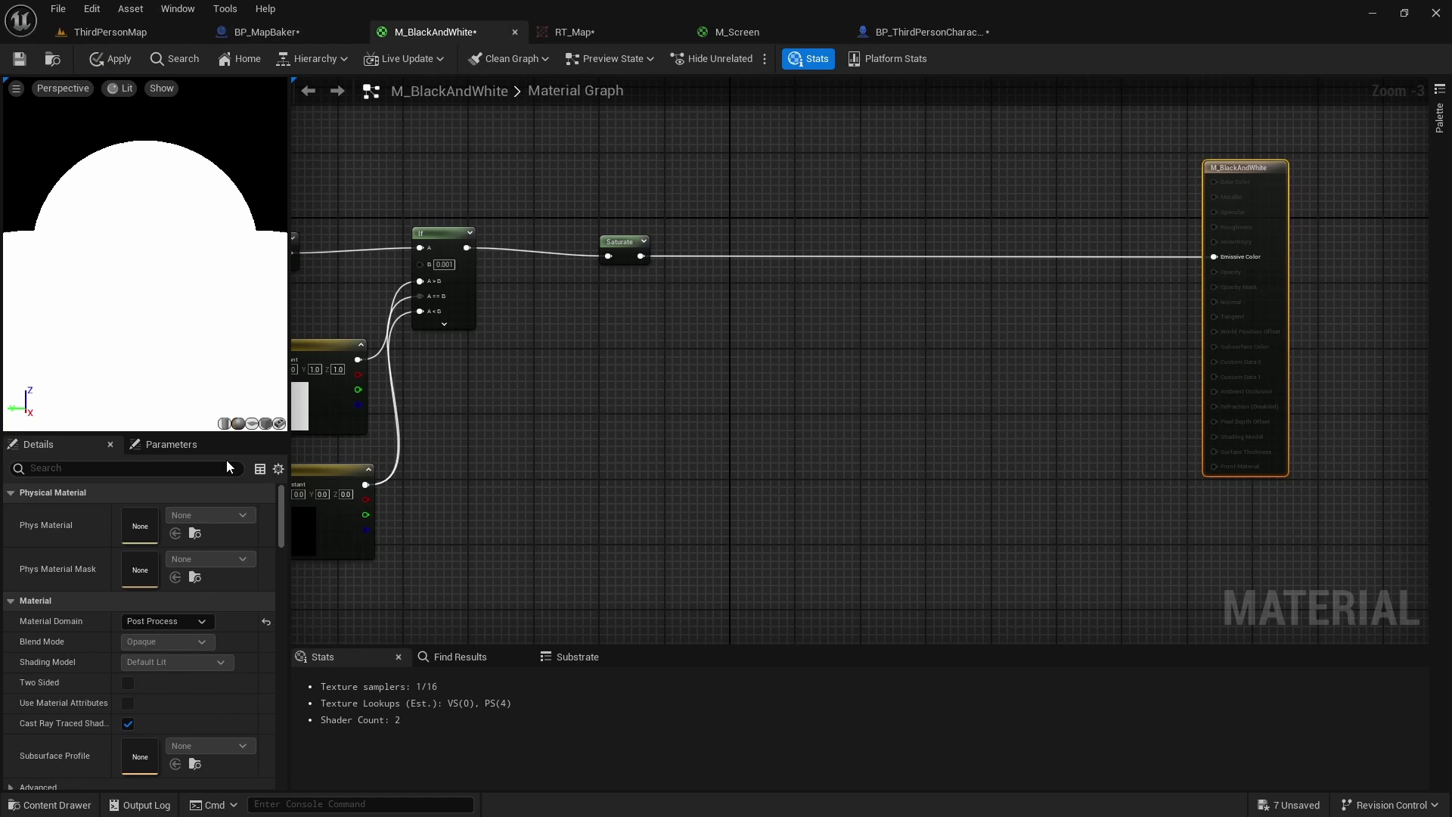
Add a SceneTexture node reading the CustomStencil buffer.
right_click(604, 491)
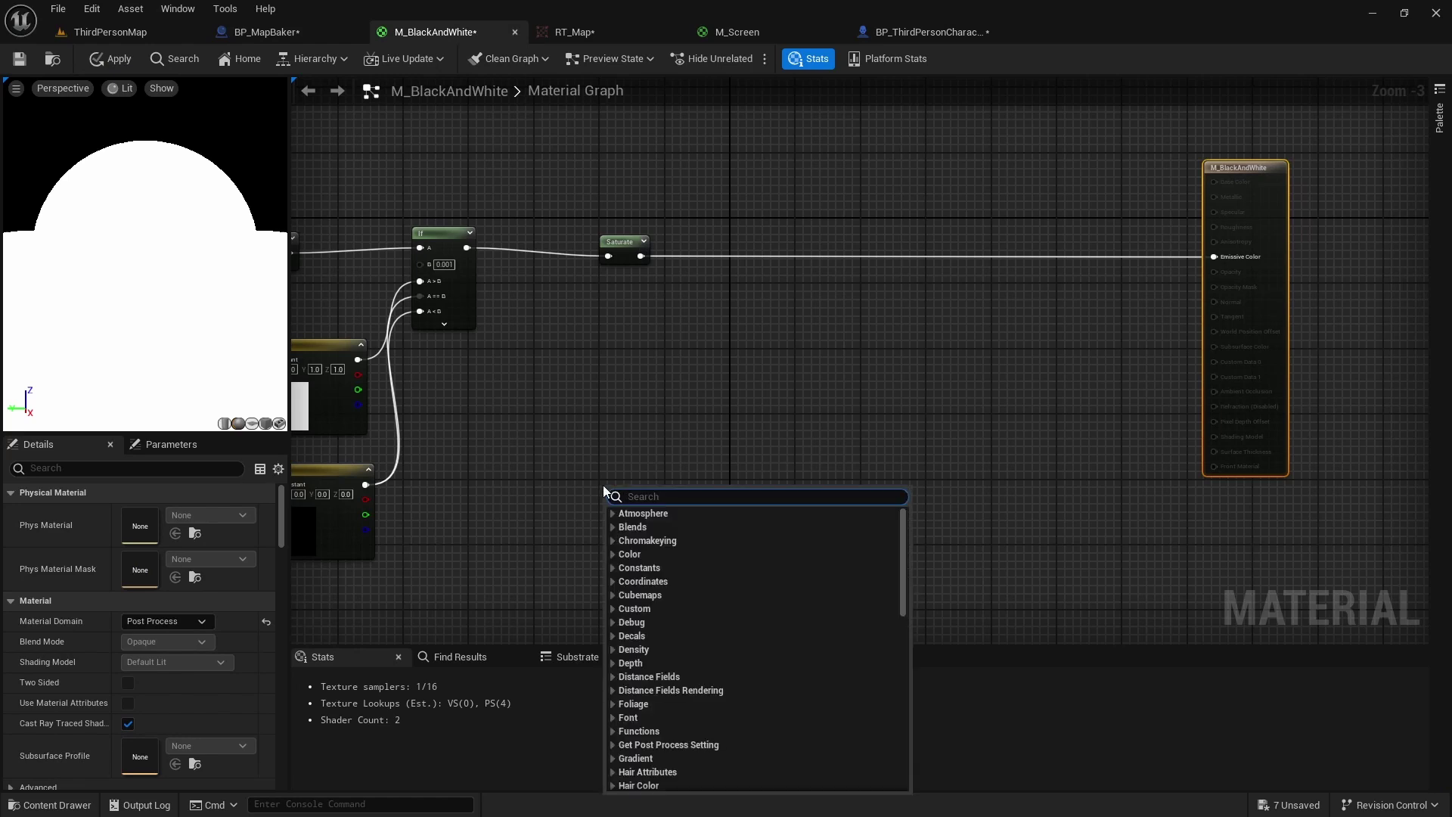
text(scene text)
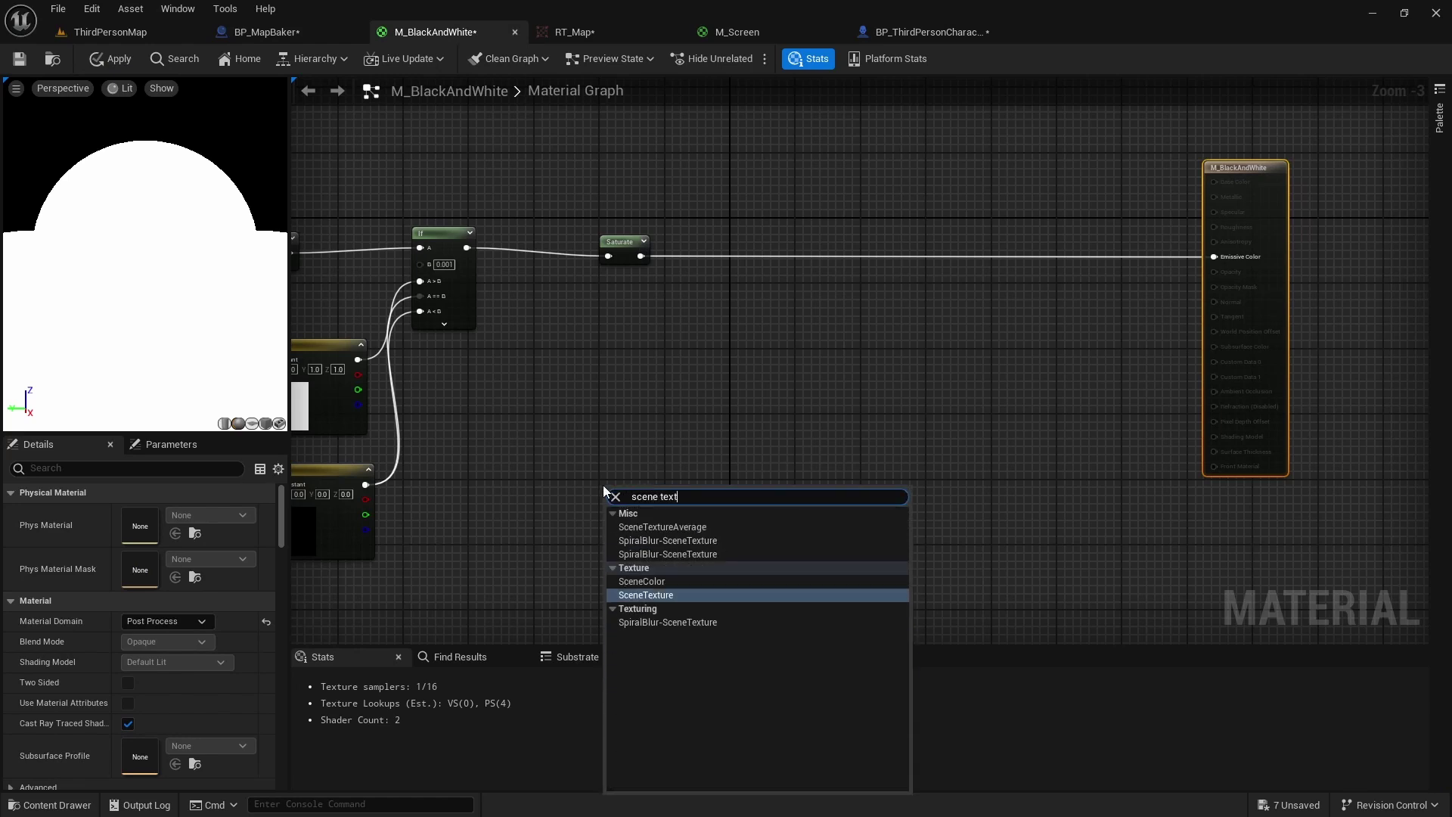
key(Return)
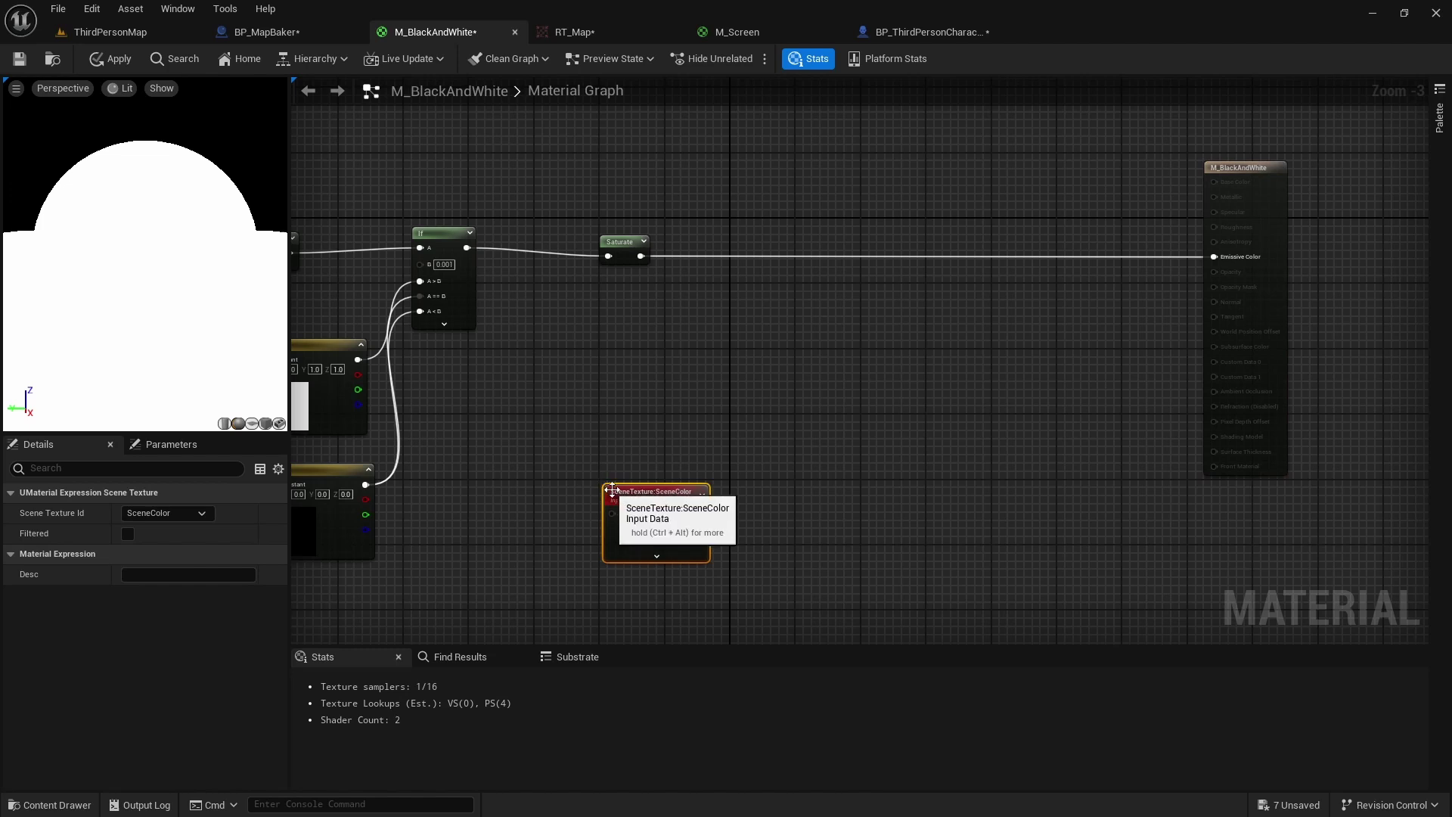
click(192, 513)
scroll(201, 449, down, 3)
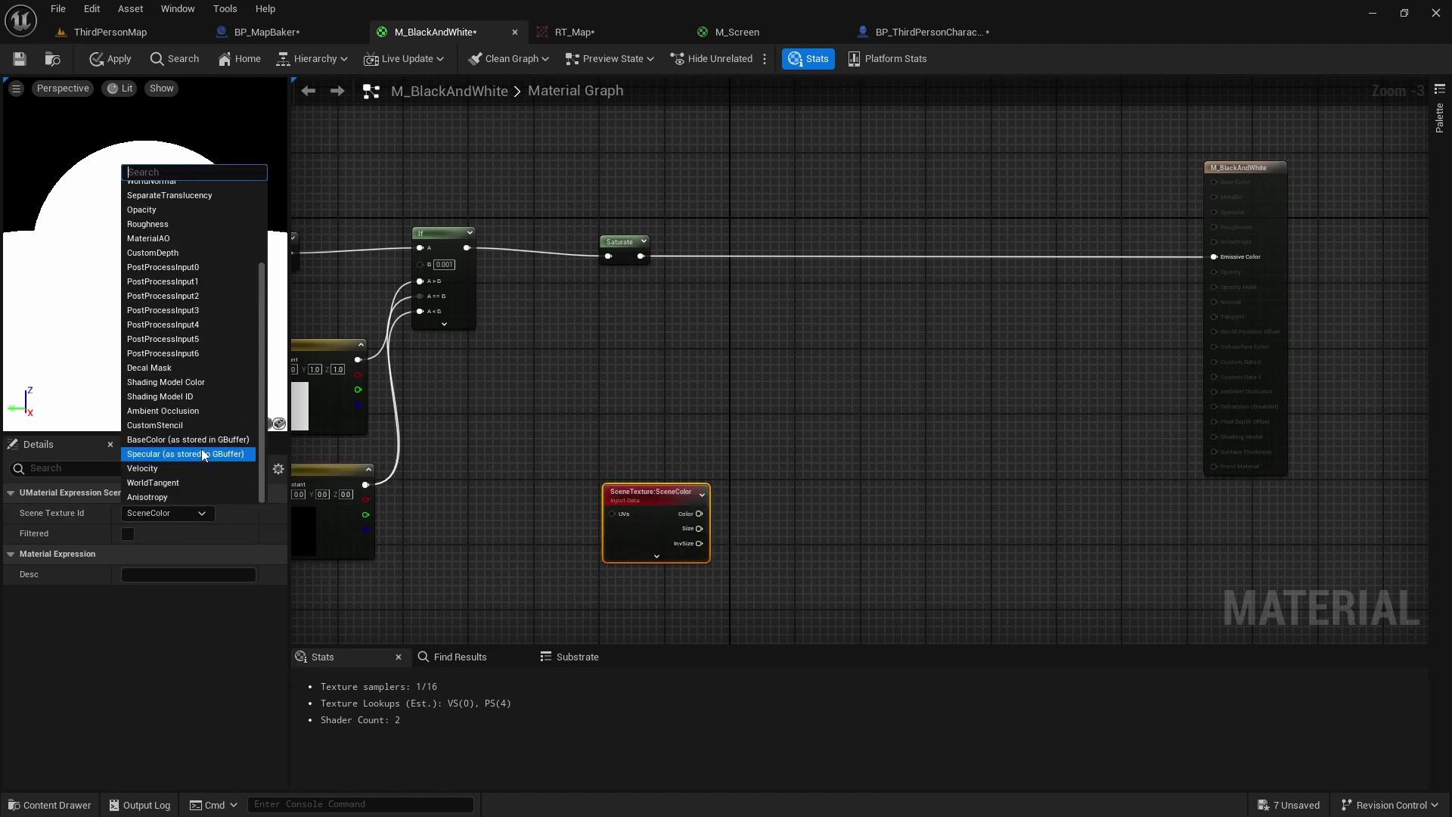
click(195, 428)
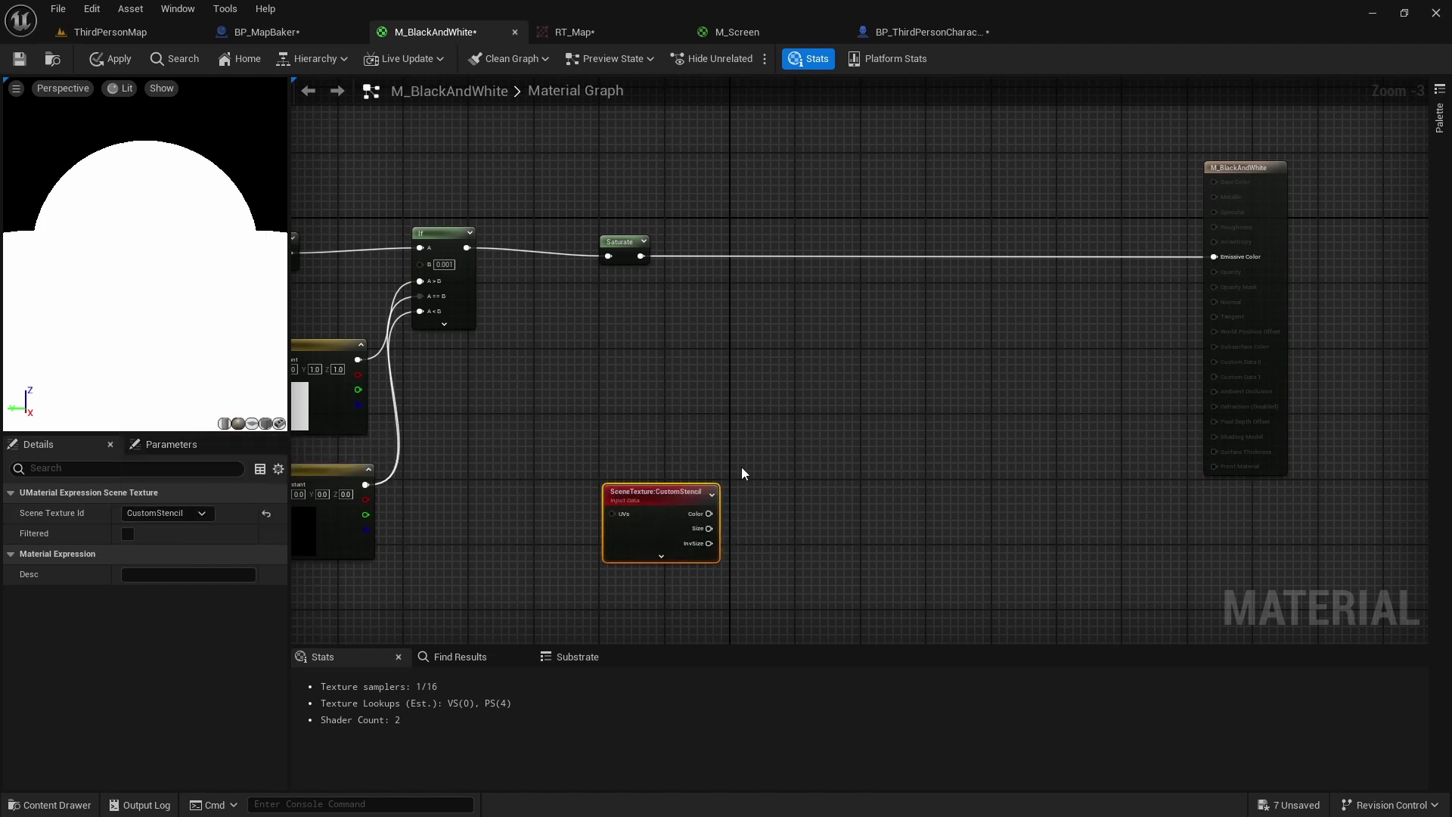
Chain a red-only ComponentMask and a OneMinus node off the stencil Color output.
drag(710, 513, 787, 507)
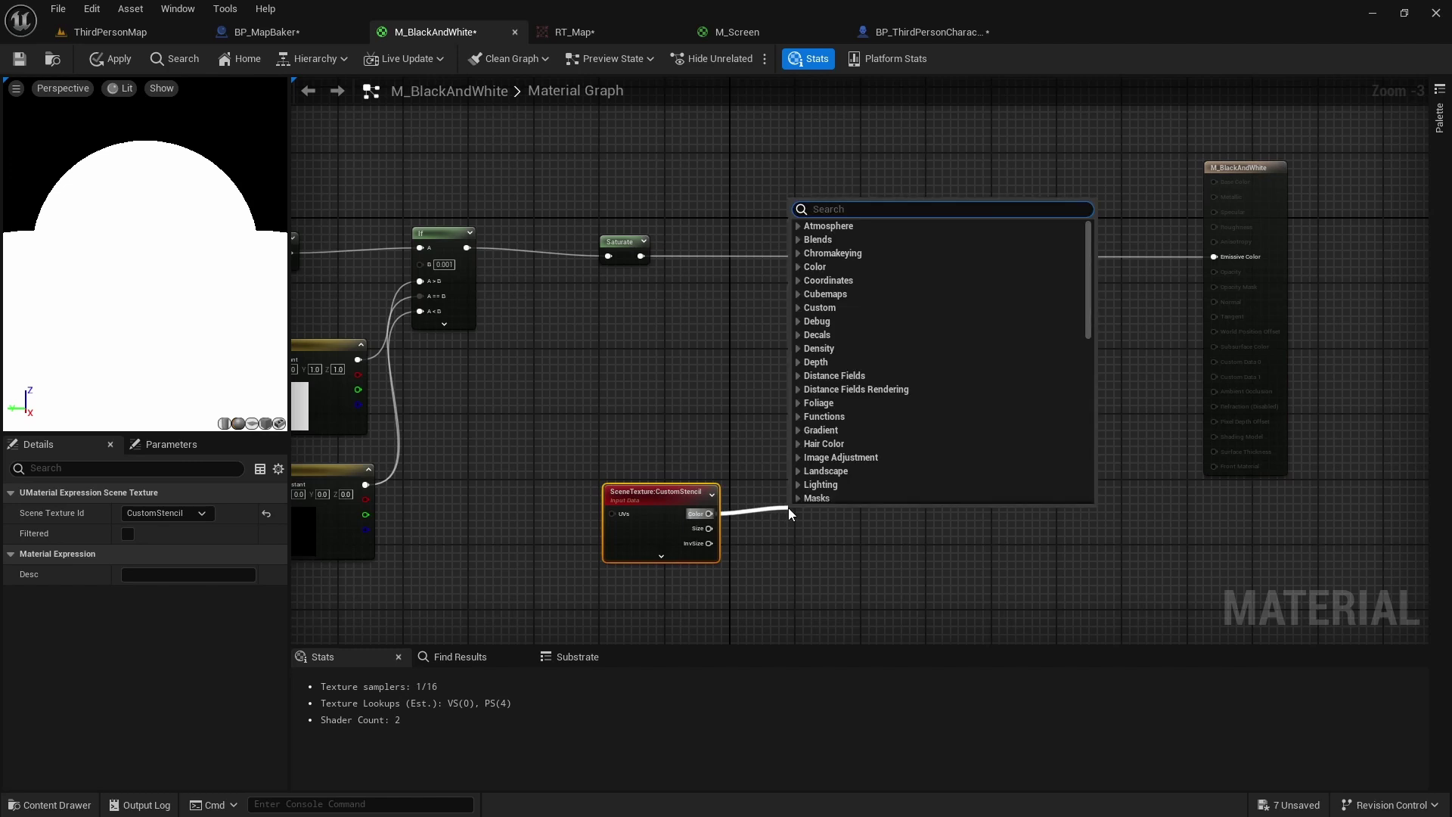
text(mask)
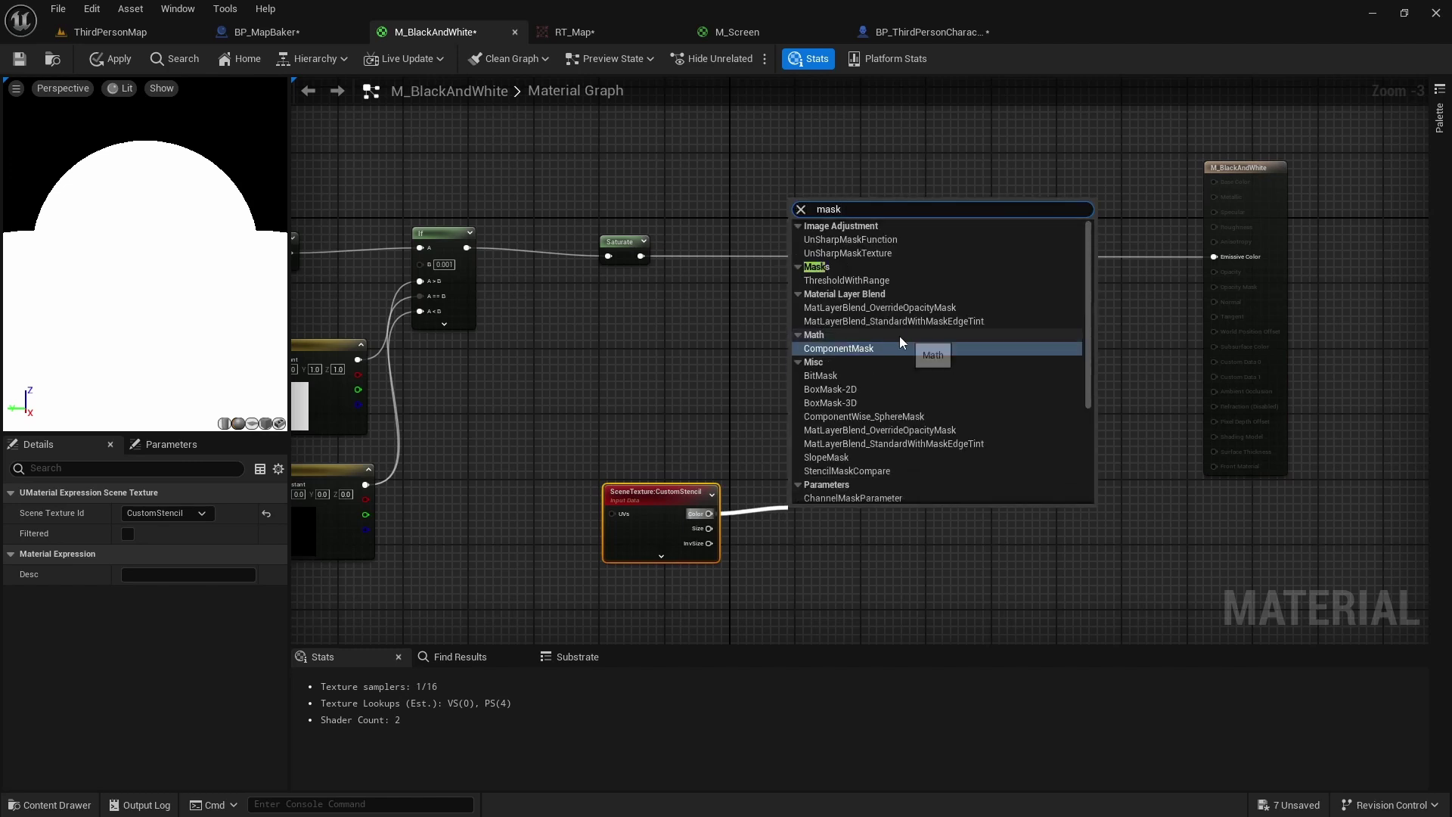
click(886, 345)
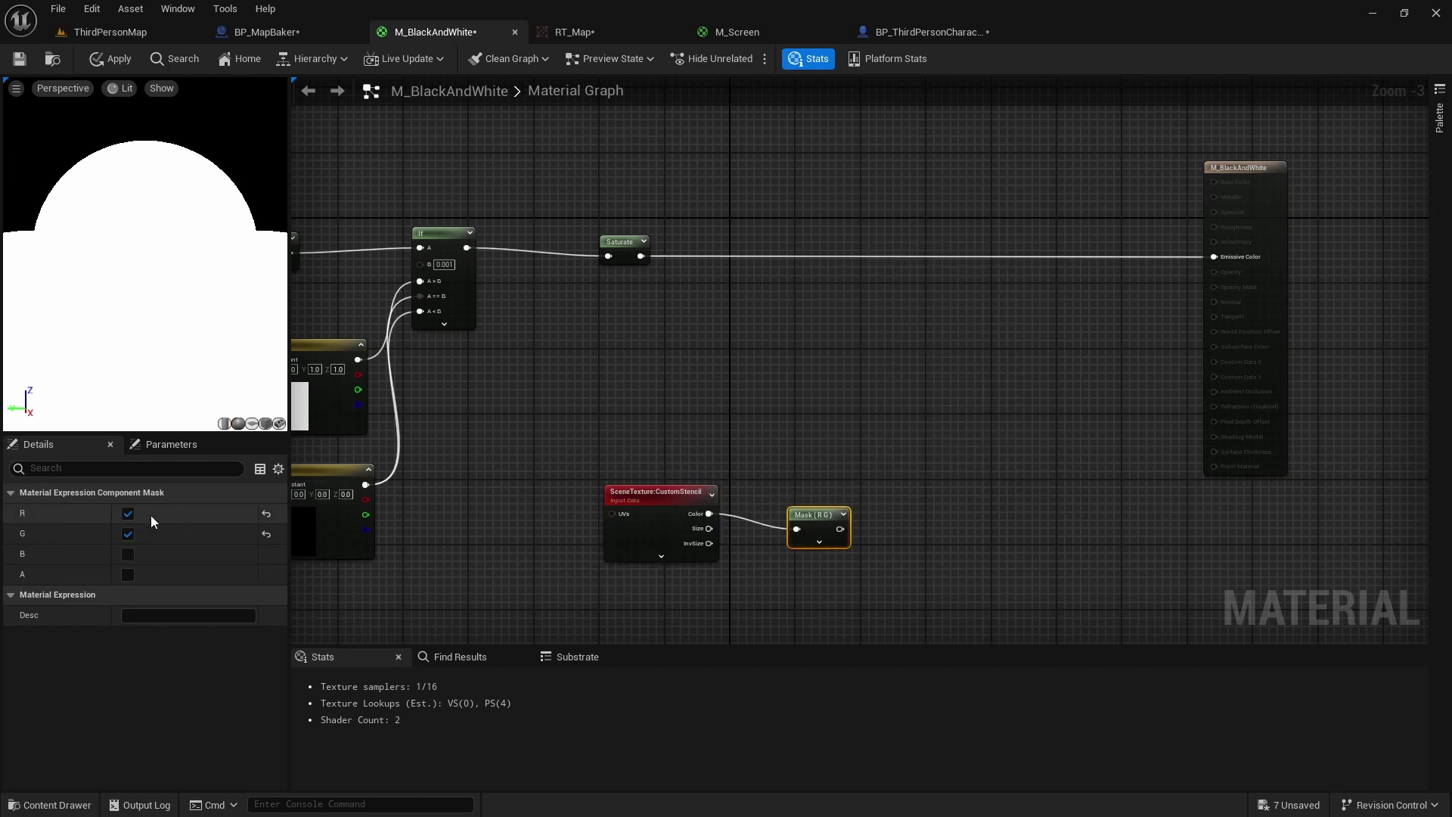
click(128, 534)
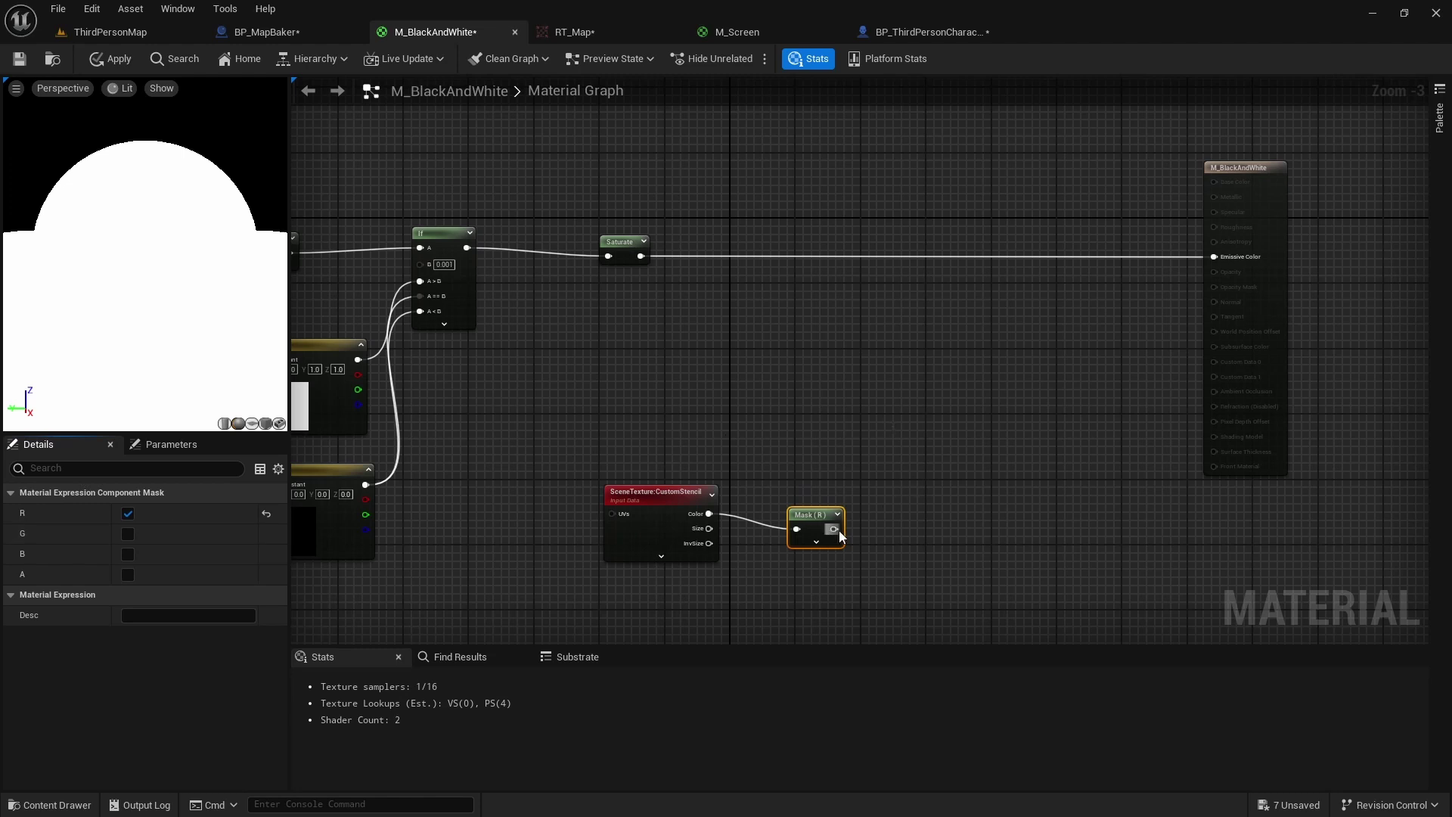
drag(839, 535, 919, 505)
text(one min)
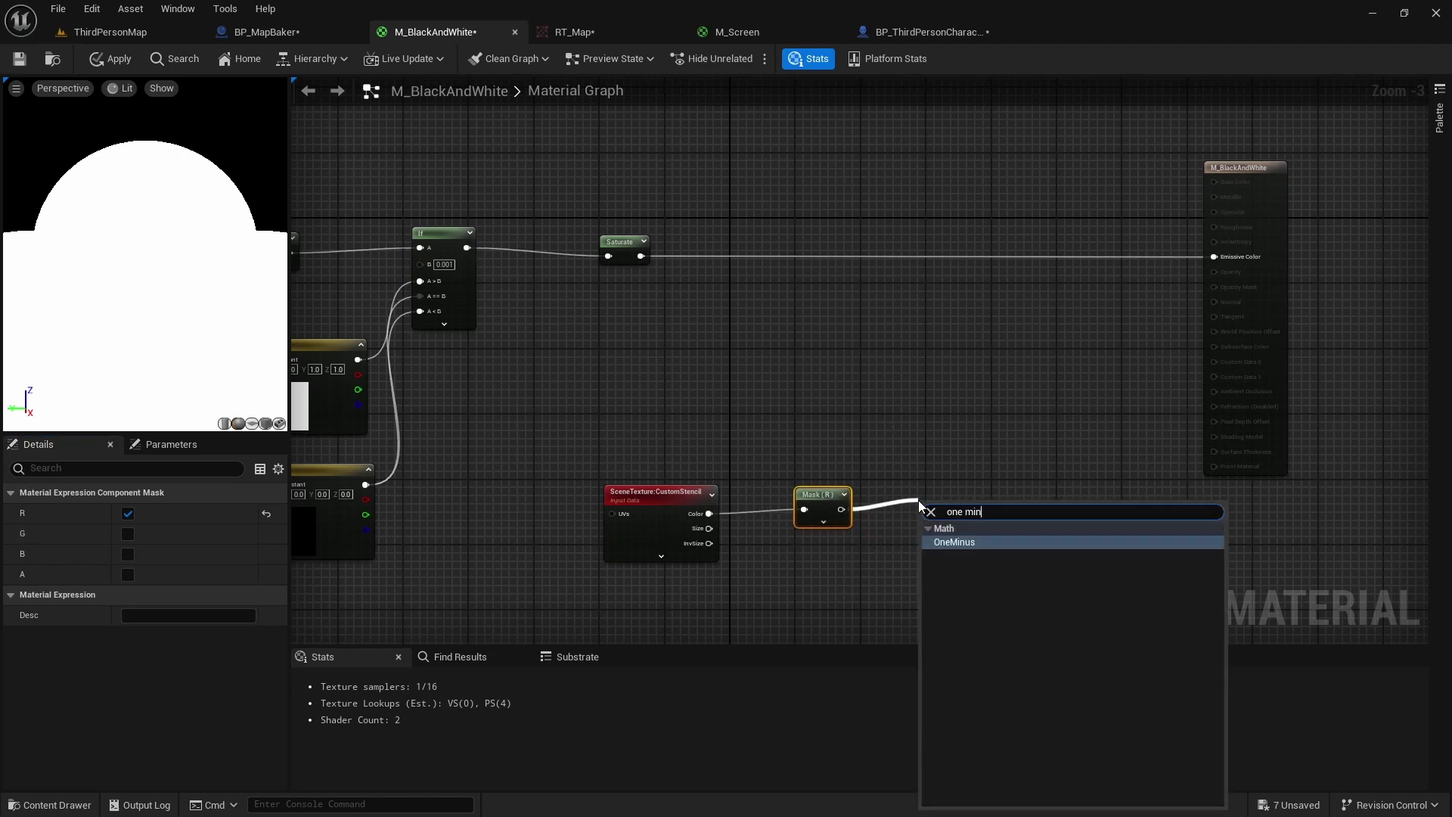
click(964, 541)
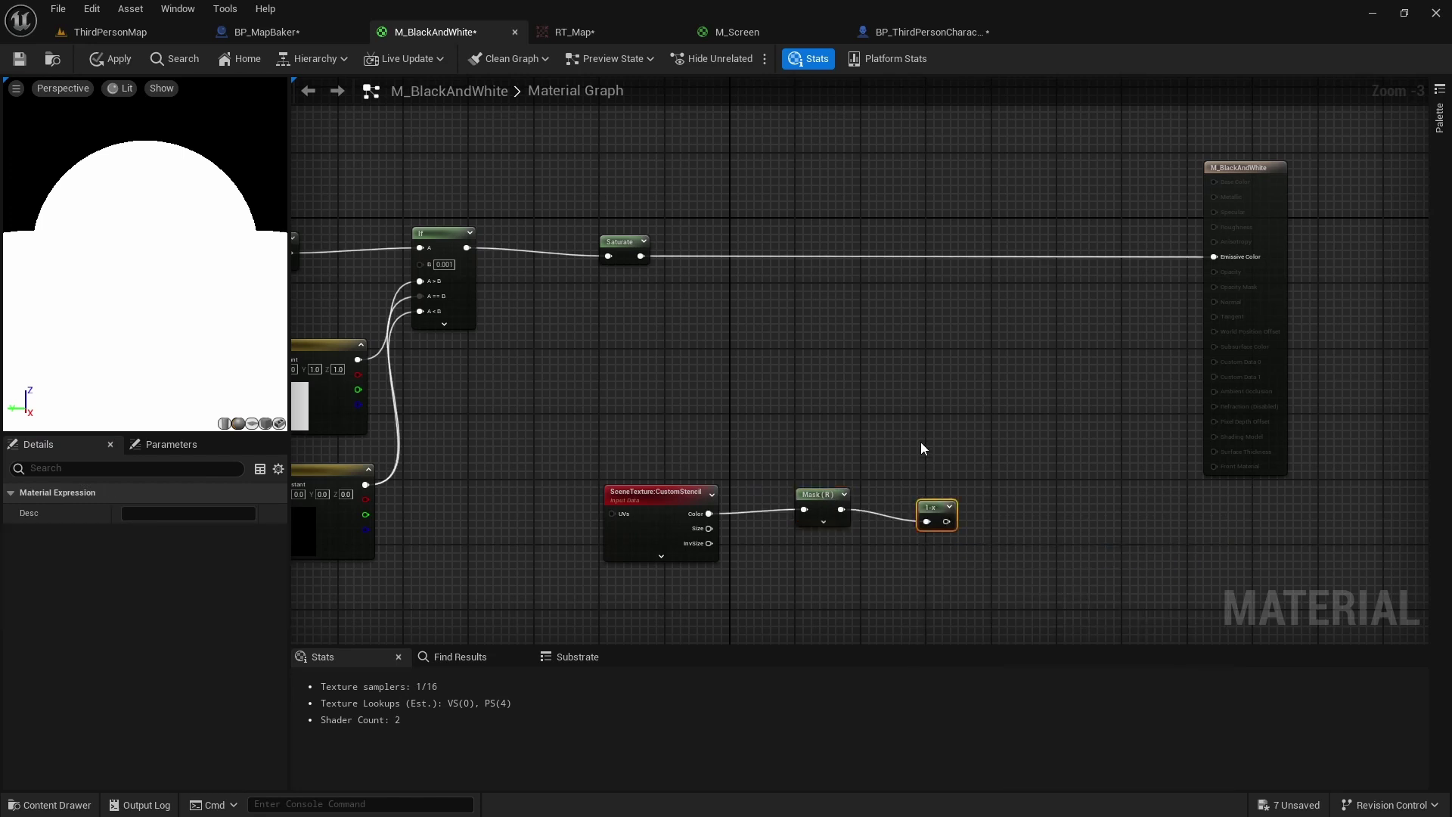
Add a Min of the earlier result and the inverted mask, feeding it into Saturate.
right_drag(919, 442, 782, 418)
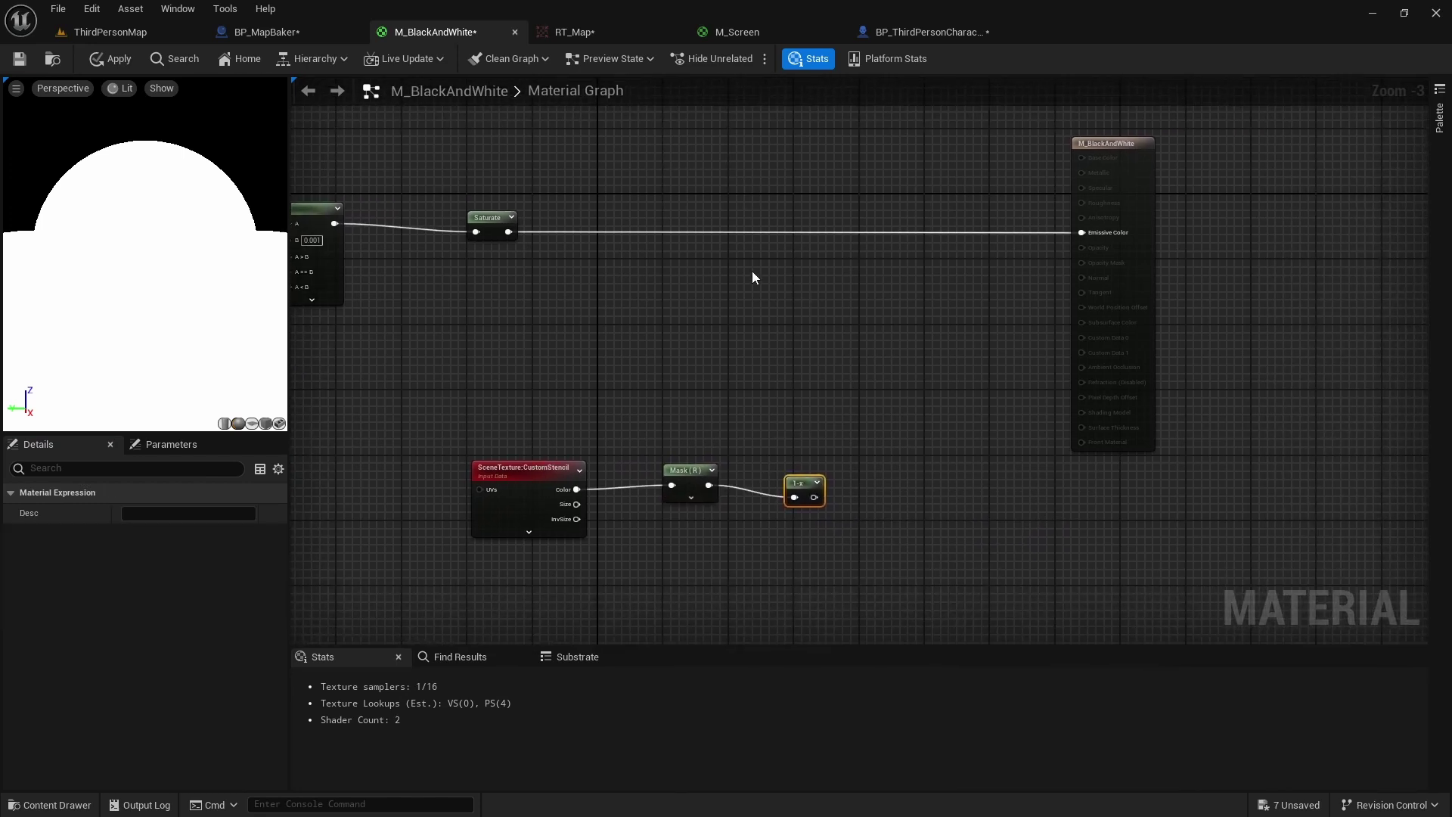
drag(499, 219, 1013, 221)
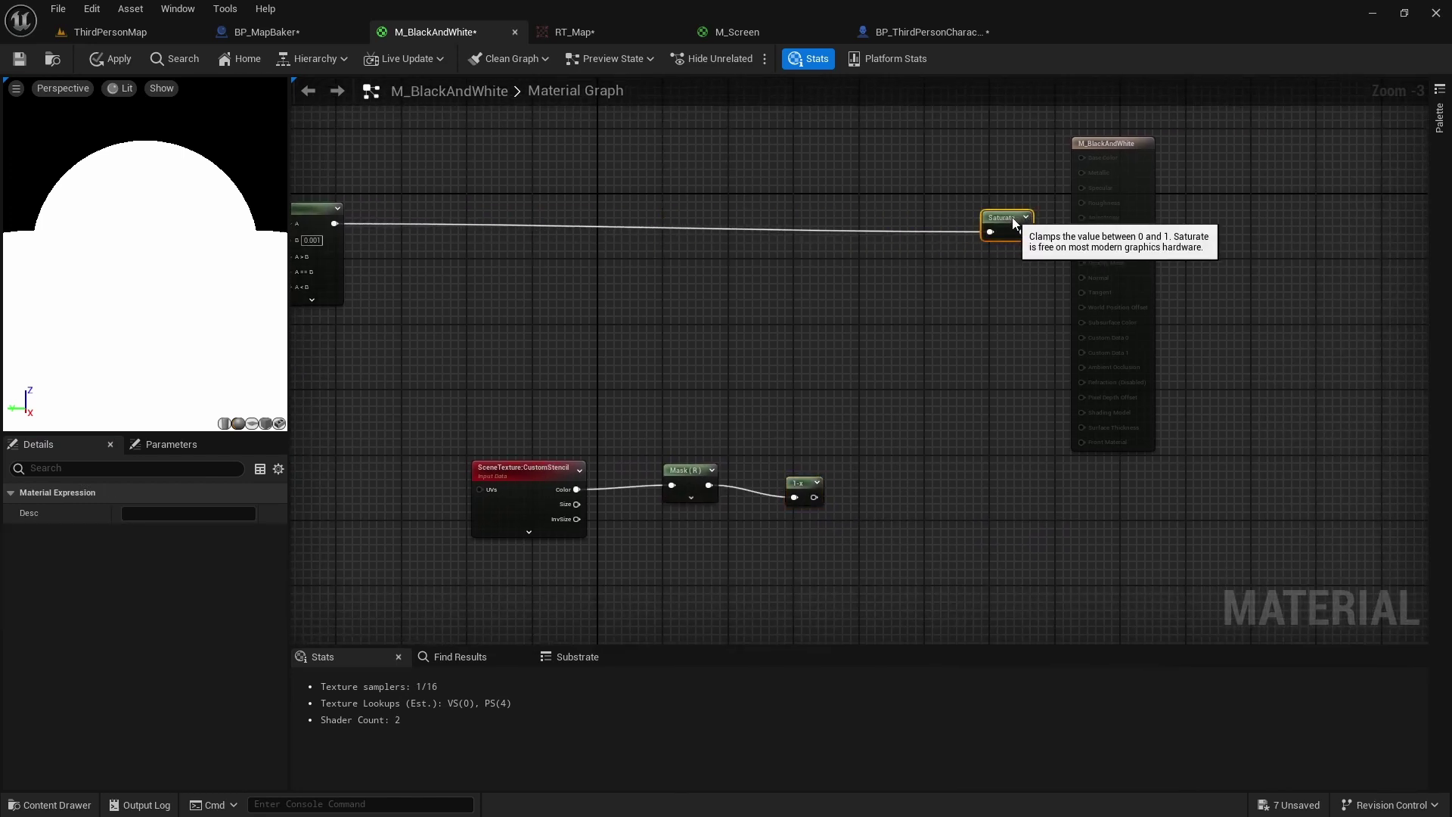
right_click(877, 303)
text(min)
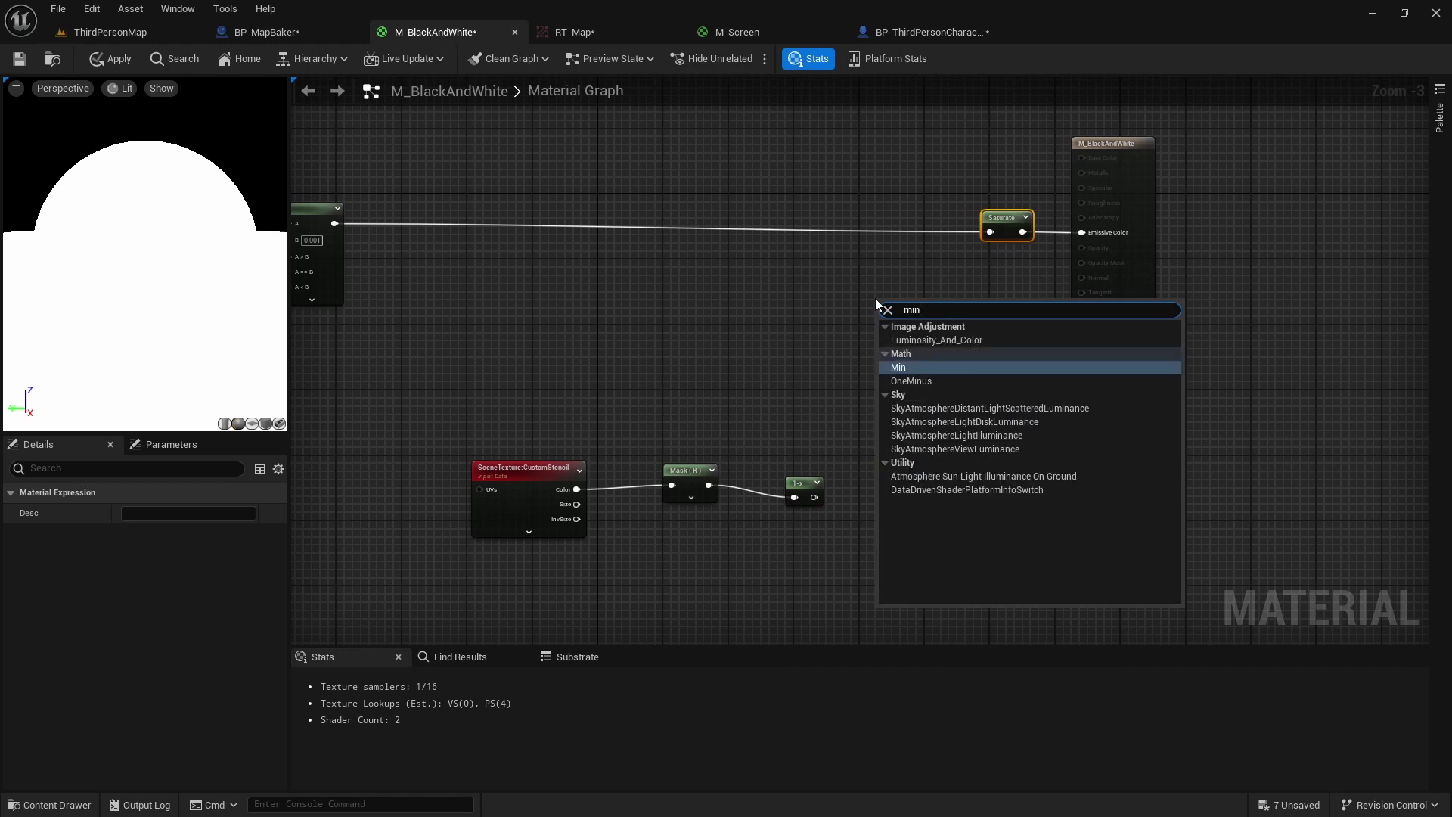
click(923, 366)
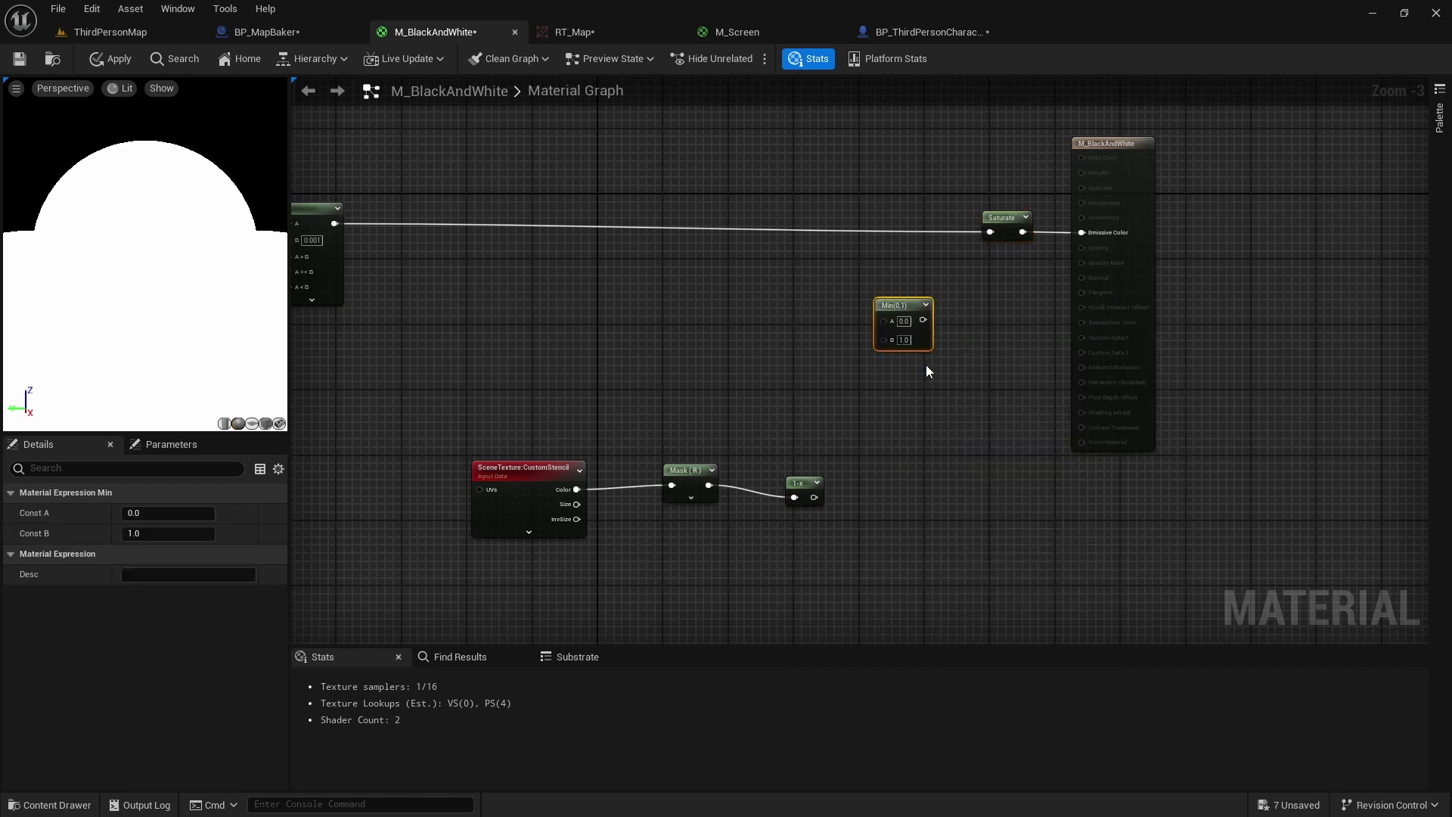
drag(889, 330, 334, 223)
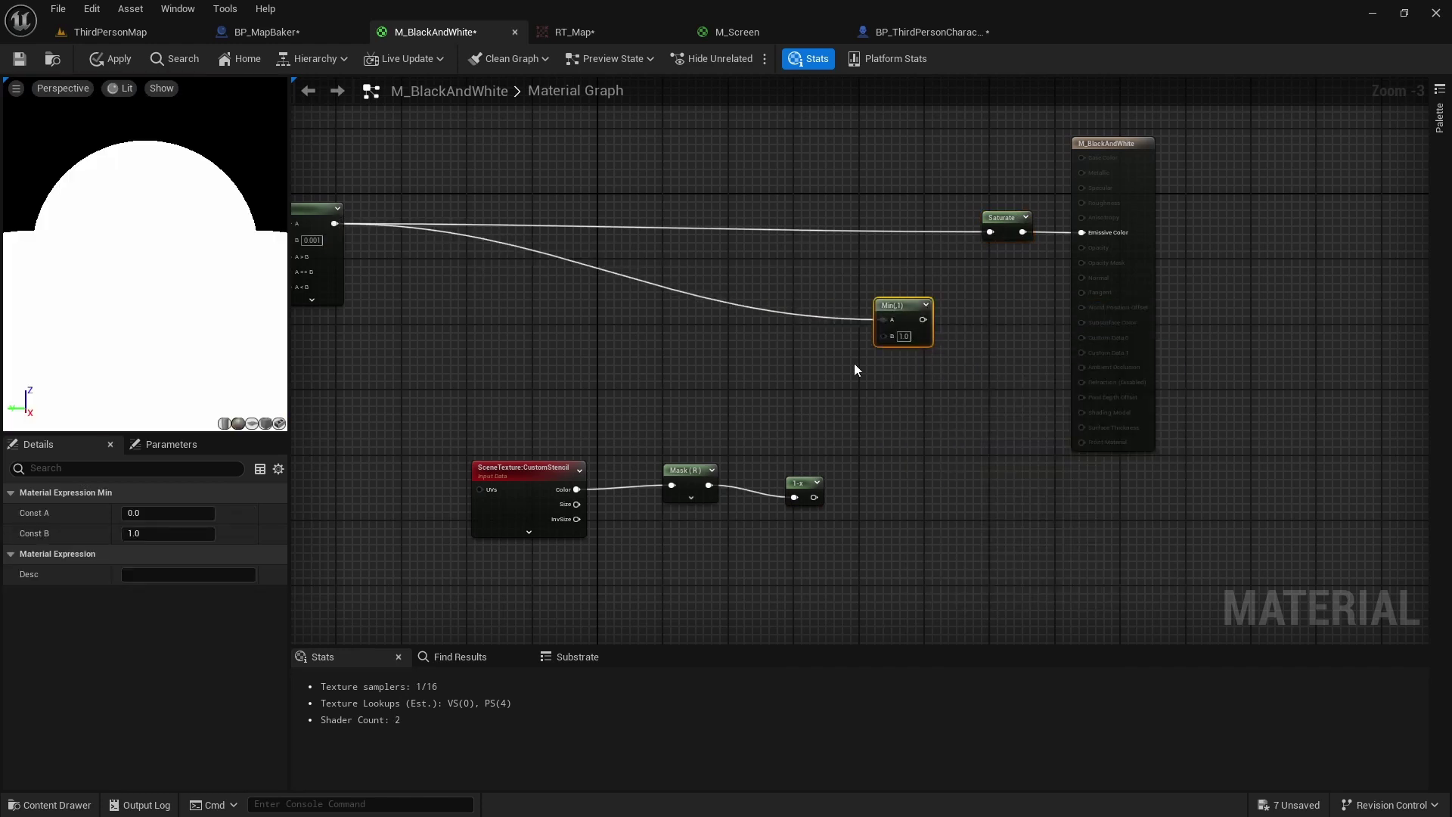
drag(890, 341, 814, 497)
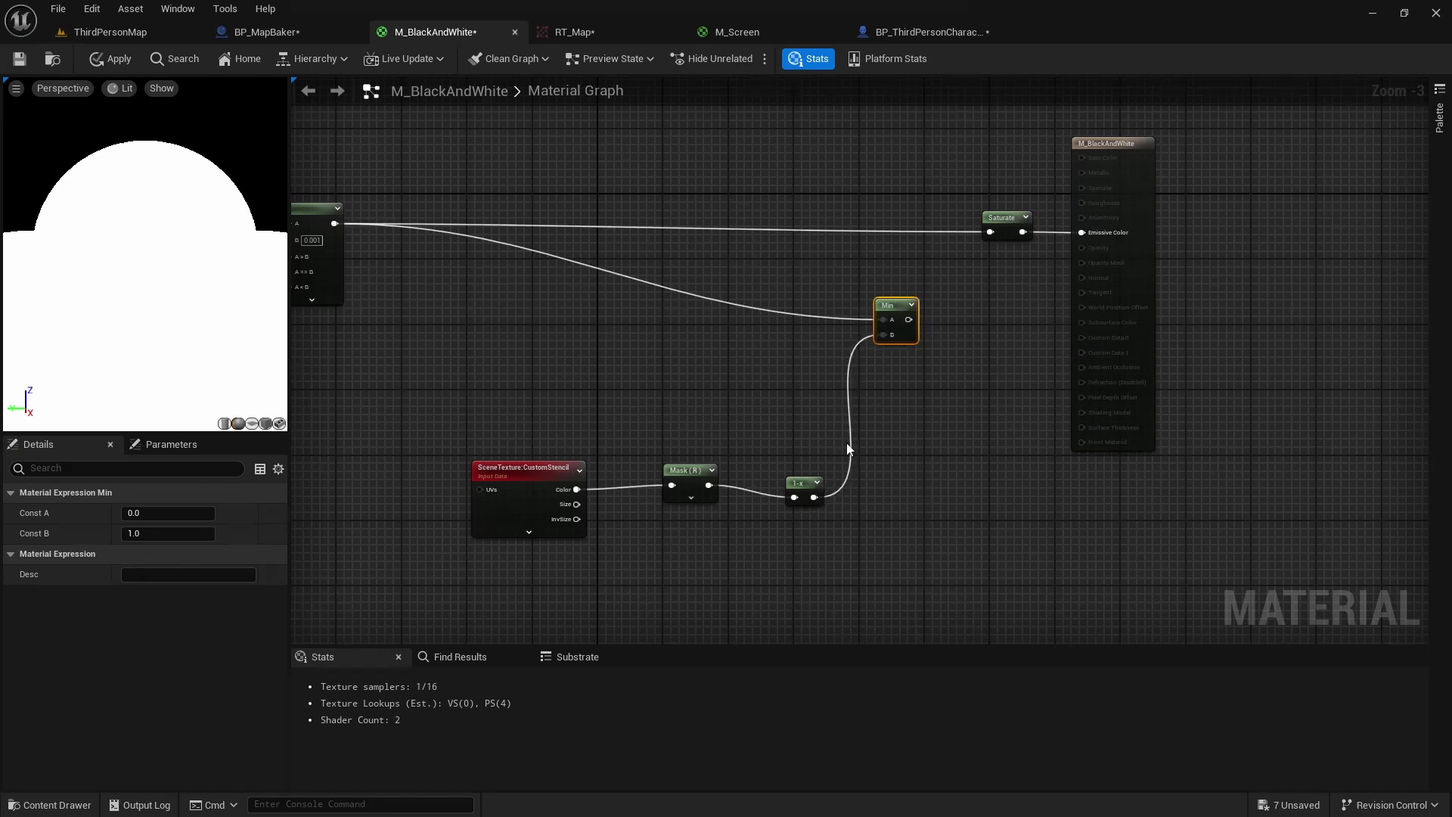
drag(910, 325, 990, 232)
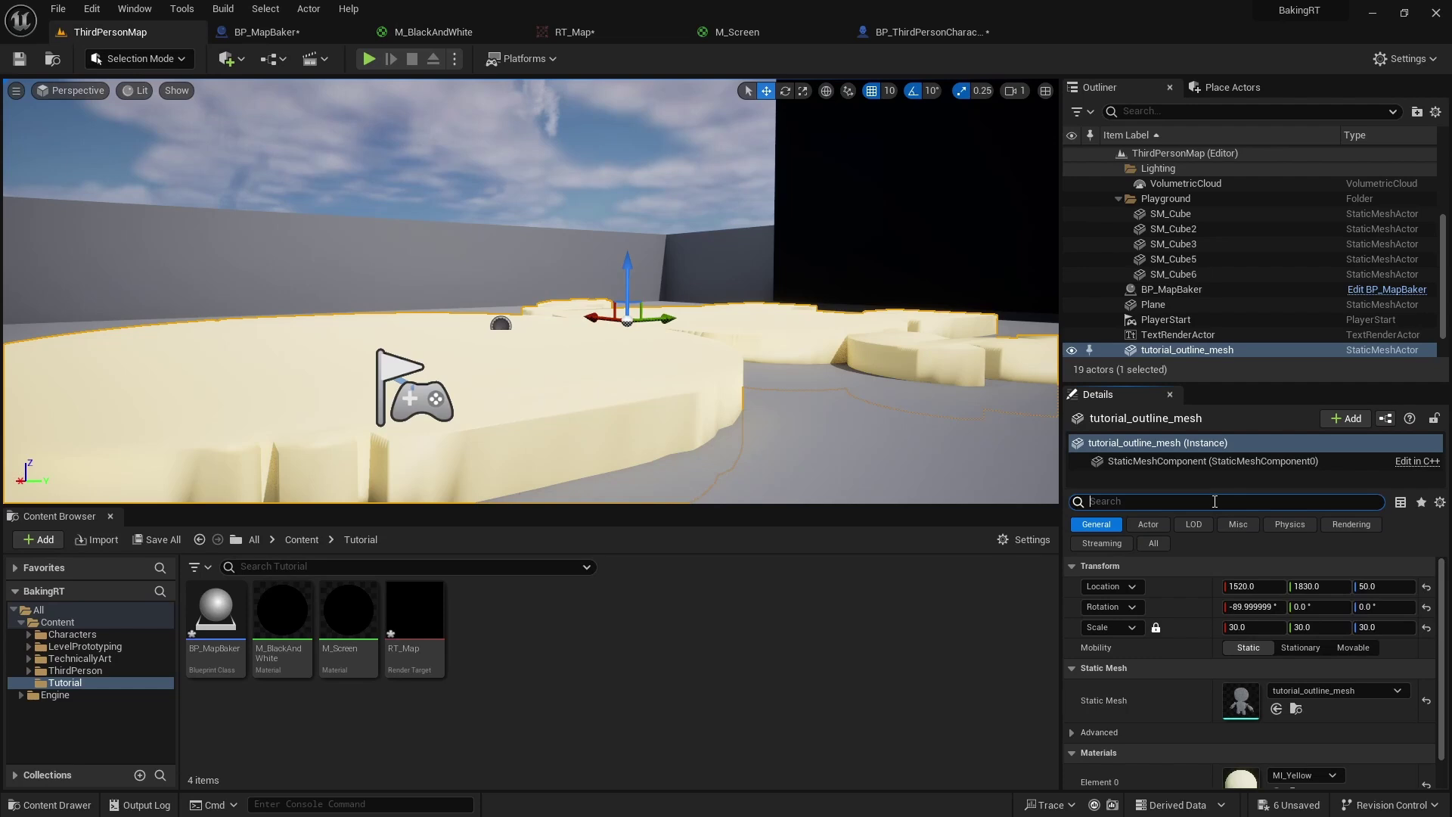
Copy the SCENE_CAPTURE tag value from the outline mesh's Tags.
text(g)
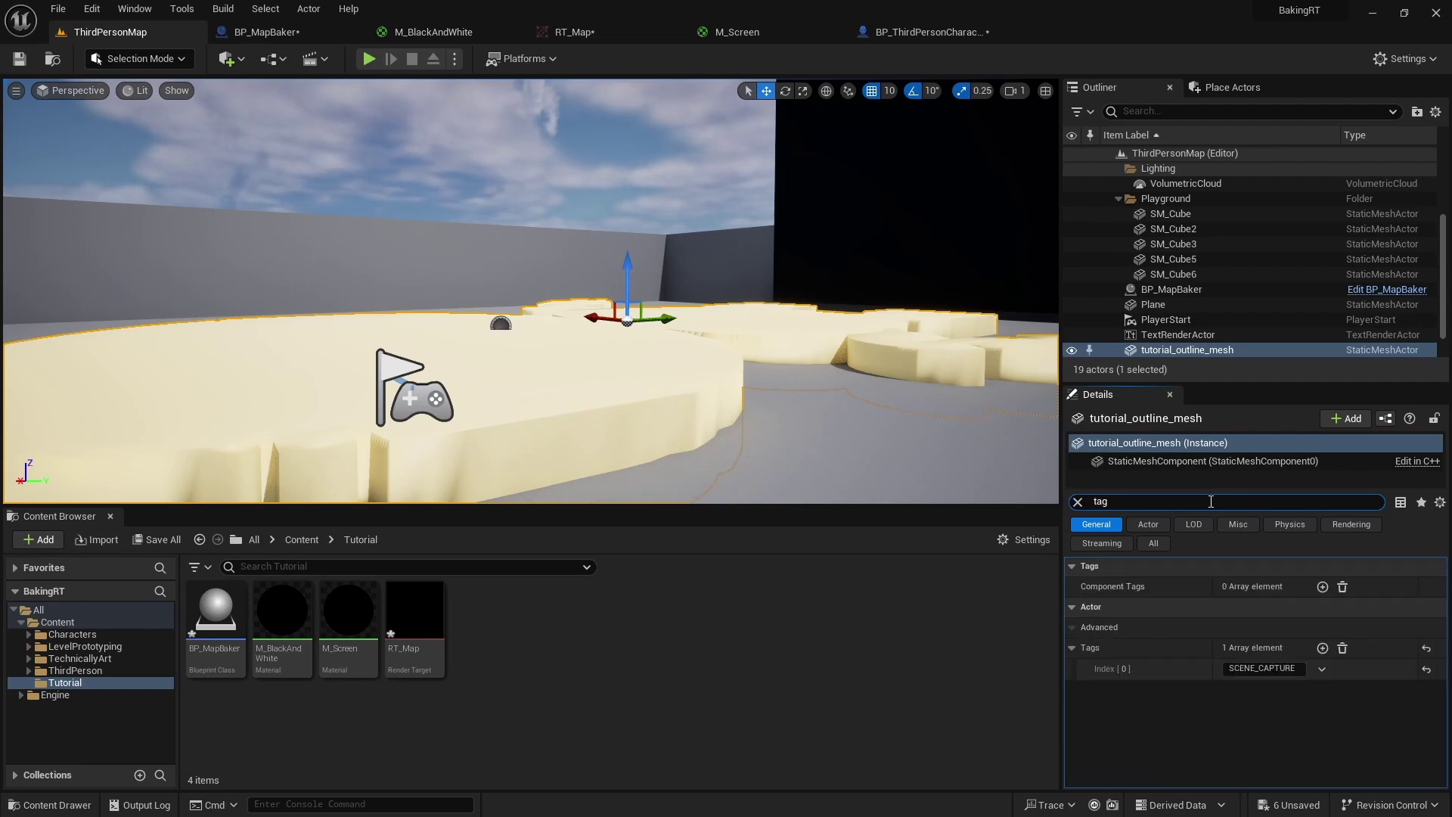
right_click(1257, 669)
click(1320, 733)
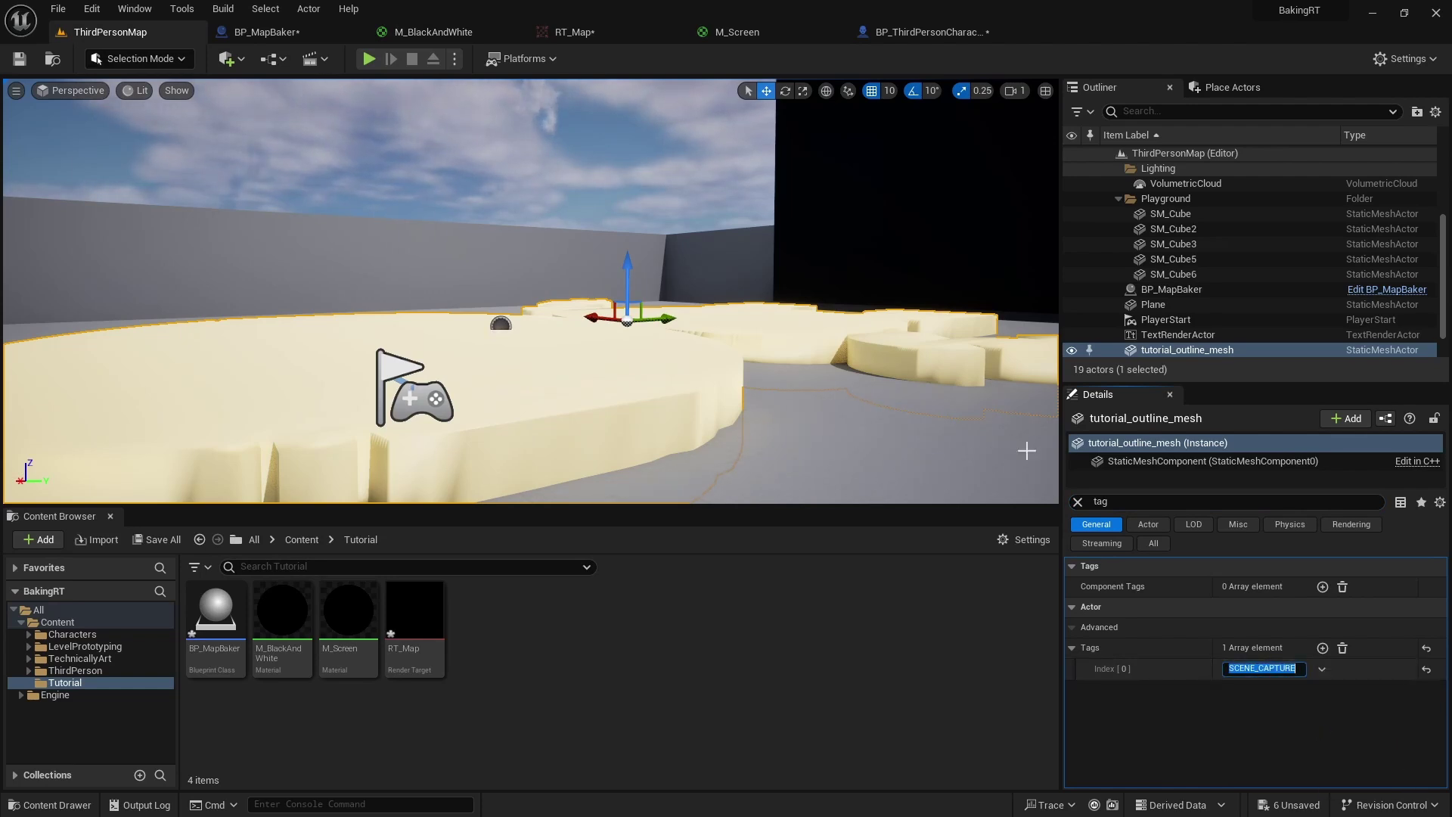
Add SCENE_CAPTURE as a new actor tag in BP_ThirdPersonCharacter's Class Defaults.
click(870, 33)
click(1104, 112)
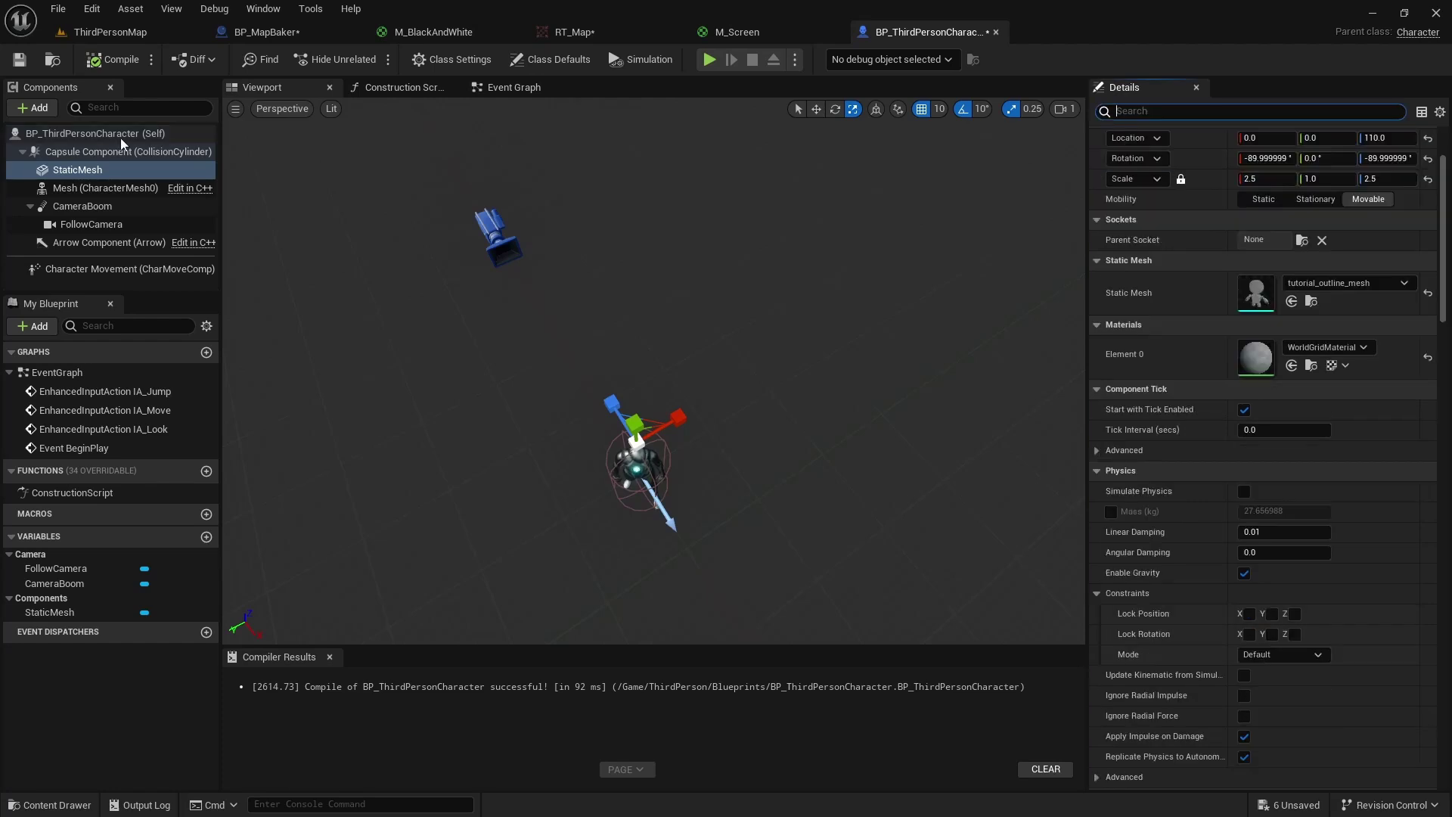
click(95, 133)
click(1132, 111)
text(tag)
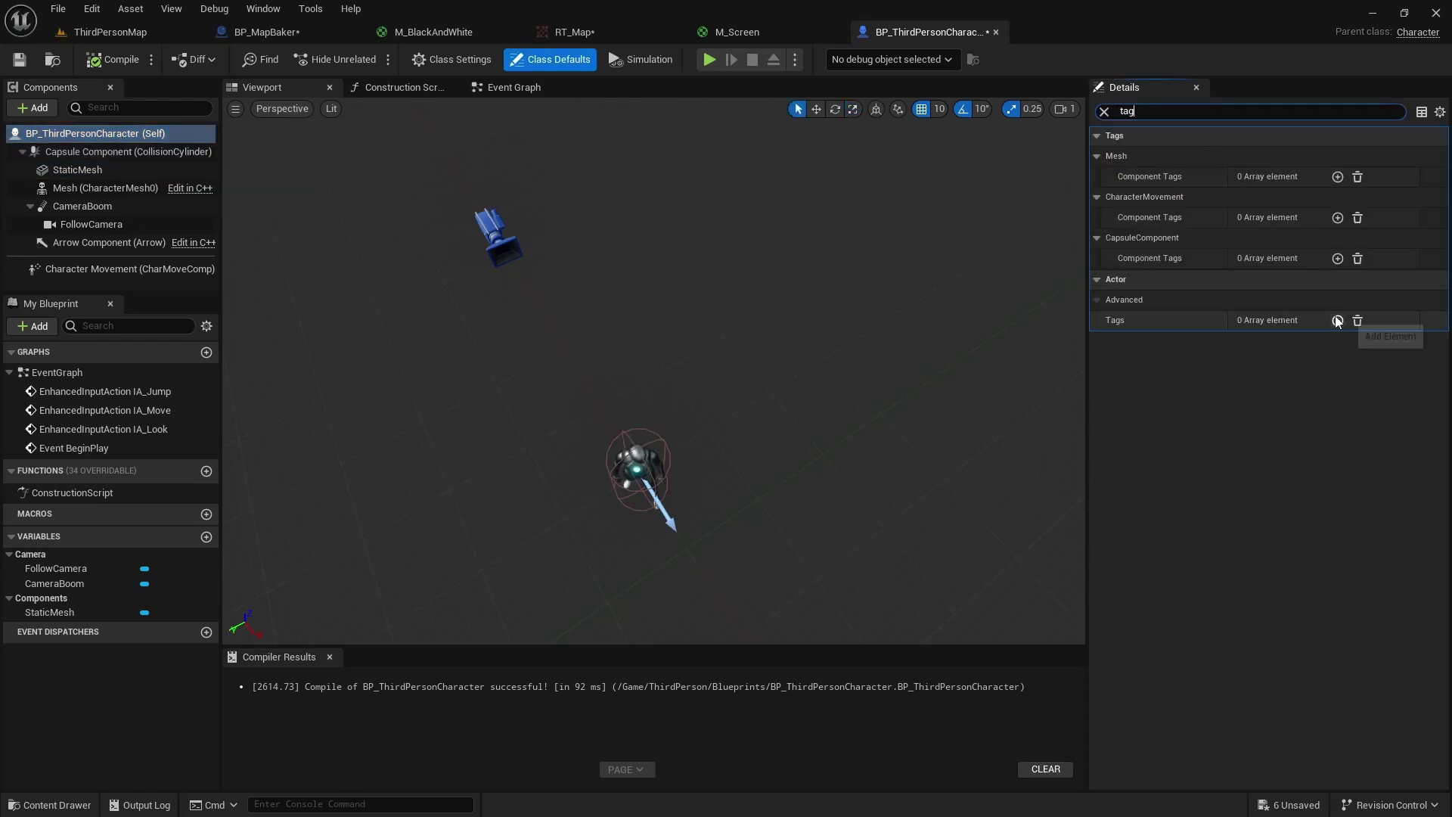
click(1337, 320)
key(ctrl+v)
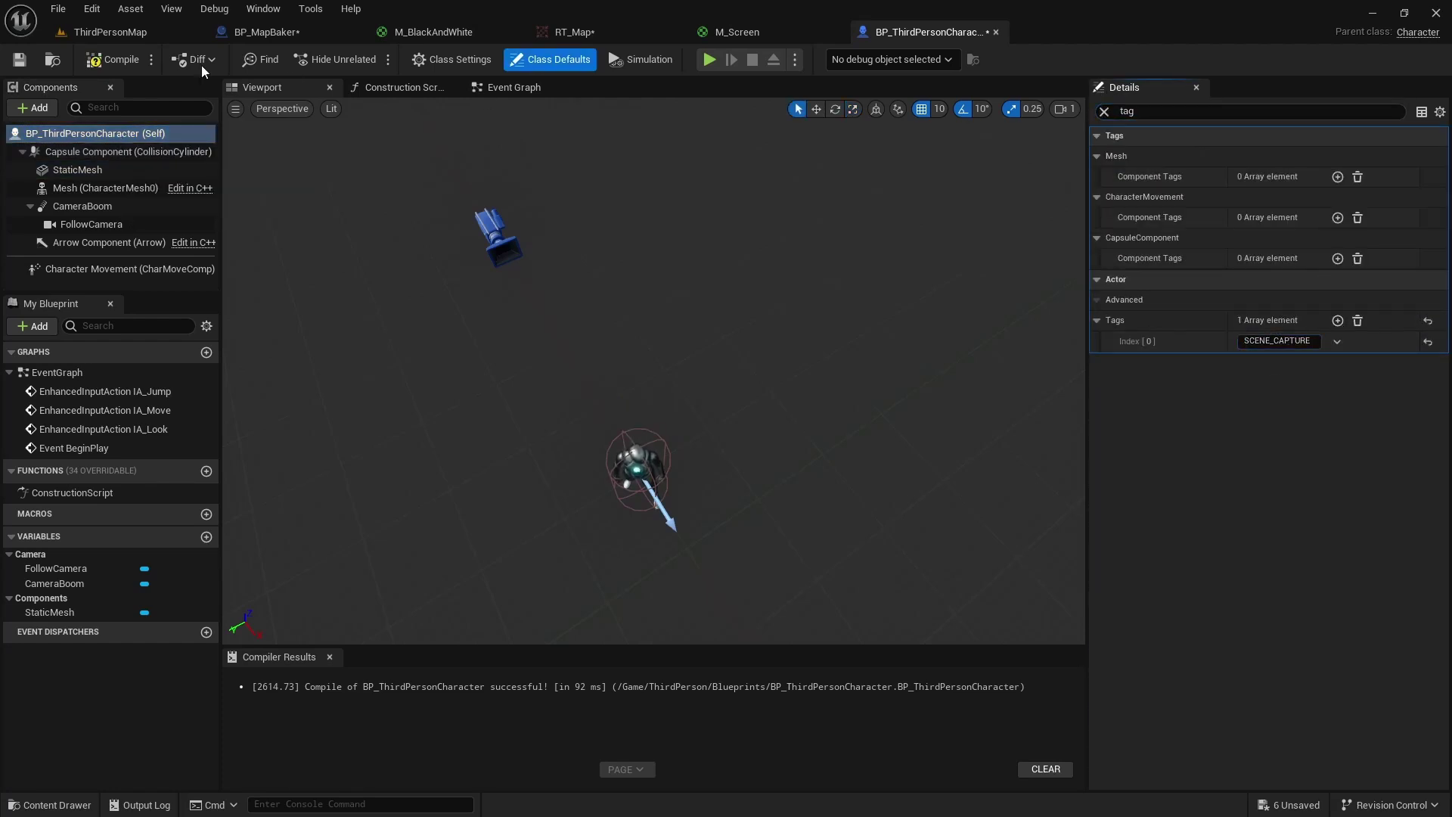
Play-test ThirdPersonMap, running the character with W, D and S to watch the map, then stop with Esc.
click(75, 35)
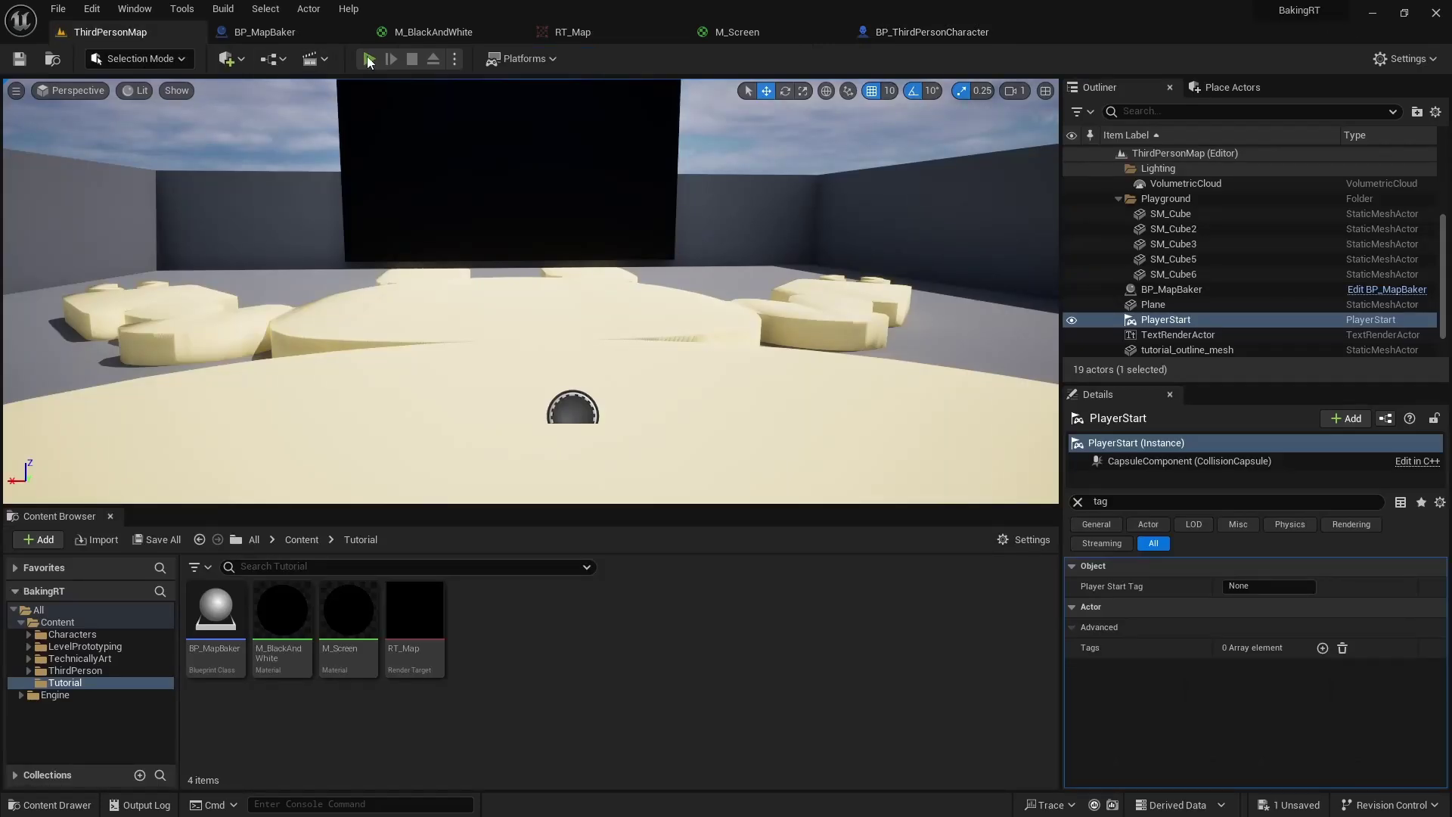
click(369, 61)
key(w)
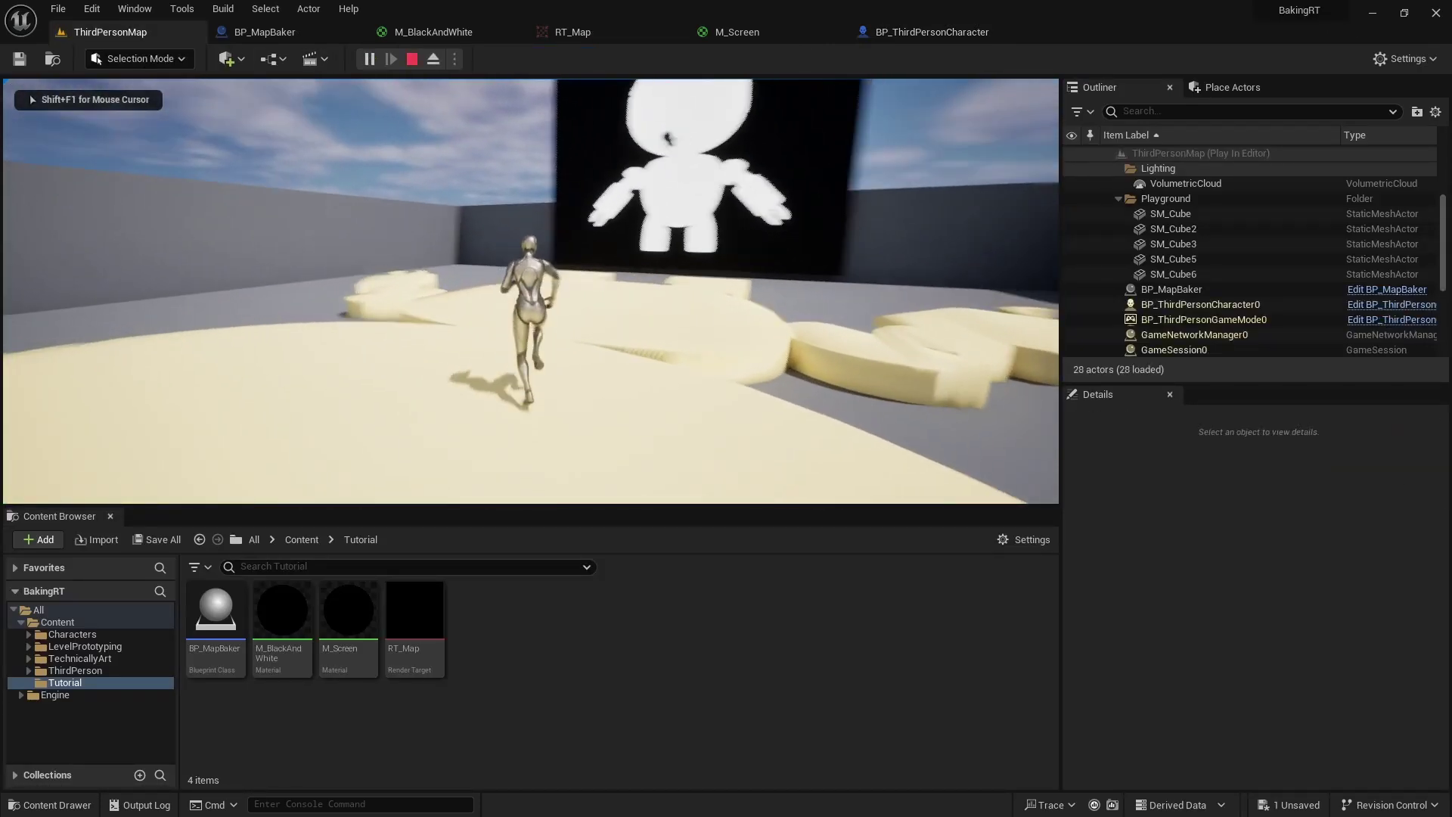
key(d)
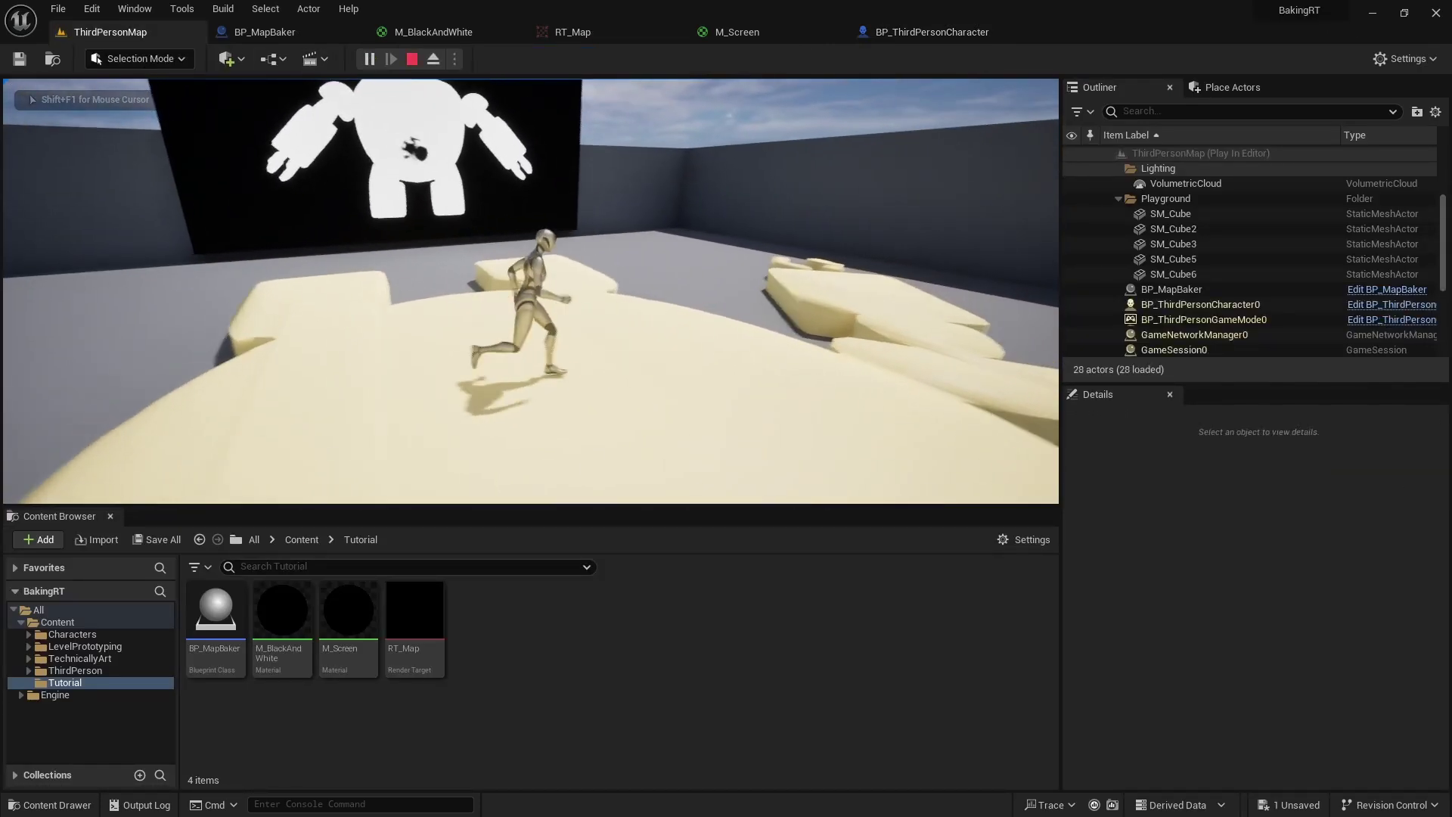
key(s)
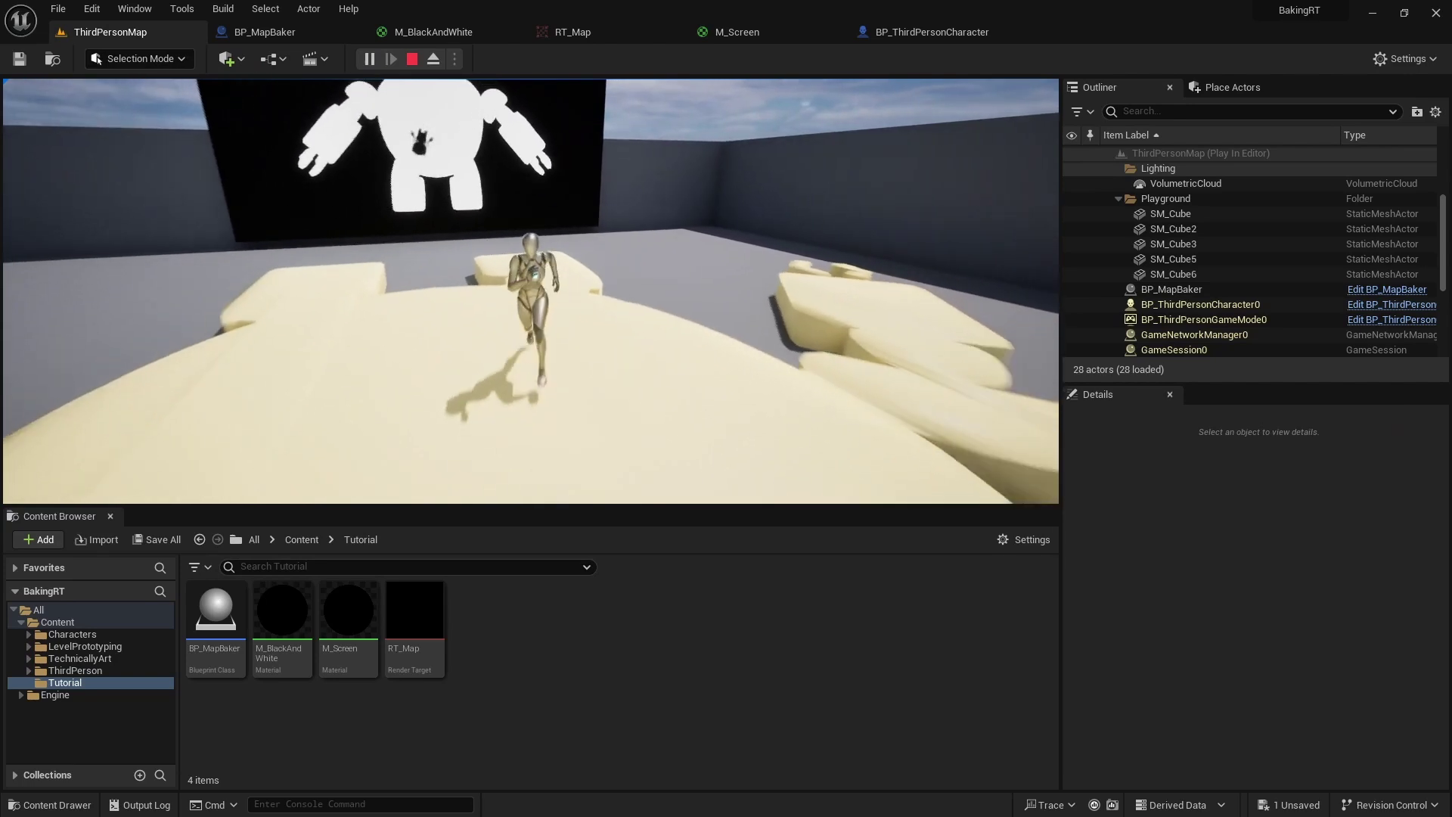
key(w)
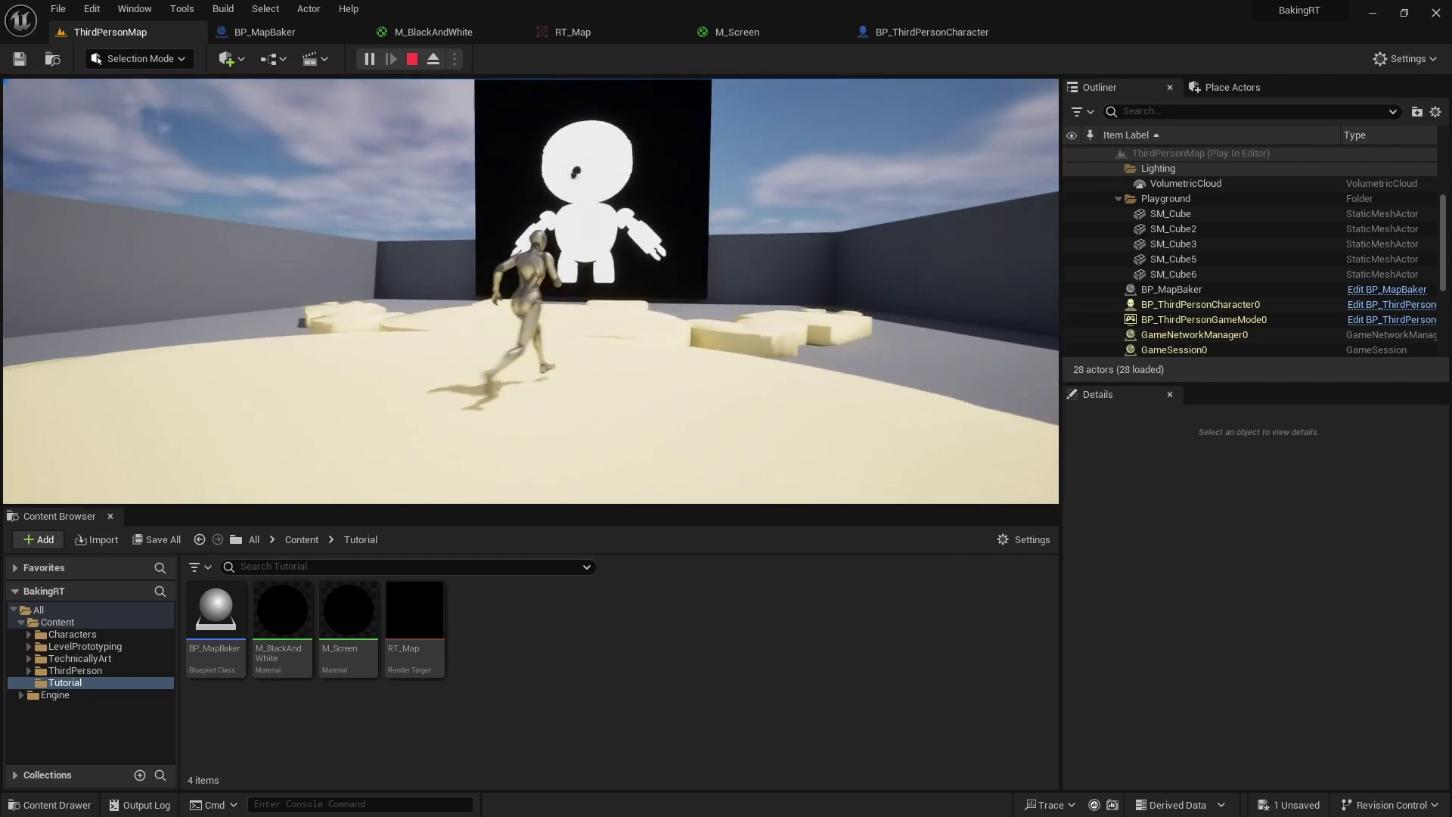
key(w)
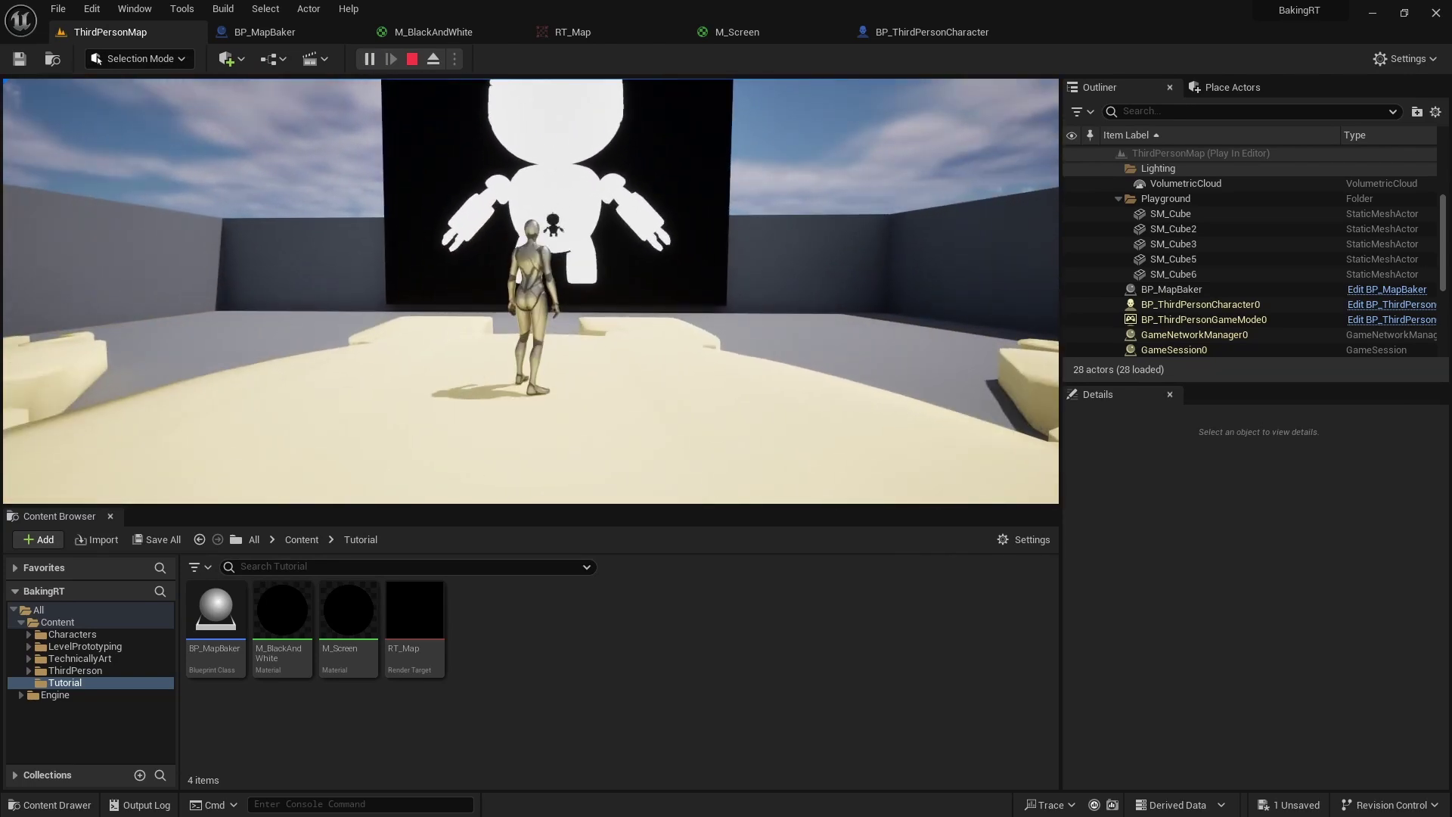
key(Escape)
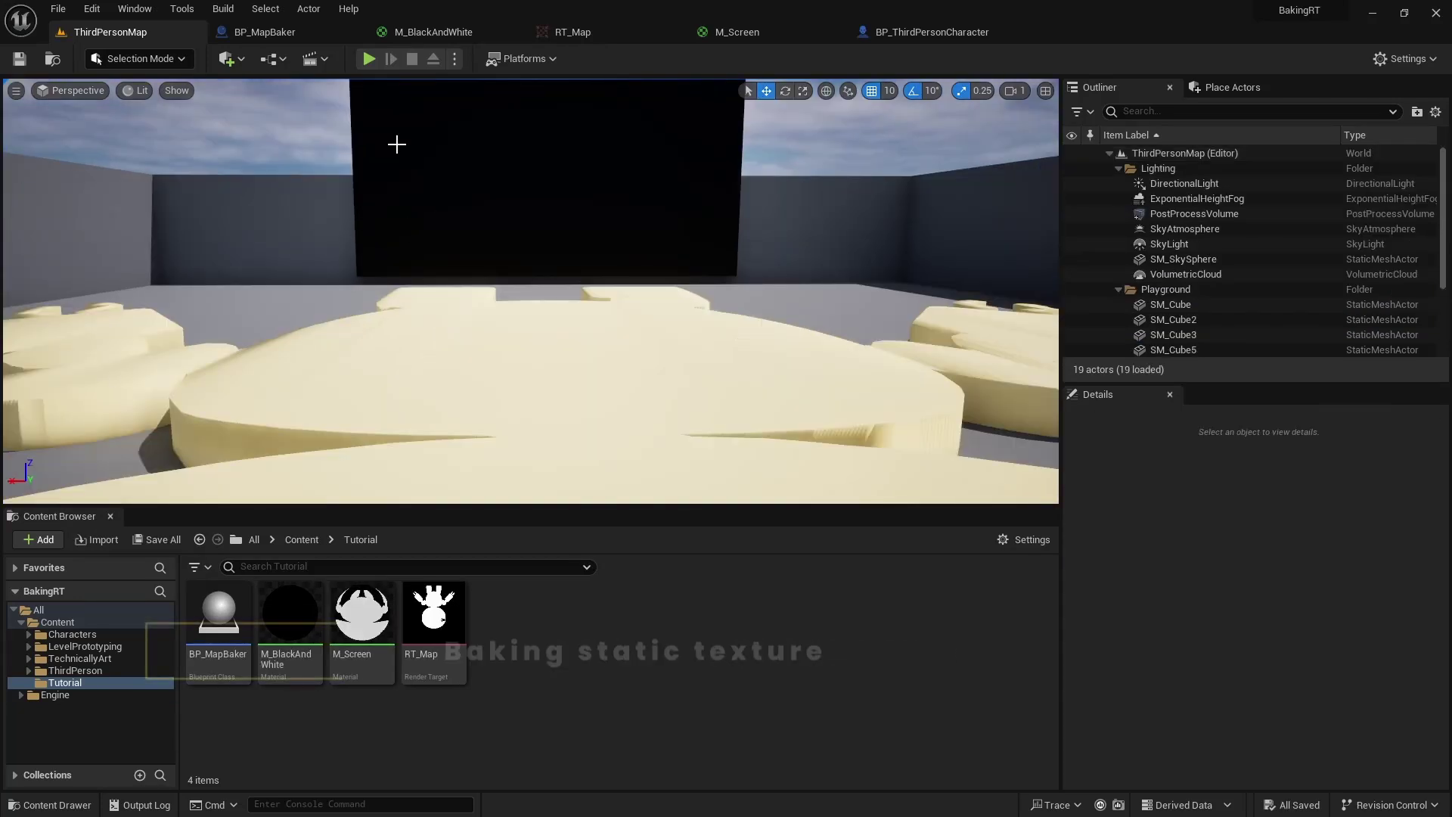
Create a Bake function in BP_MapBaker and search its graph for 'render target create stat'.
click(292, 33)
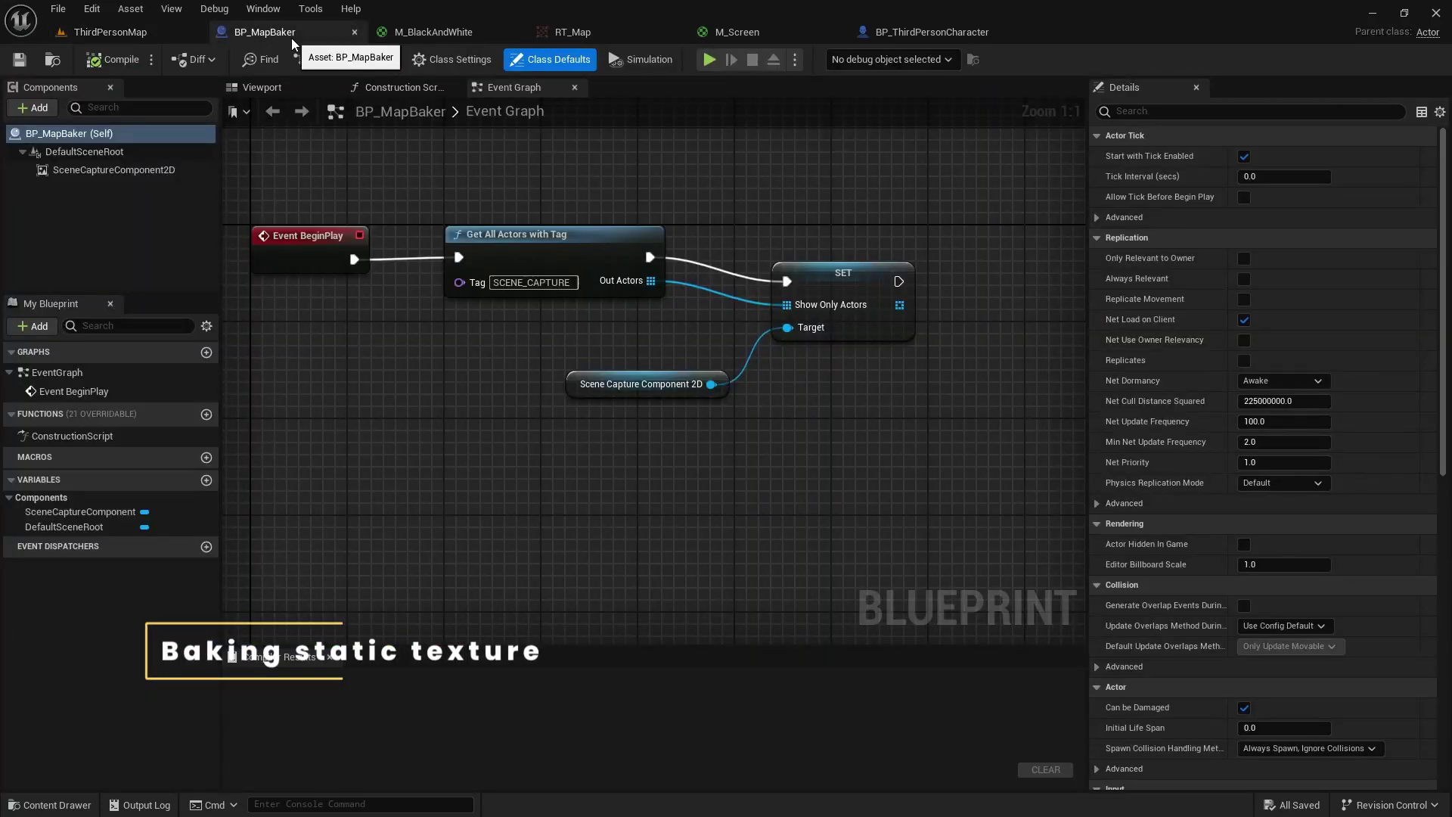
click(207, 413)
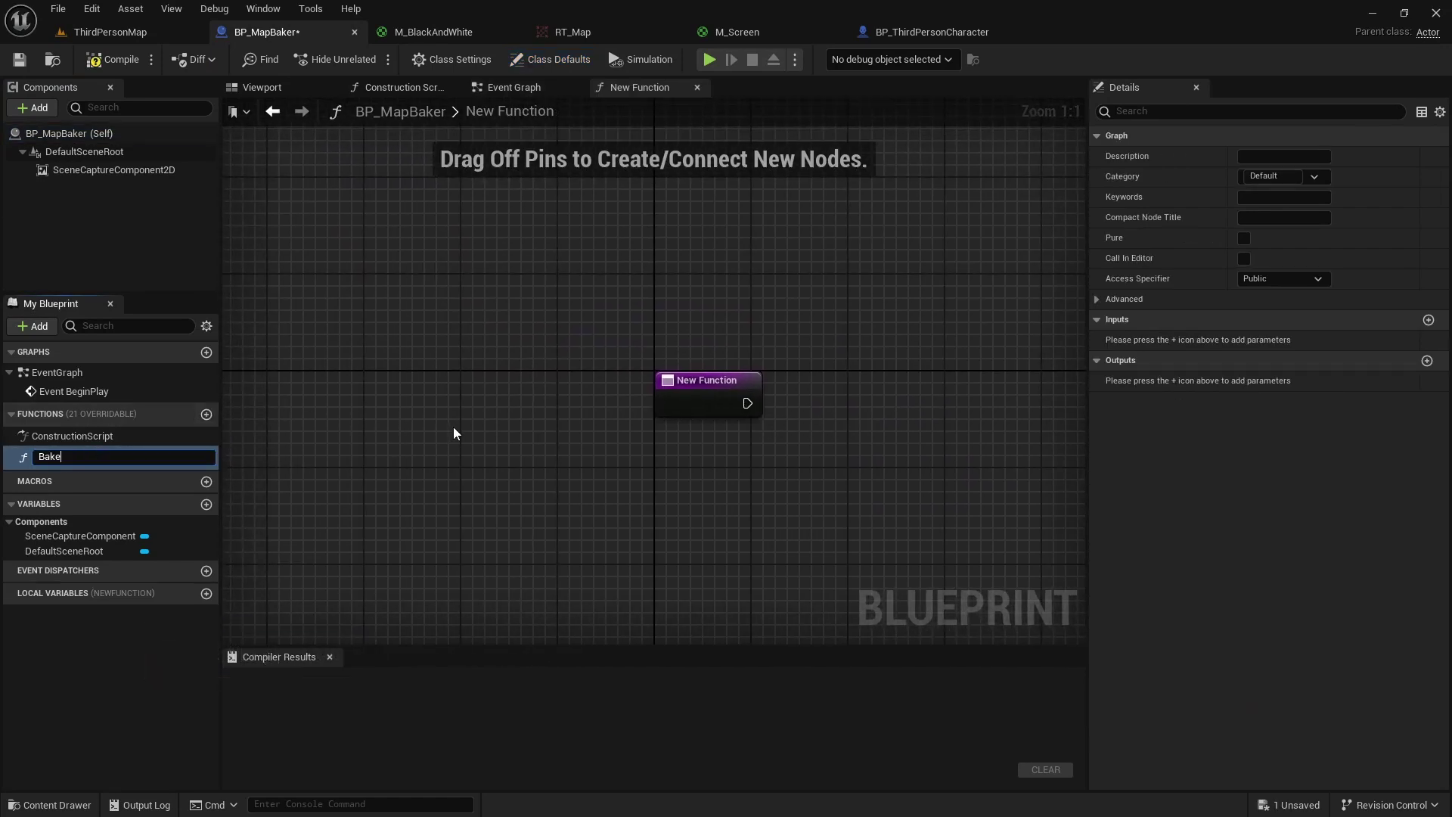
key(Return)
right_click(878, 479)
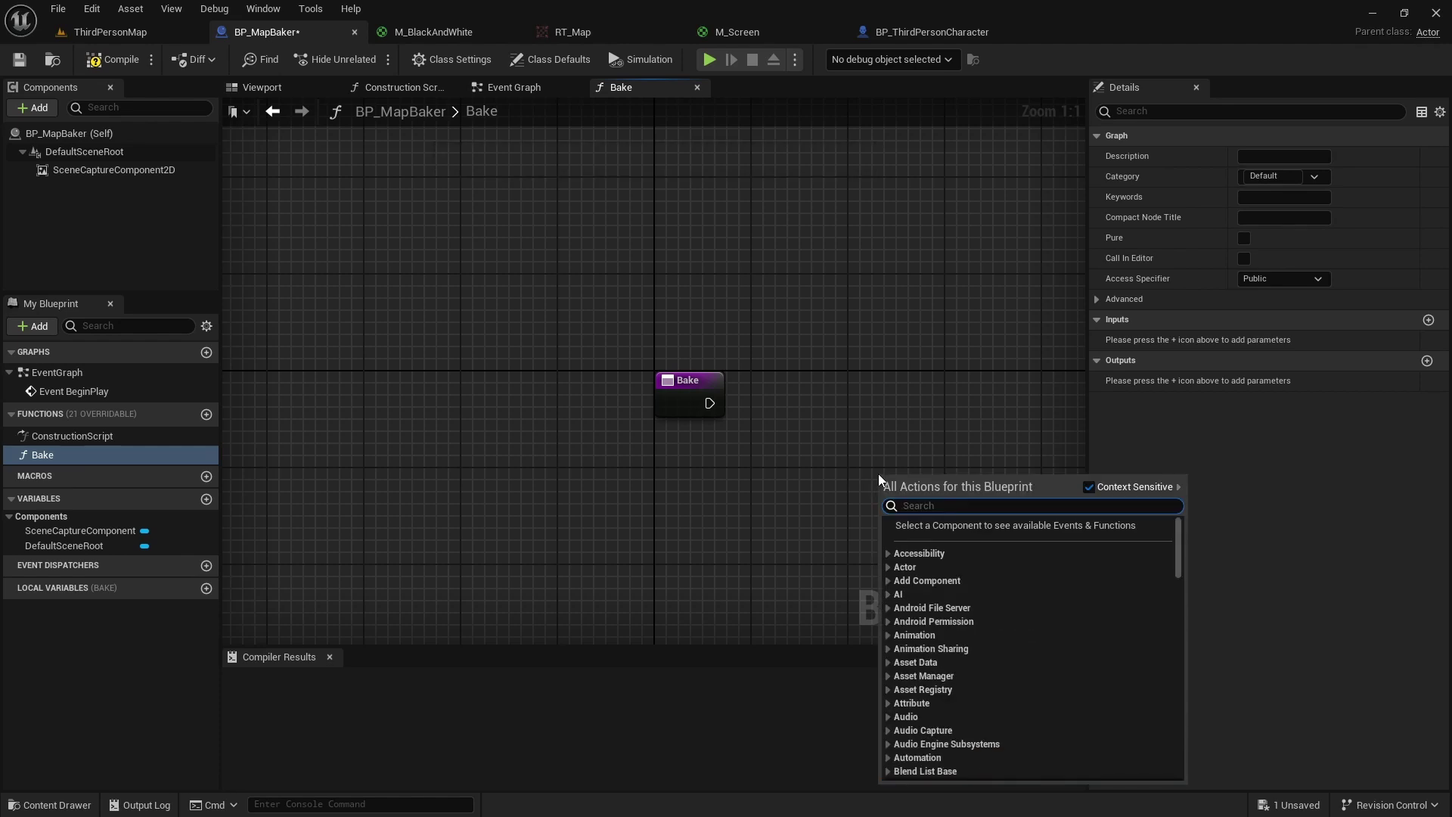
text(render ta)
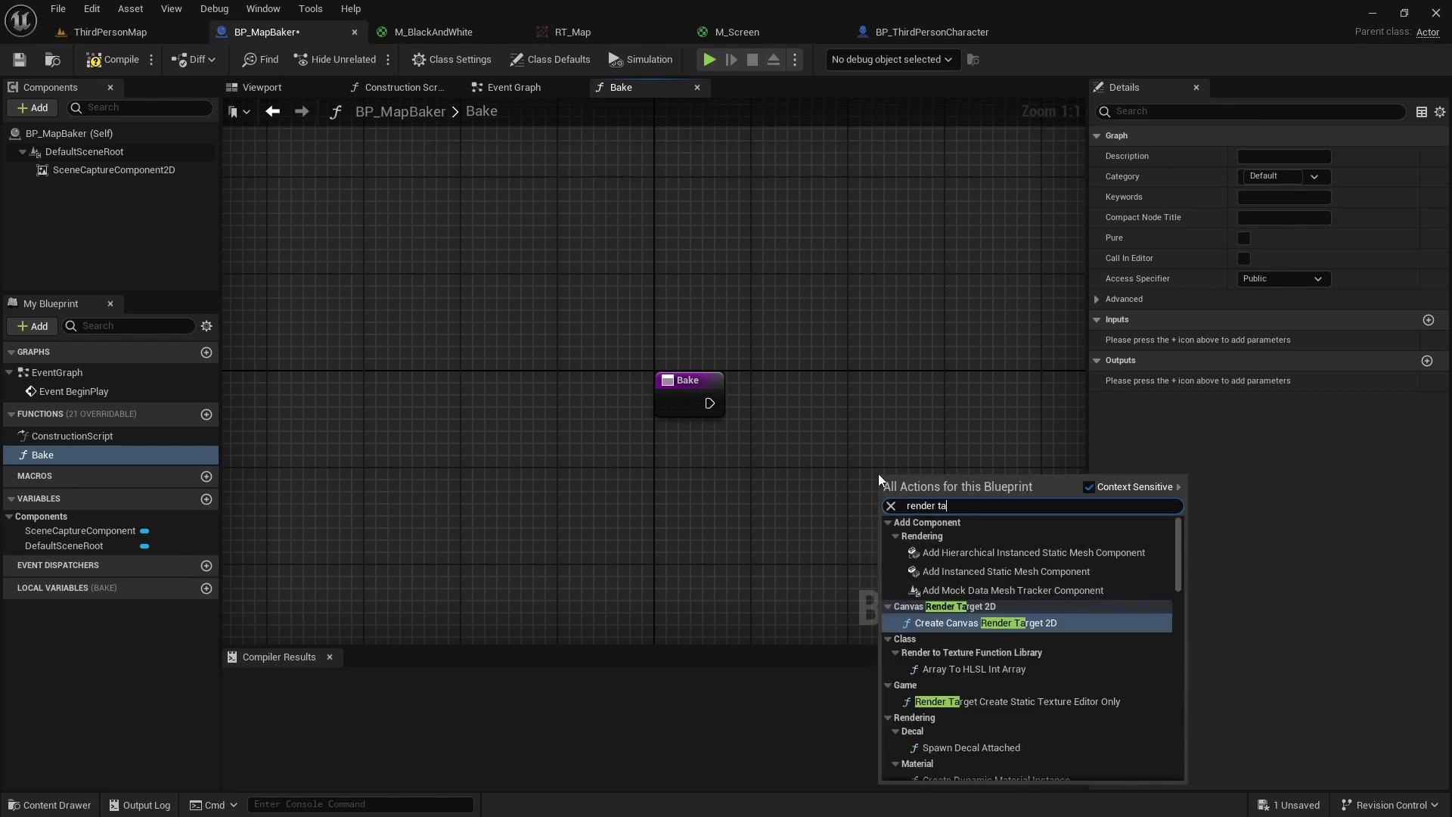
text(rget )
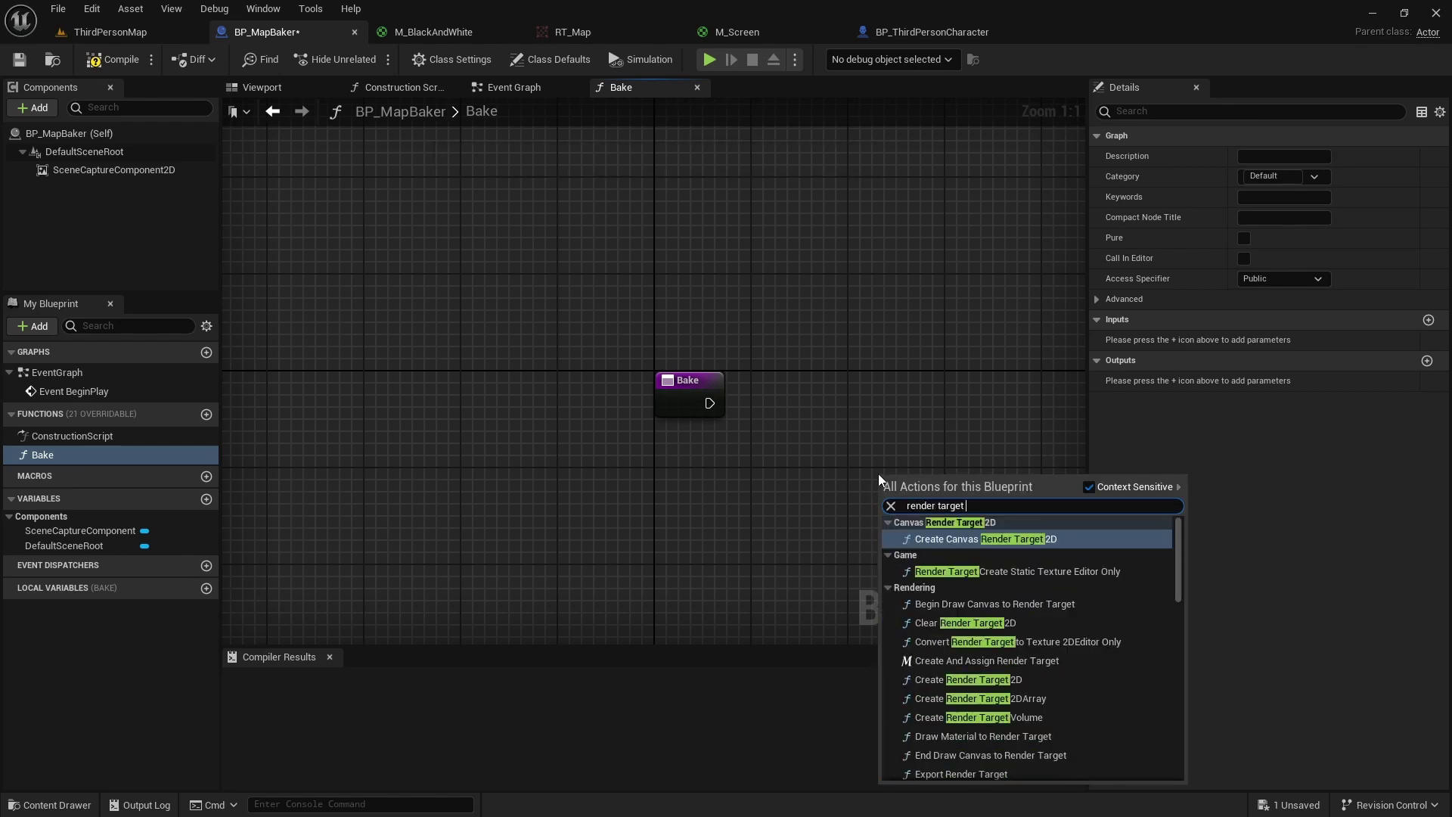
text(create stat)
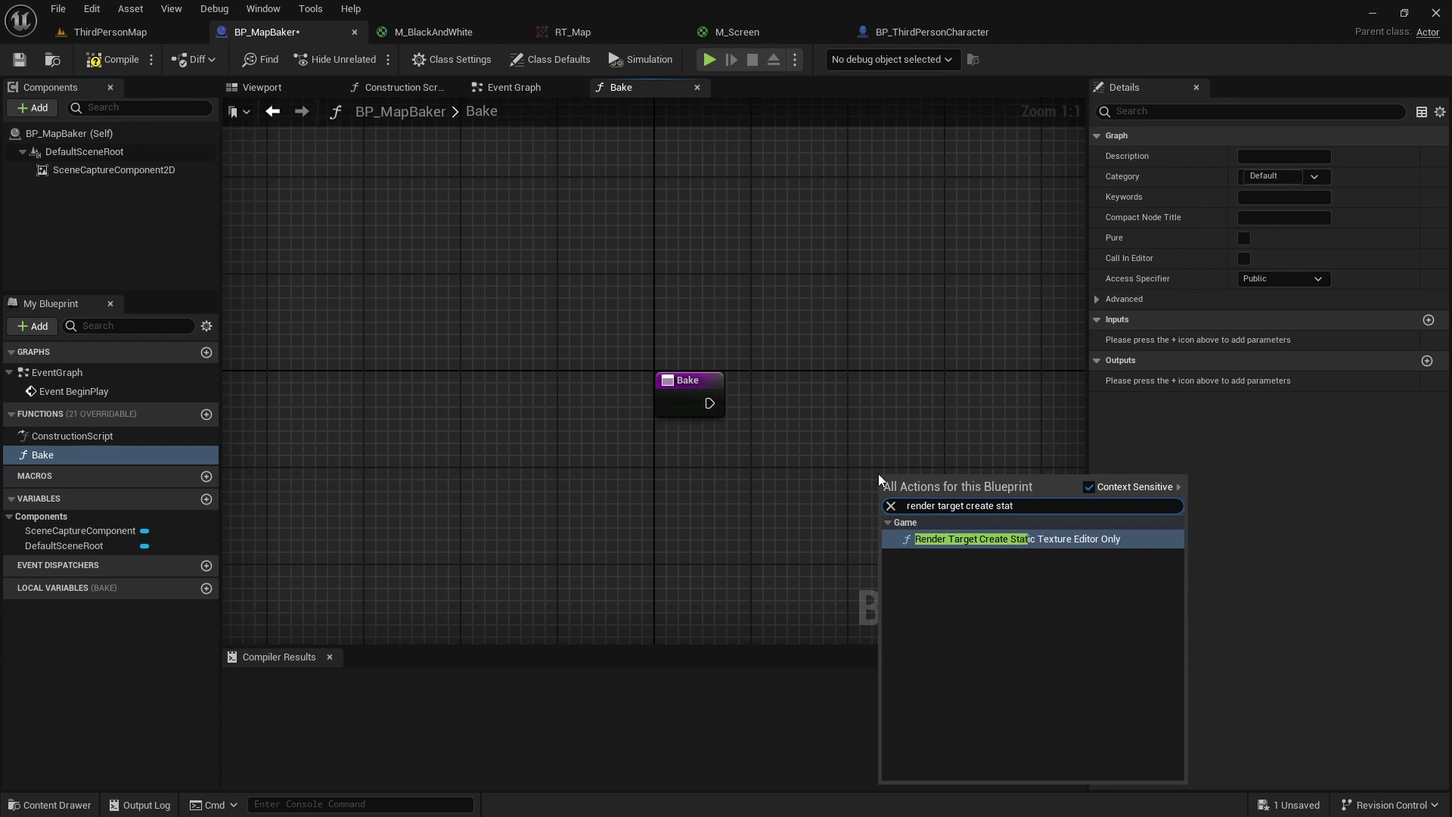
Add Render Target Create Static Texture Editor Only after Bake, exporting RT_Map as MyMapTexture.
click(972, 542)
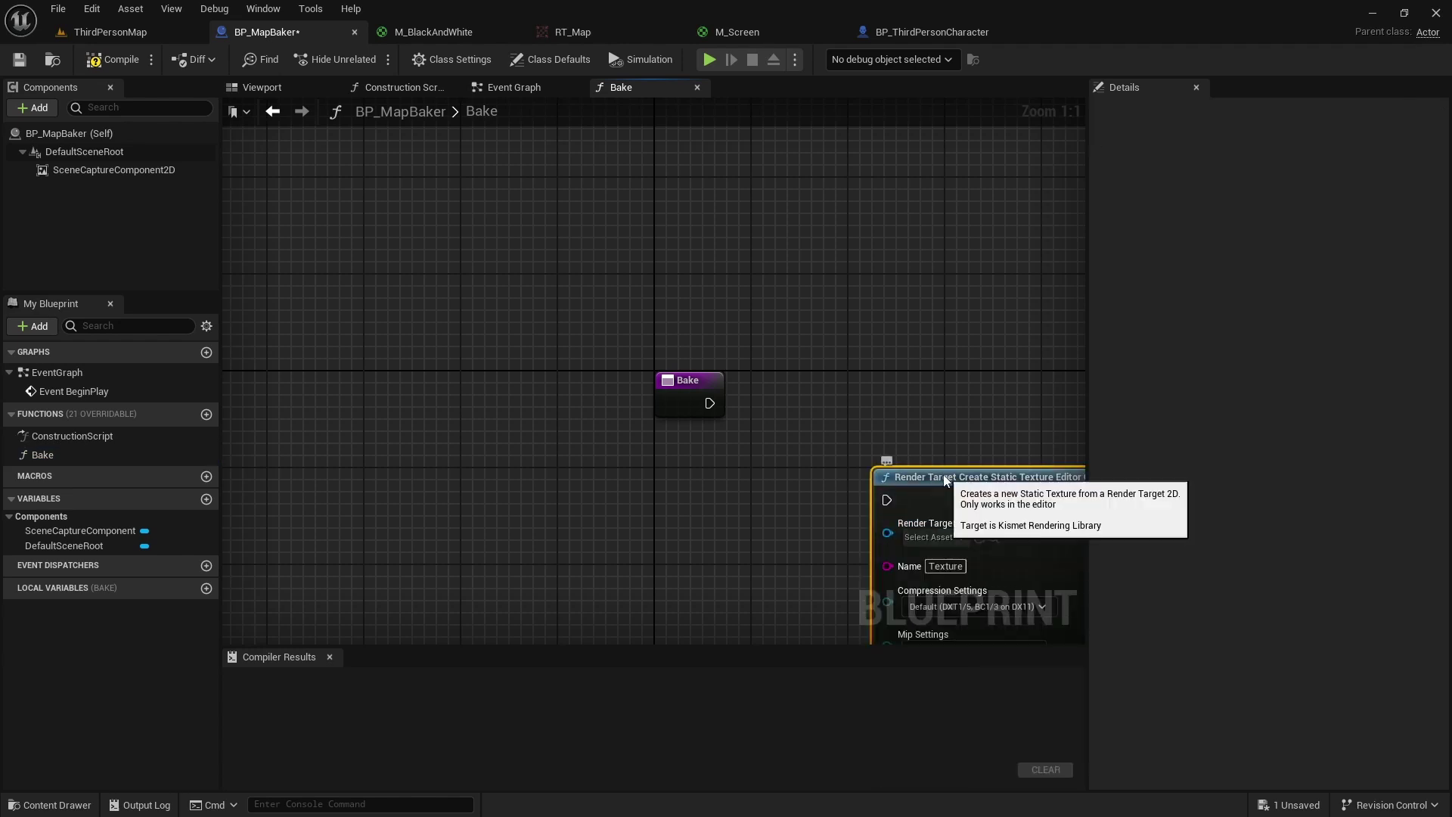
drag(942, 474, 960, 369)
right_drag(784, 405, 573, 395)
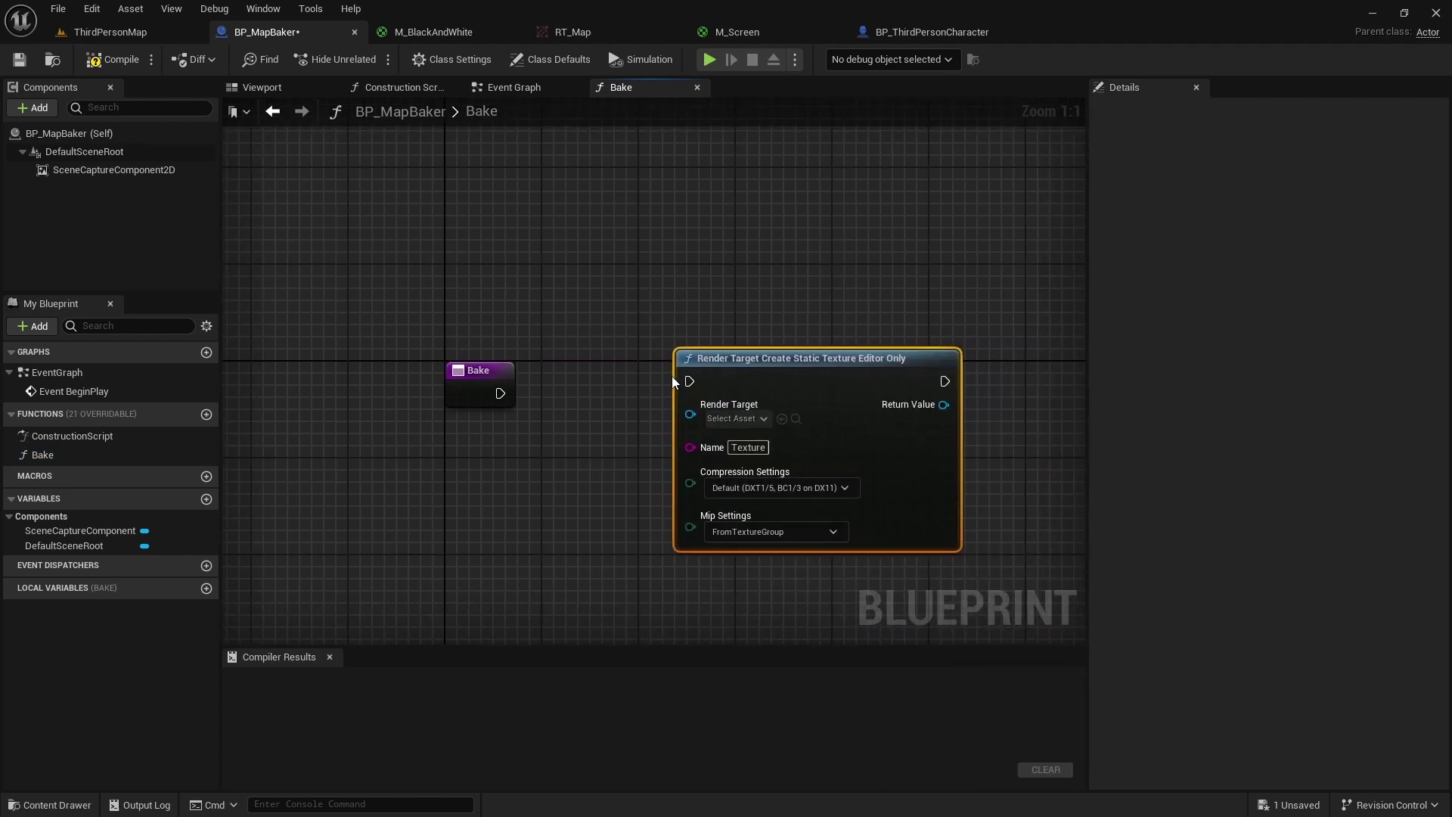
drag(622, 389, 500, 399)
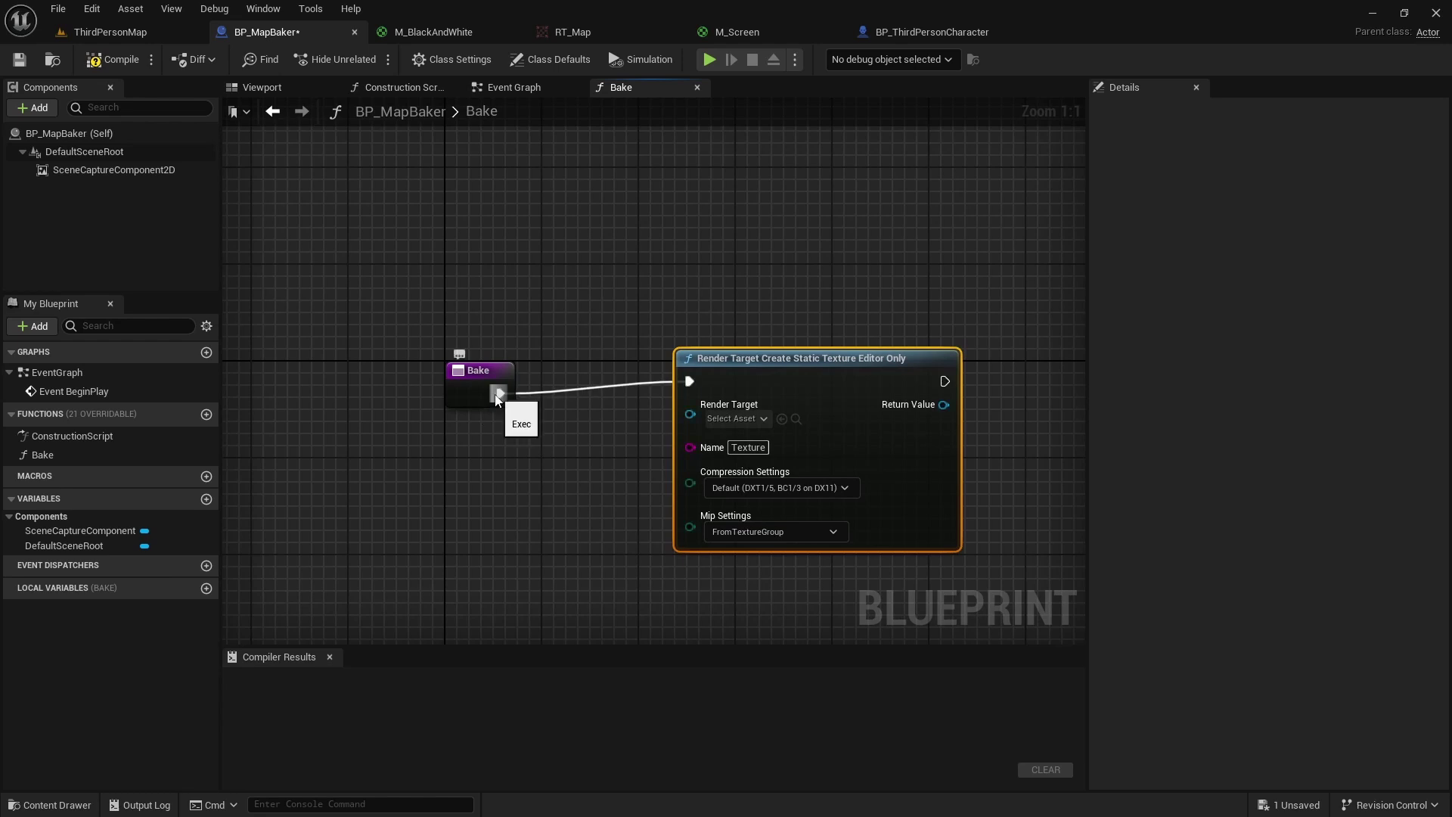
click(733, 418)
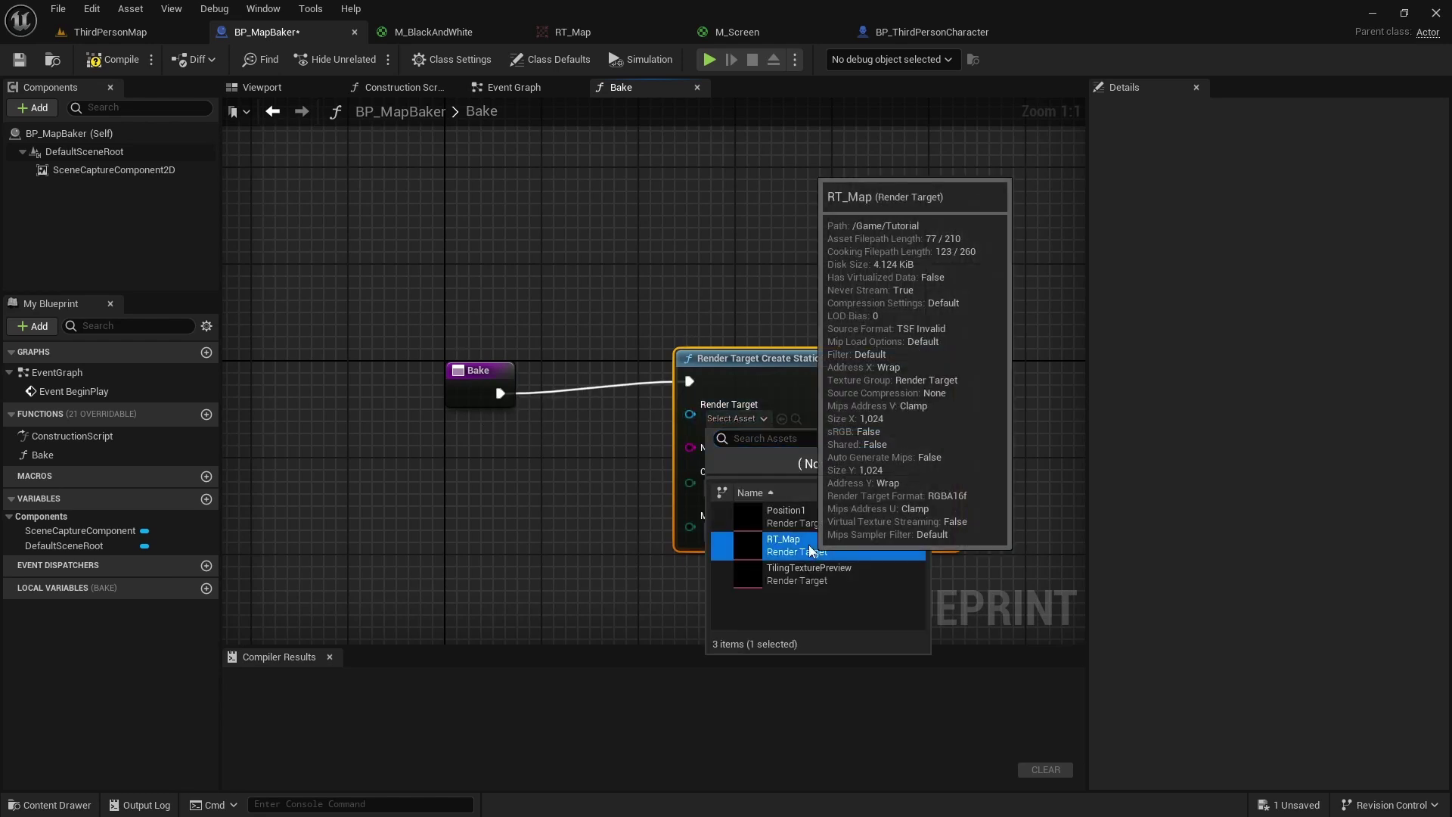
click(802, 544)
click(748, 447)
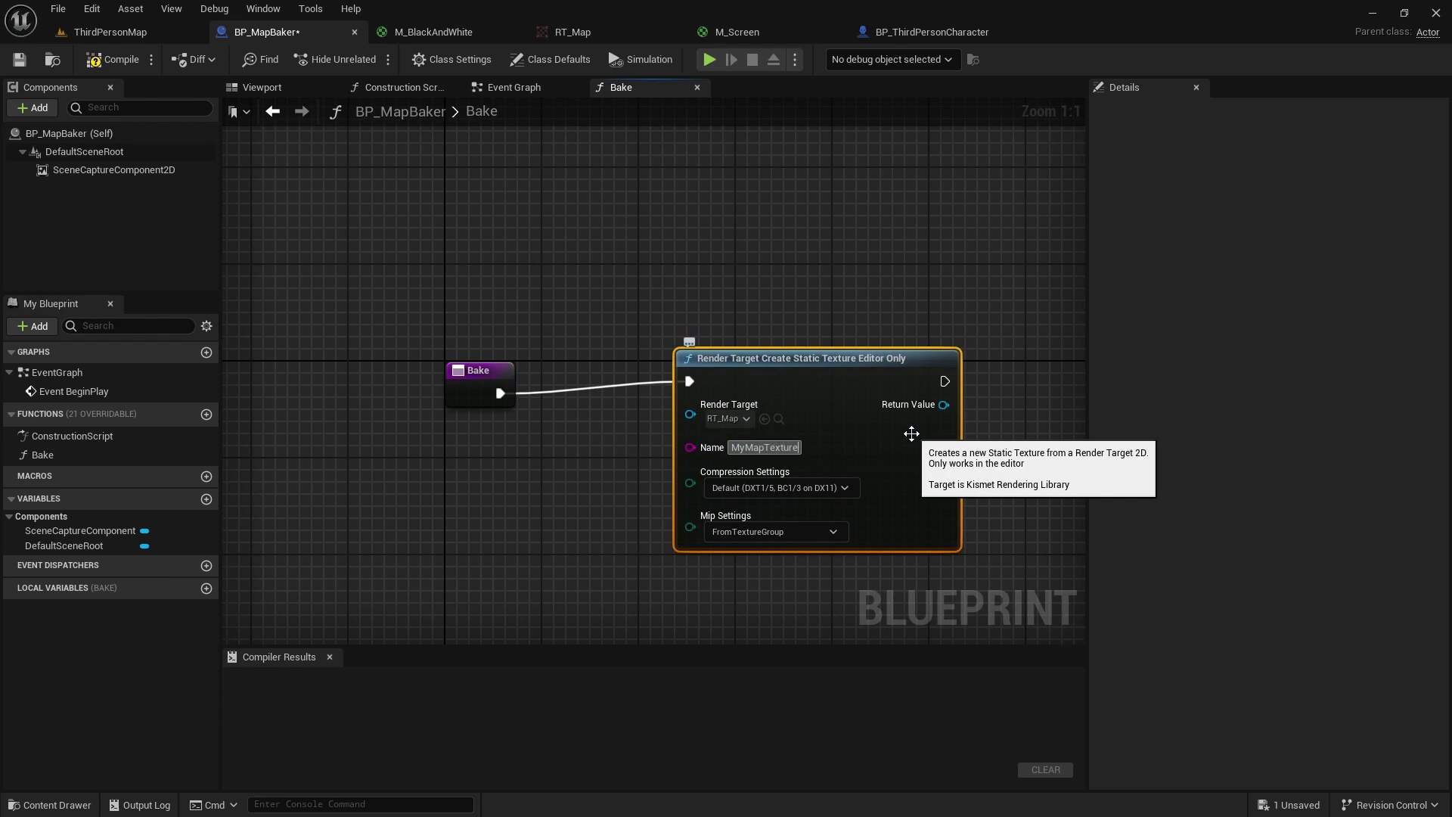
Set the baked texture's compression to Masks (no sRGB) and mips to NoMipmaps.
click(804, 487)
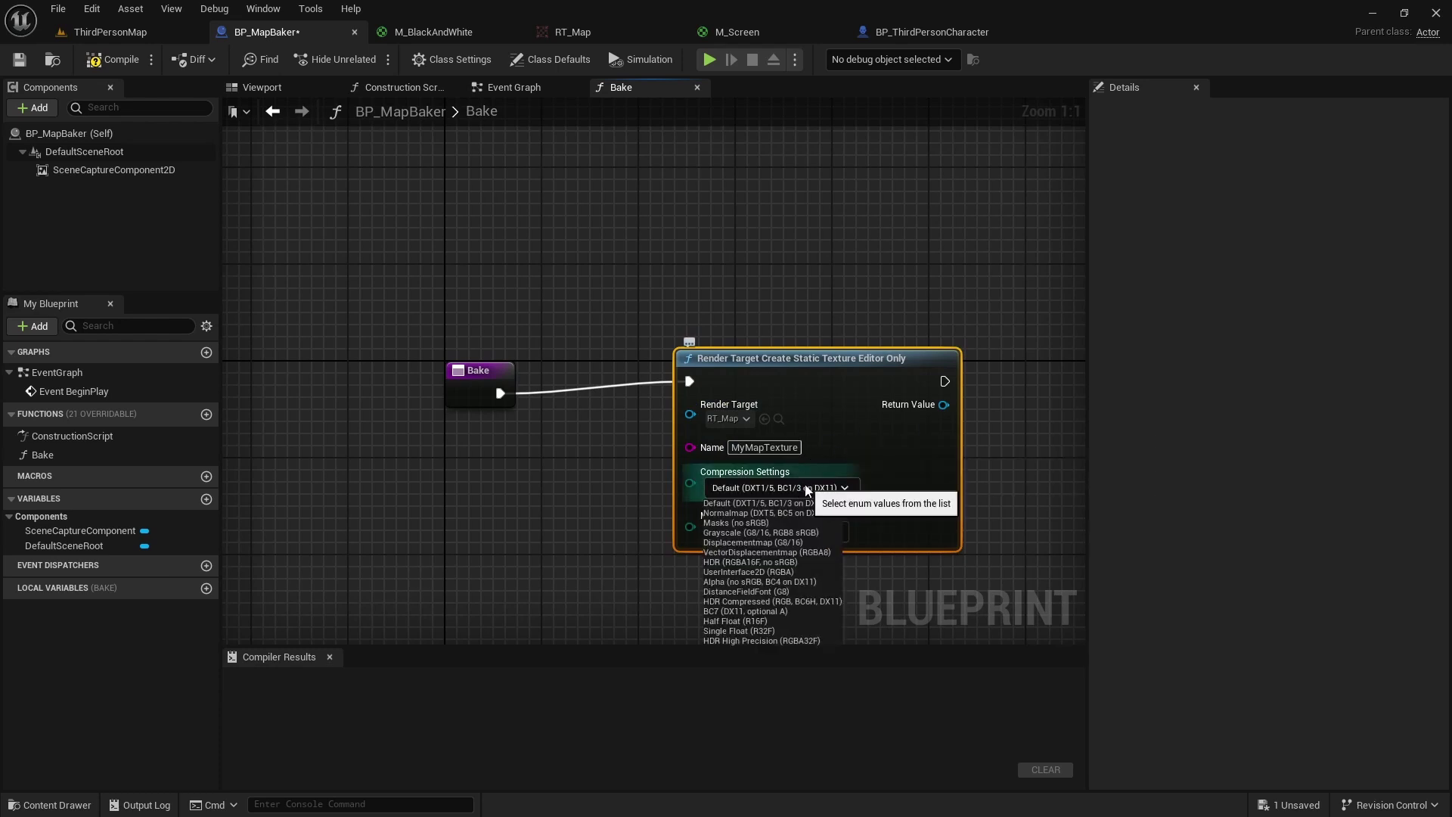
click(788, 524)
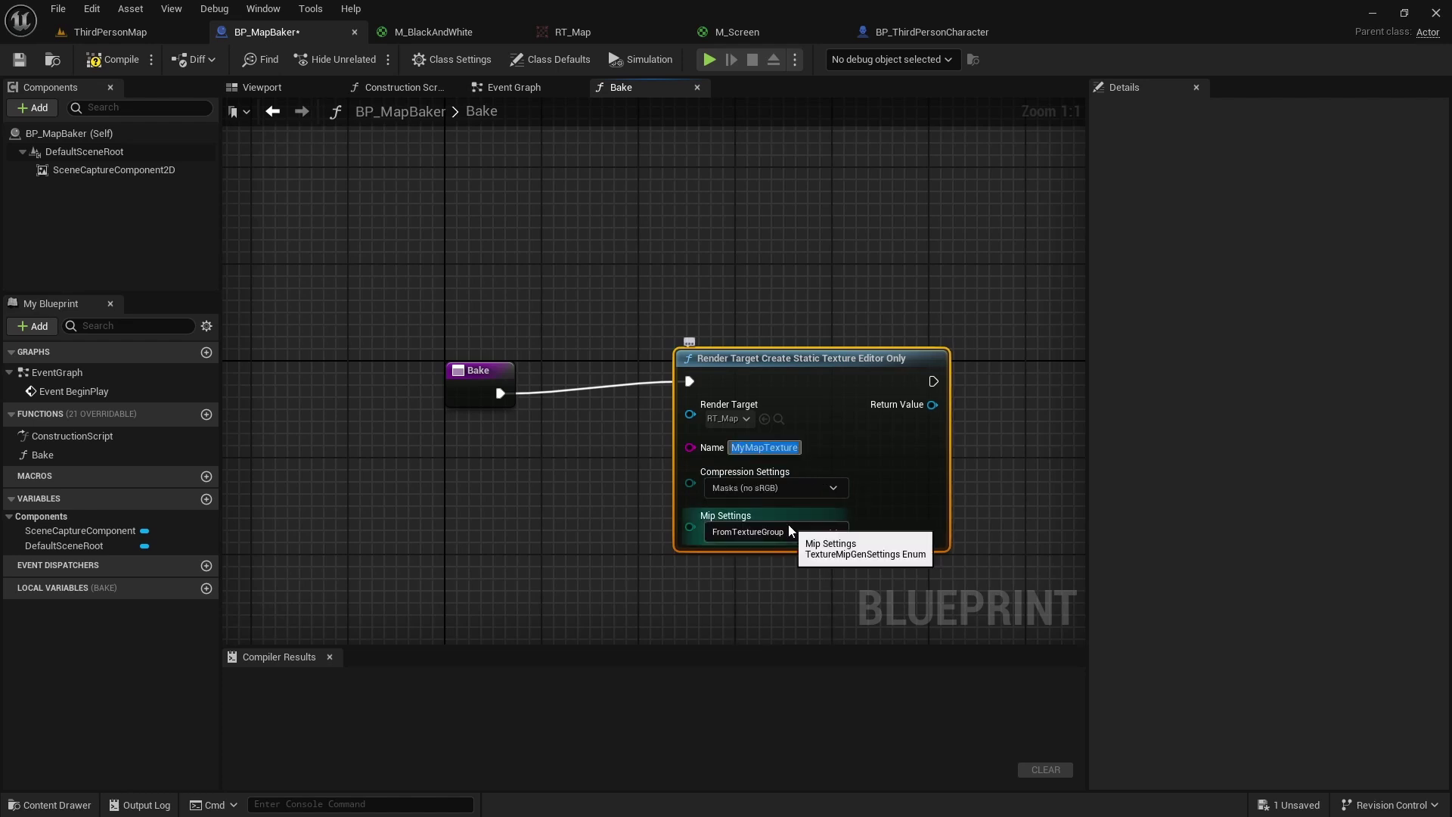
click(789, 529)
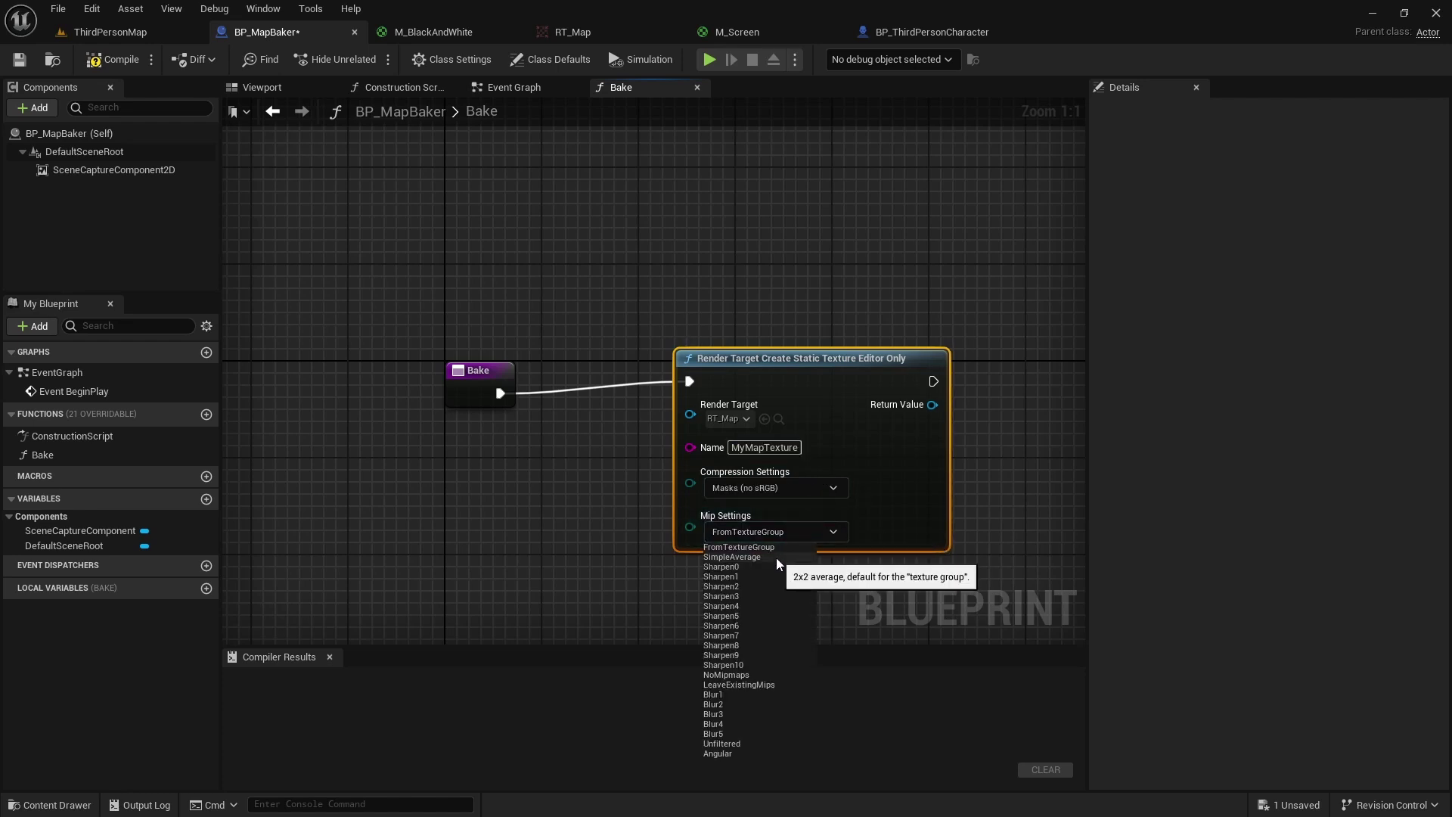
click(746, 675)
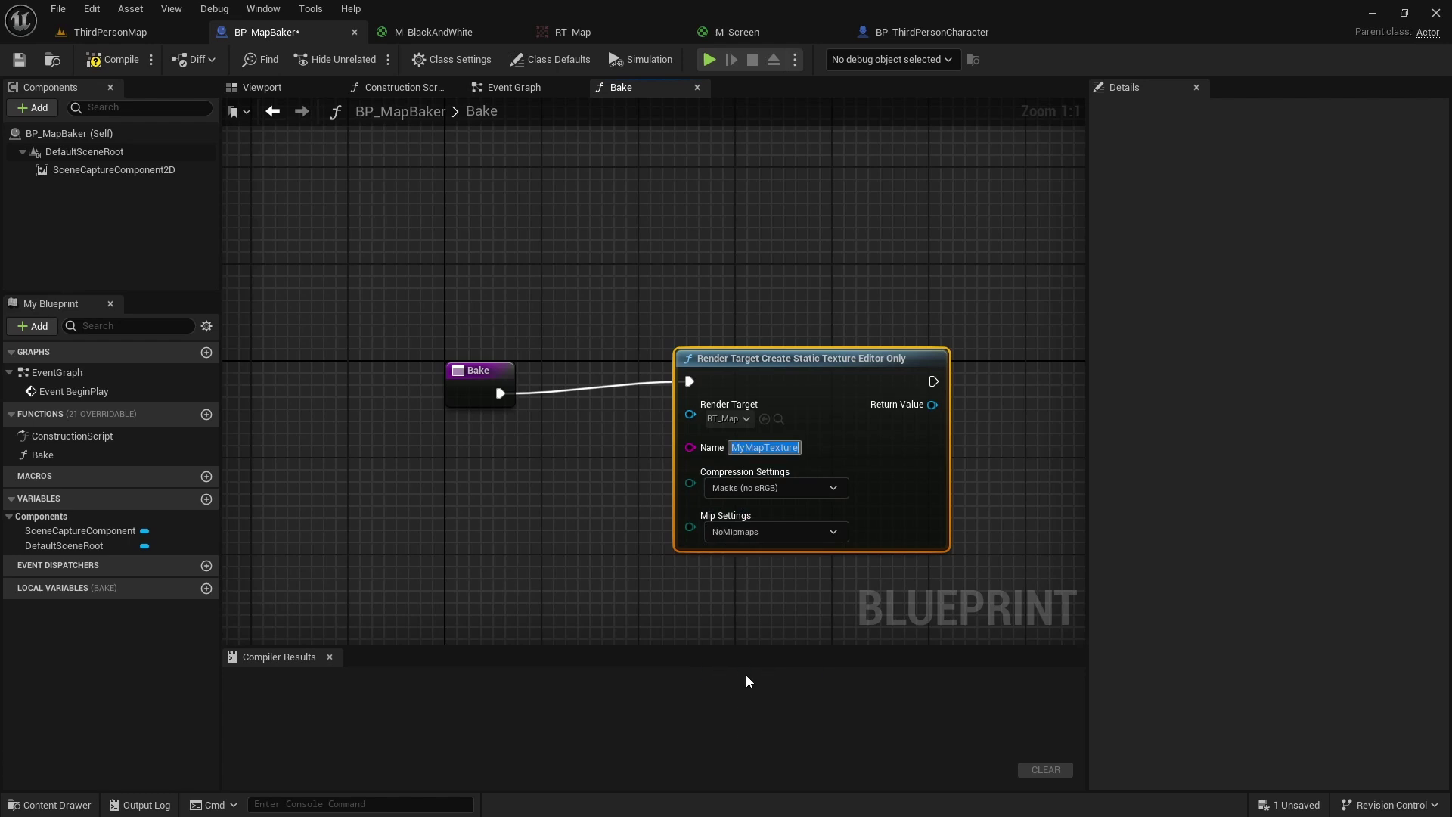
Compile, mark Bake as Call In Editor, and select the tag lookup and Show Only Actors nodes.
click(107, 452)
click(95, 53)
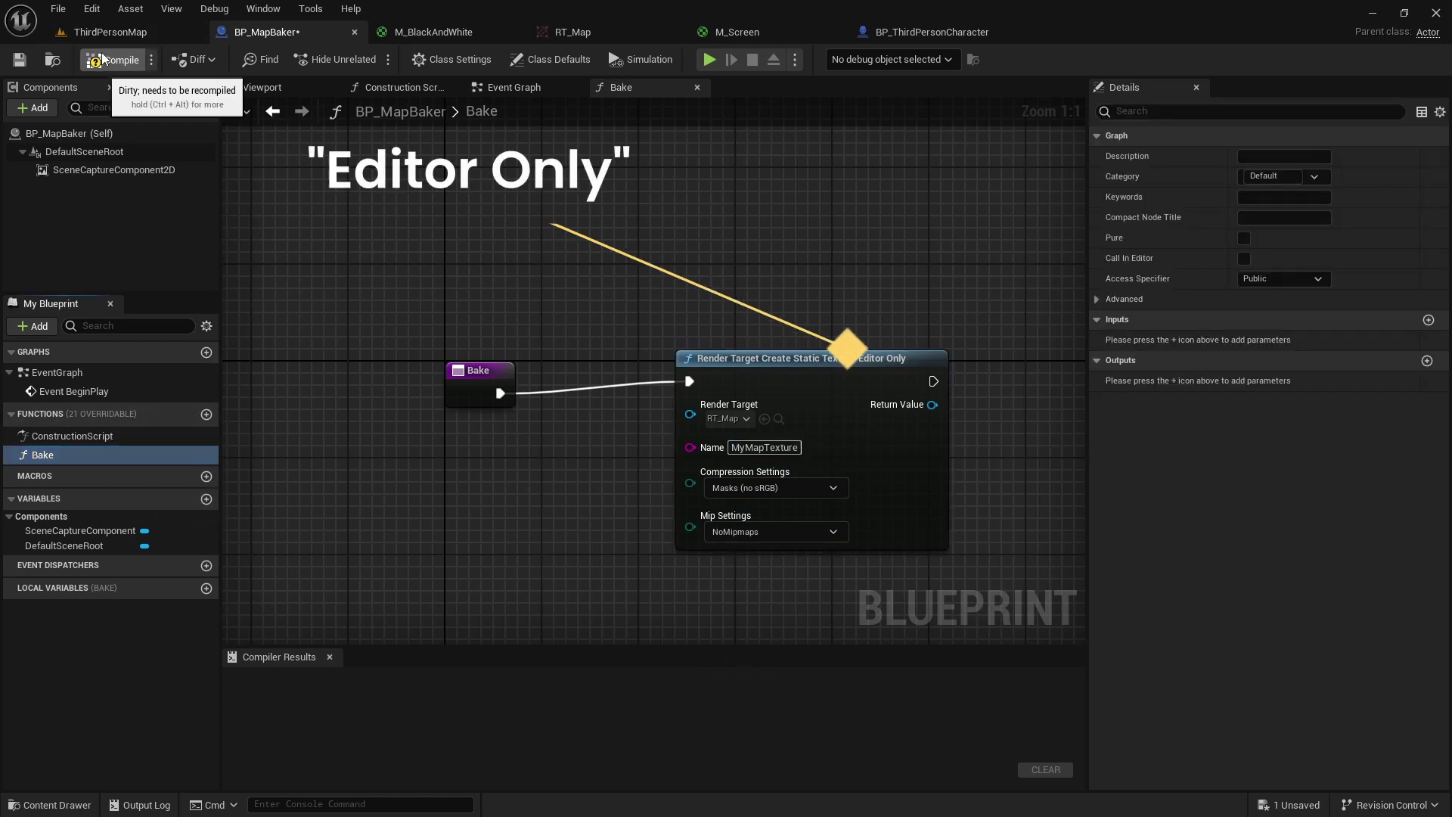
click(1244, 259)
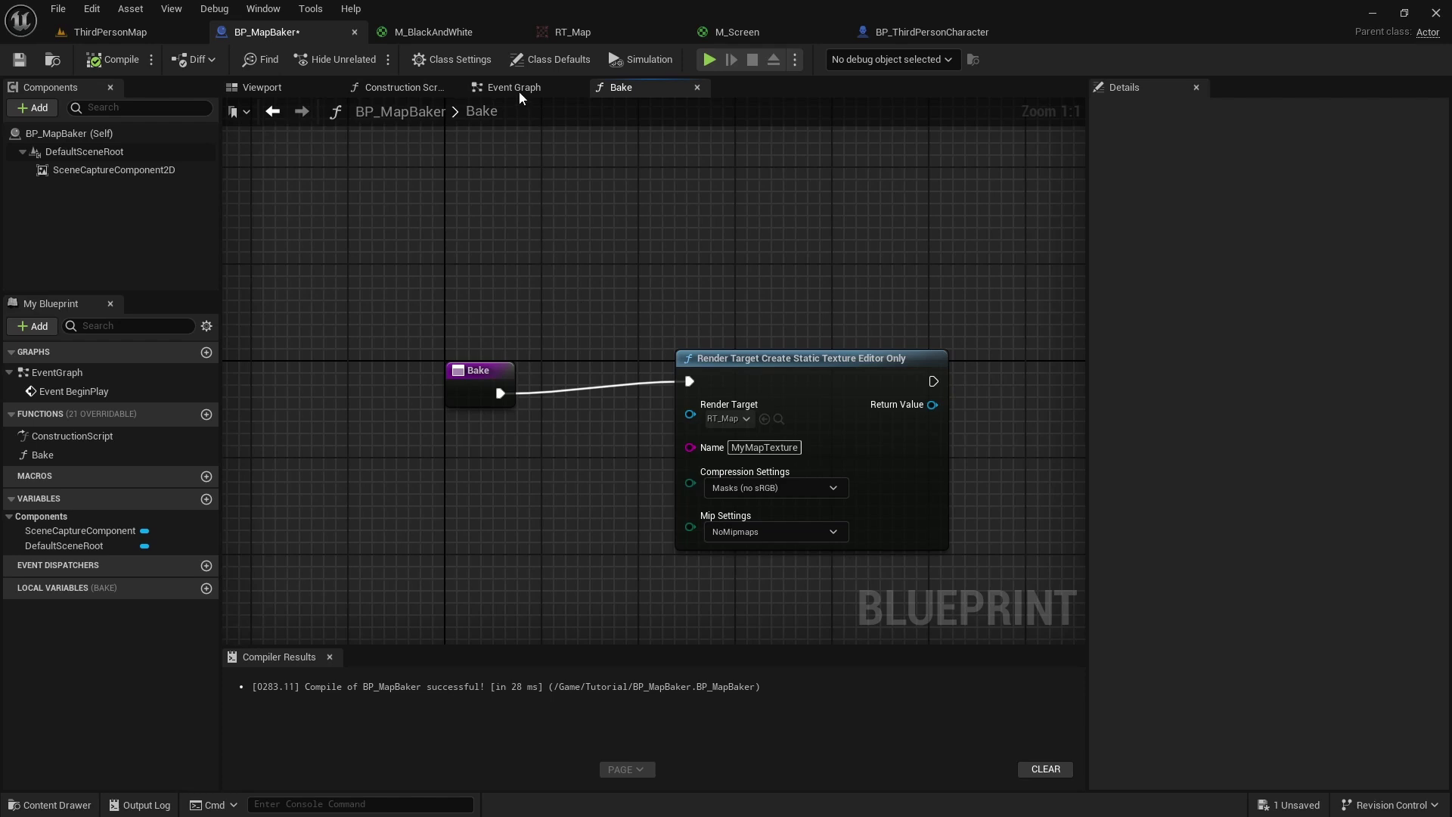
click(518, 91)
drag(899, 479, 505, 219)
Copy the Show Only Actors nodes from the Event Graph into the Construction Script.
right_click(519, 241)
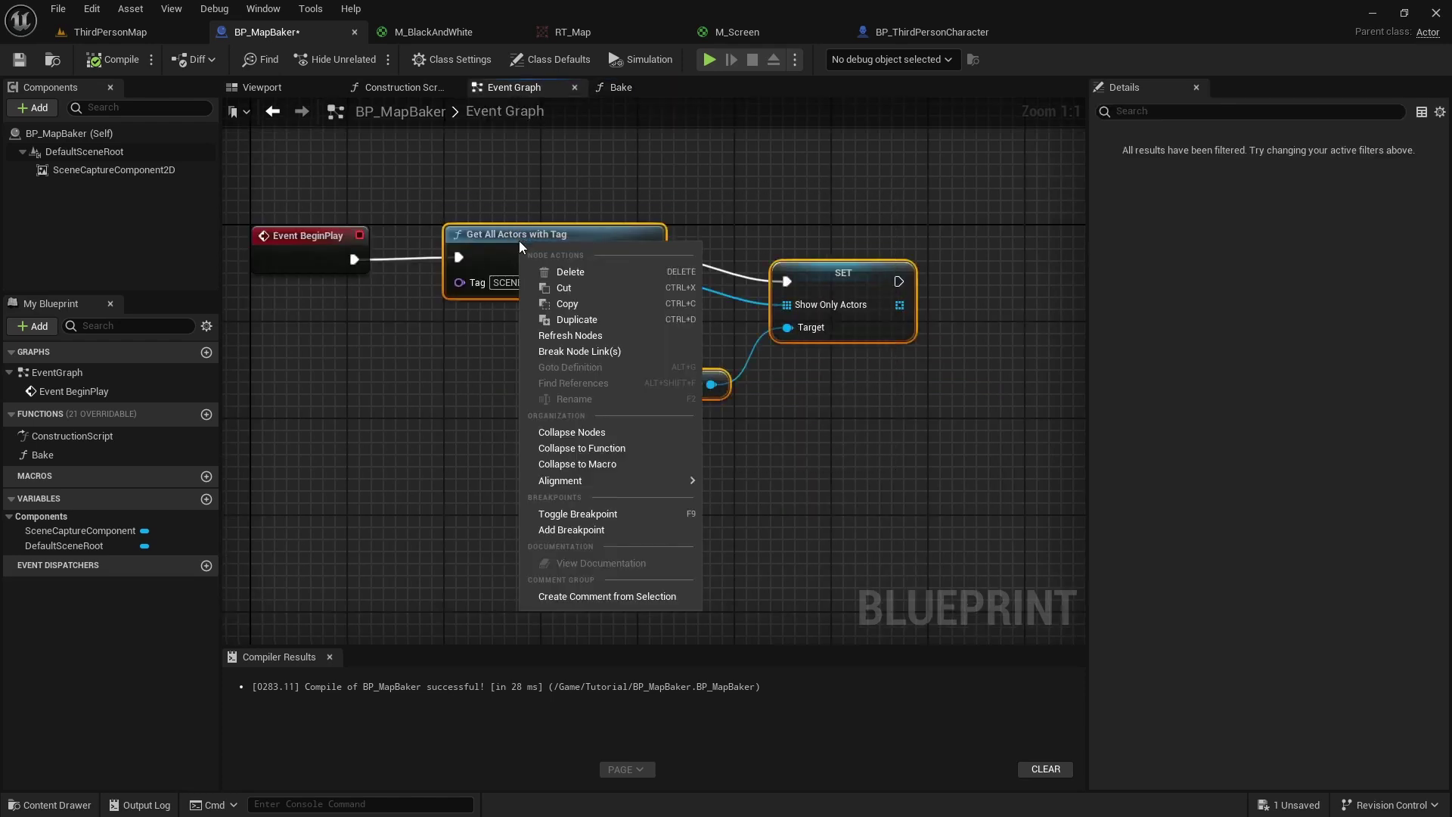
click(570, 303)
click(427, 90)
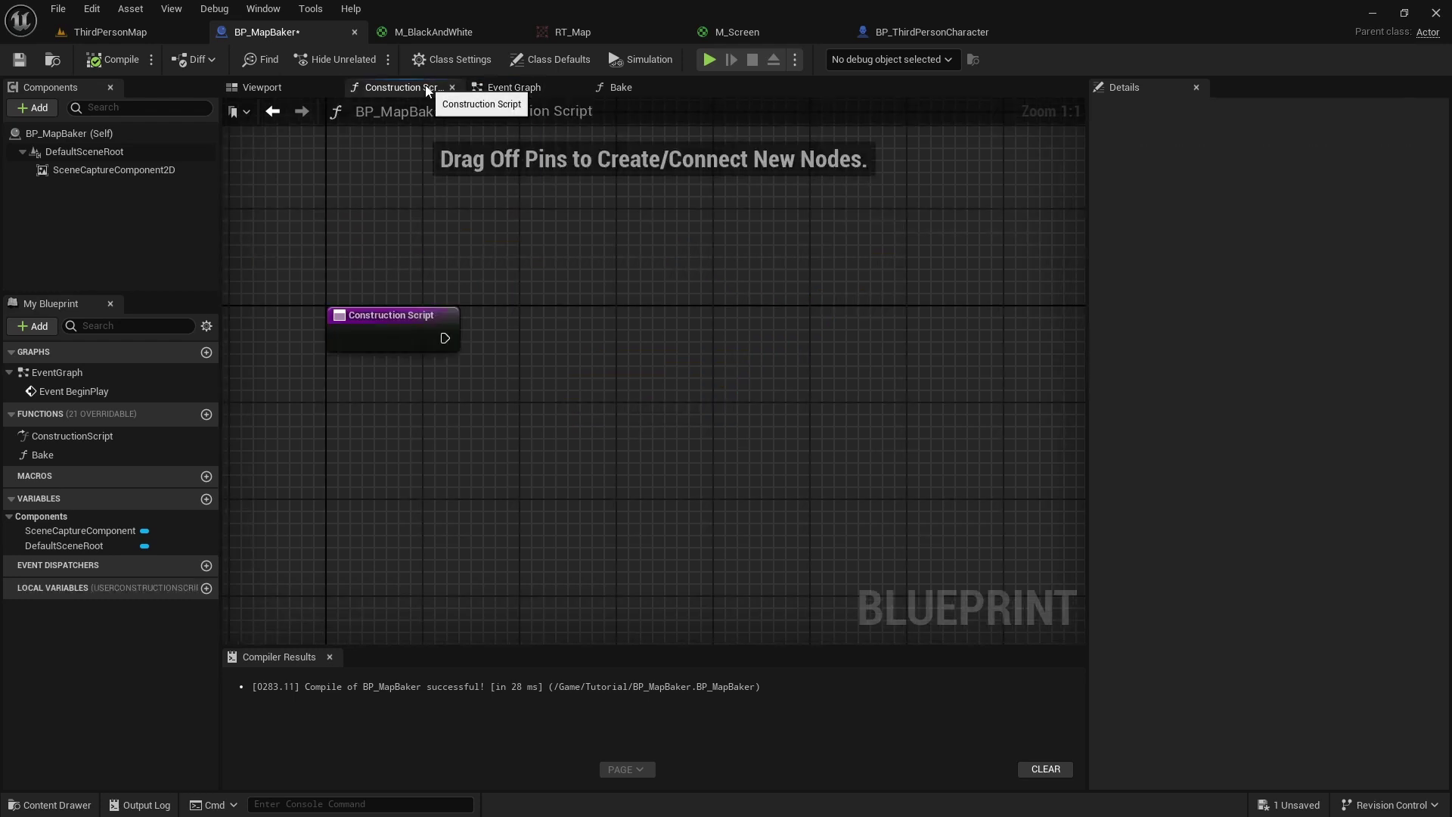
right_click(610, 350)
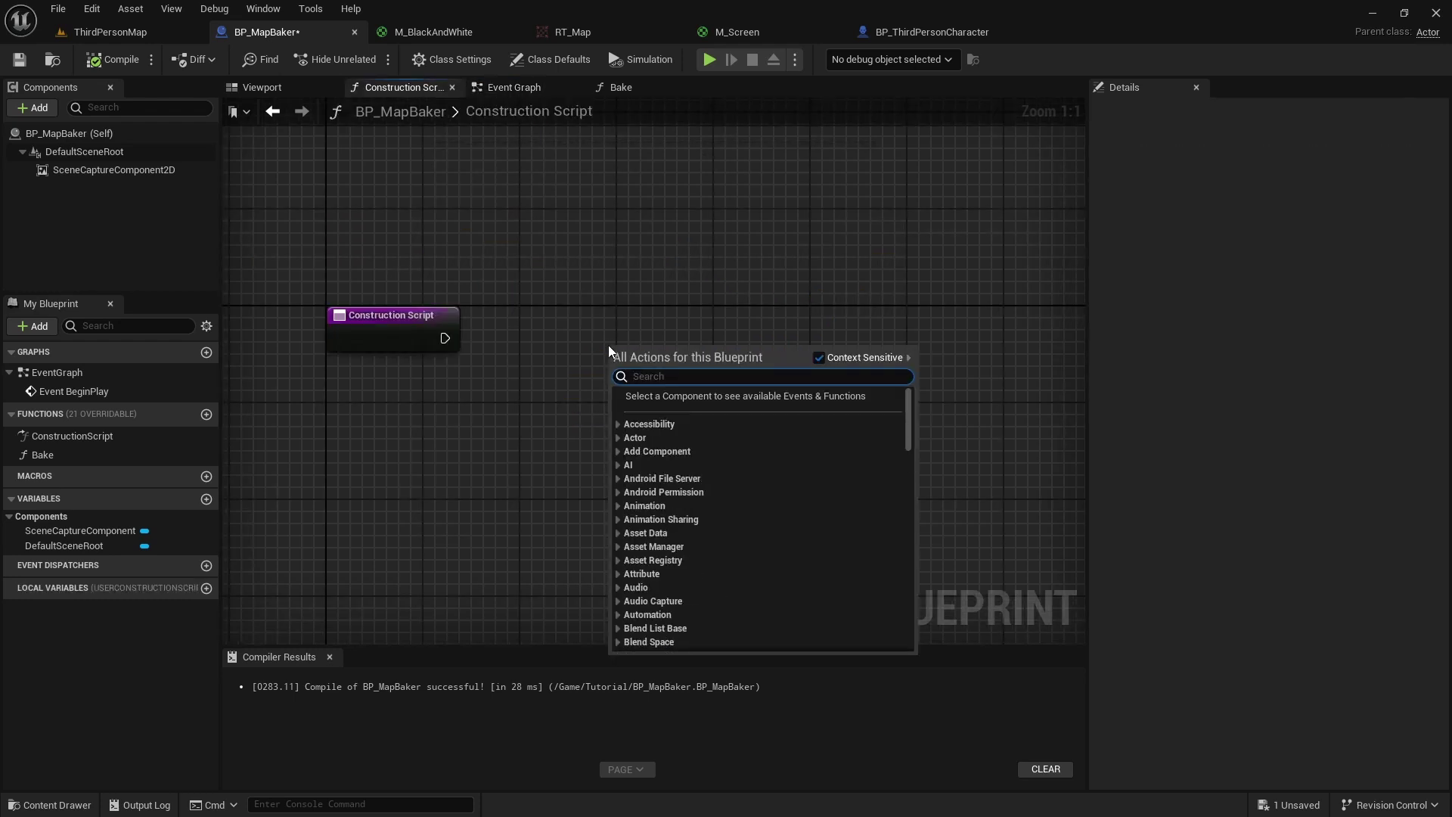
key(Escape)
key(ctrl+v)
Wire the Construction Script exec into Get All Actors with Tag and compile the blueprint.
drag(570, 271, 667, 319)
drag(558, 338, 445, 338)
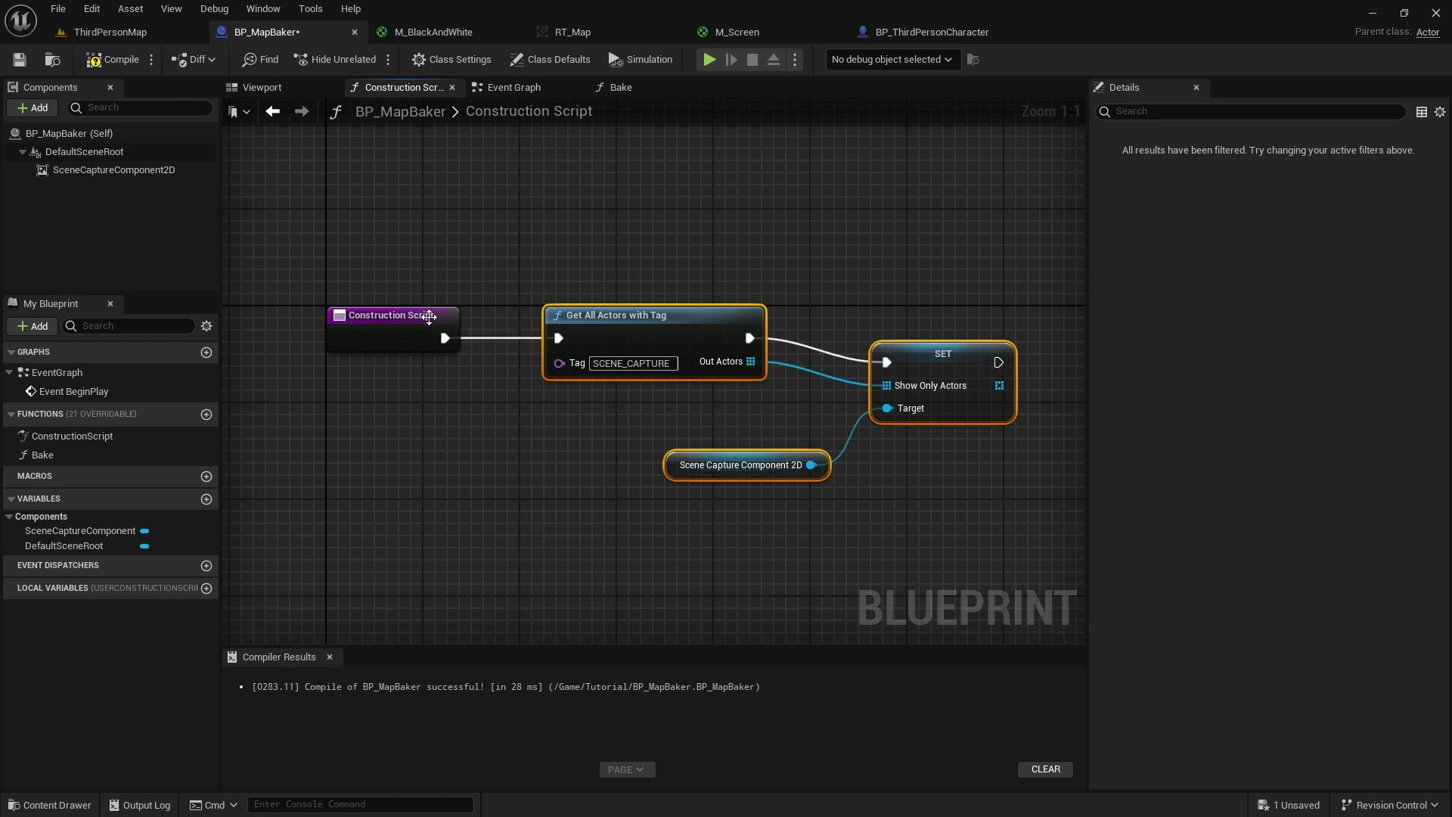
click(98, 59)
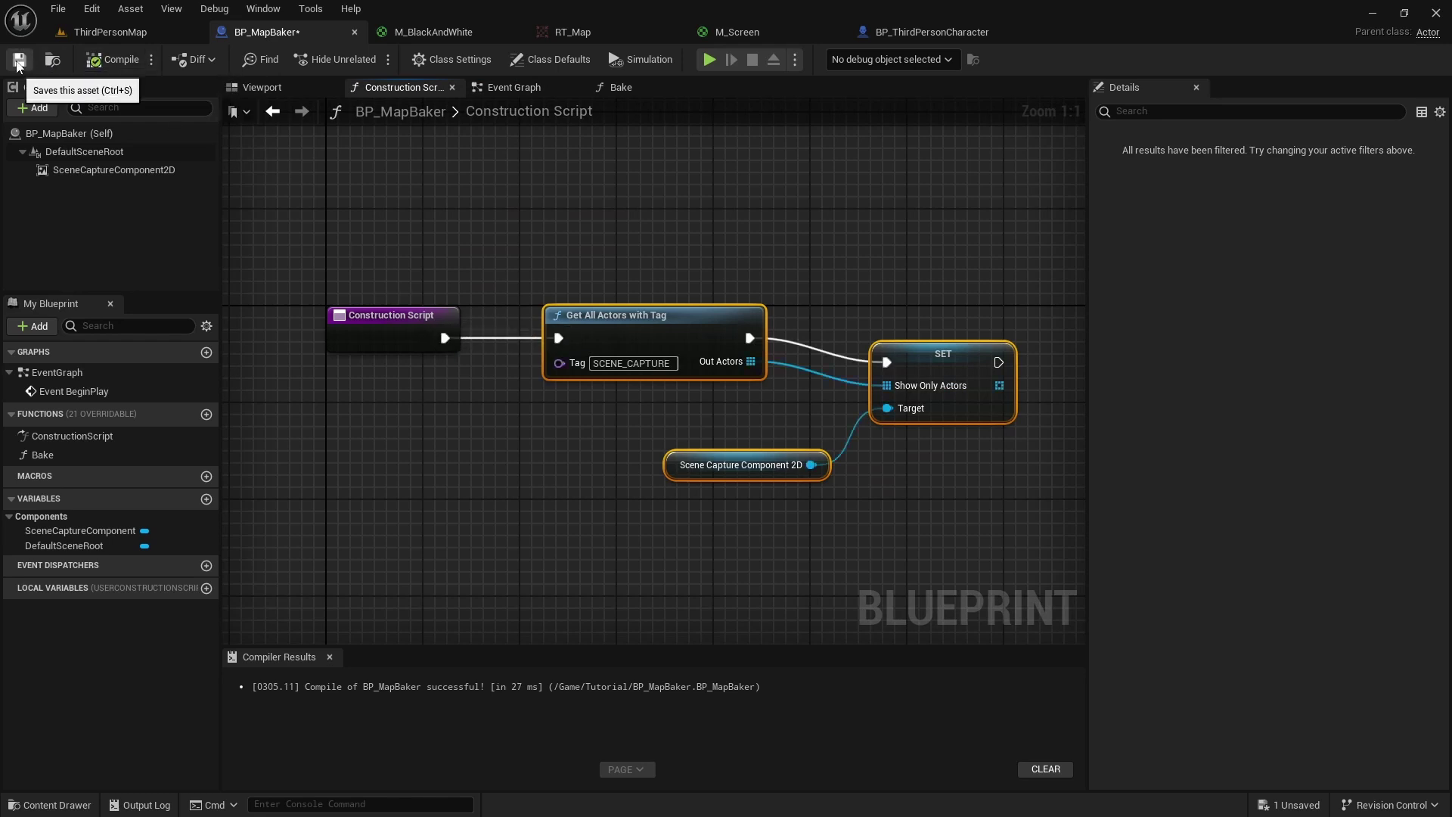
Run Bake on the BP_MapBaker actor in ThirdPersonMap to export MyMapTexture.
click(110, 32)
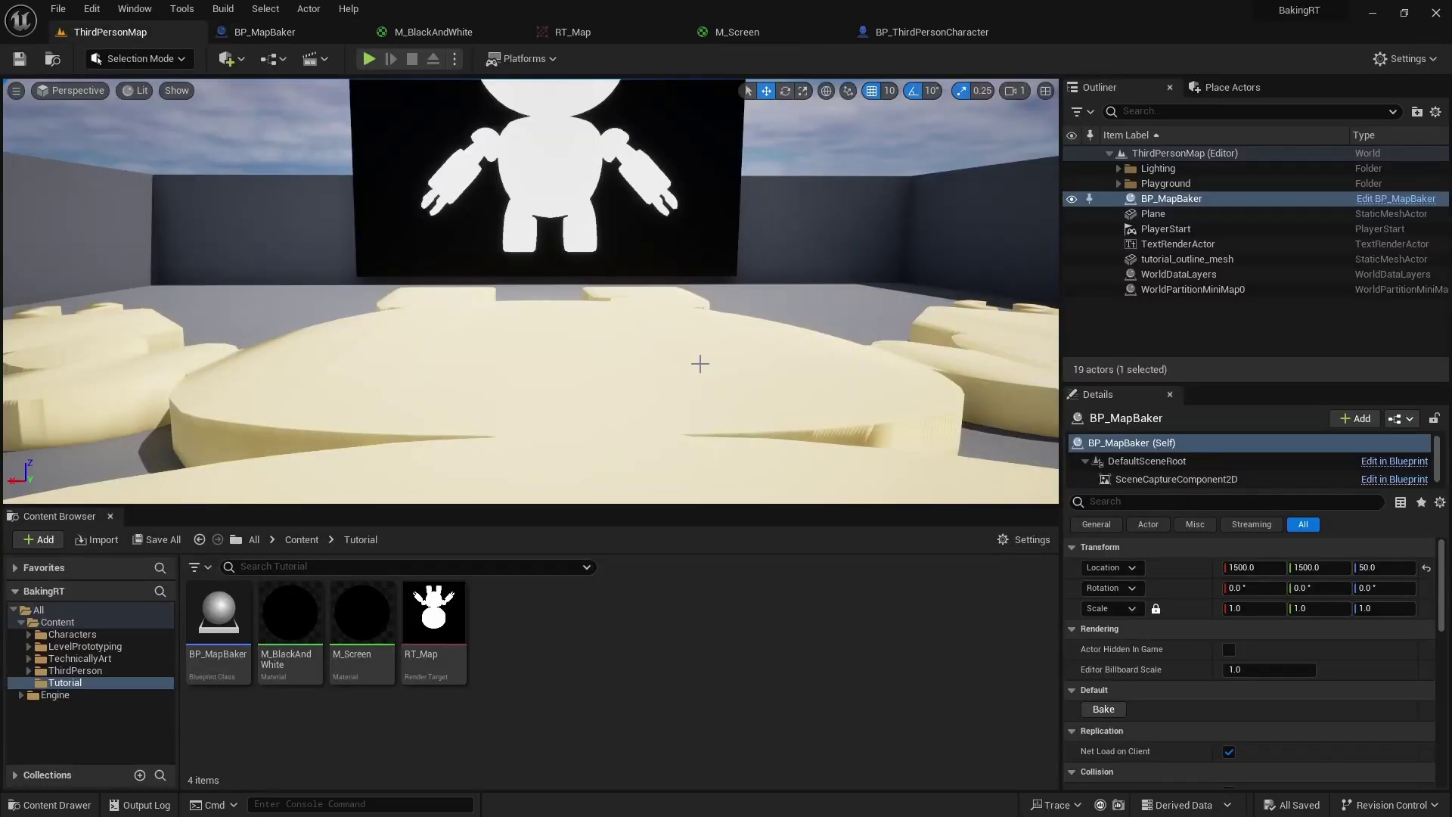
click(1124, 201)
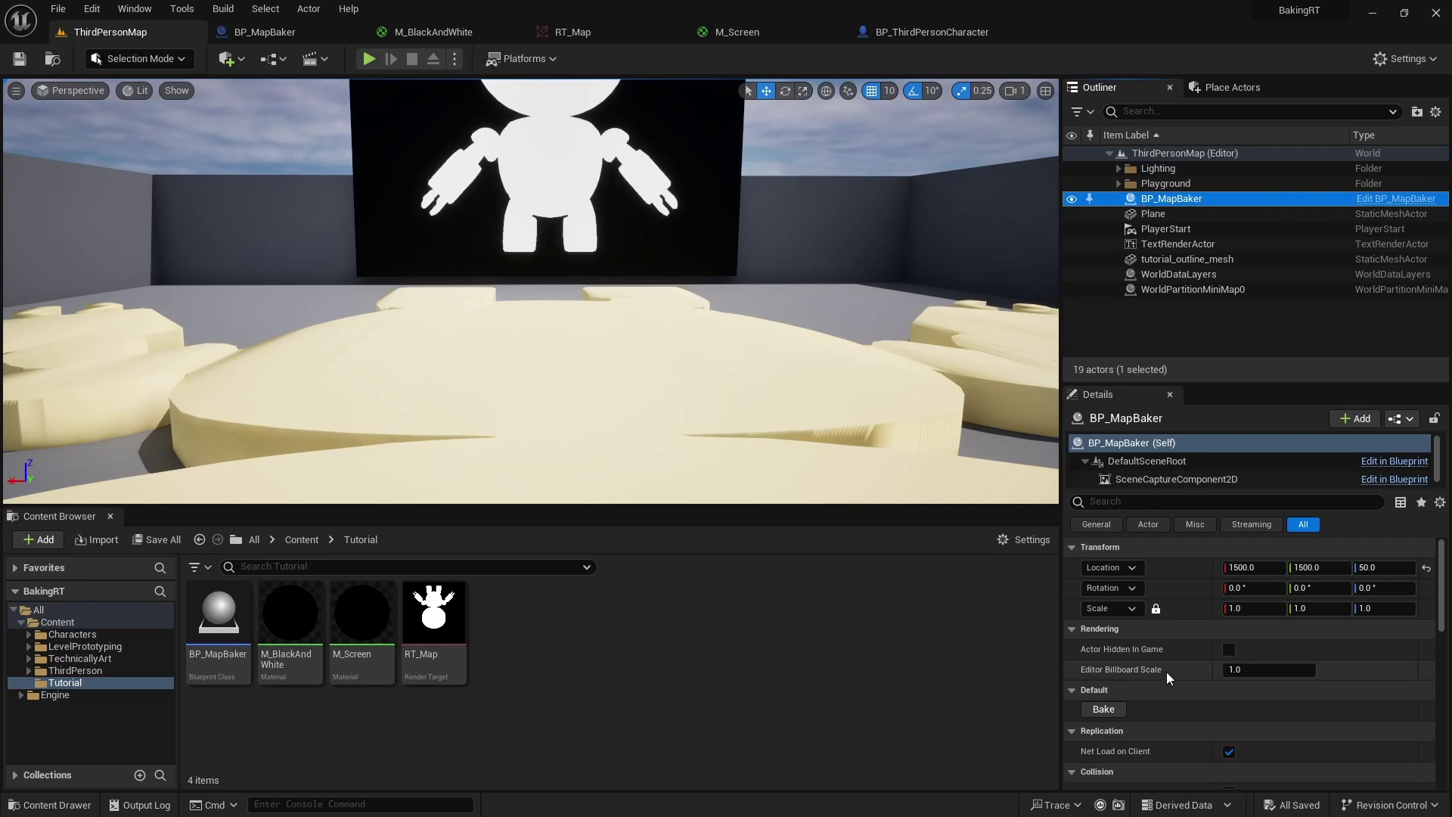
click(1103, 709)
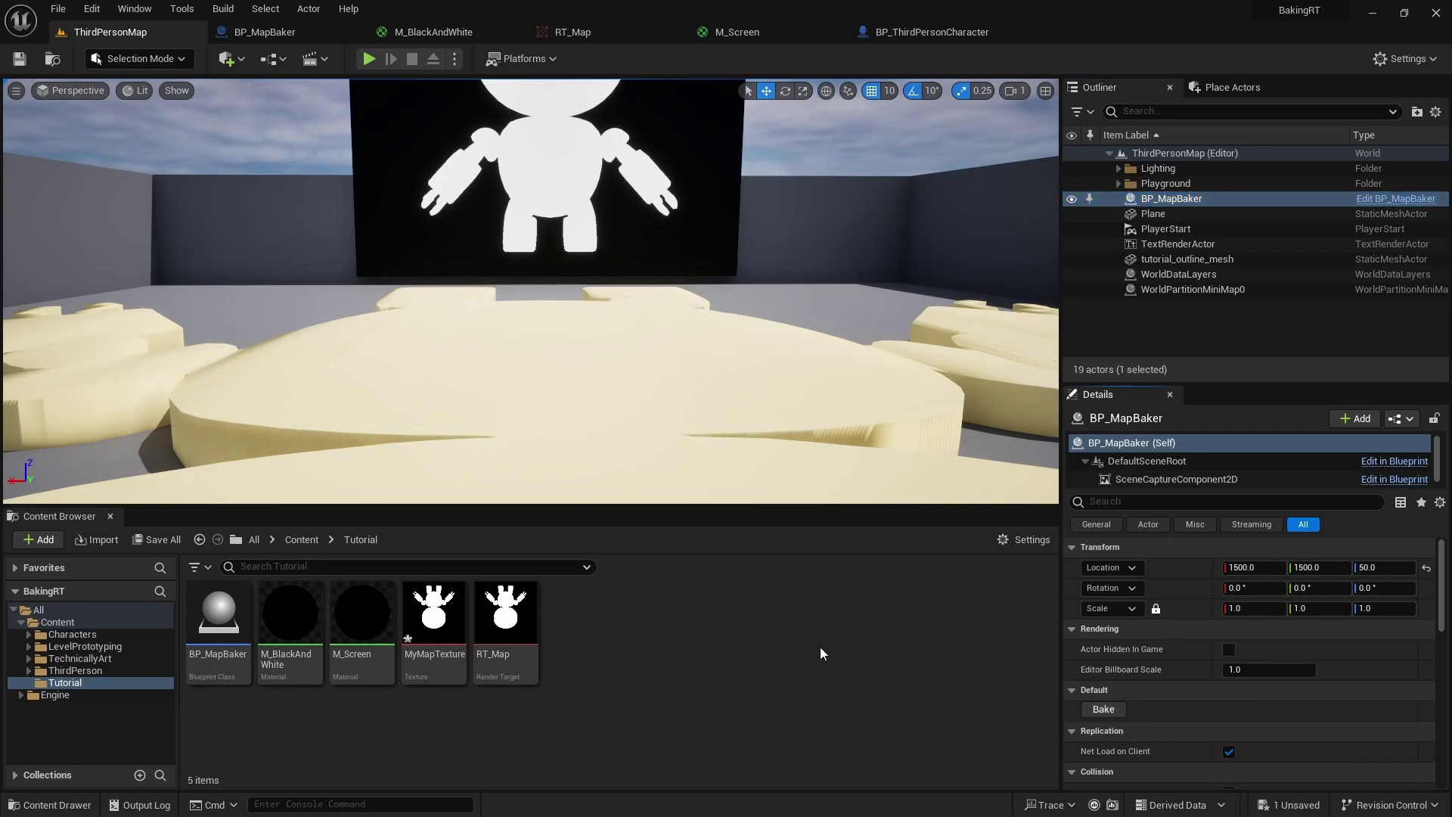
Inspect MyMapTexture's white silhouette with alpha hidden, docking its editor as a main tab.
double_click(433, 625)
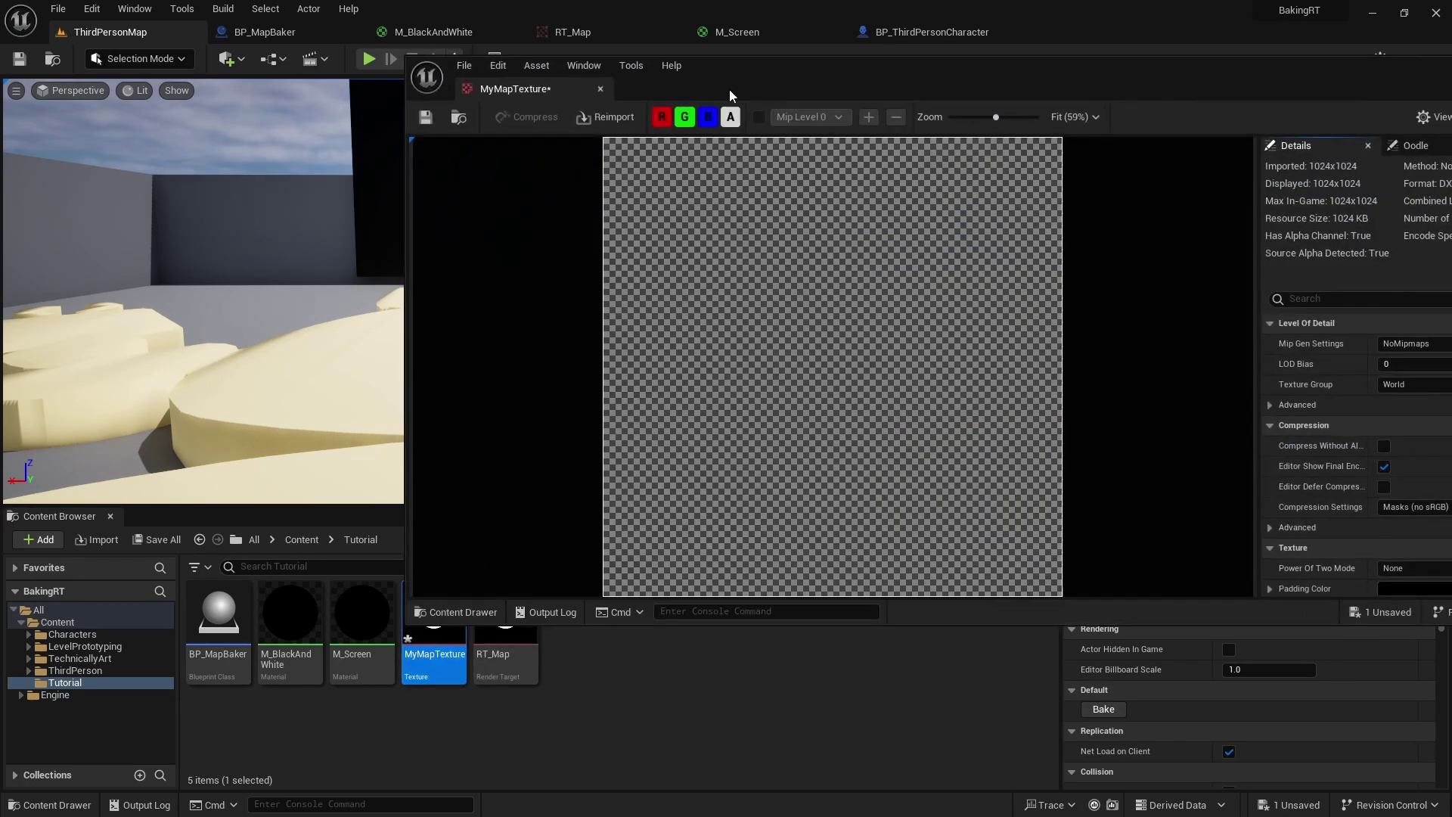
click(731, 117)
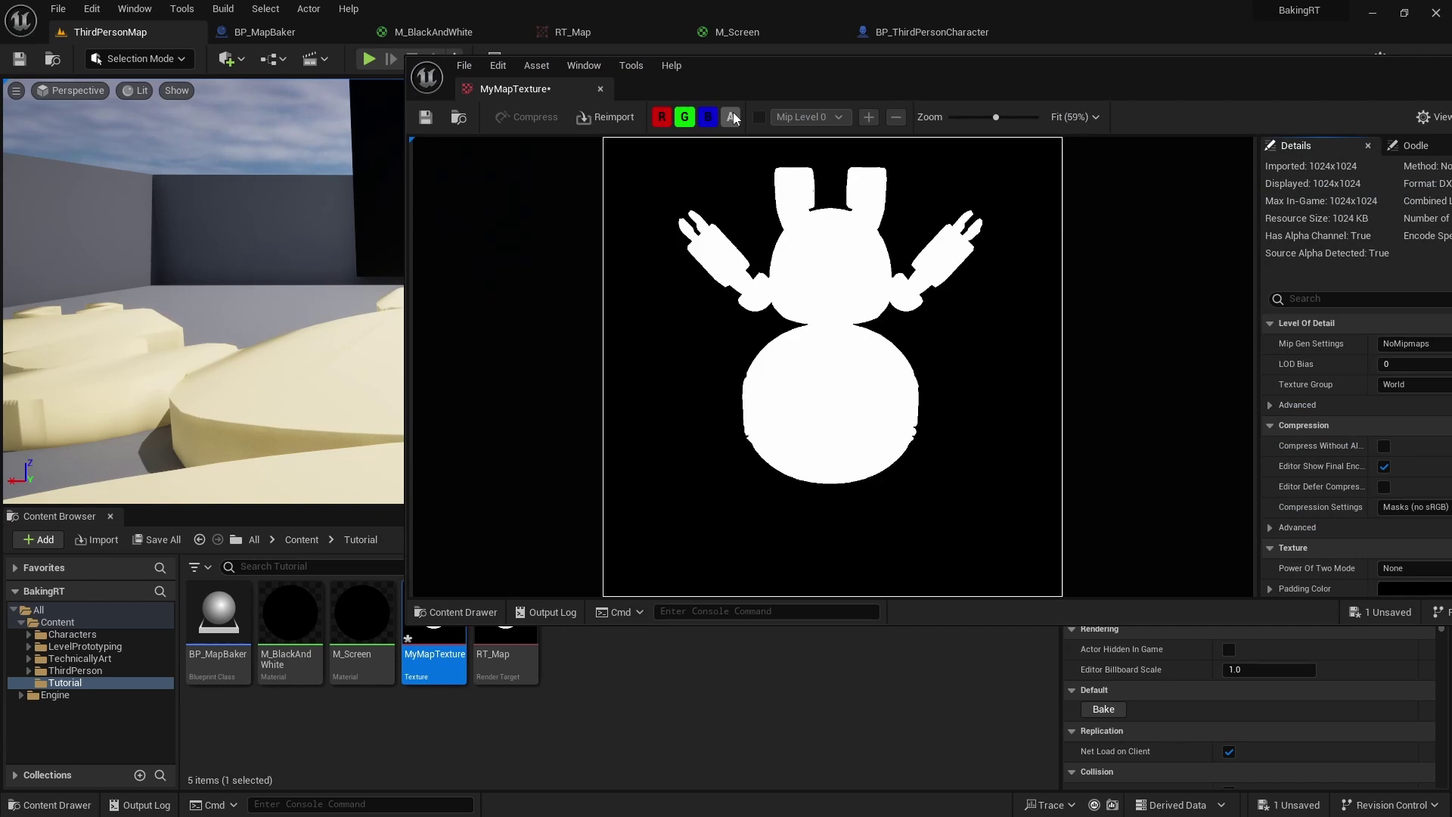
drag(731, 92, 556, 76)
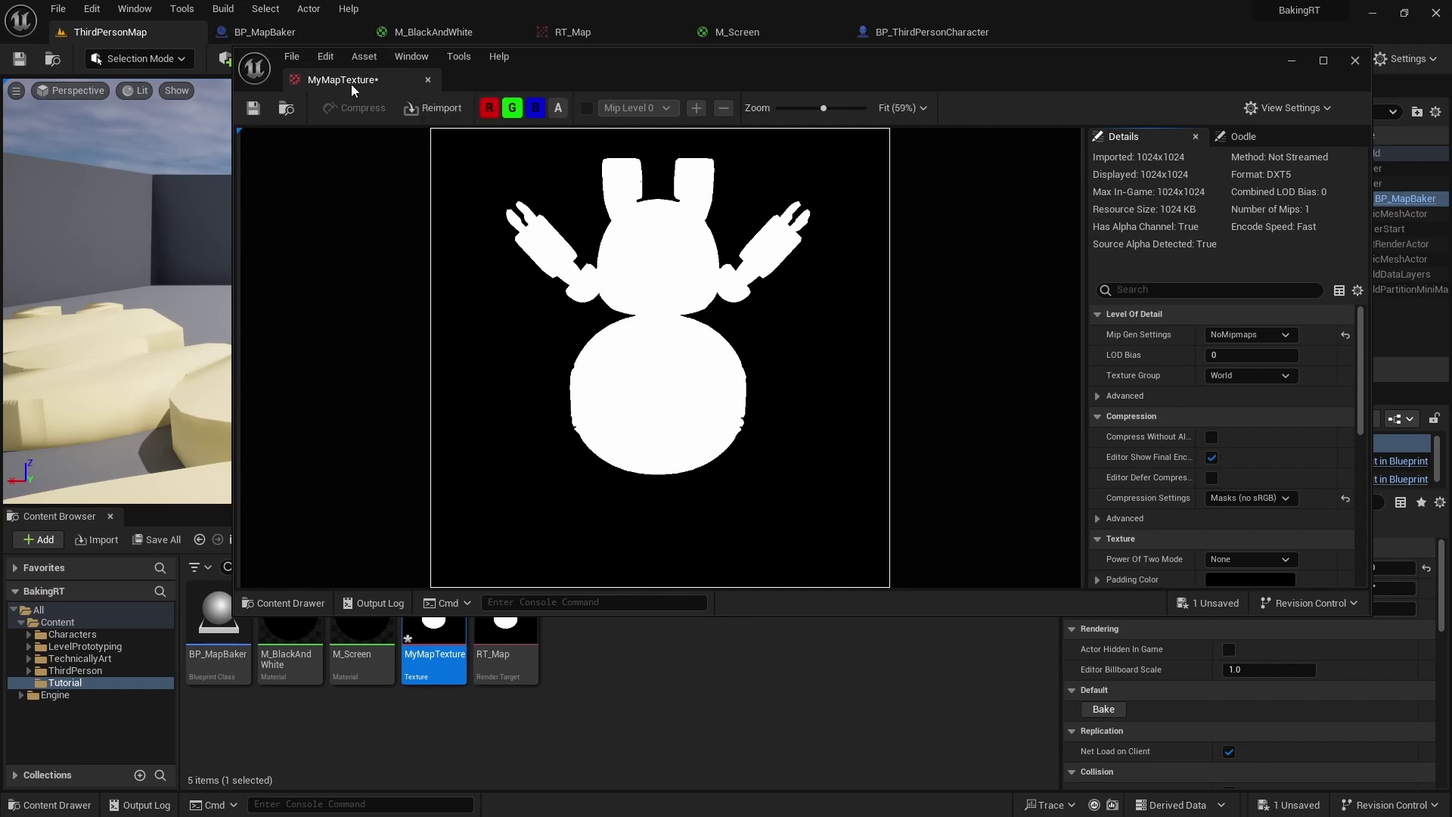
drag(348, 80, 1058, 32)
In BP_MapBaker, set SceneCaptureComponent2D's X rotation to -90, giving -90, -90, 0.
click(265, 31)
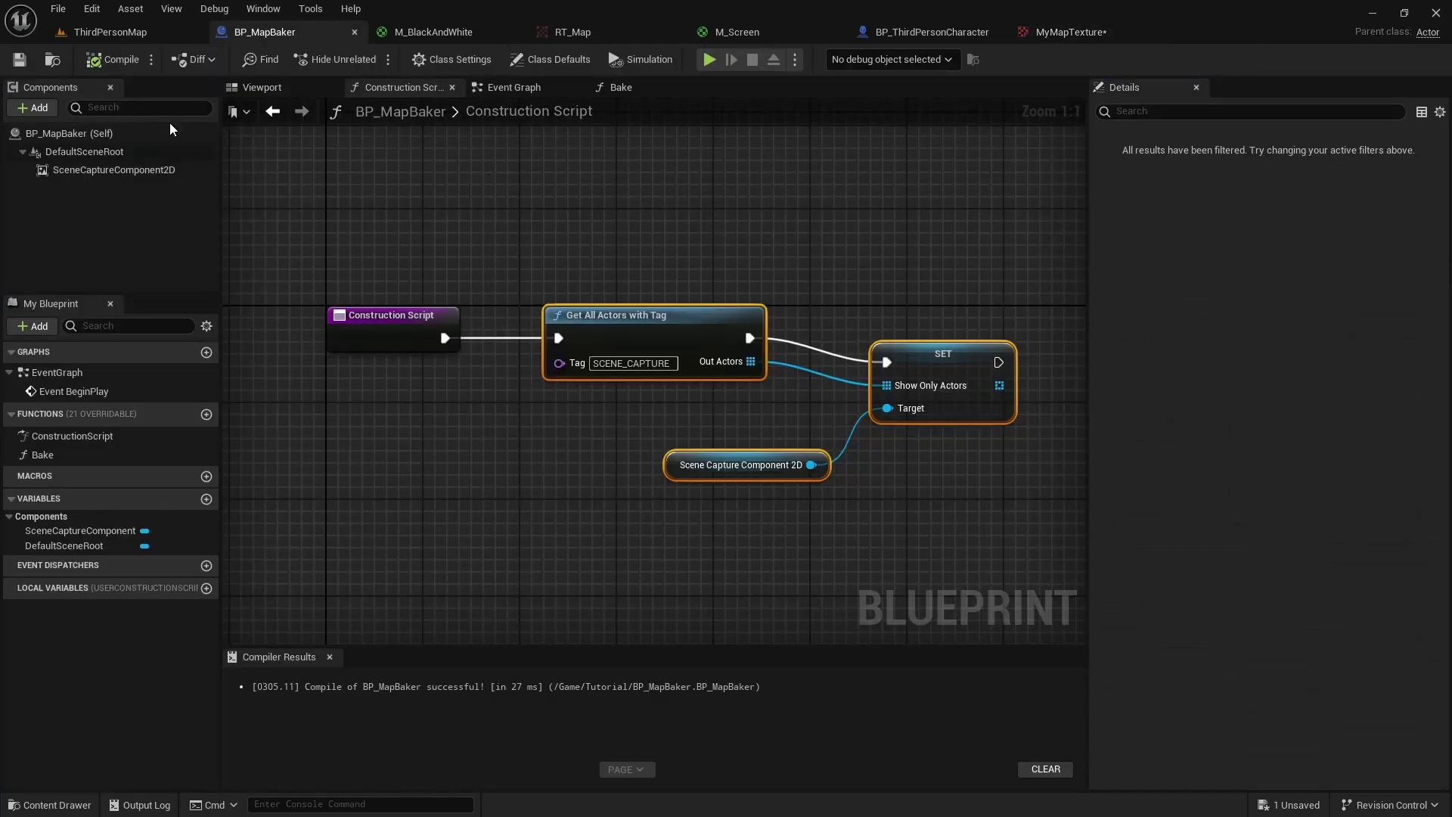
click(113, 169)
click(1330, 278)
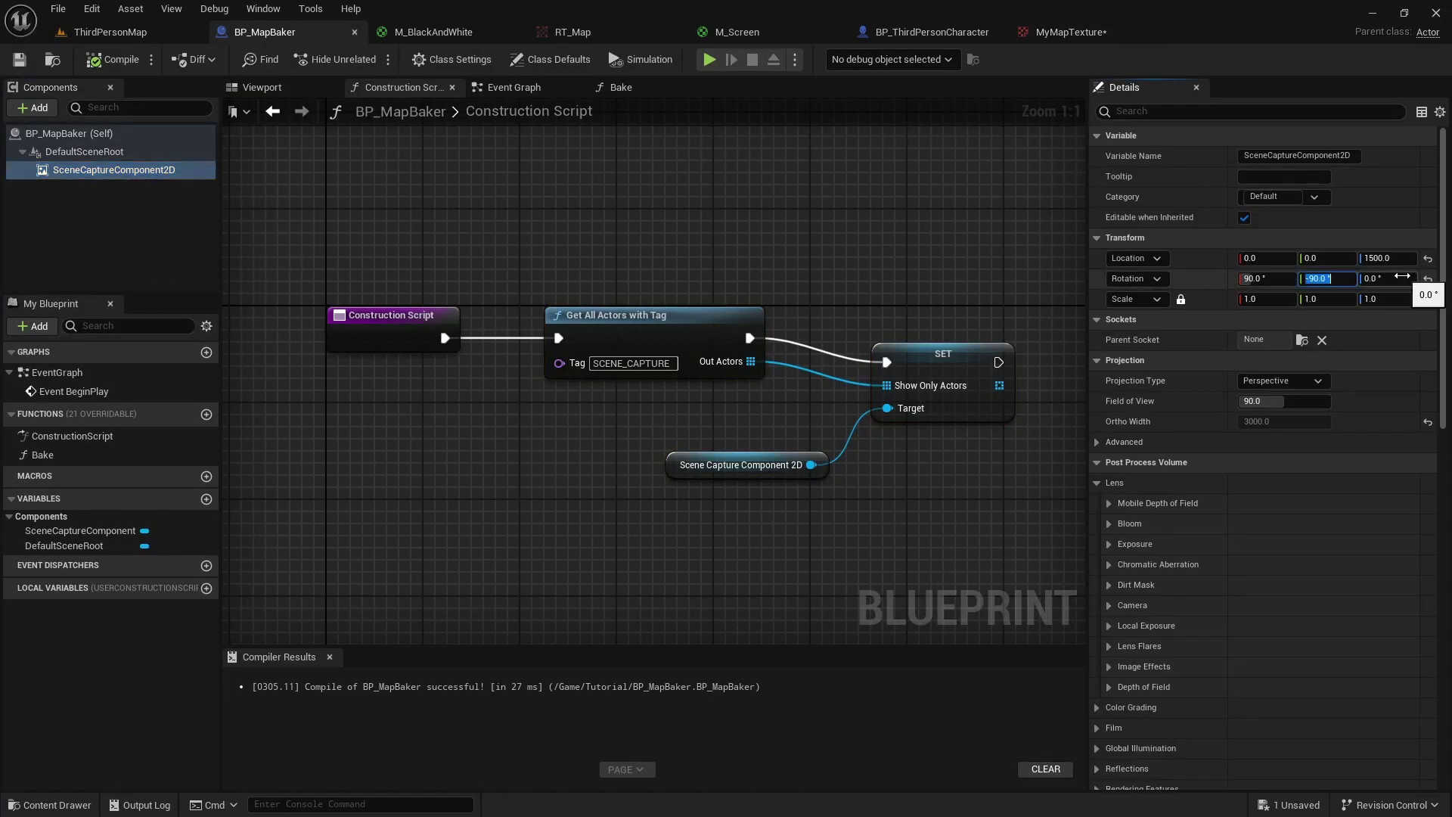
click(1260, 280)
key(Return)
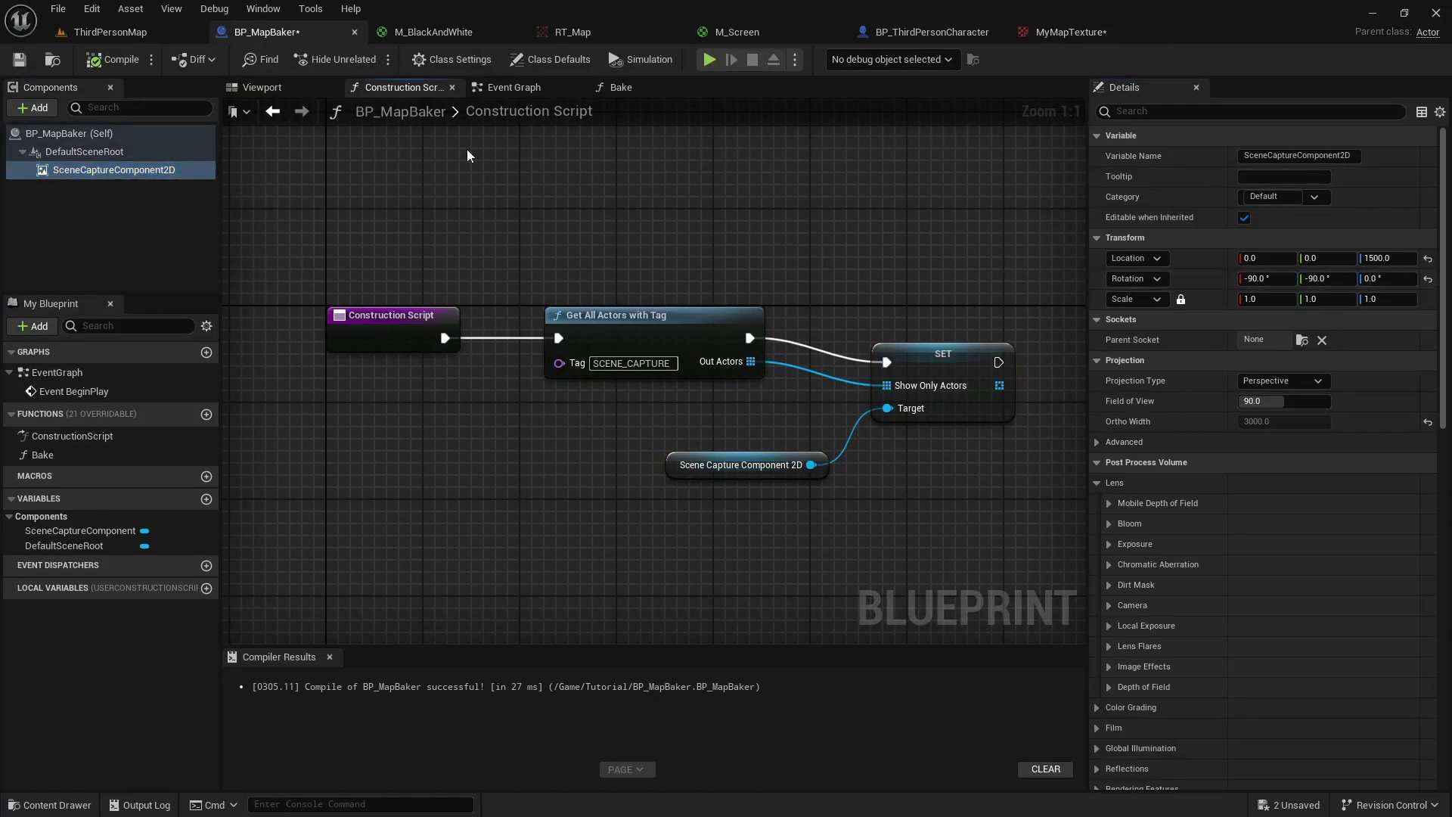